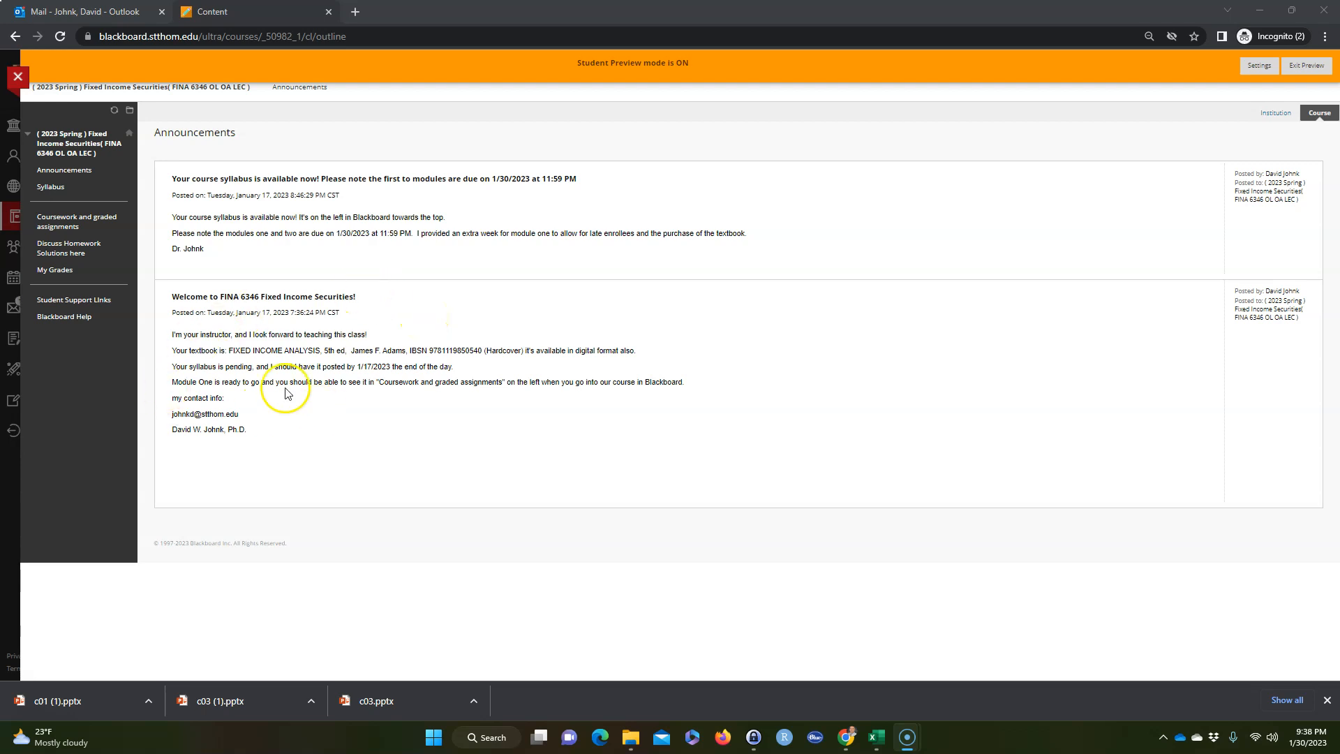
- Open the Homework Chapter 3 assignment in Module 3 of the graded coursework and open its Problems_with_Solutions.pdf attachment
{"action": "left_click", "coordinate": [94, 222]}
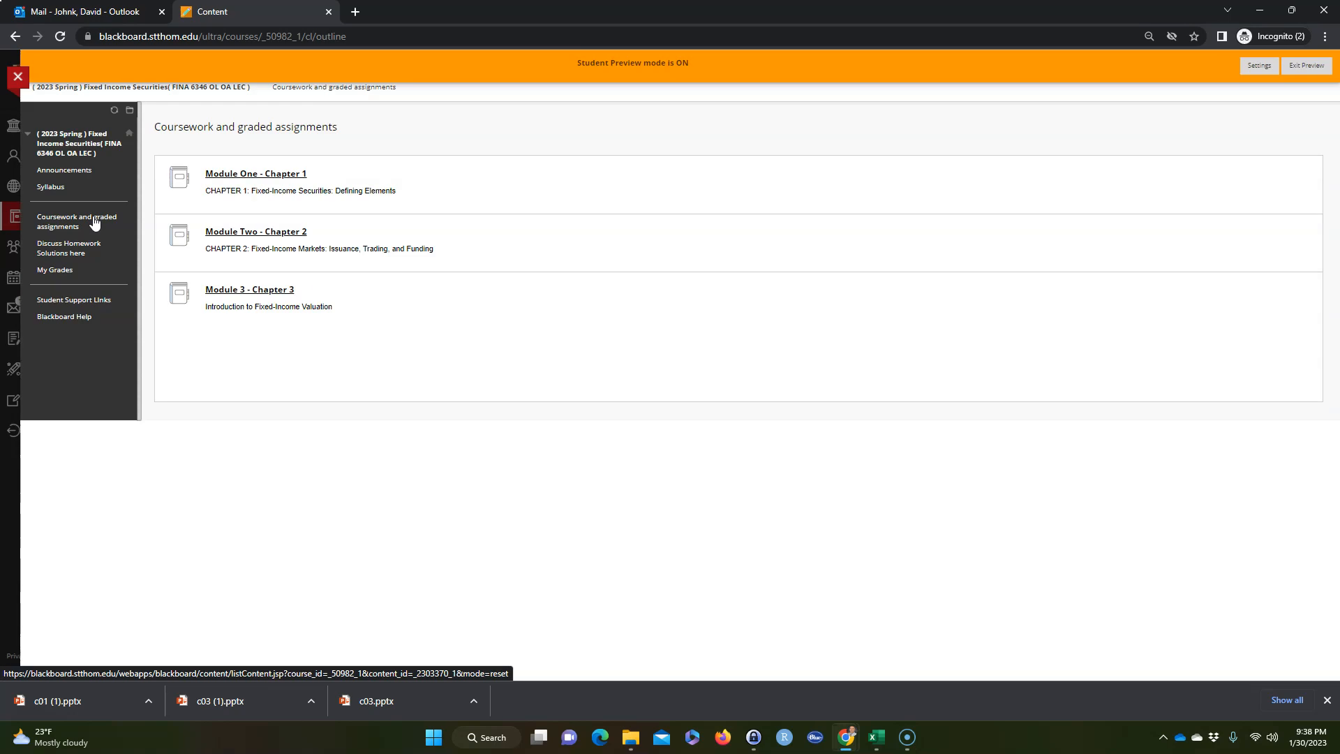
{"action": "left_click", "coordinate": [249, 290]}
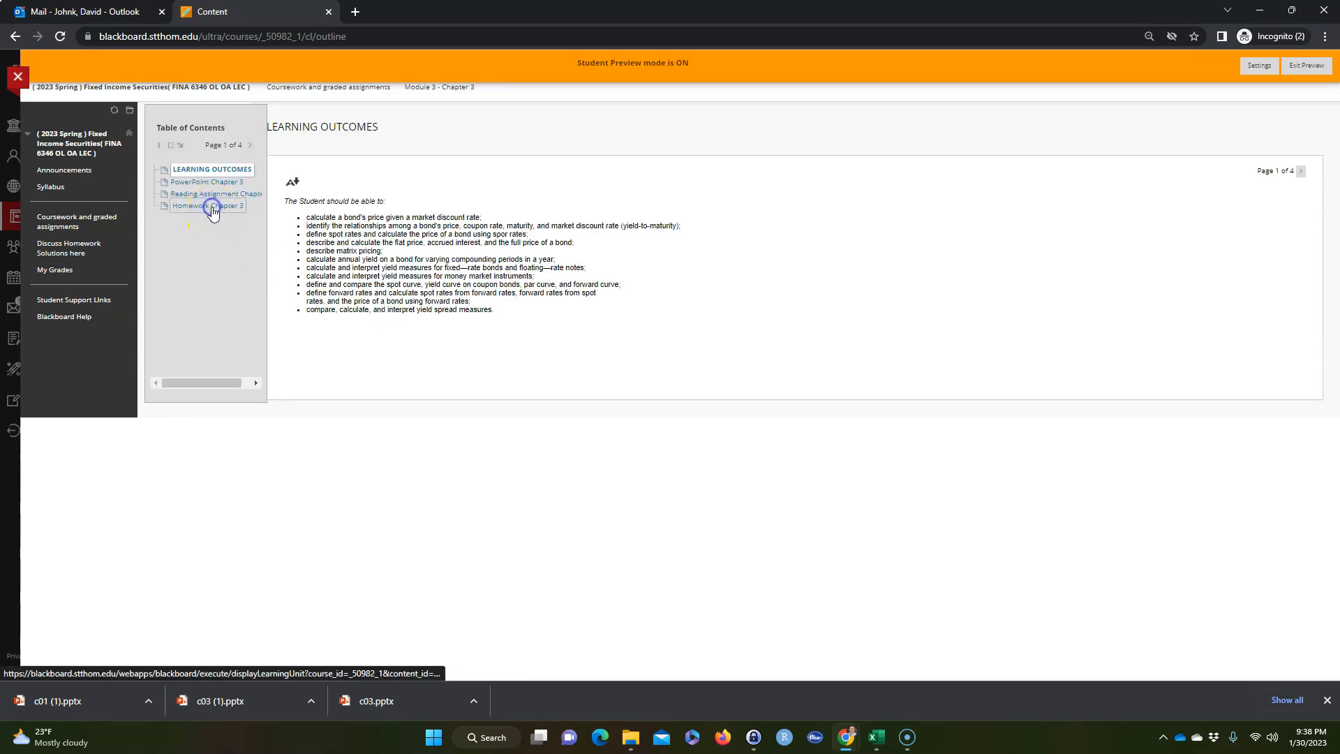
{"action": "left_click", "coordinate": [213, 212]}
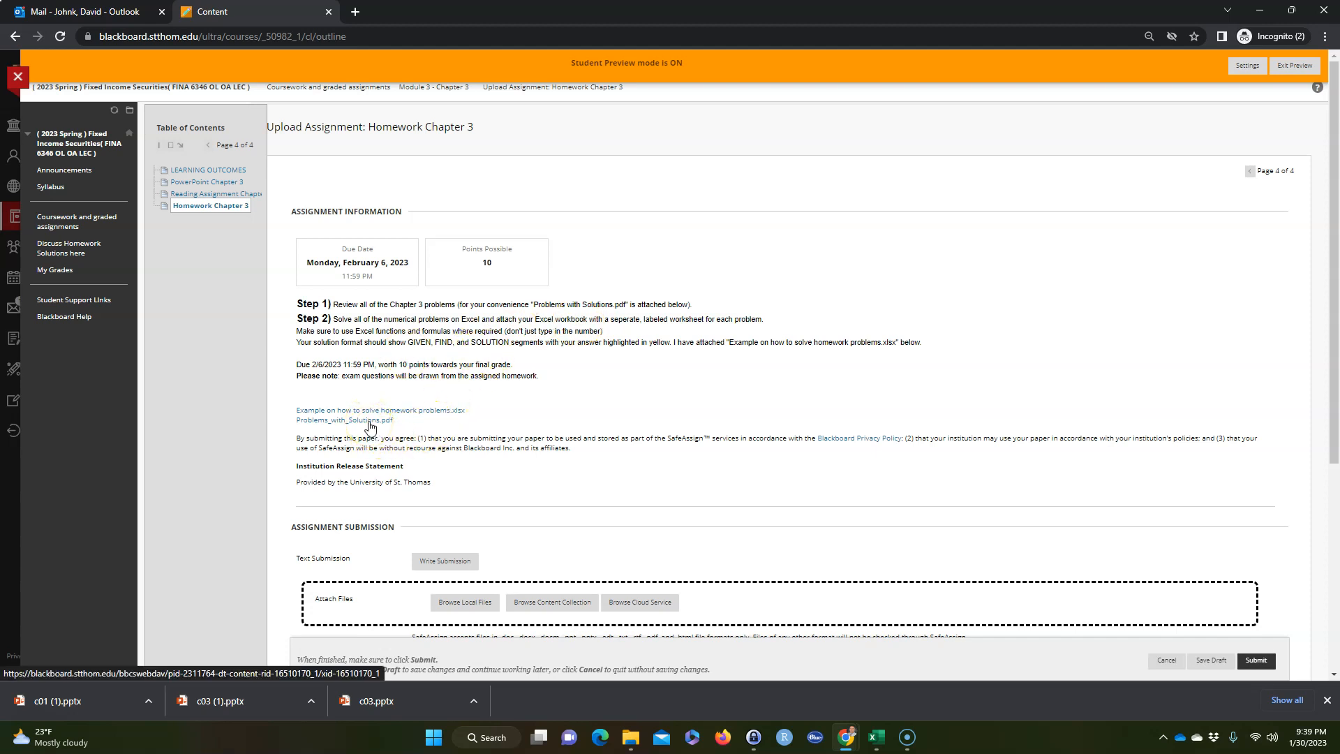
{"action": "left_click", "coordinate": [371, 421]}
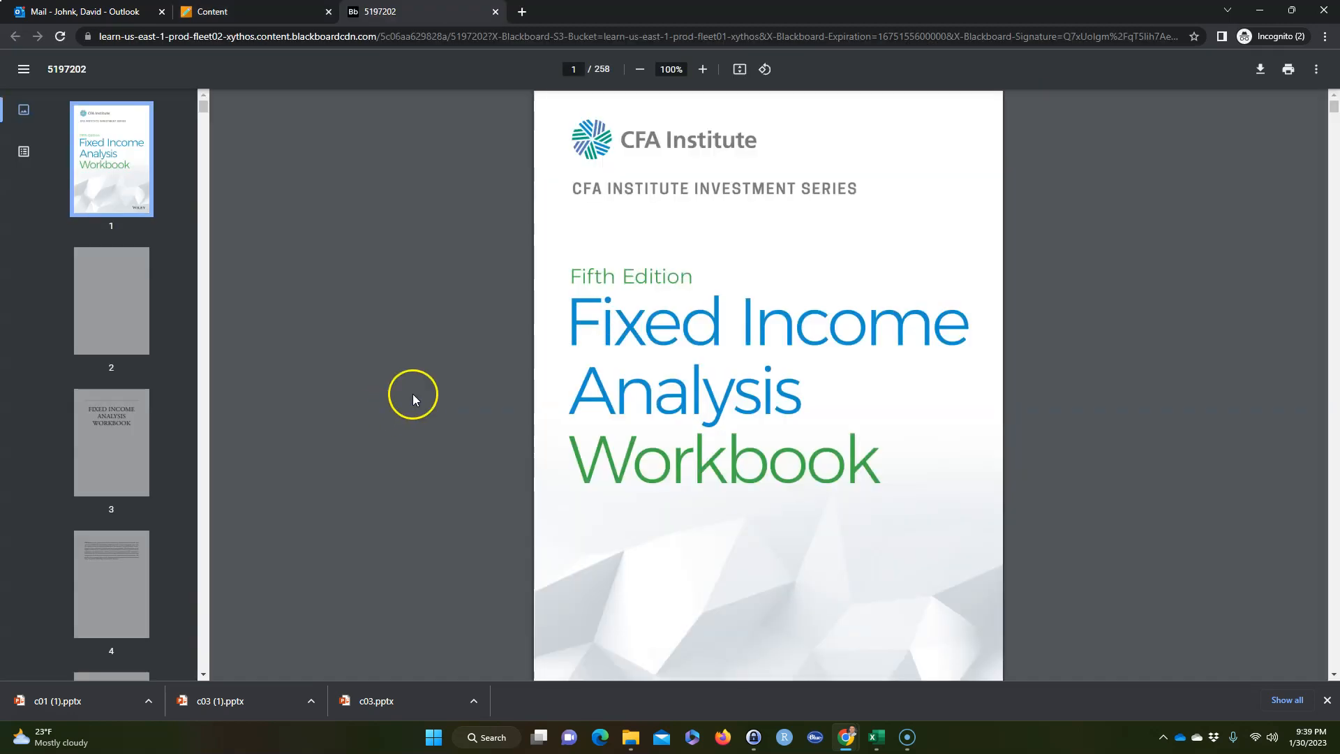
- Browse the workbook's contents pages for the page where the Chapter 3 problems start
{"action": "scroll", "coordinate": [130, 334], "scroll_direction": "down", "scroll_amount": 6}
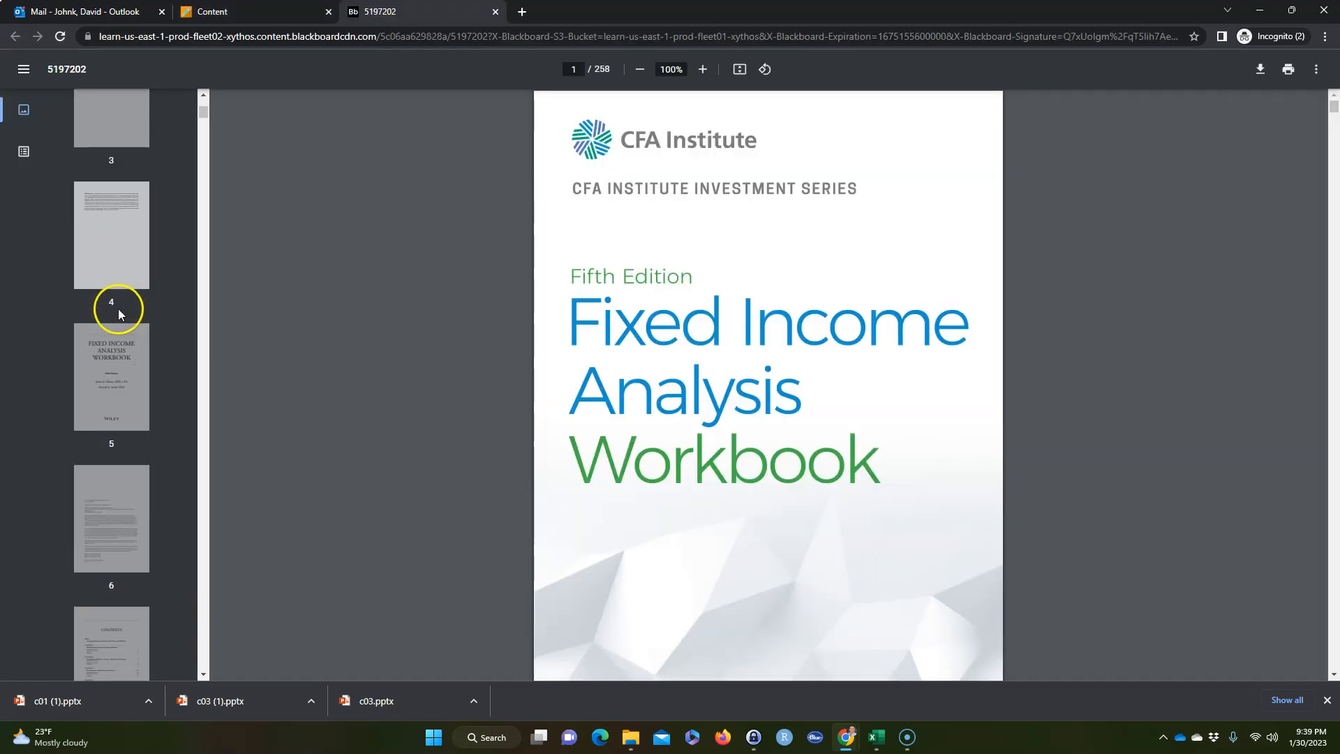
{"action": "left_click", "coordinate": [115, 345]}
{"action": "scroll", "coordinate": [115, 344], "scroll_direction": "down", "scroll_amount": 6}
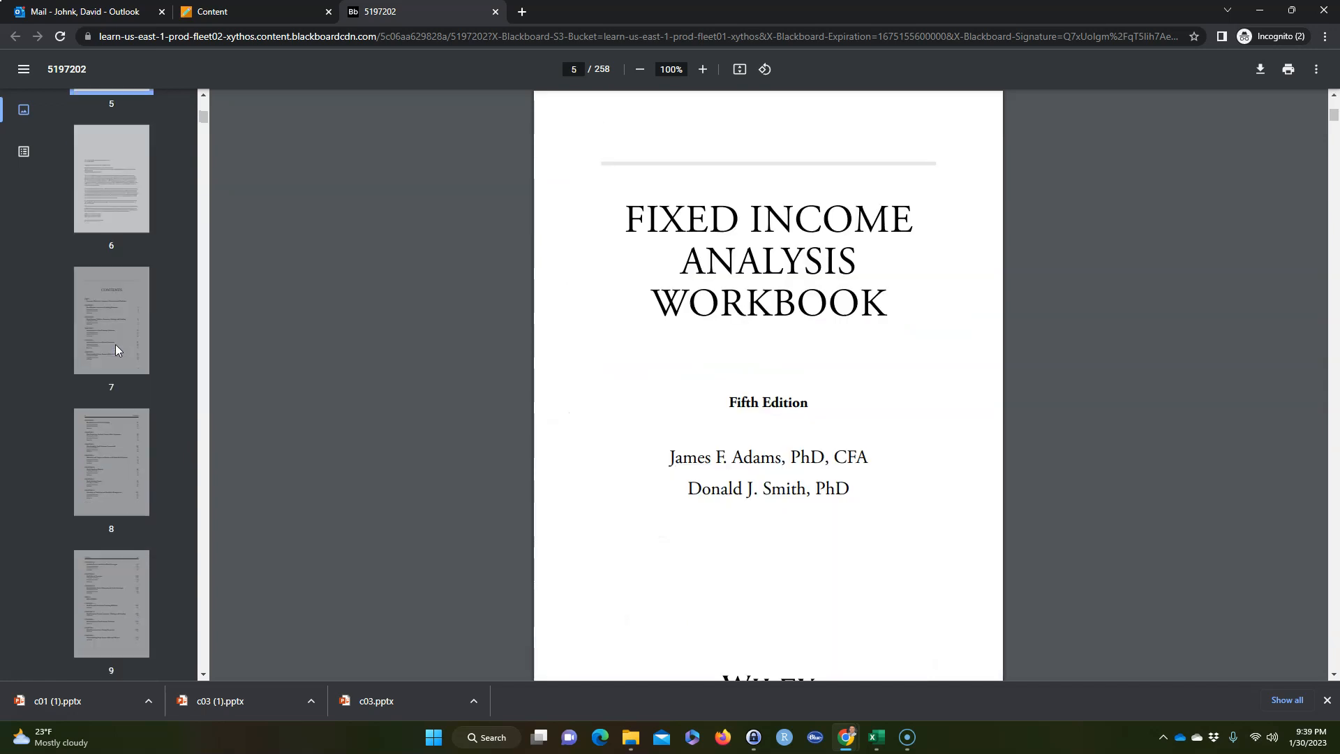
{"action": "left_click", "coordinate": [106, 363]}
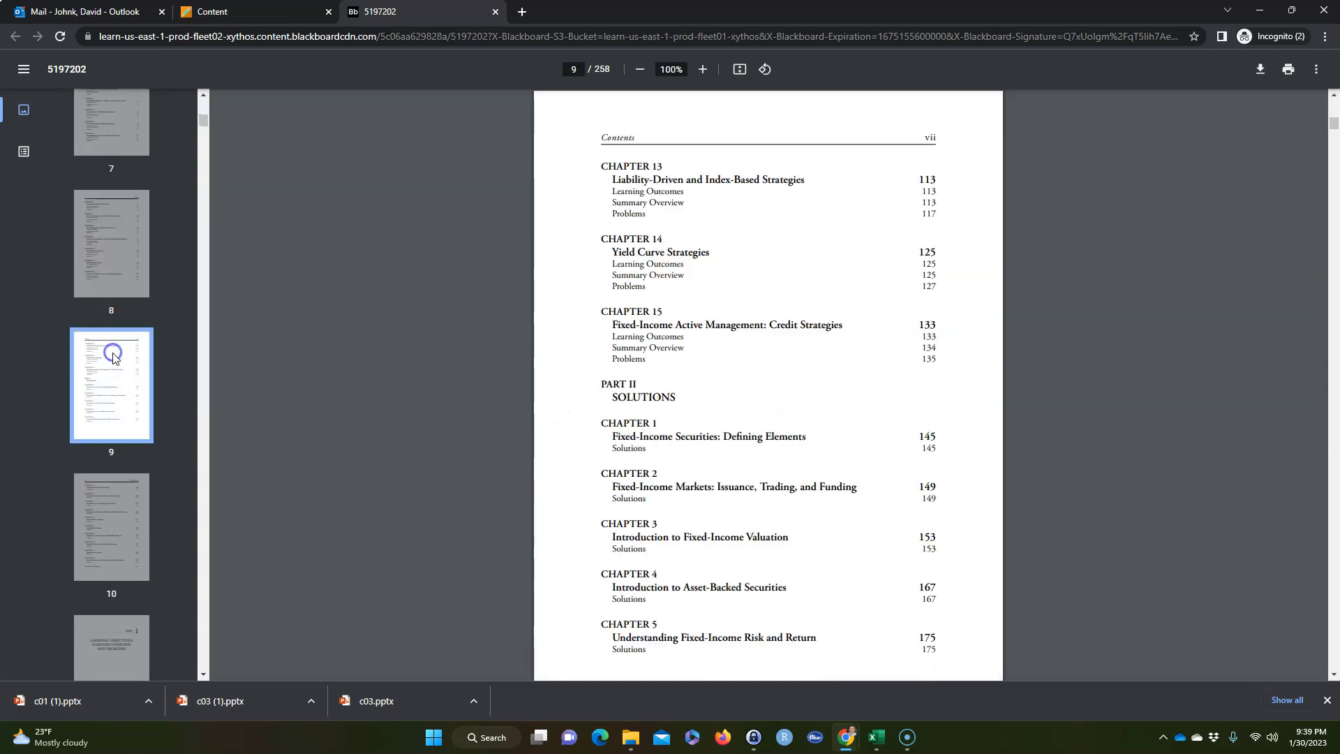
{"action": "scroll", "coordinate": [112, 349], "scroll_direction": "down", "scroll_amount": 3}
{"action": "scroll", "coordinate": [636, 308], "scroll_direction": "down", "scroll_amount": 2}
{"action": "scroll", "coordinate": [635, 307], "scroll_direction": "up", "scroll_amount": 6}
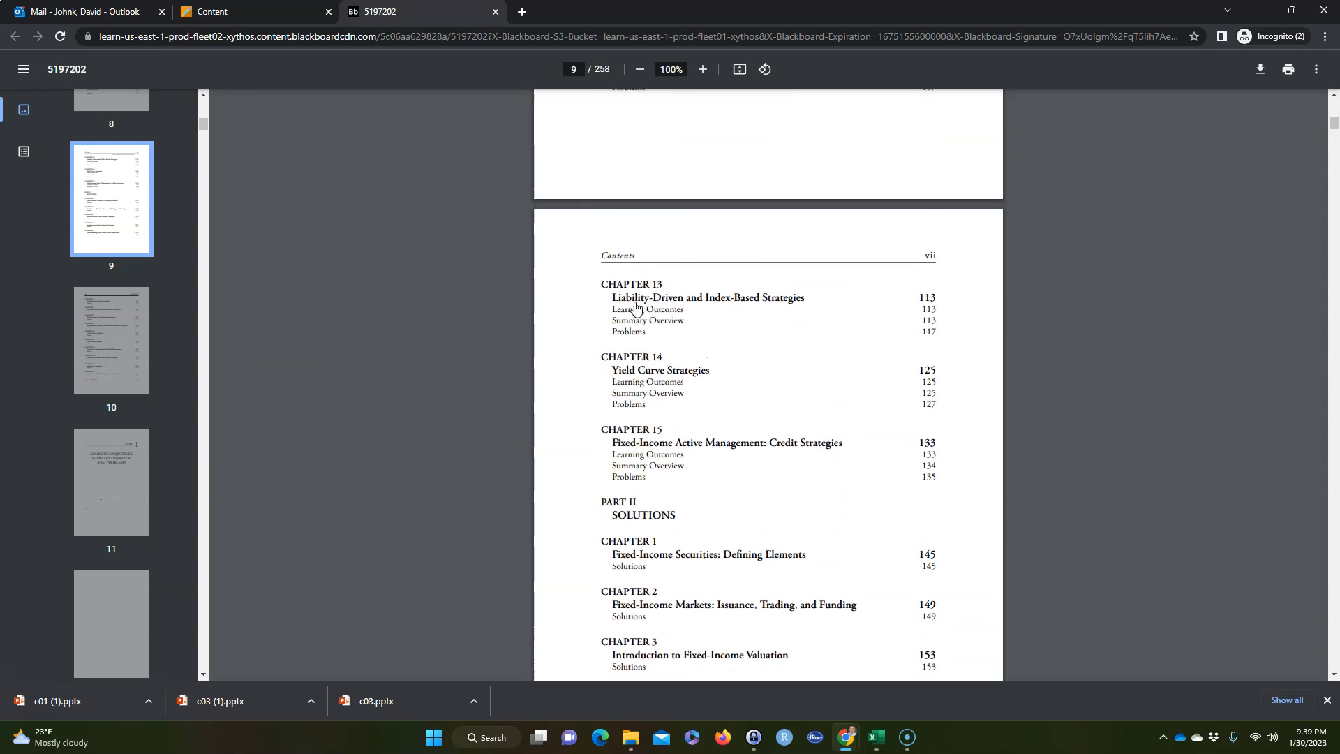
{"action": "scroll", "coordinate": [635, 307], "scroll_direction": "up", "scroll_amount": 10}
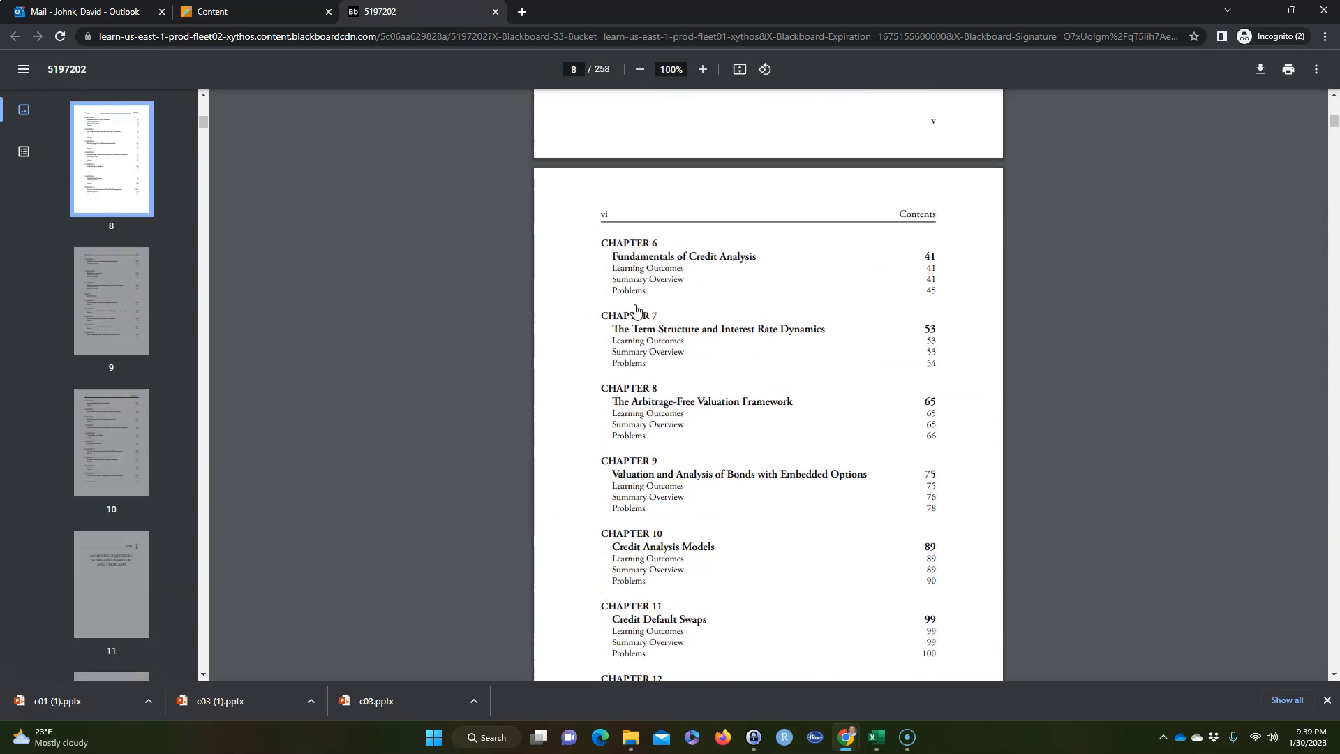
{"action": "scroll", "coordinate": [637, 311], "scroll_direction": "up", "scroll_amount": 2}
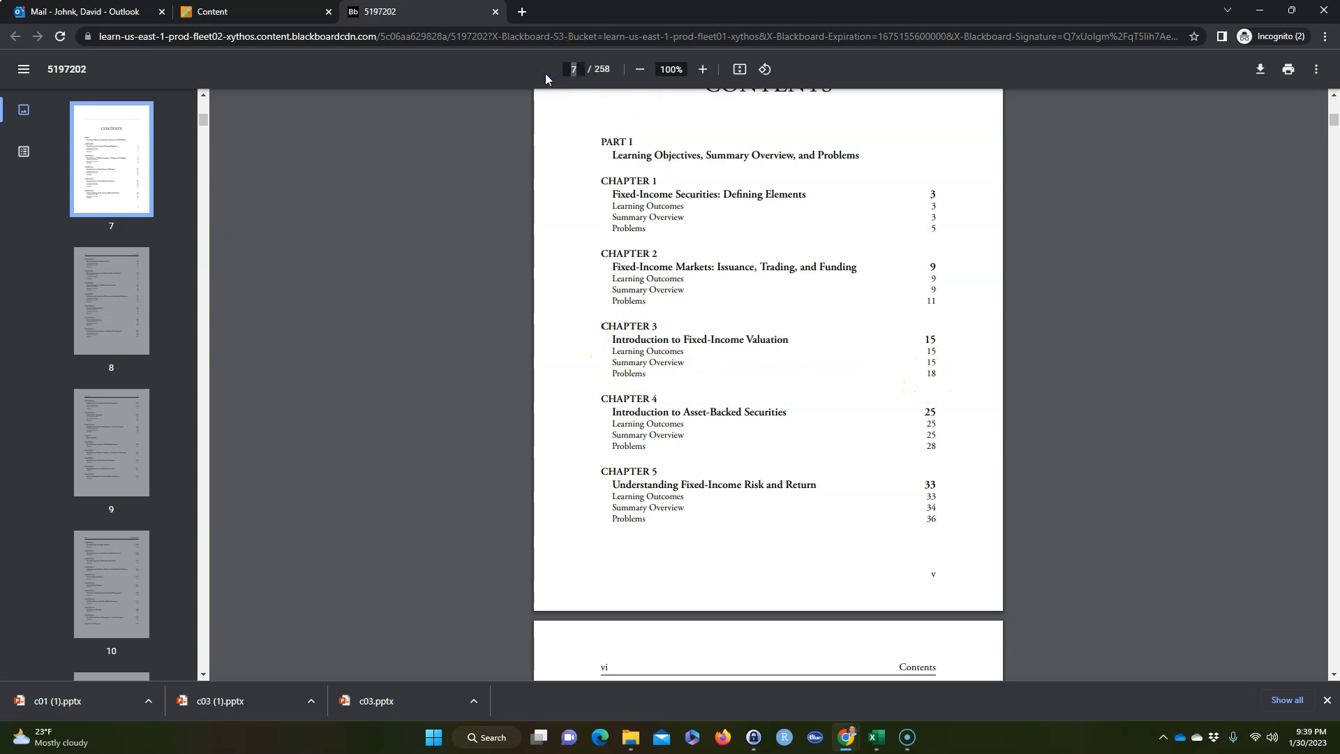
- Go to page 18 of the PDF and look back from there to the start of the Problems section
{"action": "type", "text": "18"}
{"action": "key", "text": "Return"}
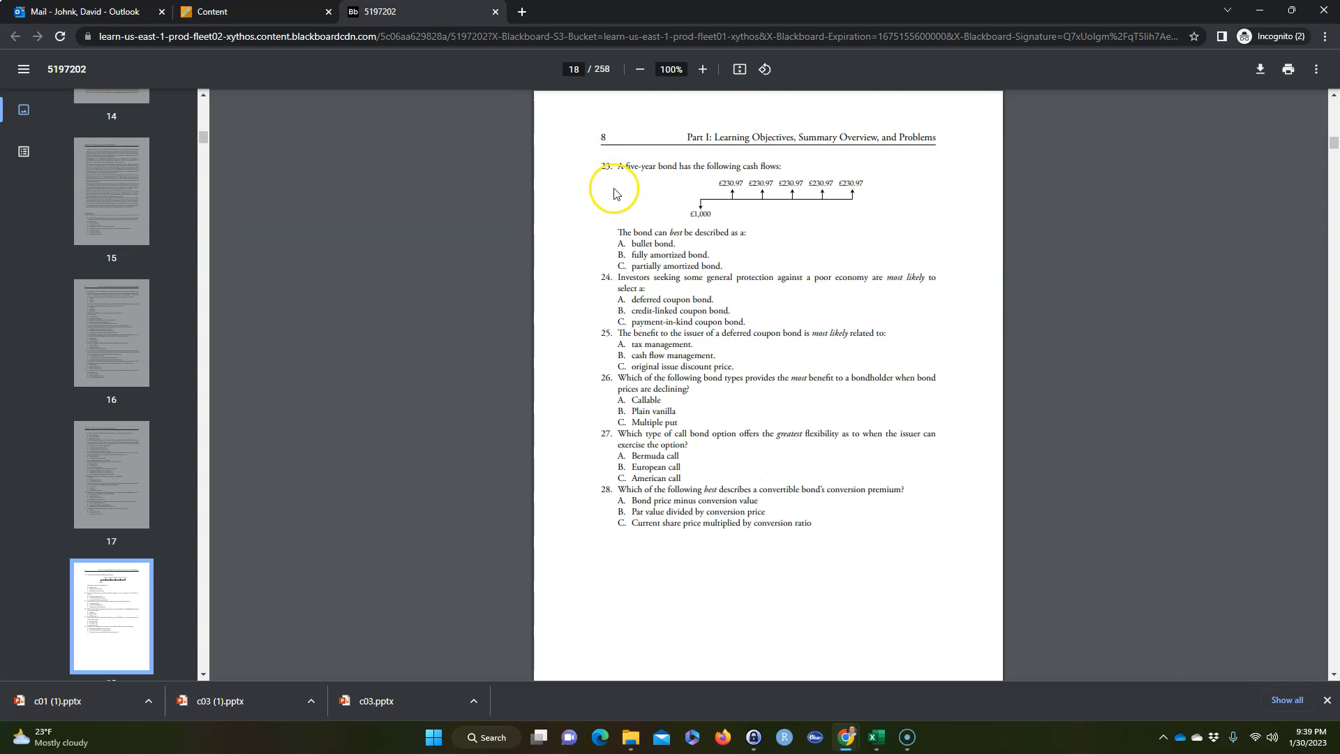
{"action": "scroll", "coordinate": [615, 241], "scroll_direction": "up", "scroll_amount": 5}
{"action": "scroll", "coordinate": [692, 246], "scroll_direction": "up", "scroll_amount": 13}
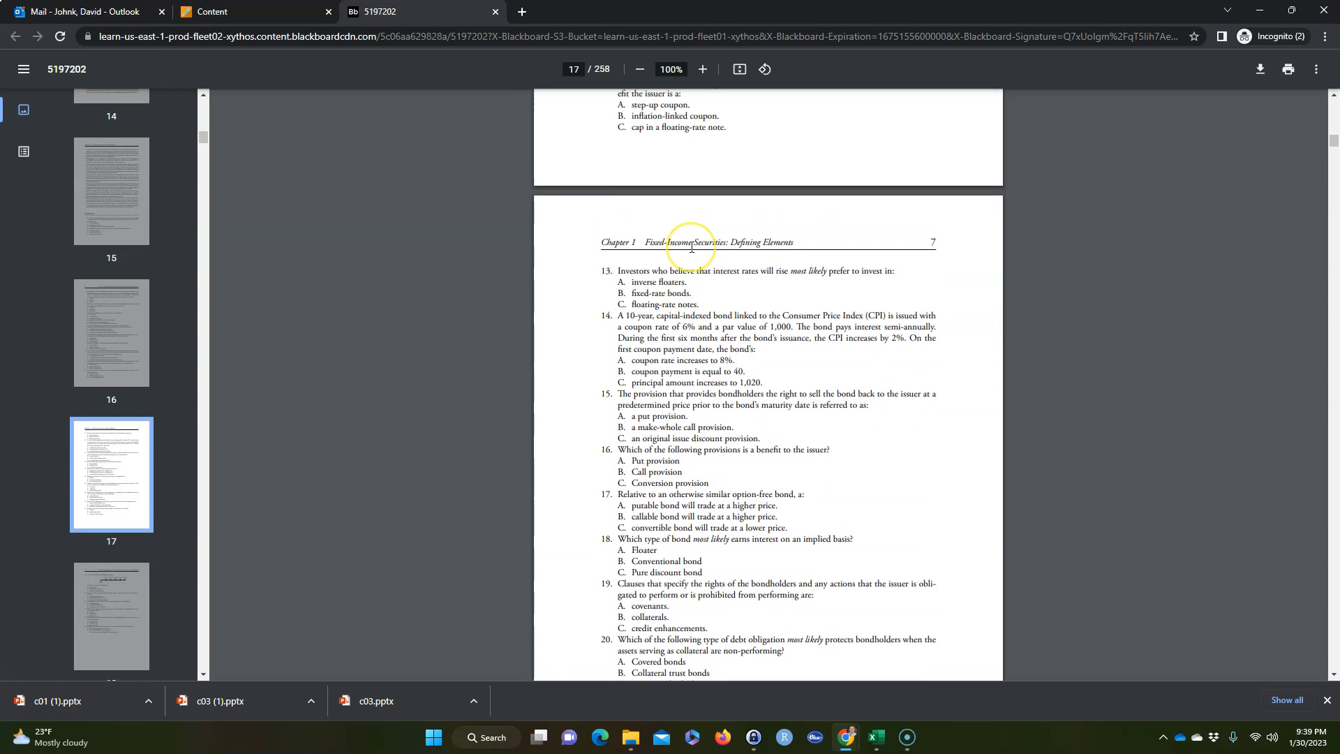
{"action": "scroll", "coordinate": [691, 248], "scroll_direction": "up", "scroll_amount": 6}
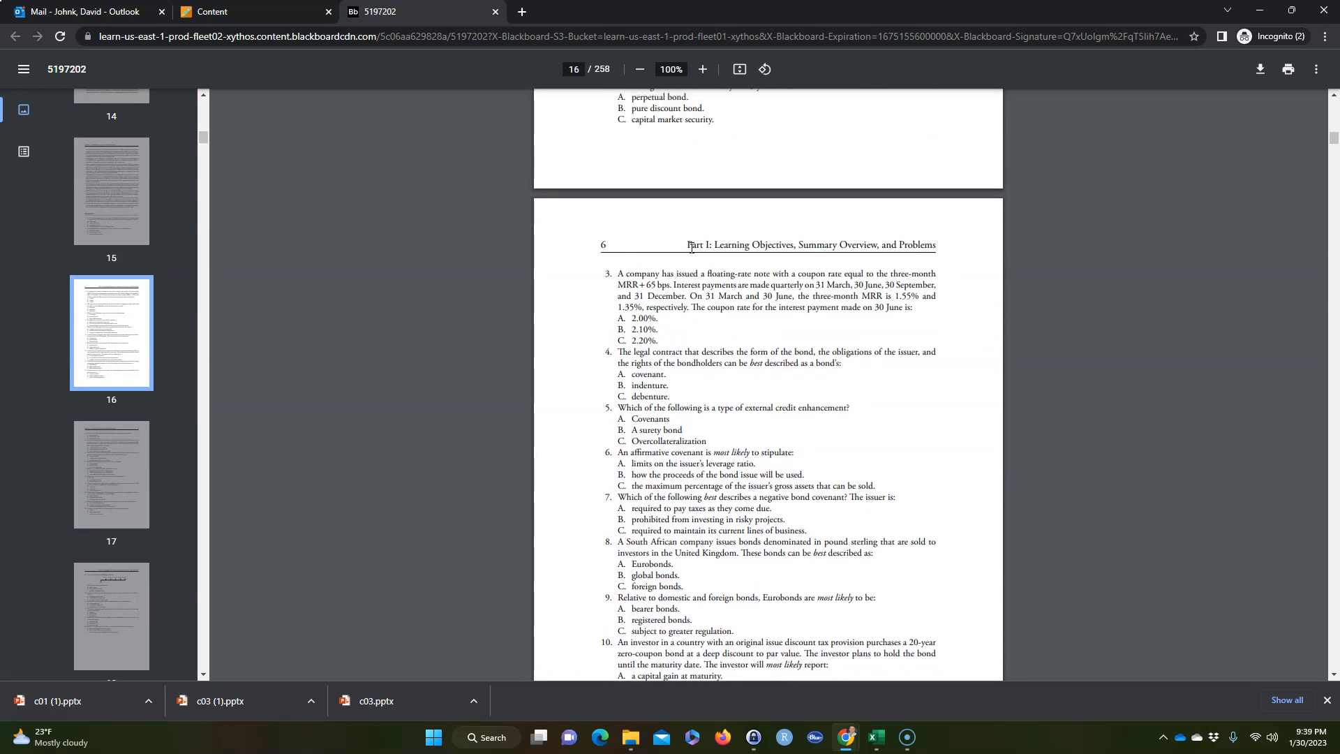
{"action": "scroll", "coordinate": [691, 250], "scroll_direction": "down", "scroll_amount": 1}
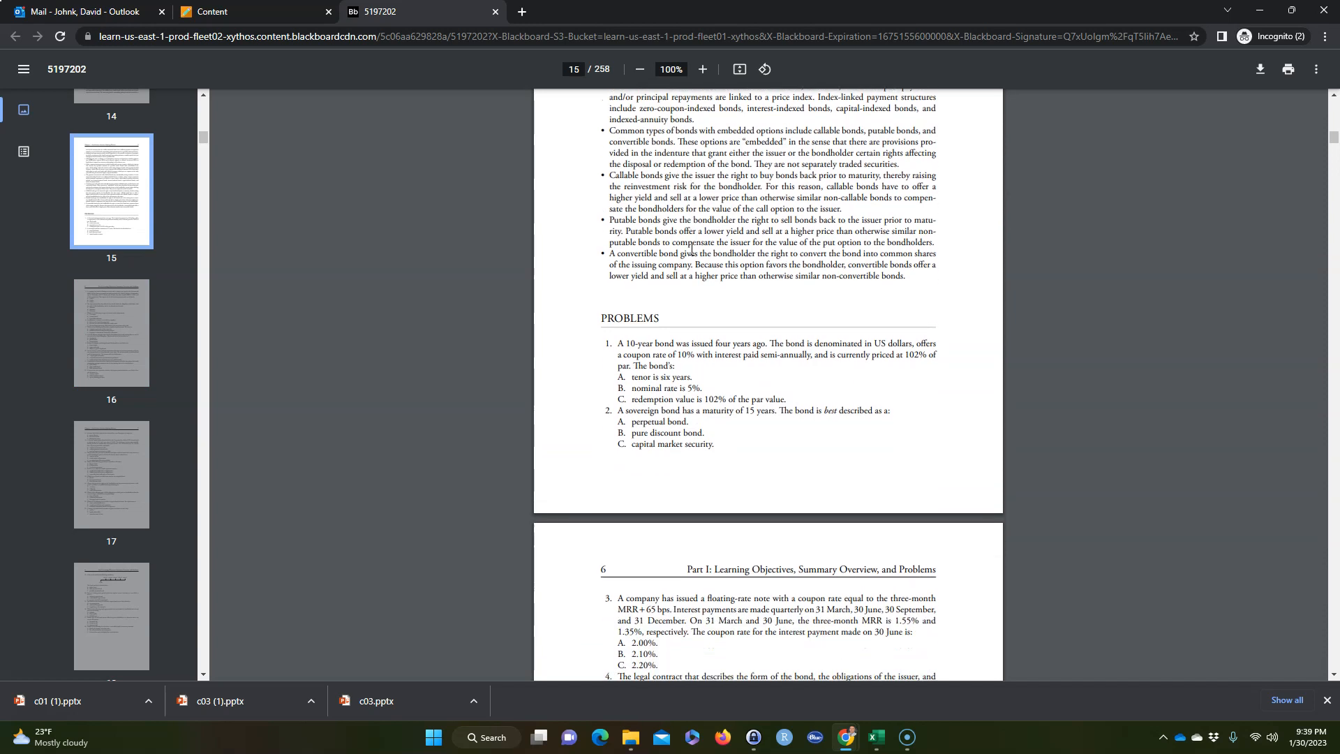
- Enlarge the PDF to 200% at the Problems section on page 15
{"action": "left_click", "coordinate": [703, 70]}
{"action": "left_click", "coordinate": [703, 70]}
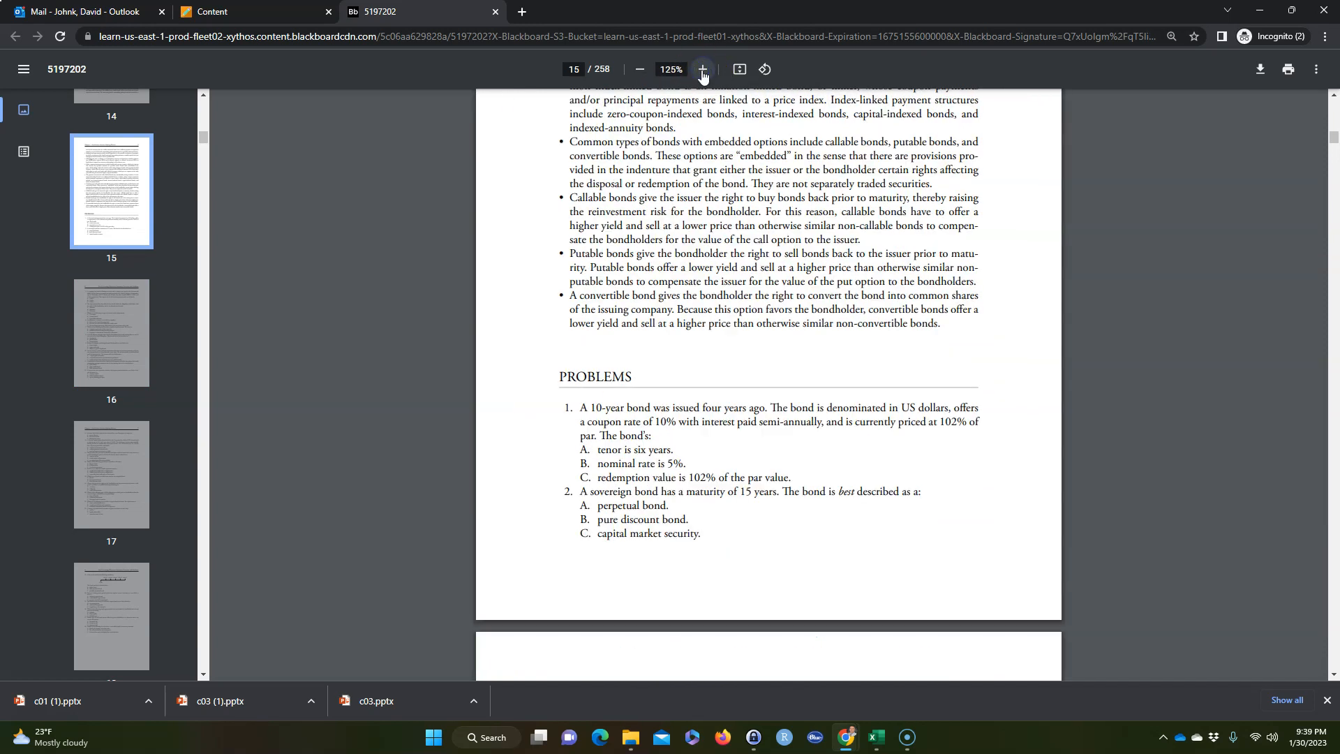
{"action": "left_click", "coordinate": [703, 69]}
{"action": "left_click", "coordinate": [702, 70]}
{"action": "left_click", "coordinate": [703, 70]}
{"action": "scroll", "coordinate": [623, 212], "scroll_direction": "down", "scroll_amount": 4}
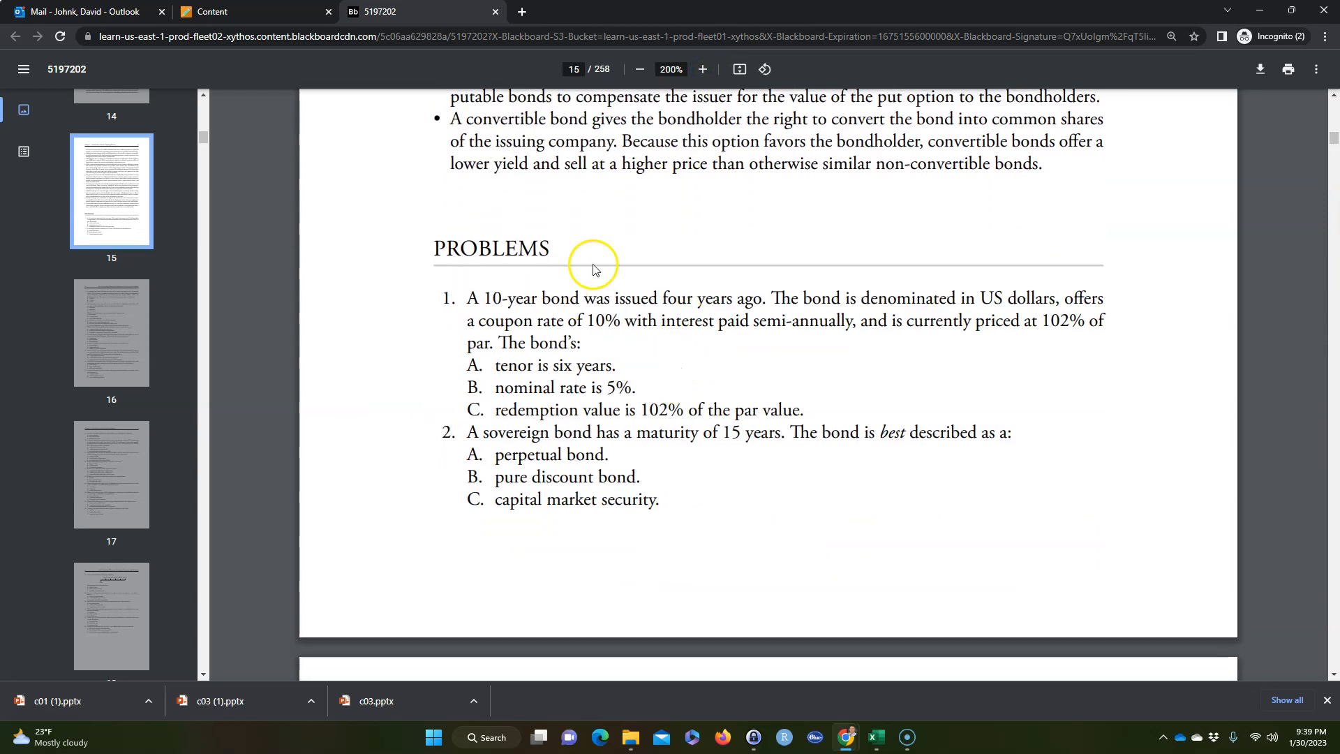
- Read through the Chapter 1 problems from problem 3 to problem 28
{"action": "scroll", "coordinate": [700, 337], "scroll_direction": "down", "scroll_amount": 7}
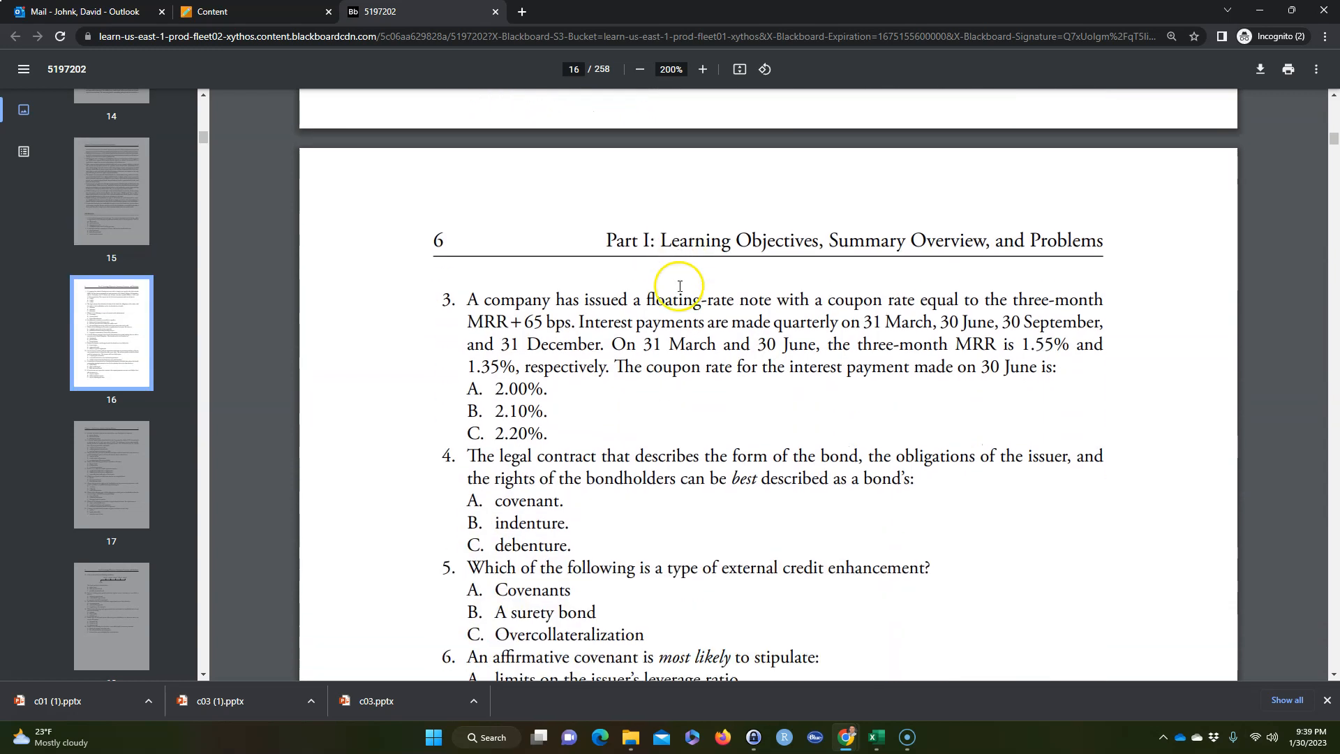
{"action": "scroll", "coordinate": [639, 357], "scroll_direction": "down", "scroll_amount": 2}
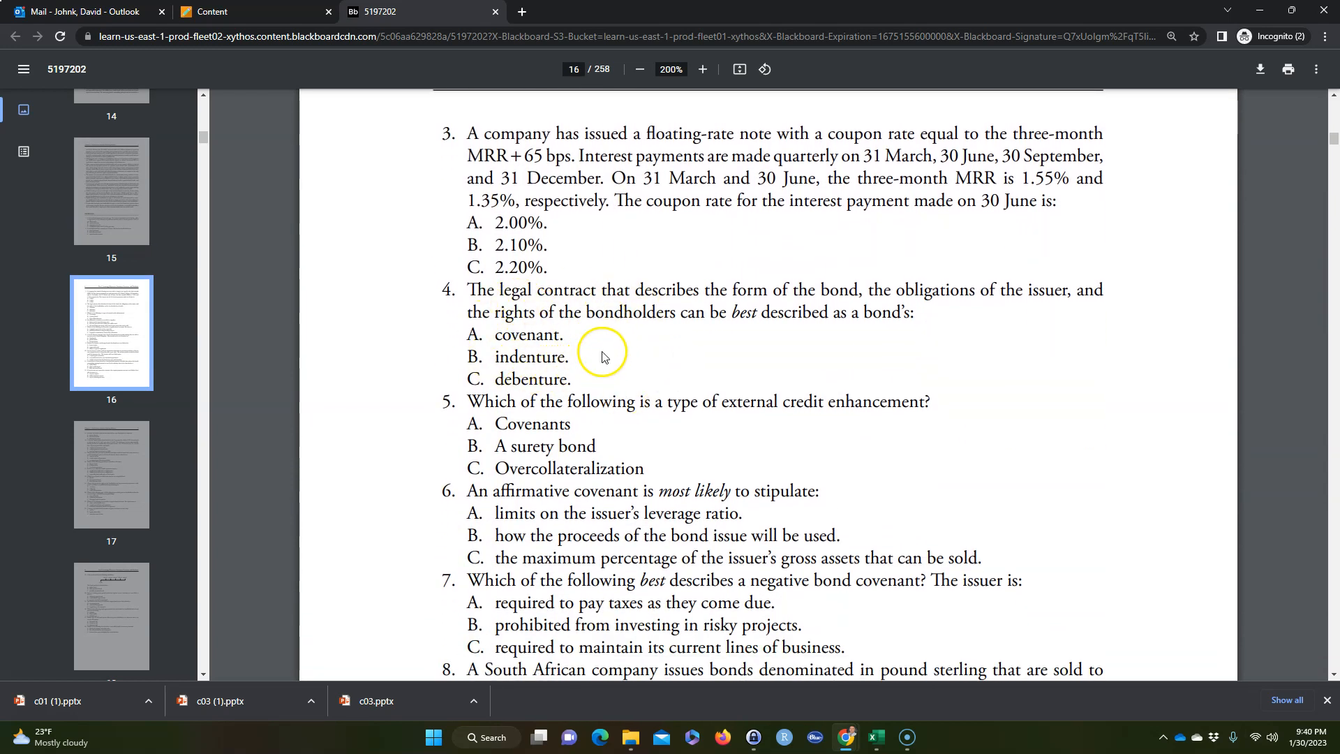
{"action": "scroll", "coordinate": [605, 357], "scroll_direction": "down", "scroll_amount": 1}
{"action": "scroll", "coordinate": [559, 335], "scroll_direction": "up", "scroll_amount": 3}
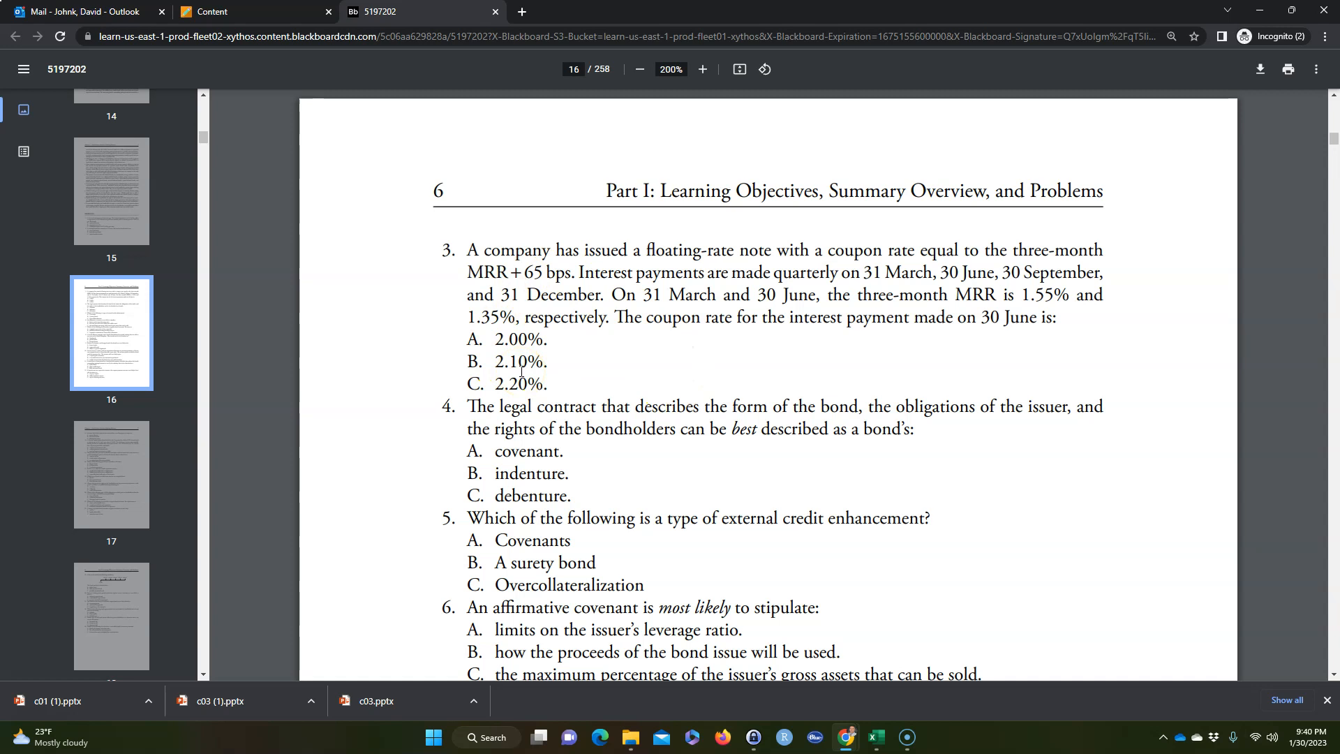
{"action": "scroll", "coordinate": [521, 372], "scroll_direction": "down", "scroll_amount": 9}
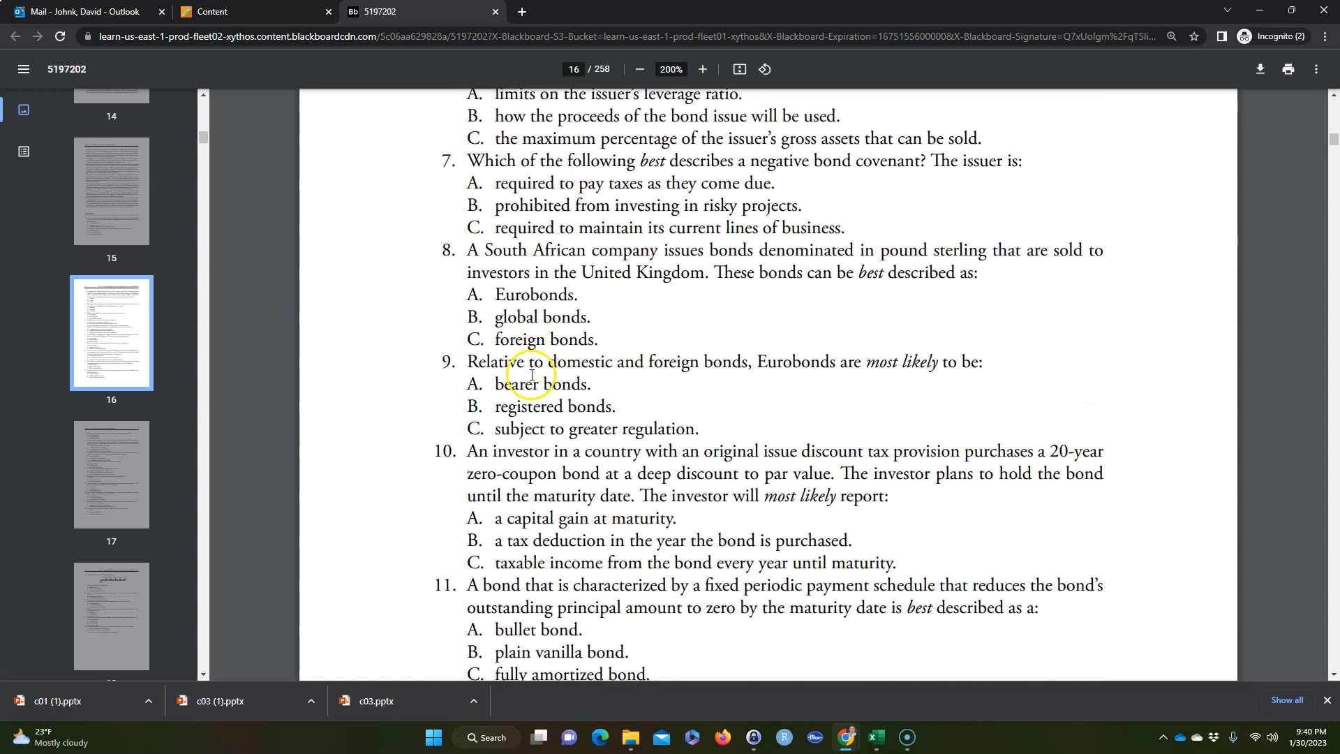
{"action": "scroll", "coordinate": [531, 395], "scroll_direction": "down", "scroll_amount": 14}
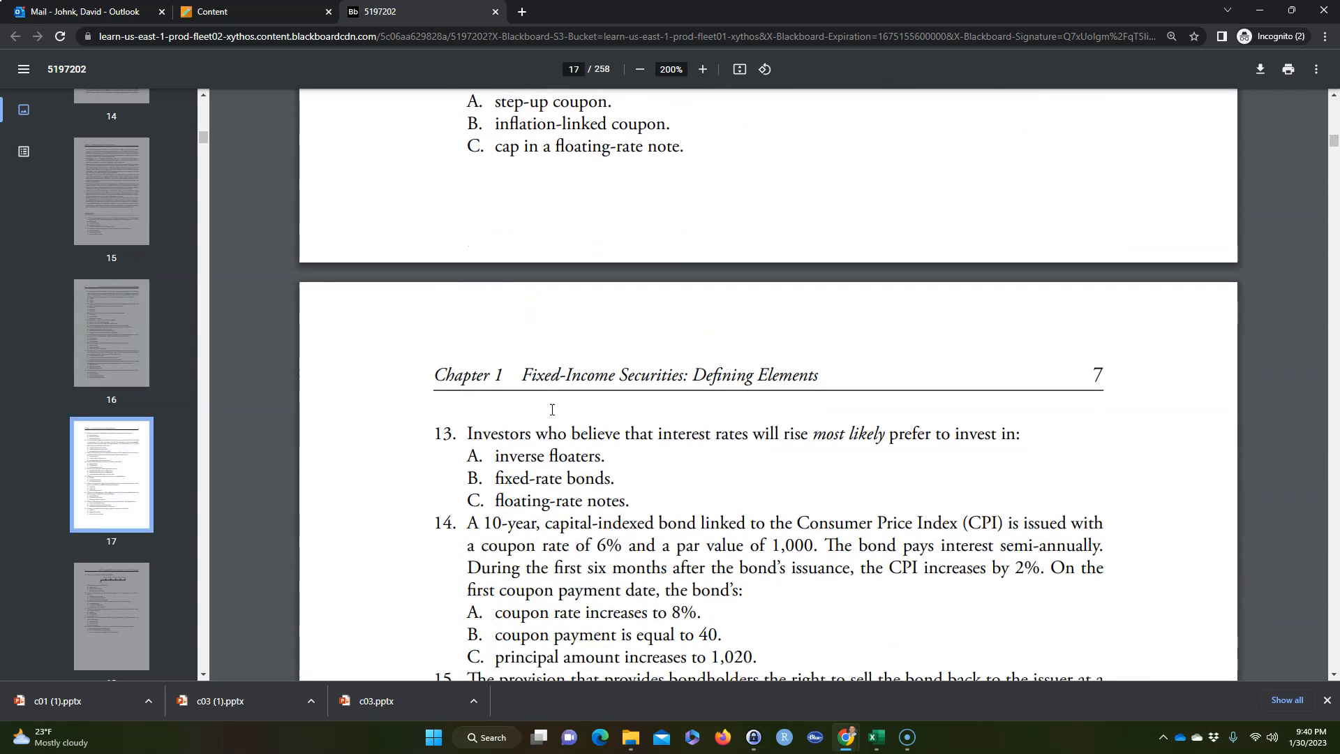
{"action": "scroll", "coordinate": [552, 405], "scroll_direction": "down", "scroll_amount": 11}
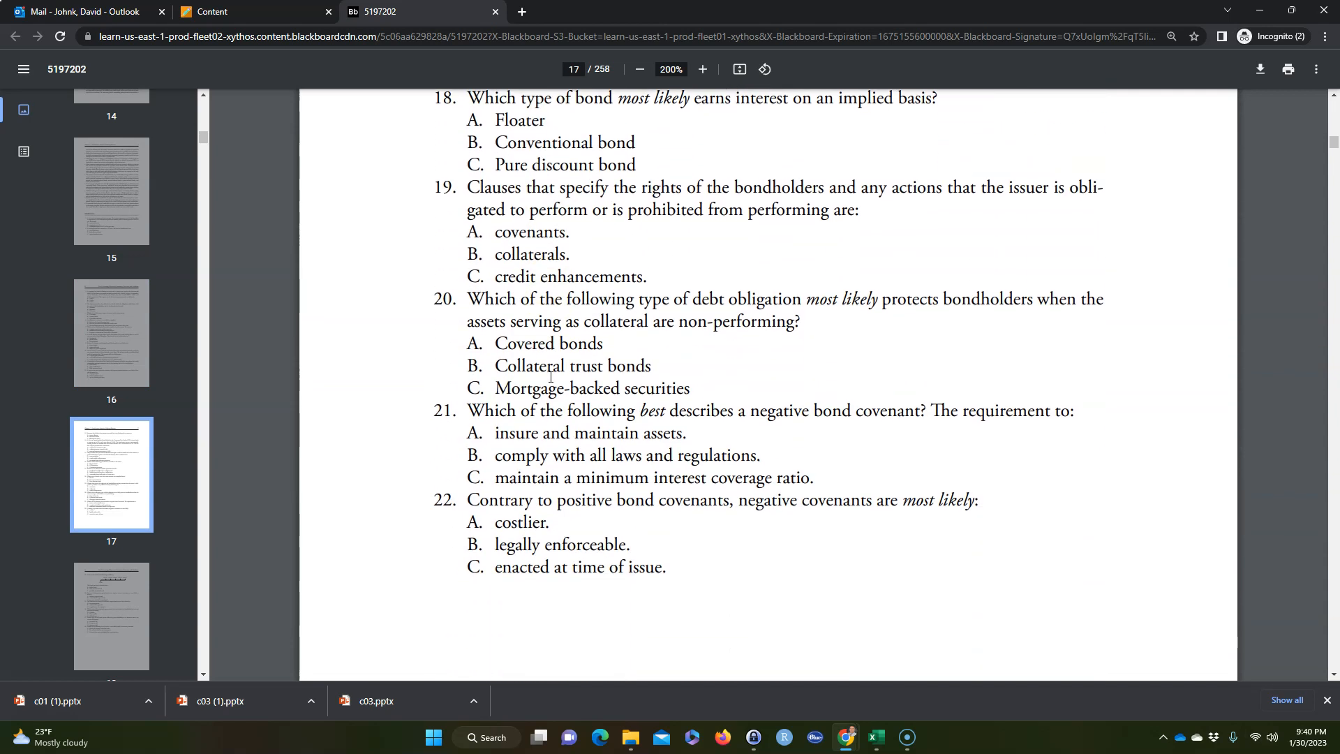
{"action": "scroll", "coordinate": [551, 378], "scroll_direction": "down", "scroll_amount": 6}
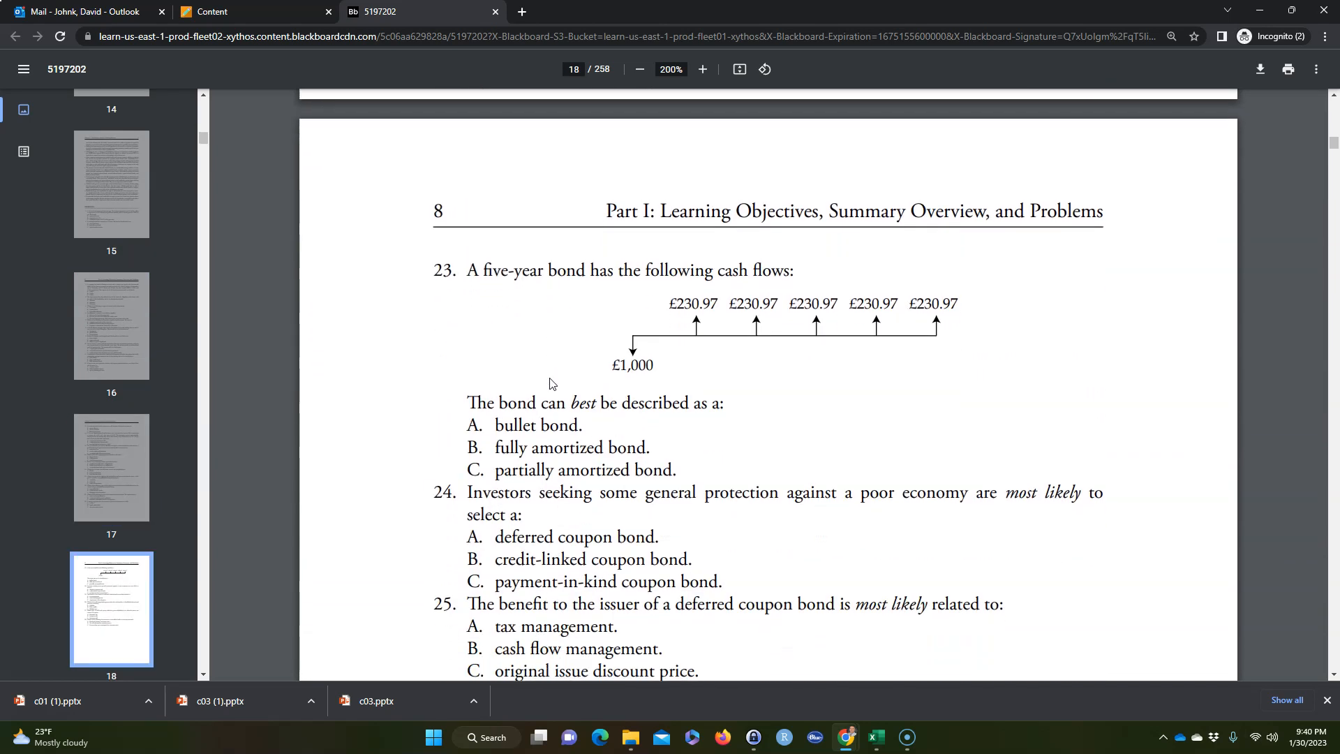
{"action": "left_click", "coordinate": [559, 355]}
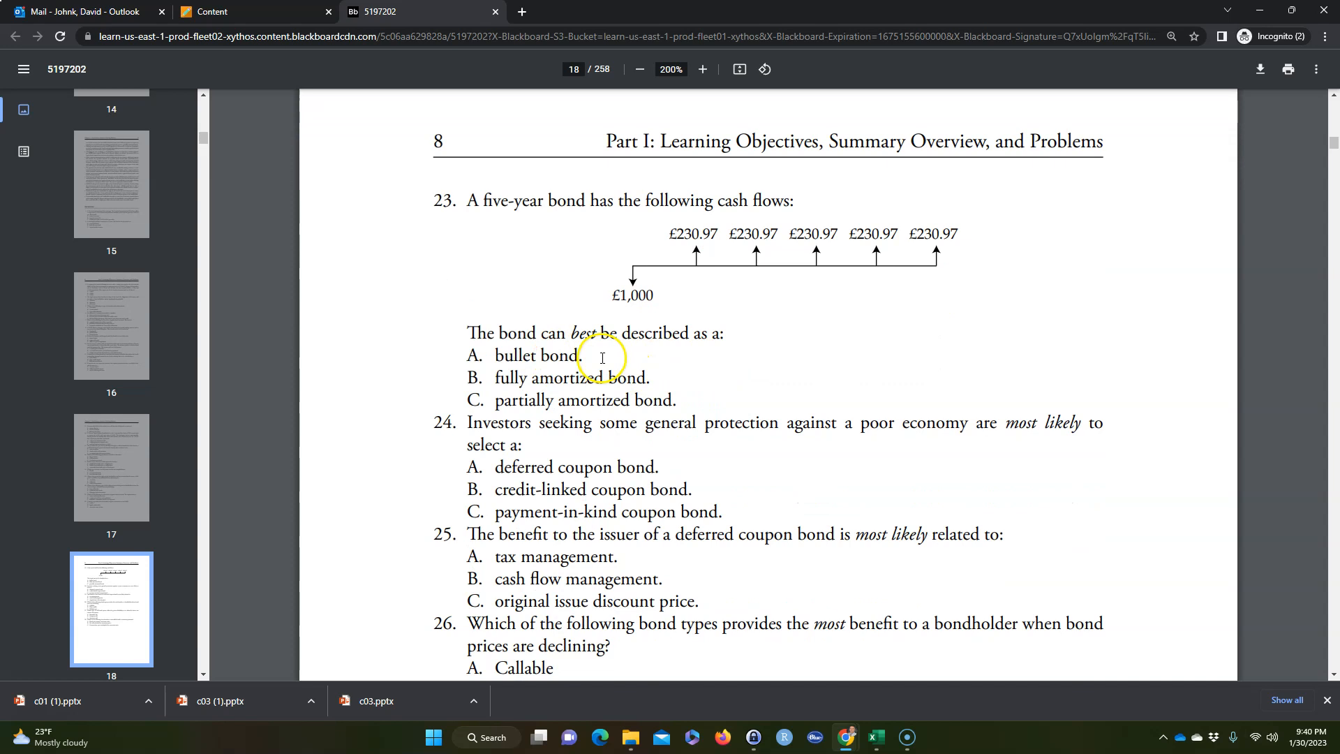
{"action": "scroll", "coordinate": [587, 359], "scroll_direction": "down", "scroll_amount": 13}
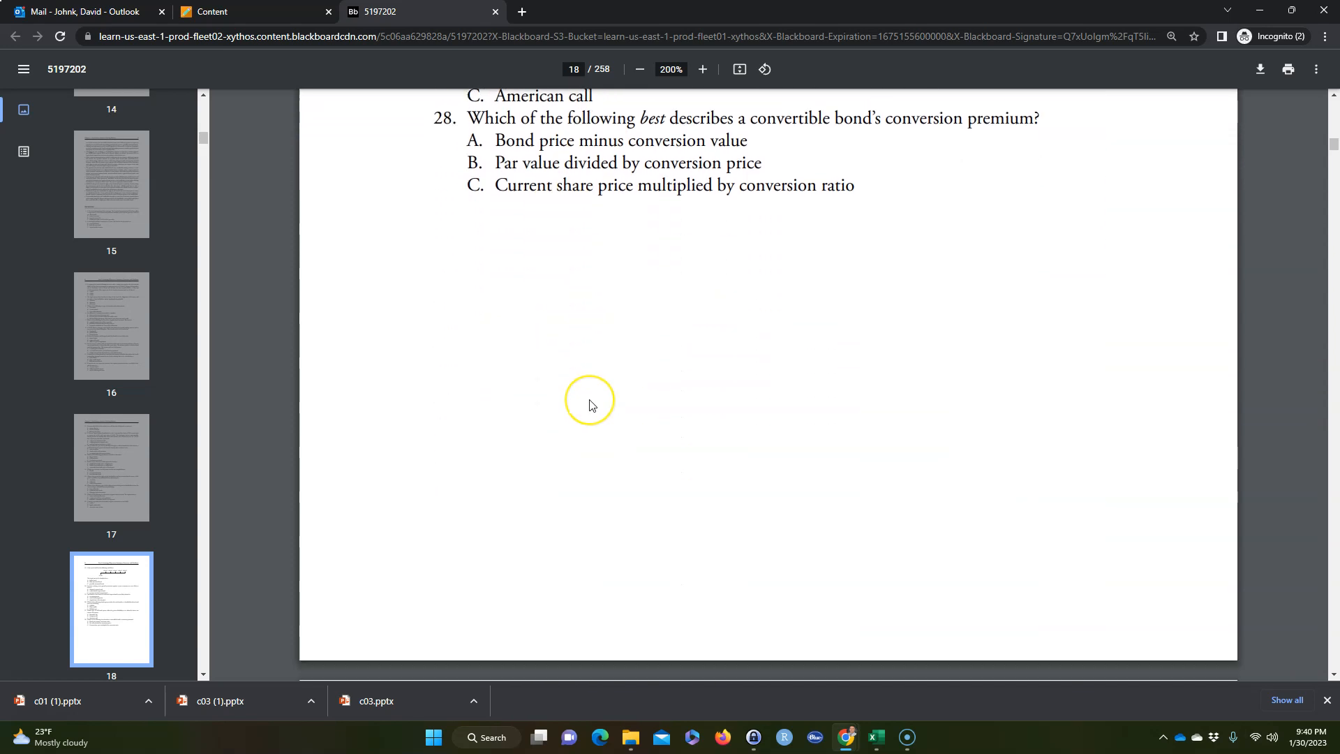
{"action": "scroll", "coordinate": [590, 406], "scroll_direction": "down", "scroll_amount": 4}
- Go back through the Chapter 1 problems to the Problems heading on page 15
{"action": "scroll", "coordinate": [590, 407], "scroll_direction": "up", "scroll_amount": 11}
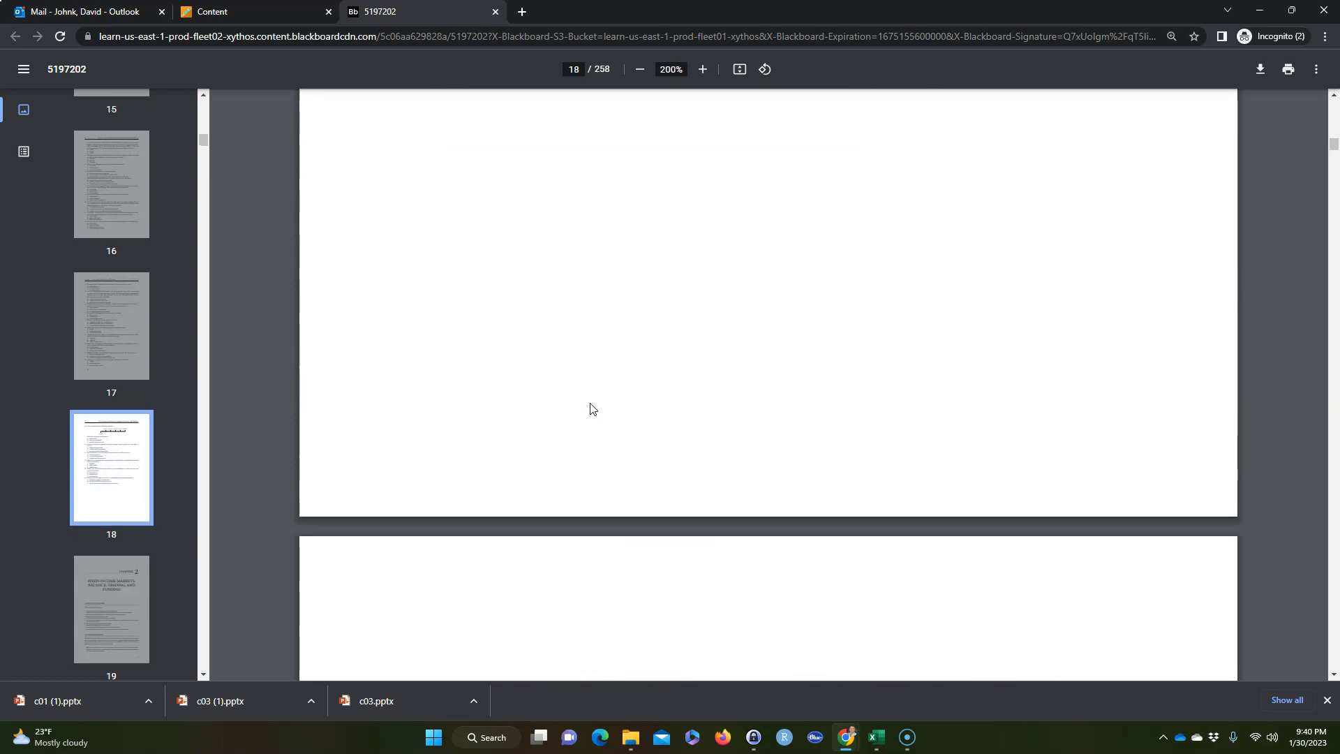
{"action": "scroll", "coordinate": [590, 409], "scroll_direction": "up", "scroll_amount": 8}
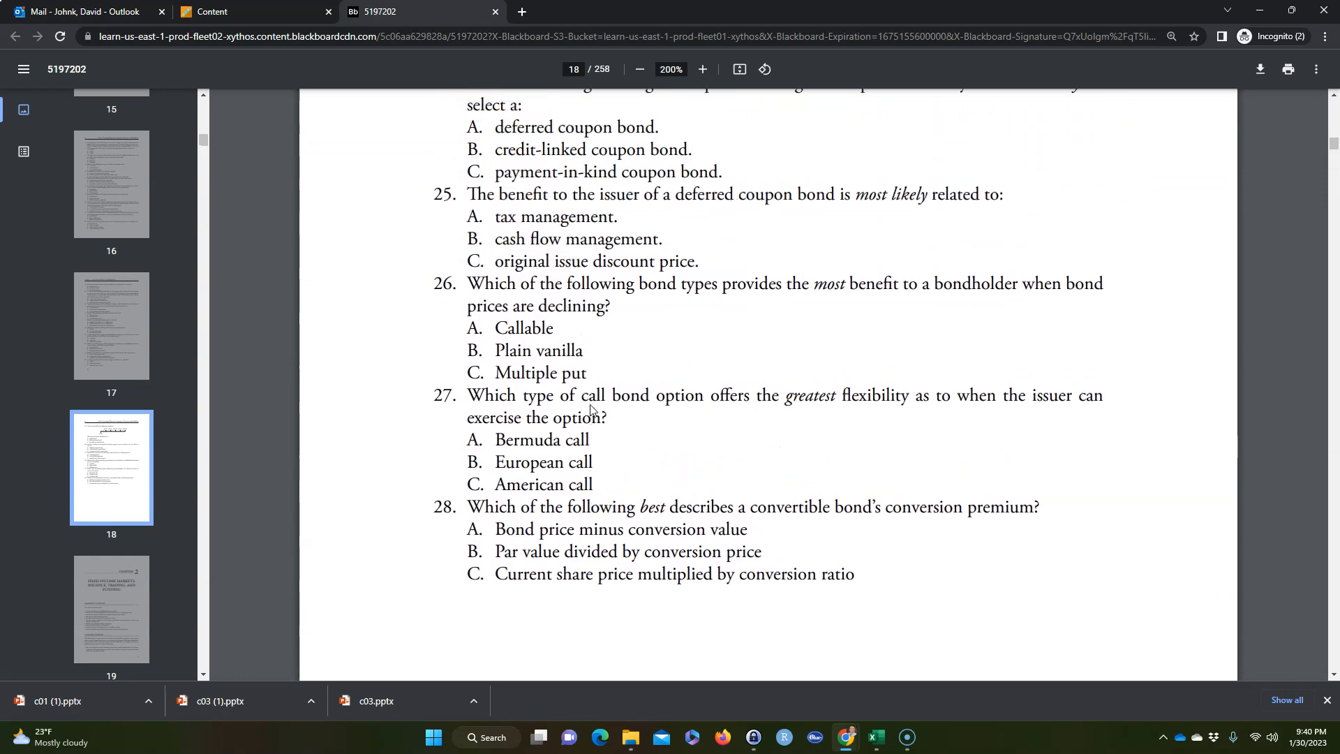
{"action": "scroll", "coordinate": [592, 407], "scroll_direction": "up", "scroll_amount": 20}
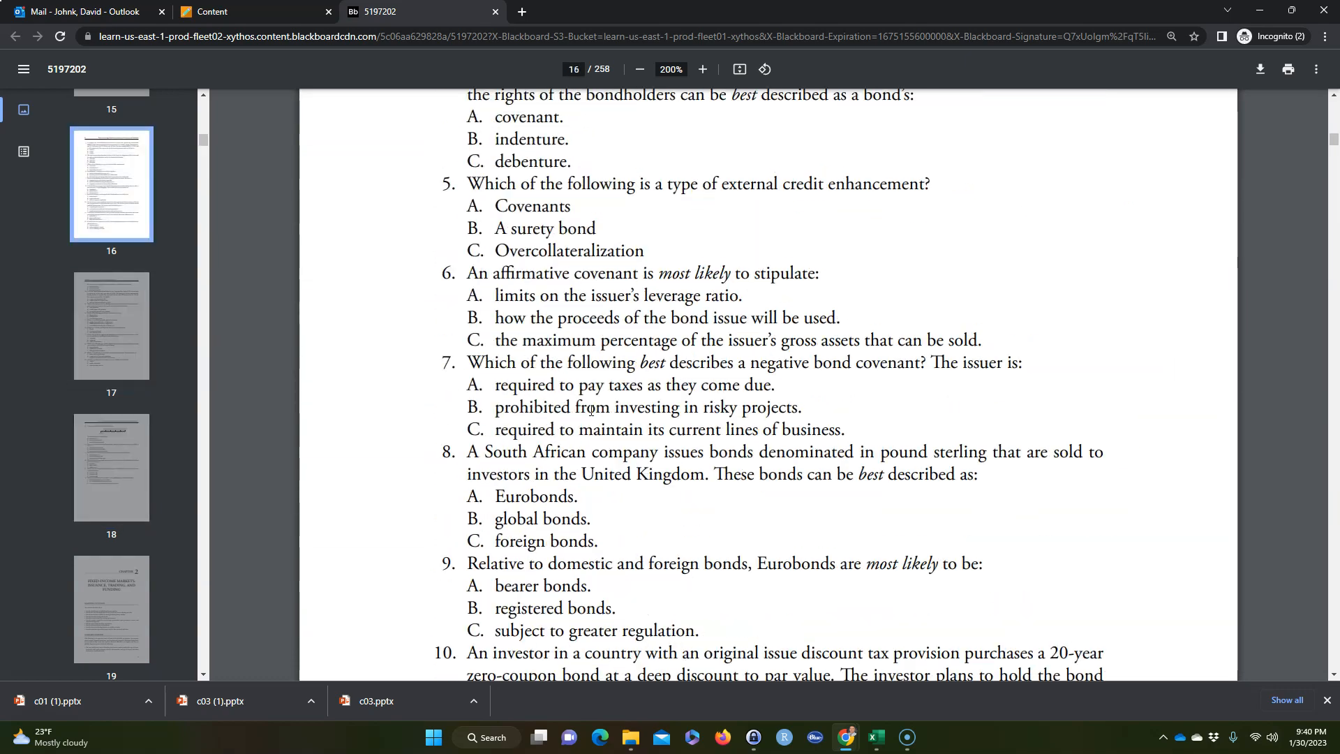
{"action": "scroll", "coordinate": [590, 417], "scroll_direction": "up", "scroll_amount": 17}
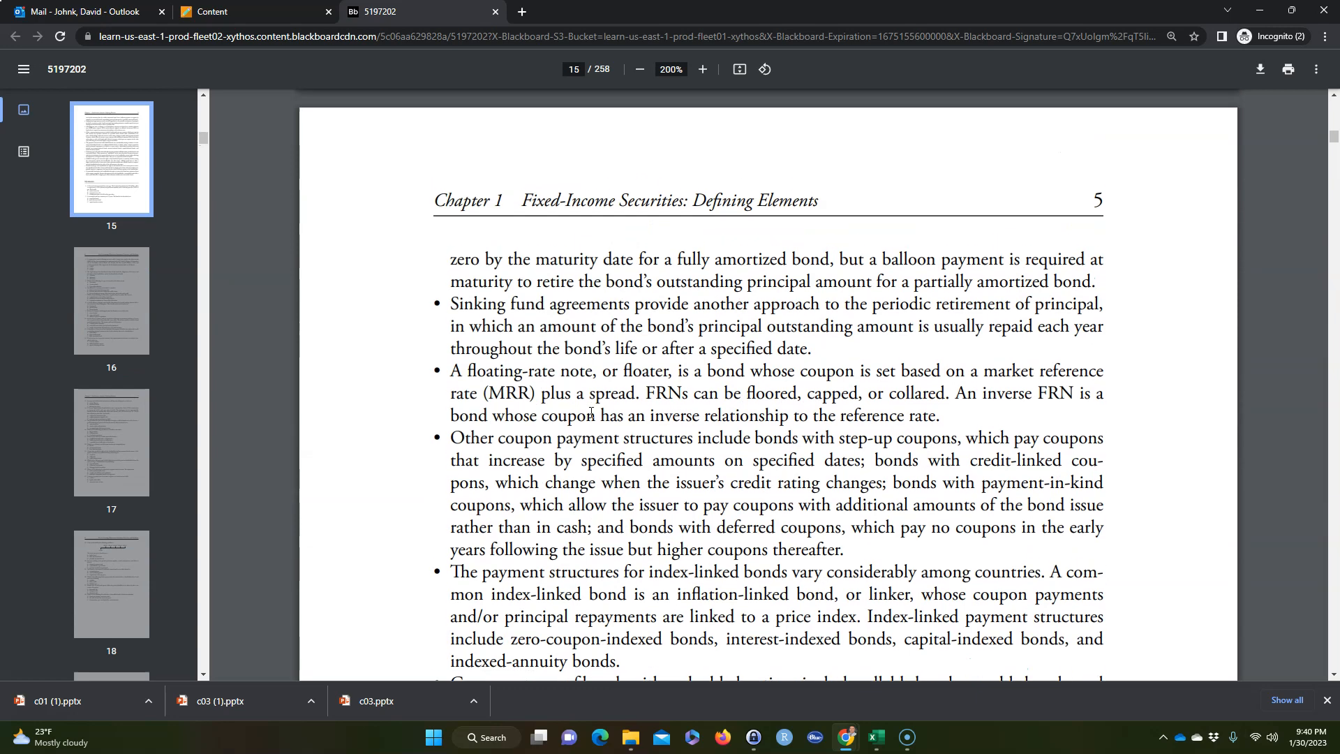
{"action": "scroll", "coordinate": [591, 412], "scroll_direction": "up", "scroll_amount": 1}
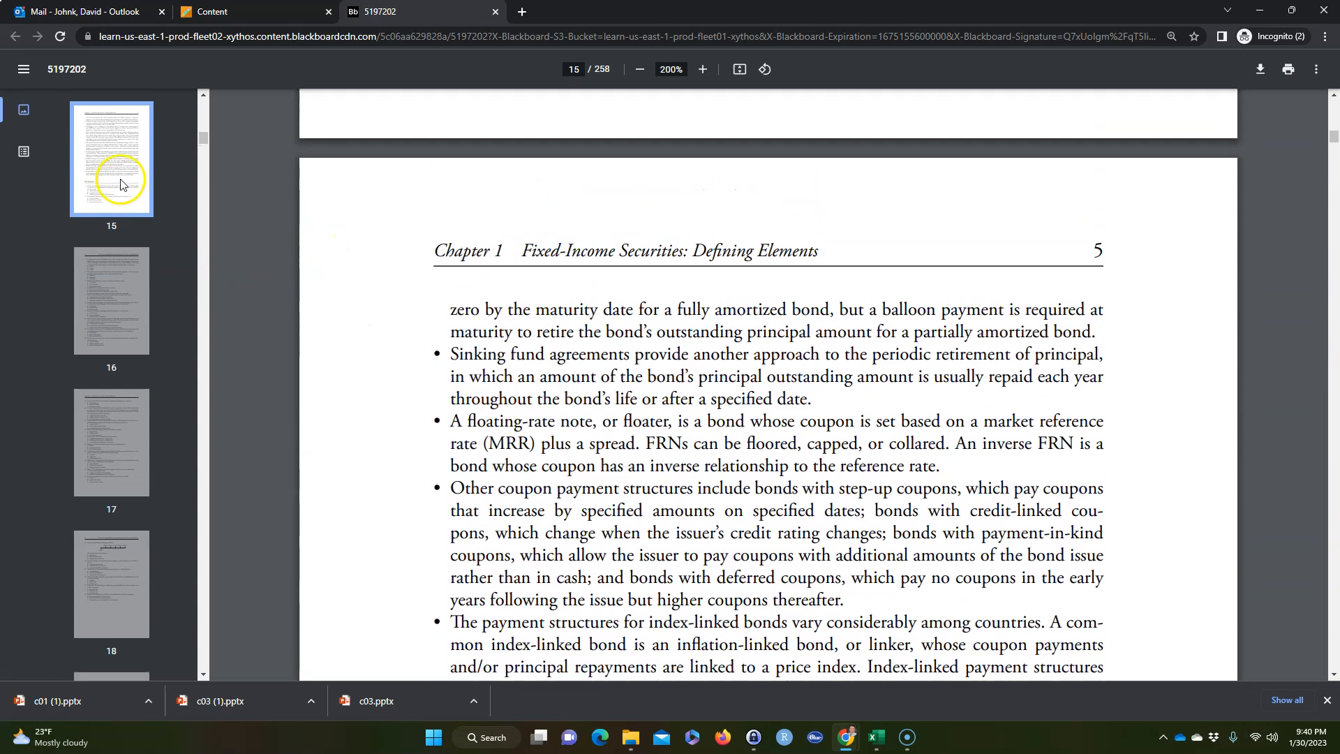
{"action": "scroll", "coordinate": [503, 335], "scroll_direction": "down", "scroll_amount": 15}
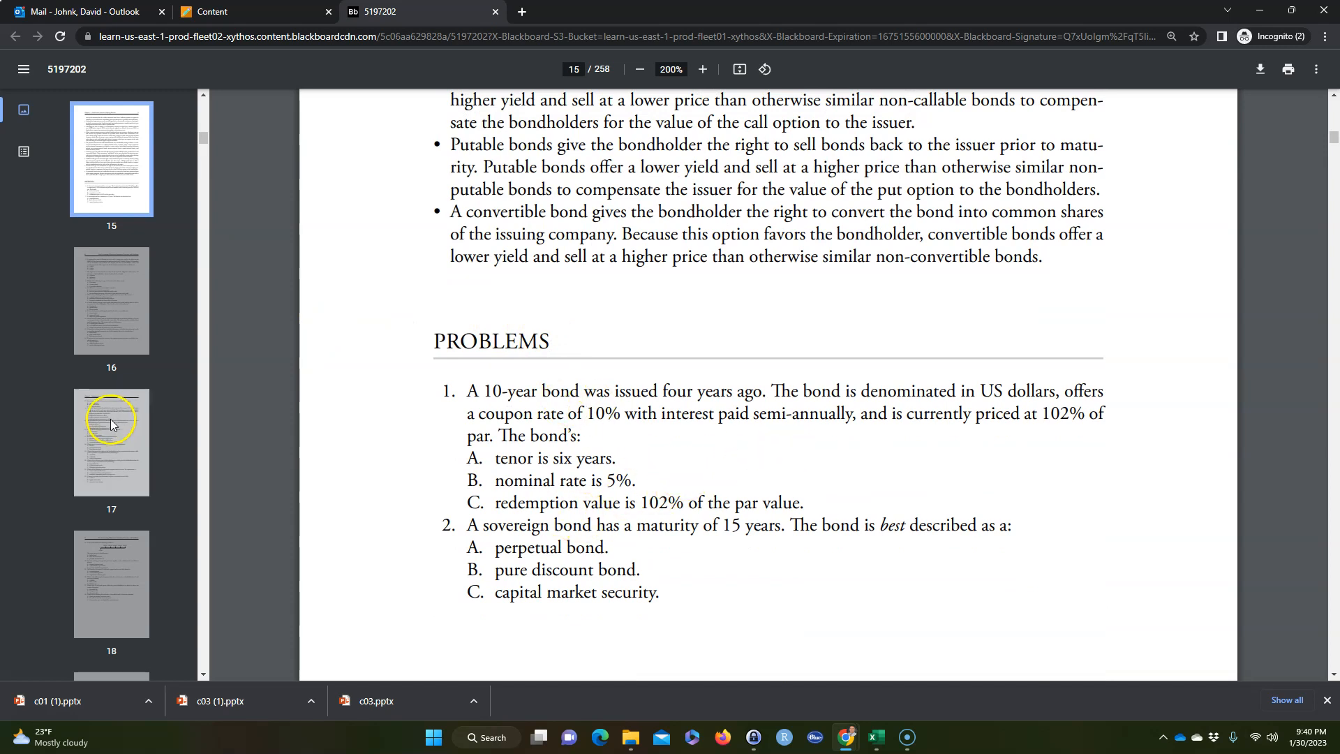
- Return to the first page of the workbook's table of contents on page 7
{"action": "scroll", "coordinate": [73, 423], "scroll_direction": "up", "scroll_amount": 8}
{"action": "scroll", "coordinate": [101, 328], "scroll_direction": "up", "scroll_amount": 3}
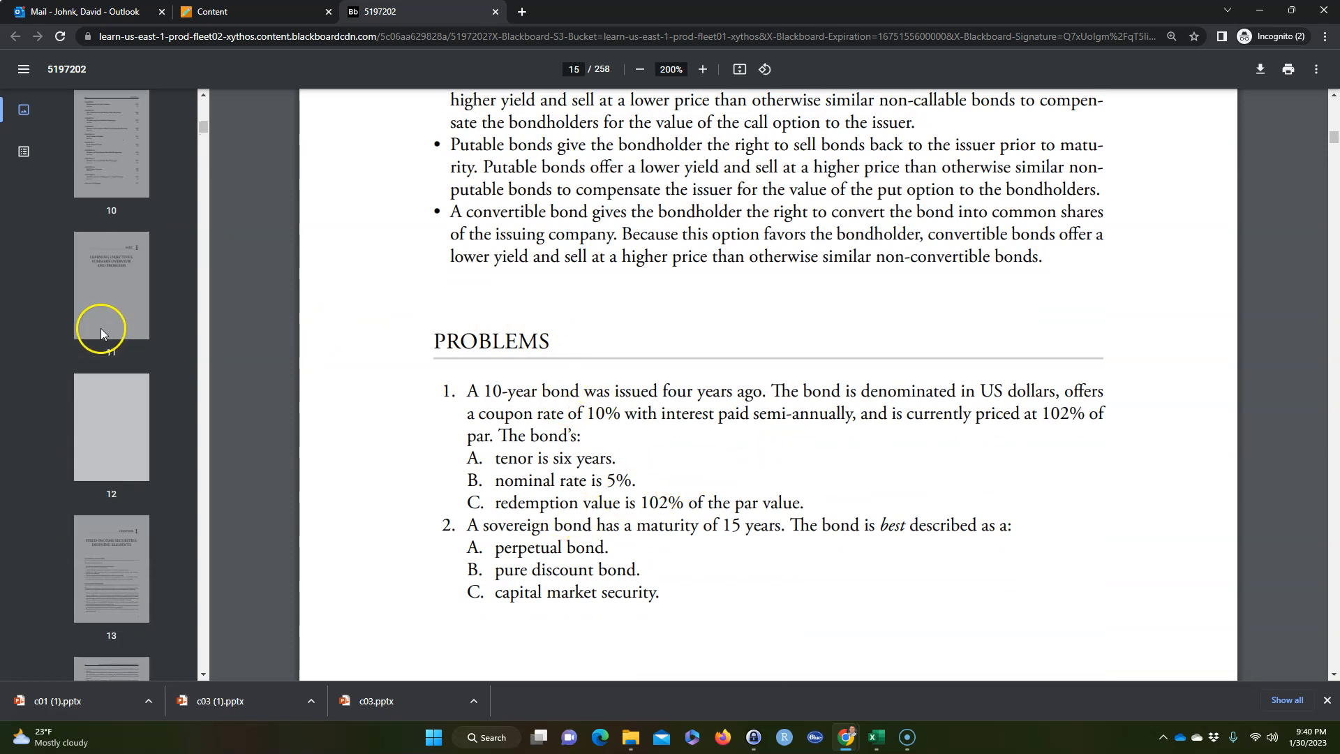
{"action": "left_click", "coordinate": [92, 205]}
{"action": "scroll", "coordinate": [111, 257], "scroll_direction": "up", "scroll_amount": 2}
{"action": "scroll", "coordinate": [111, 258], "scroll_direction": "up", "scroll_amount": 6}
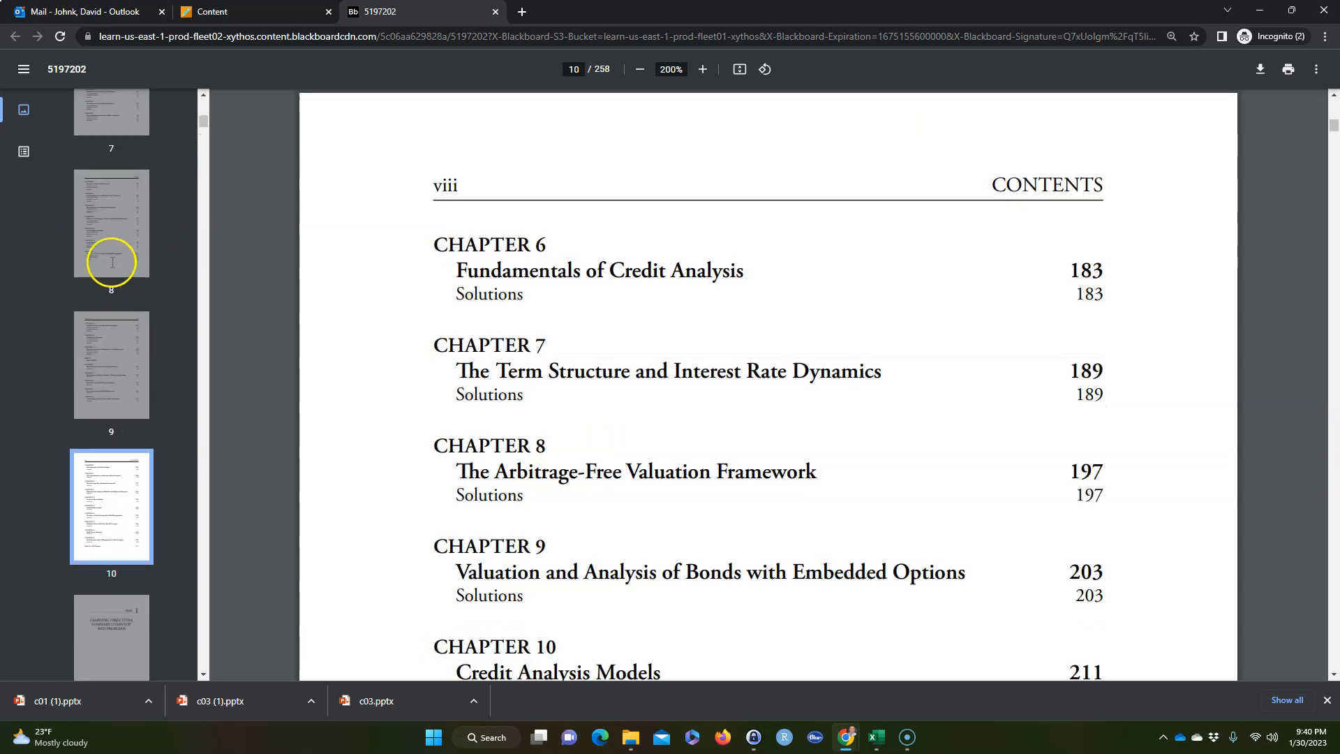
{"action": "left_click", "coordinate": [114, 207]}
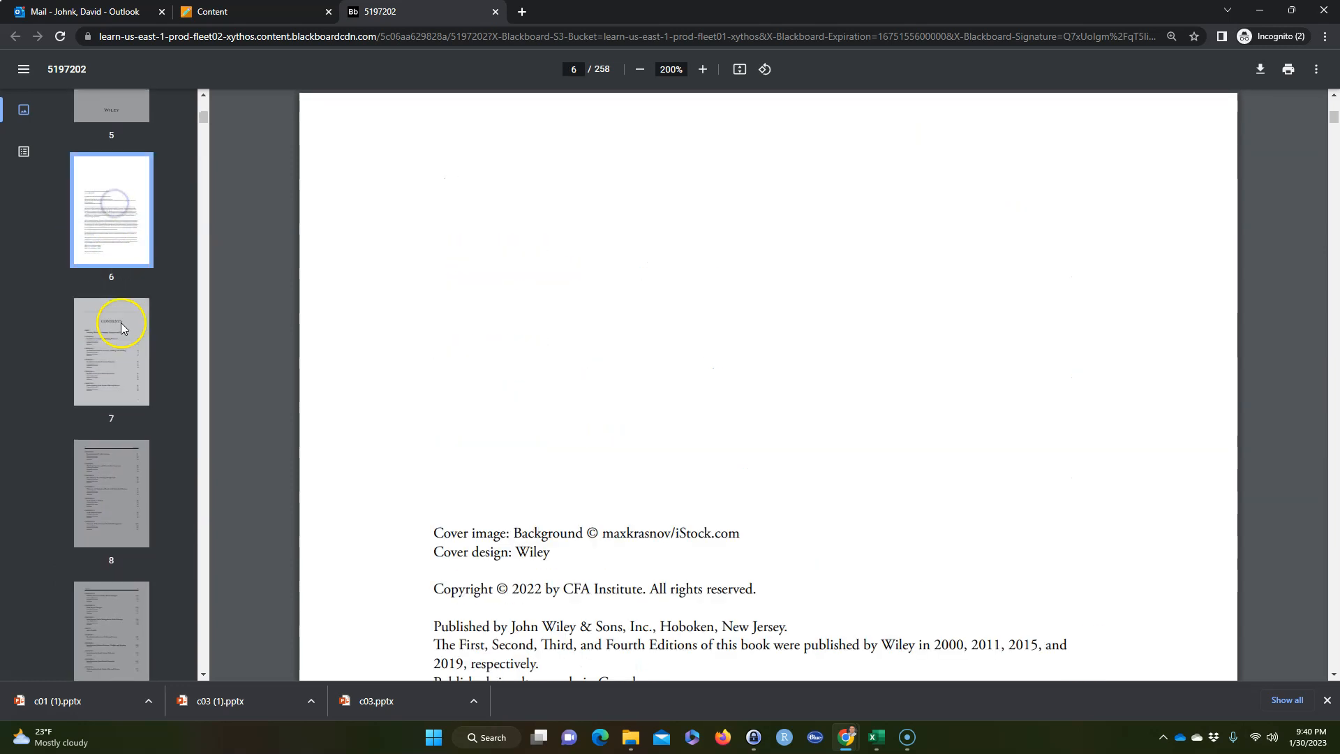
{"action": "scroll", "coordinate": [120, 322], "scroll_direction": "down", "scroll_amount": 1}
{"action": "left_click", "coordinate": [110, 307]}
{"action": "scroll", "coordinate": [108, 447], "scroll_direction": "down", "scroll_amount": 3}
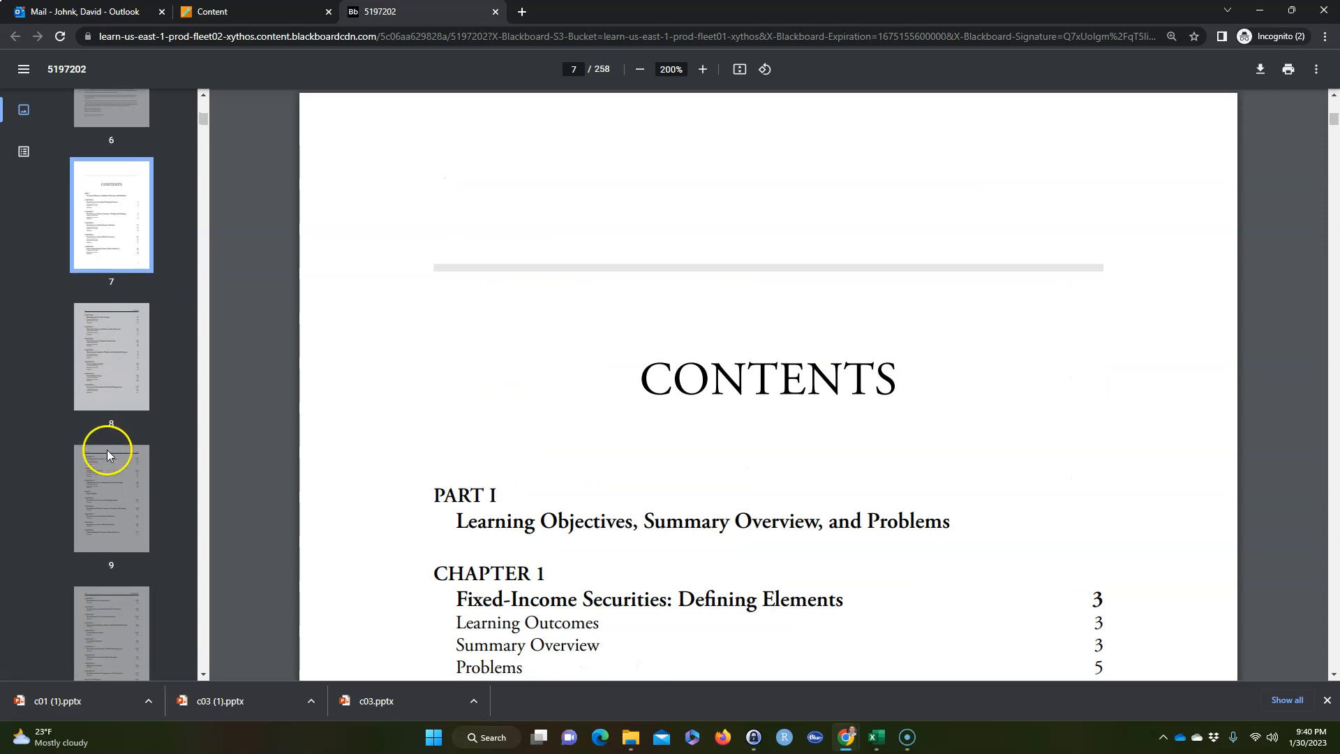
- Look through the workbook's table of contents for the Chapter 3 Problems entry
{"action": "left_click", "coordinate": [105, 398]}
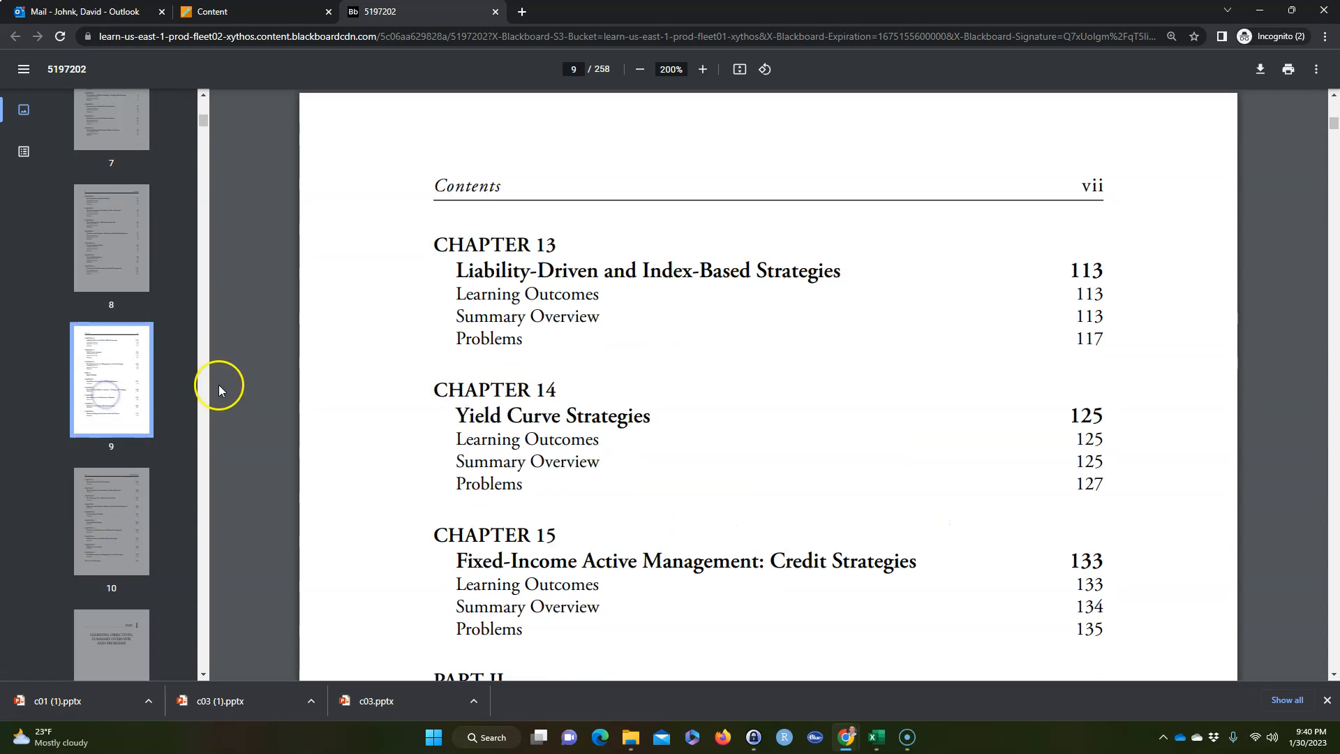
{"action": "scroll", "coordinate": [730, 321], "scroll_direction": "up", "scroll_amount": 15}
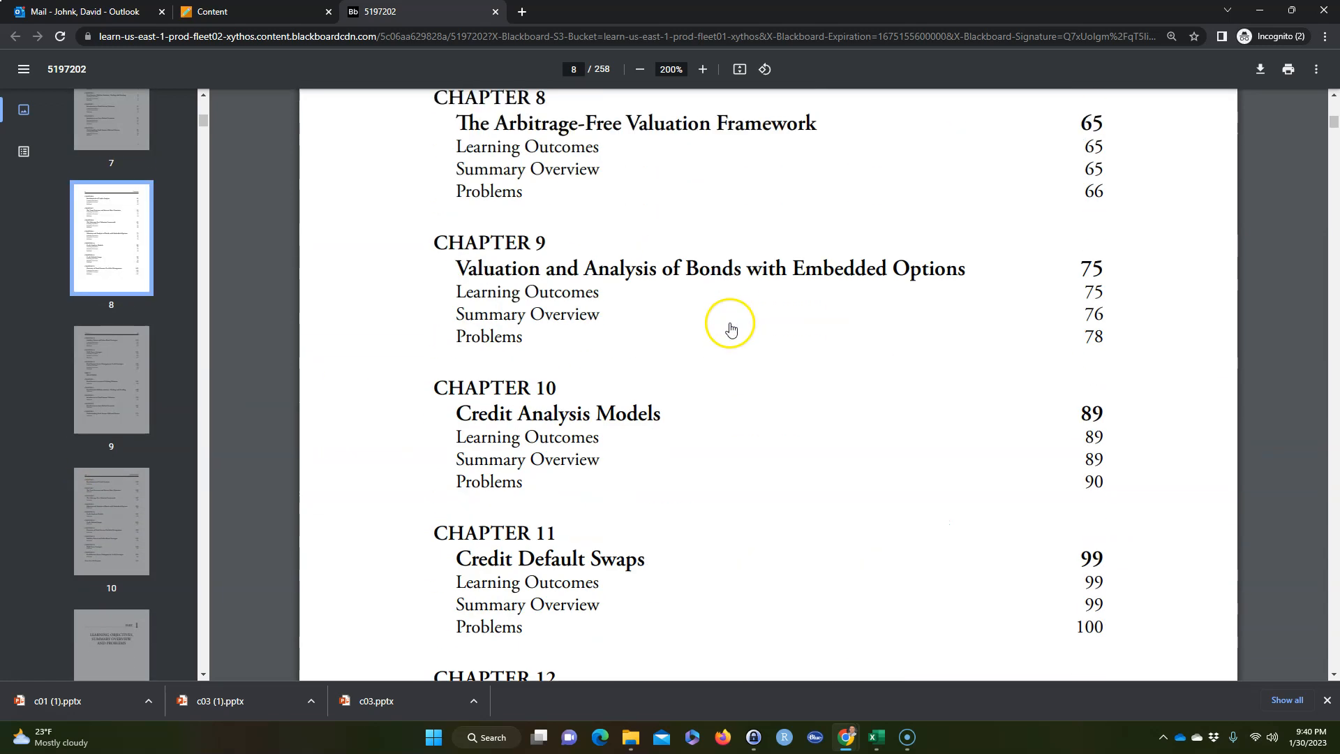
{"action": "scroll", "coordinate": [730, 328], "scroll_direction": "up", "scroll_amount": 12}
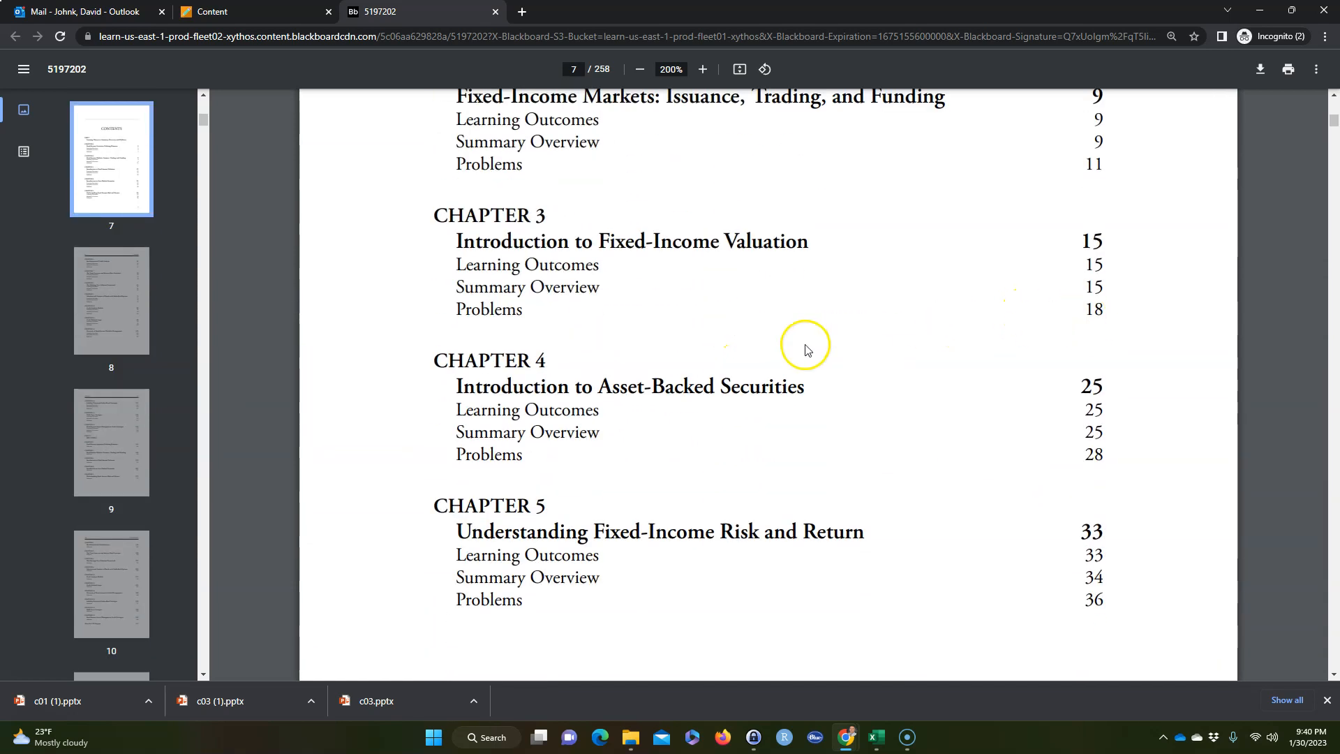
{"action": "scroll", "coordinate": [803, 345], "scroll_direction": "up", "scroll_amount": 1}
- Go to the Problems section of Chapter 3, Introduction to Fixed-Income Valuation, on PDF page 28
{"action": "scroll", "coordinate": [796, 349], "scroll_direction": "down", "scroll_amount": 20}
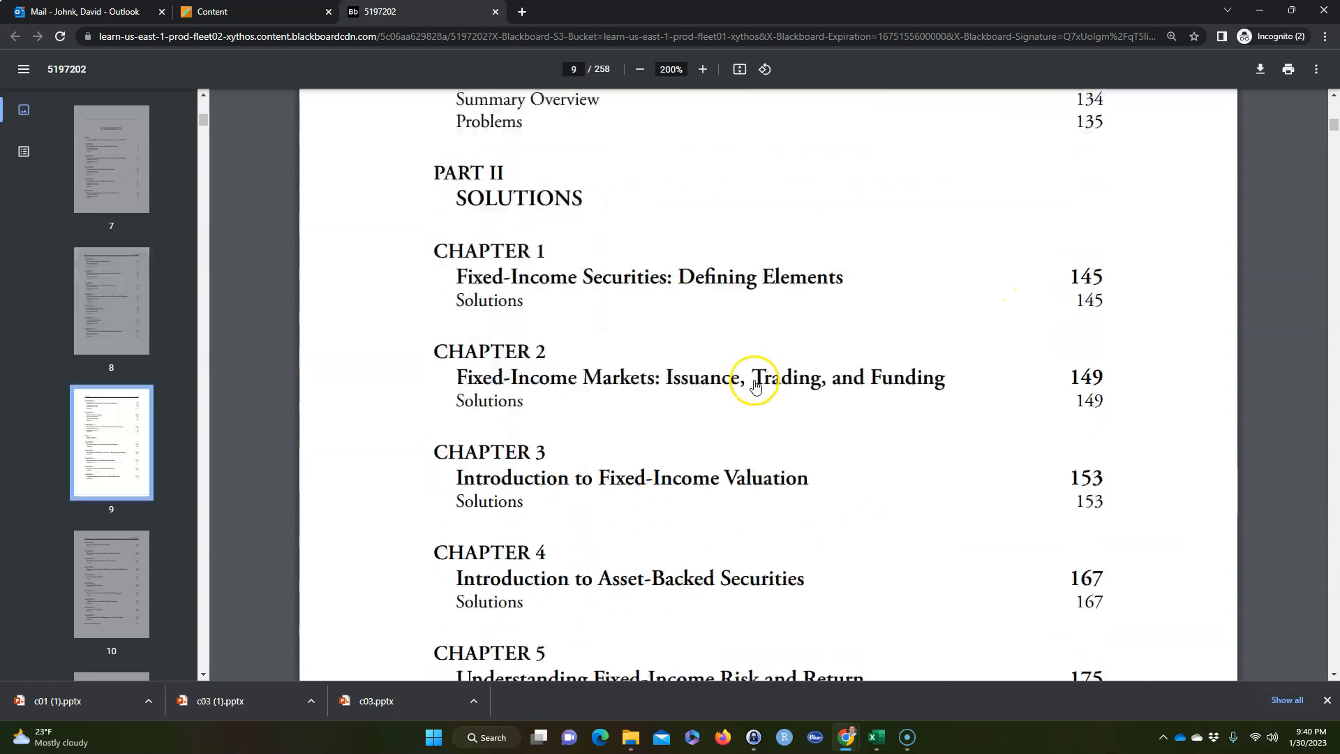
{"action": "scroll", "coordinate": [755, 386], "scroll_direction": "down", "scroll_amount": 20}
{"action": "scroll", "coordinate": [754, 371], "scroll_direction": "down", "scroll_amount": 20}
{"action": "scroll", "coordinate": [758, 371], "scroll_direction": "down", "scroll_amount": 20}
{"action": "scroll", "coordinate": [758, 374], "scroll_direction": "down", "scroll_amount": 20}
{"action": "scroll", "coordinate": [754, 380], "scroll_direction": "down", "scroll_amount": 20}
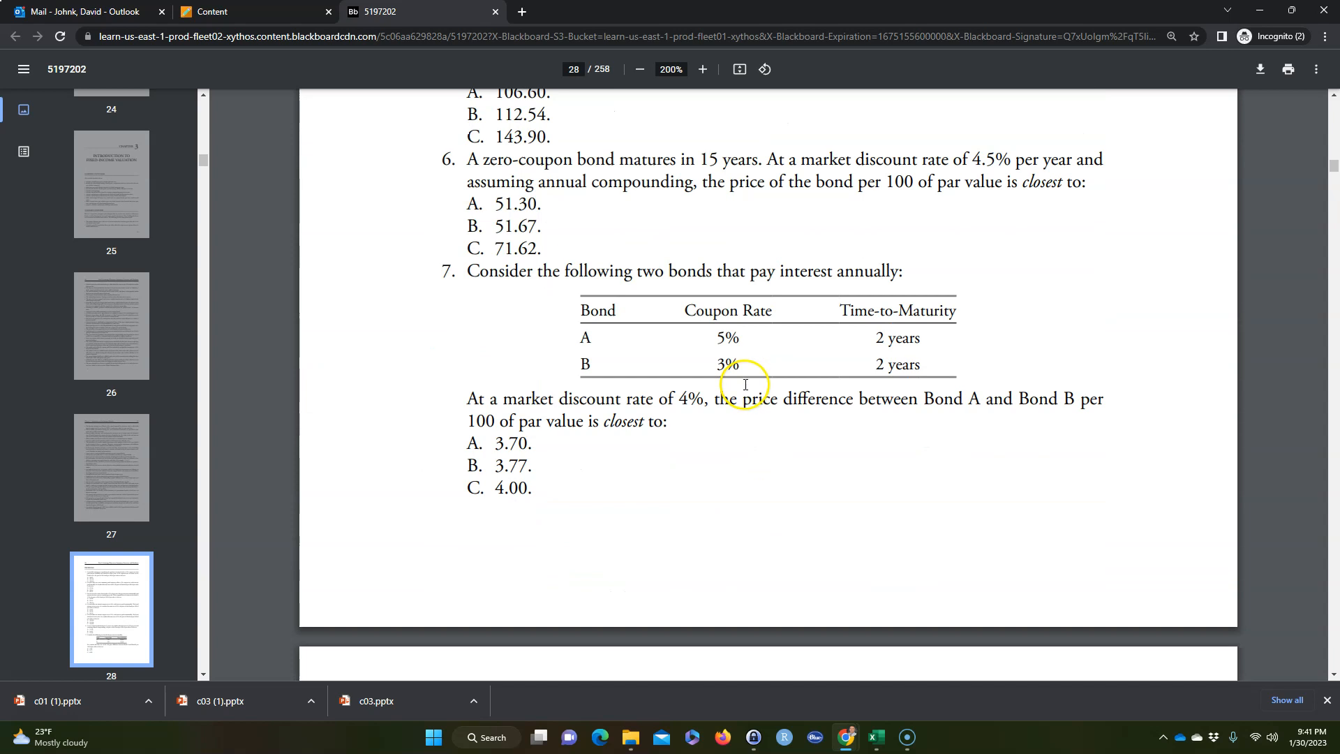
{"action": "scroll", "coordinate": [746, 385], "scroll_direction": "up", "scroll_amount": 12}
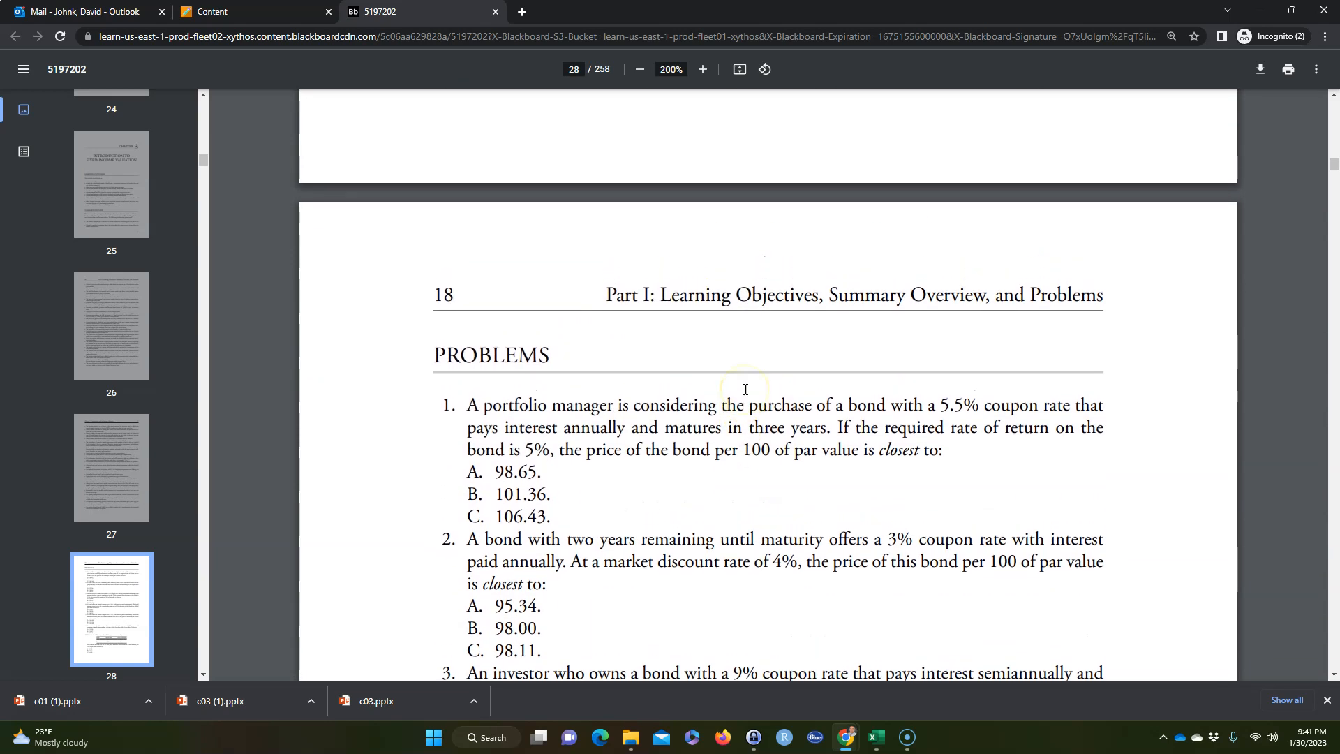
{"action": "scroll", "coordinate": [744, 389], "scroll_direction": "up", "scroll_amount": 3}
- Read through the Chapter 3 problems from problem 1 to problem 14 on PDF page 30
{"action": "scroll", "coordinate": [746, 391], "scroll_direction": "down", "scroll_amount": 5}
{"action": "scroll", "coordinate": [746, 395], "scroll_direction": "up", "scroll_amount": 2}
{"action": "scroll", "coordinate": [635, 401], "scroll_direction": "down", "scroll_amount": 7}
{"action": "scroll", "coordinate": [652, 389], "scroll_direction": "down", "scroll_amount": 15}
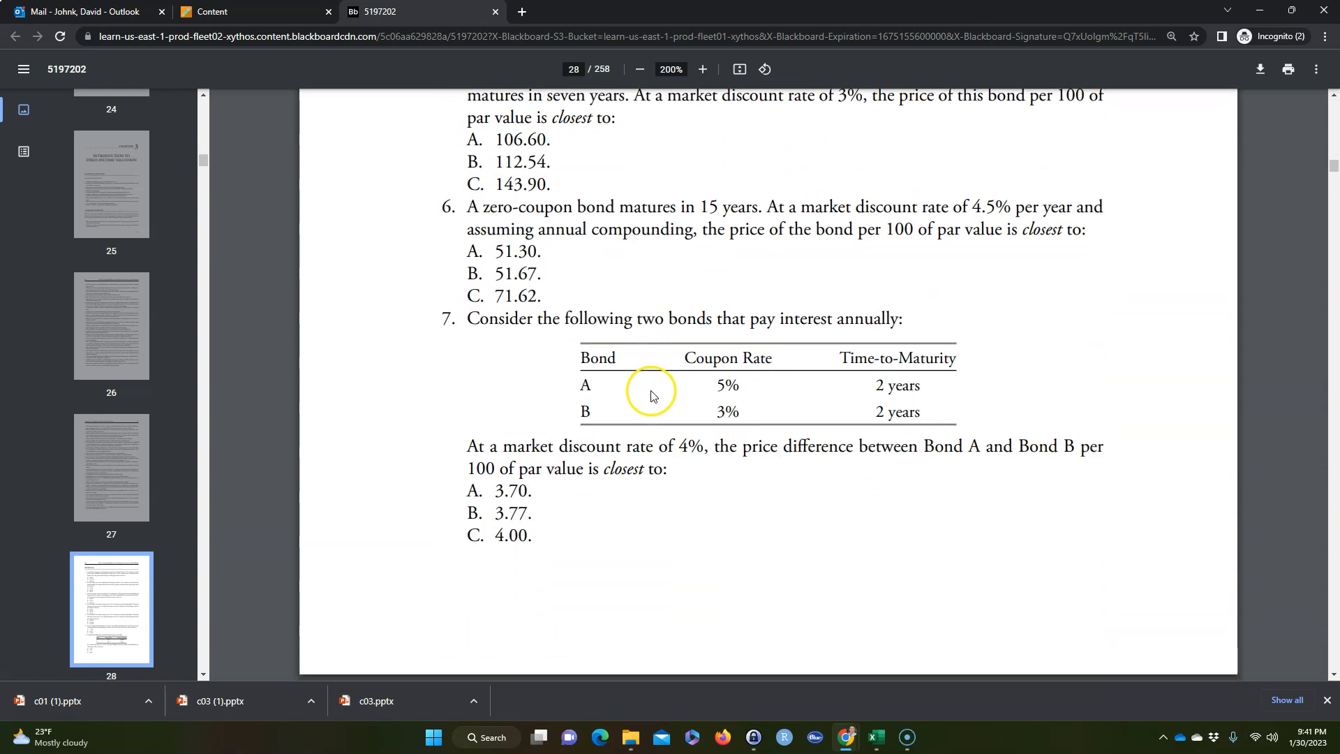
{"action": "scroll", "coordinate": [665, 401], "scroll_direction": "down", "scroll_amount": 7}
{"action": "scroll", "coordinate": [662, 412], "scroll_direction": "down", "scroll_amount": 6}
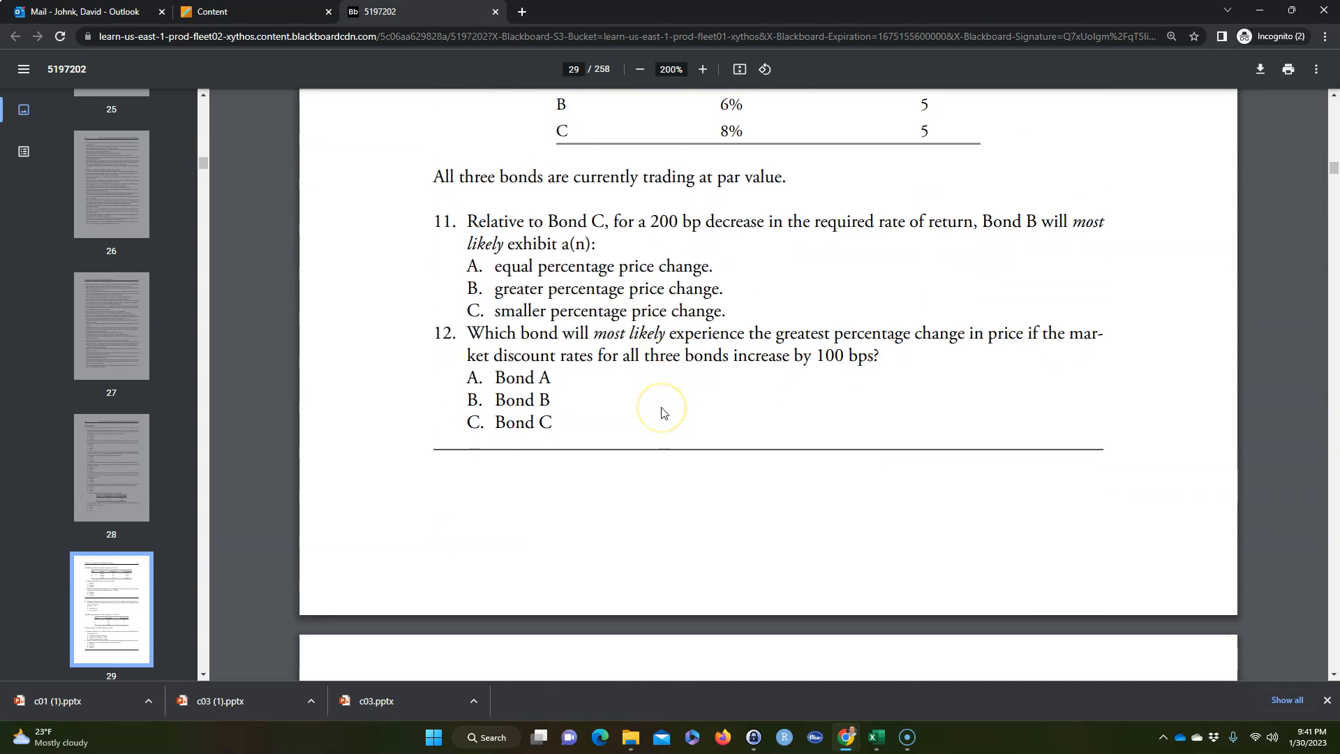
{"action": "scroll", "coordinate": [663, 412], "scroll_direction": "down", "scroll_amount": 1}
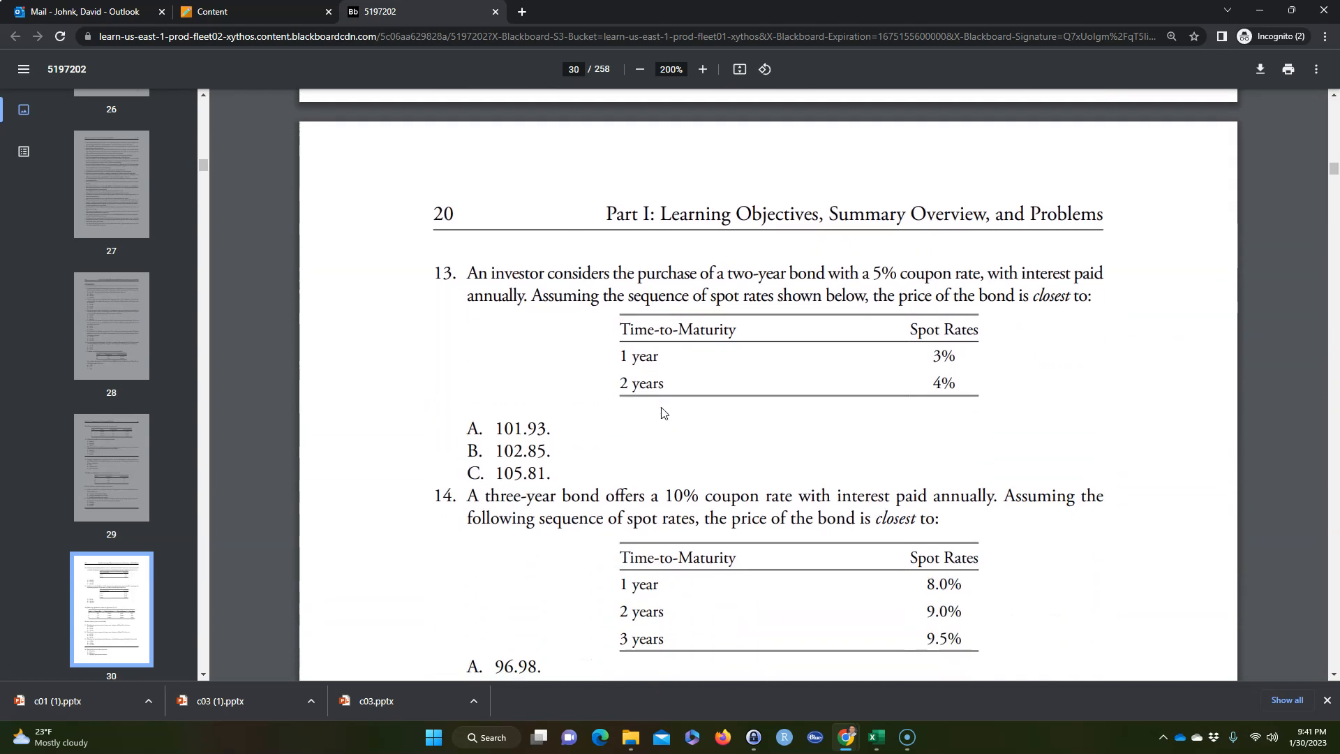
{"action": "scroll", "coordinate": [662, 413], "scroll_direction": "down", "scroll_amount": 5}
{"action": "left_click", "coordinate": [610, 384]}
- Return to the Chapter 3 Problems heading and capture a rectangular screen snip of problem 1 with its three answer choices
{"action": "scroll", "coordinate": [610, 386], "scroll_direction": "up", "scroll_amount": 16}
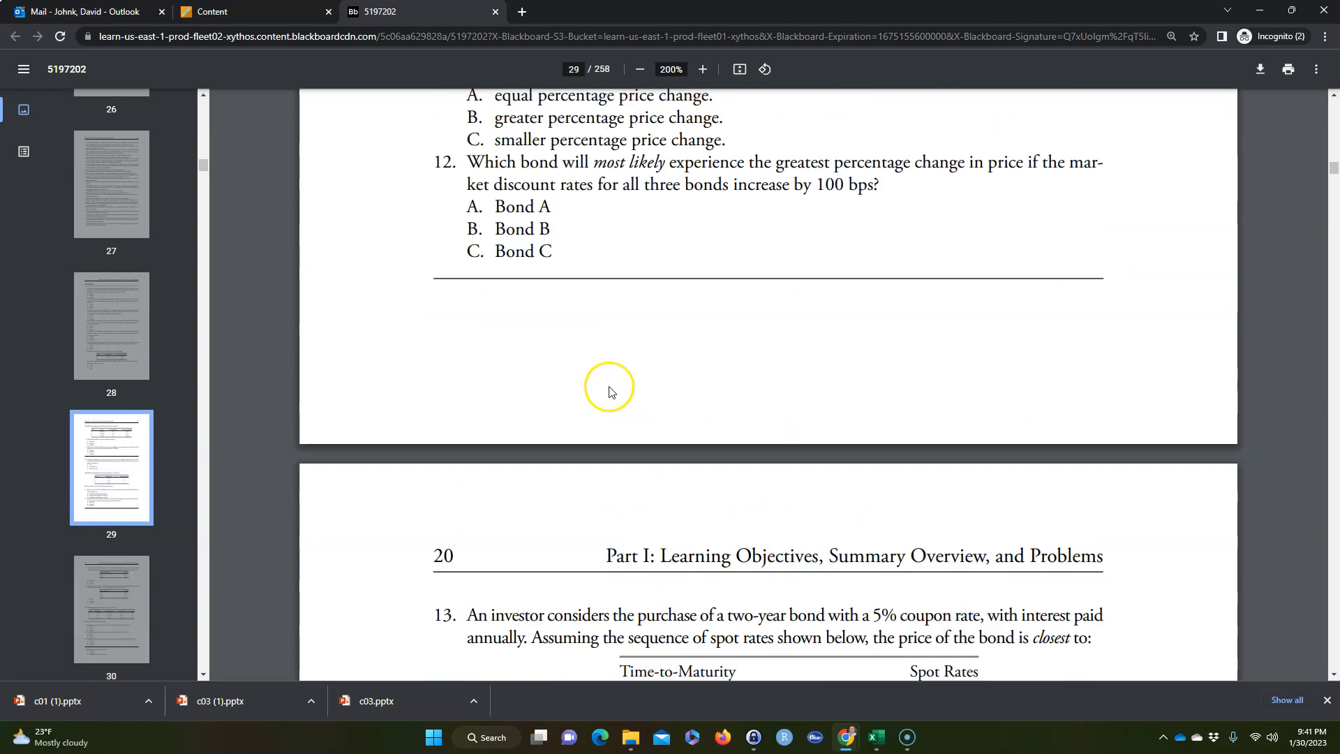
{"action": "scroll", "coordinate": [610, 388], "scroll_direction": "up", "scroll_amount": 20}
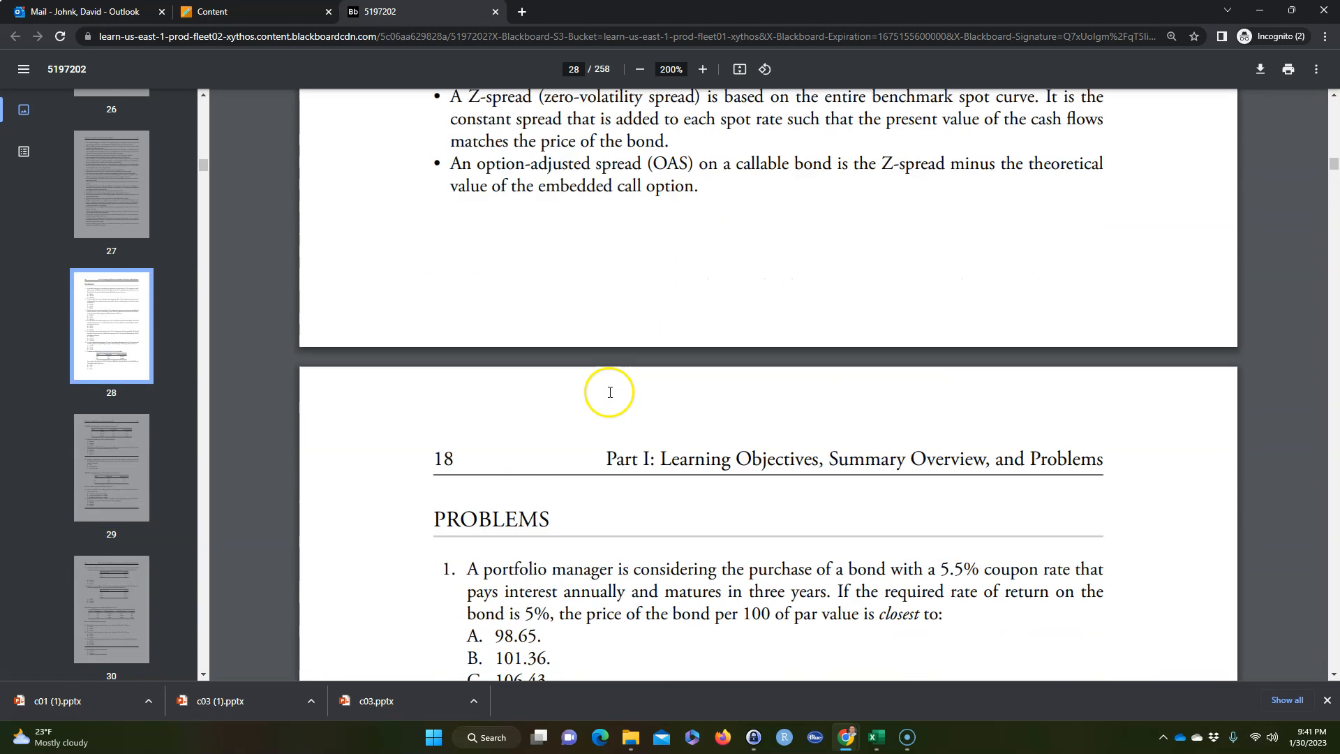
{"action": "scroll", "coordinate": [610, 398], "scroll_direction": "down", "scroll_amount": 5}
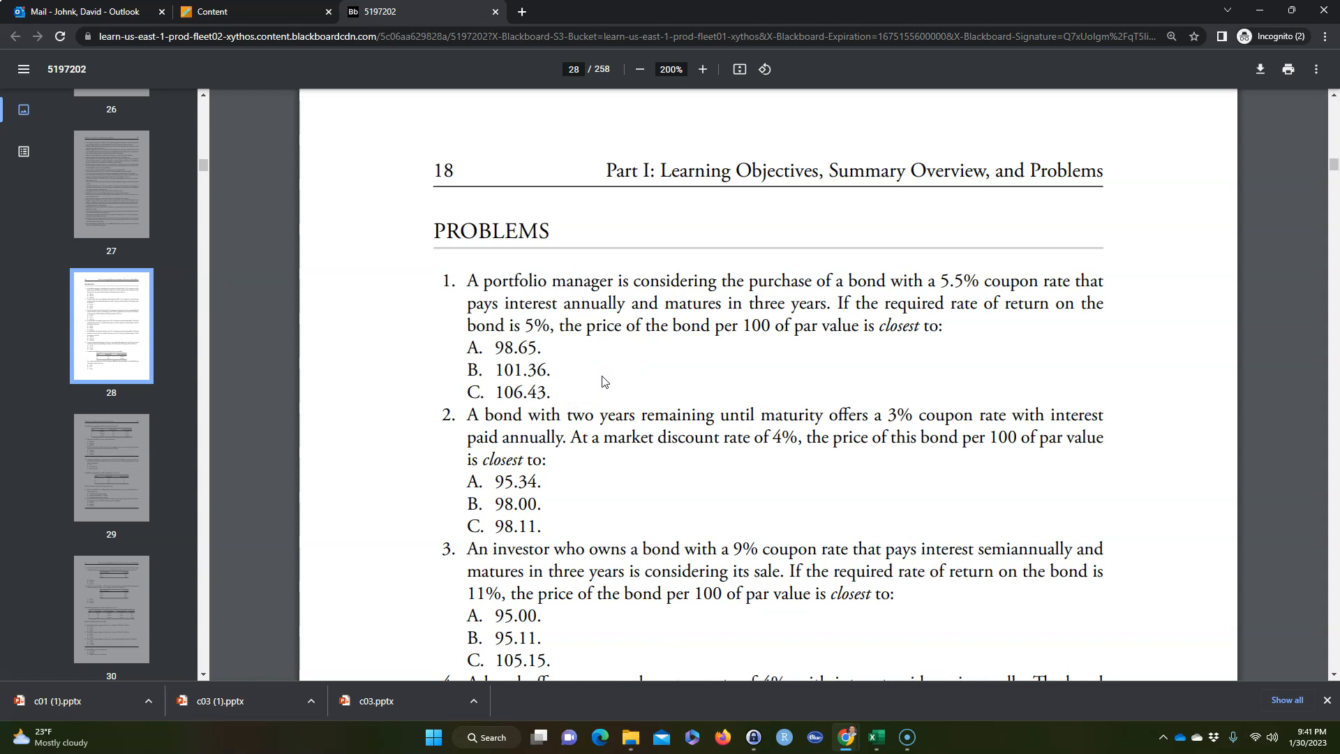
{"action": "key", "text": "shift+super+s"}
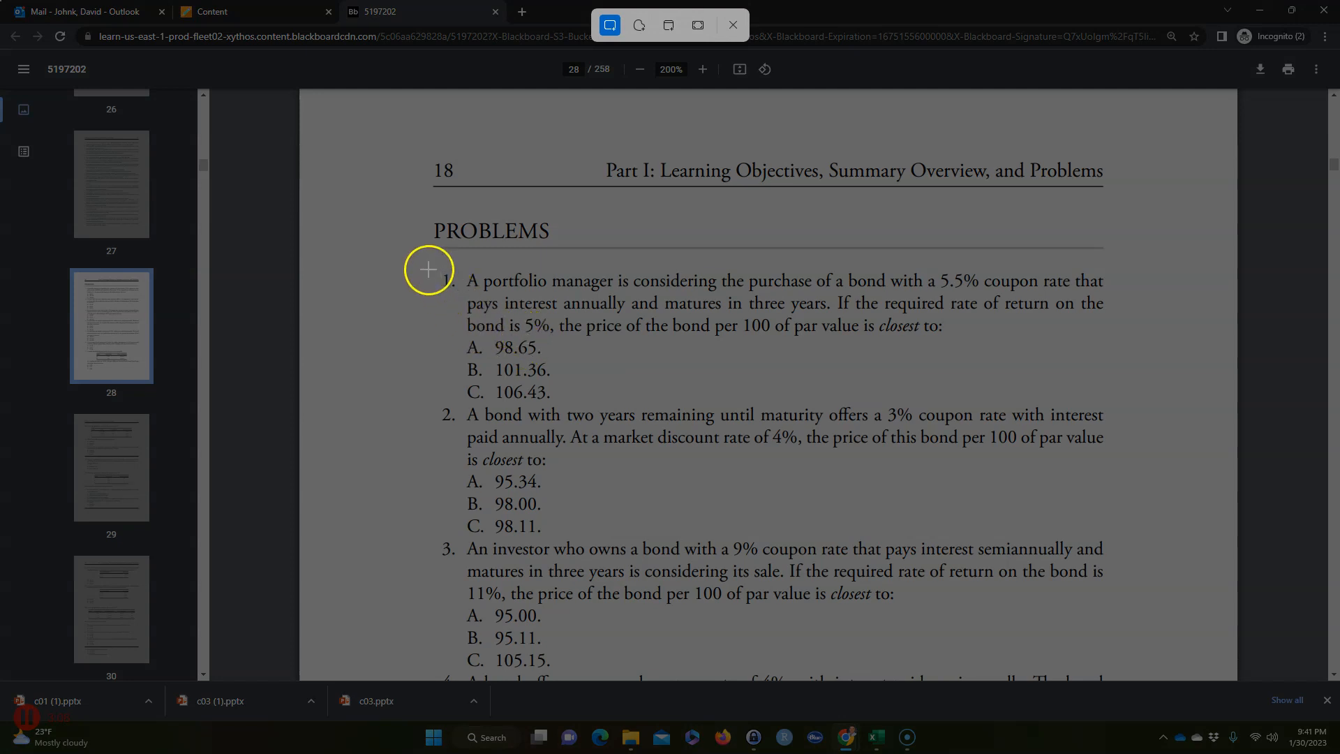
{"action": "left_click_drag", "start_coordinate": [429, 267], "coordinate": [1142, 404]}
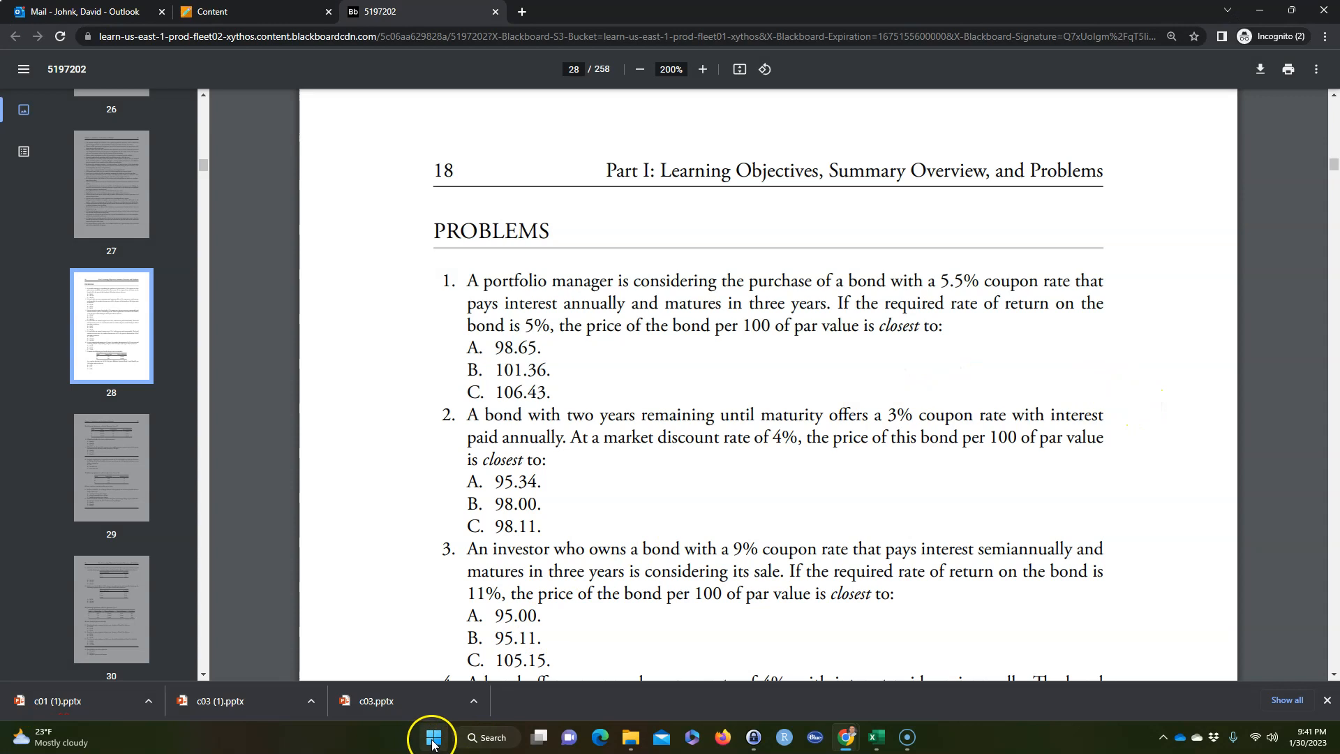
- Switch to Excel with a new blank workbook and paste the snip of problem 1 at the top of the sheet
{"action": "left_click", "coordinate": [433, 740]}
{"action": "left_click", "coordinate": [560, 248]}
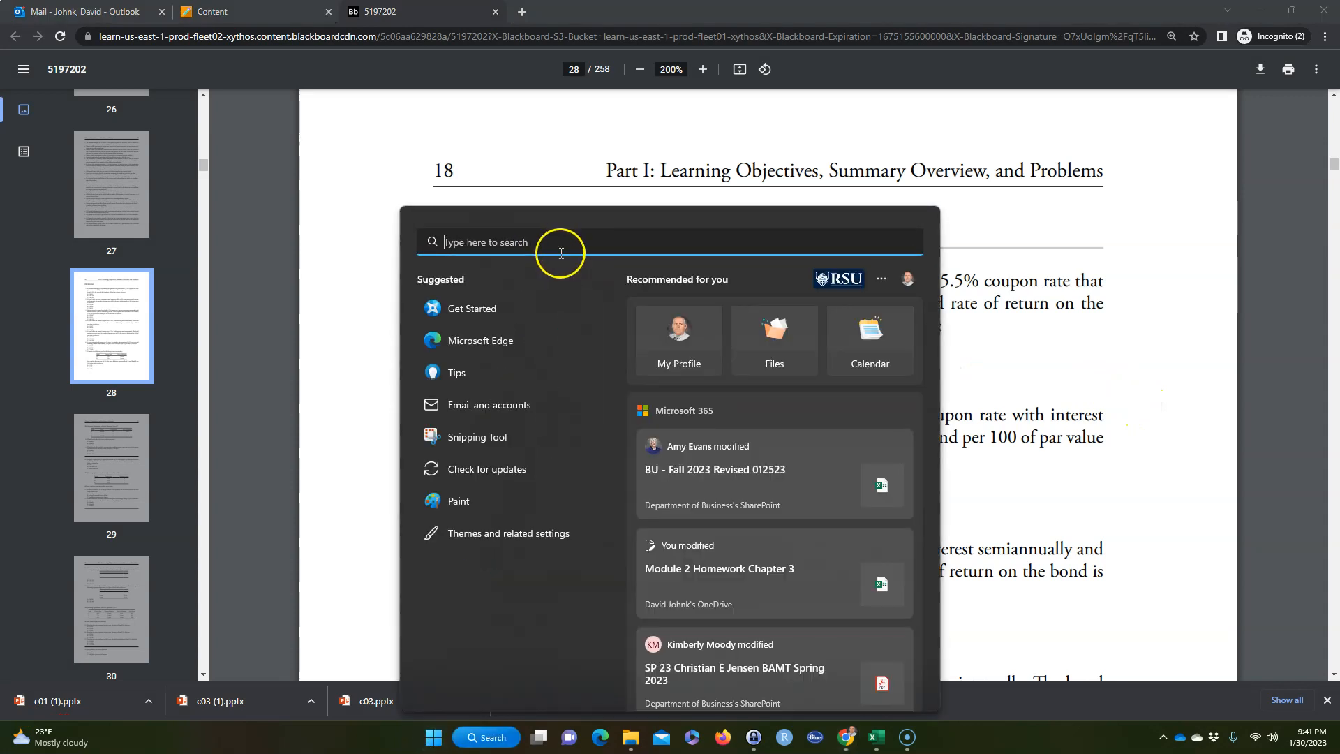
{"action": "type", "text": "excel"}
{"action": "key", "text": "Return"}
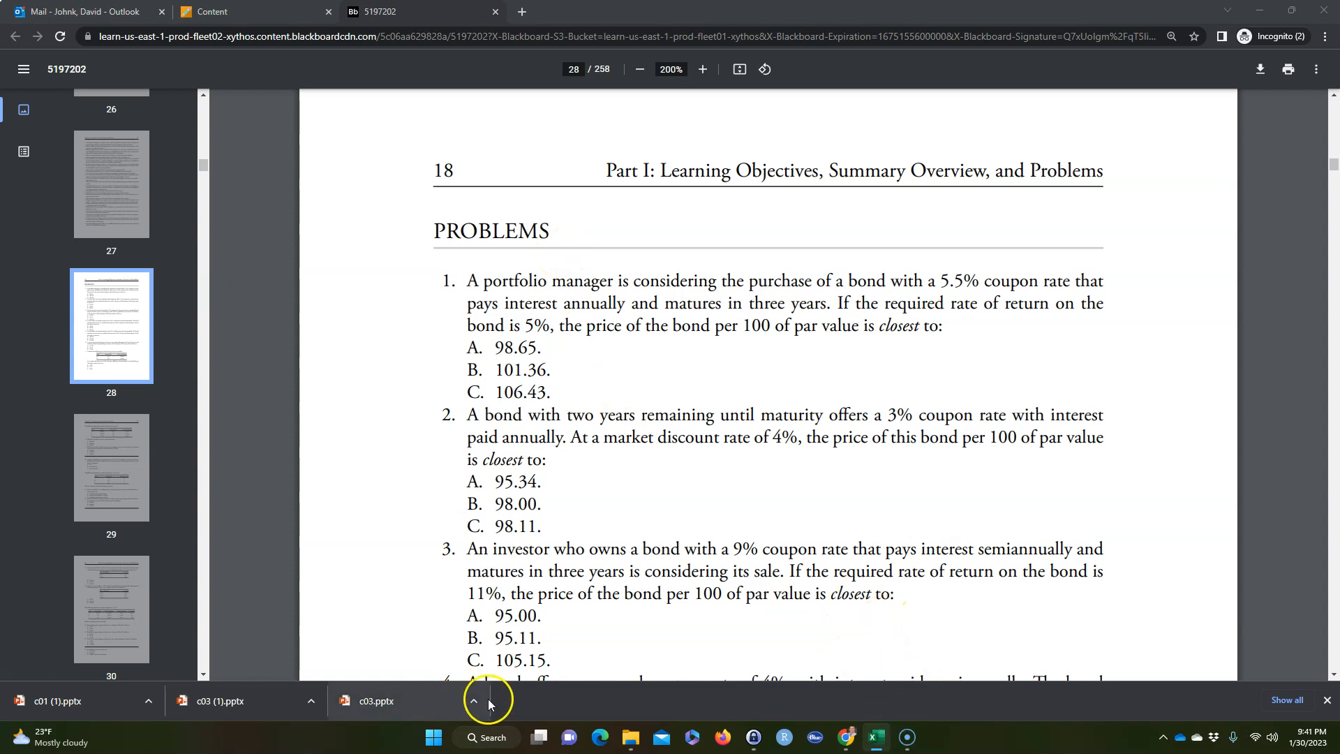
{"action": "left_click_drag", "start_coordinate": [1339, 328], "coordinate": [615, 23]}
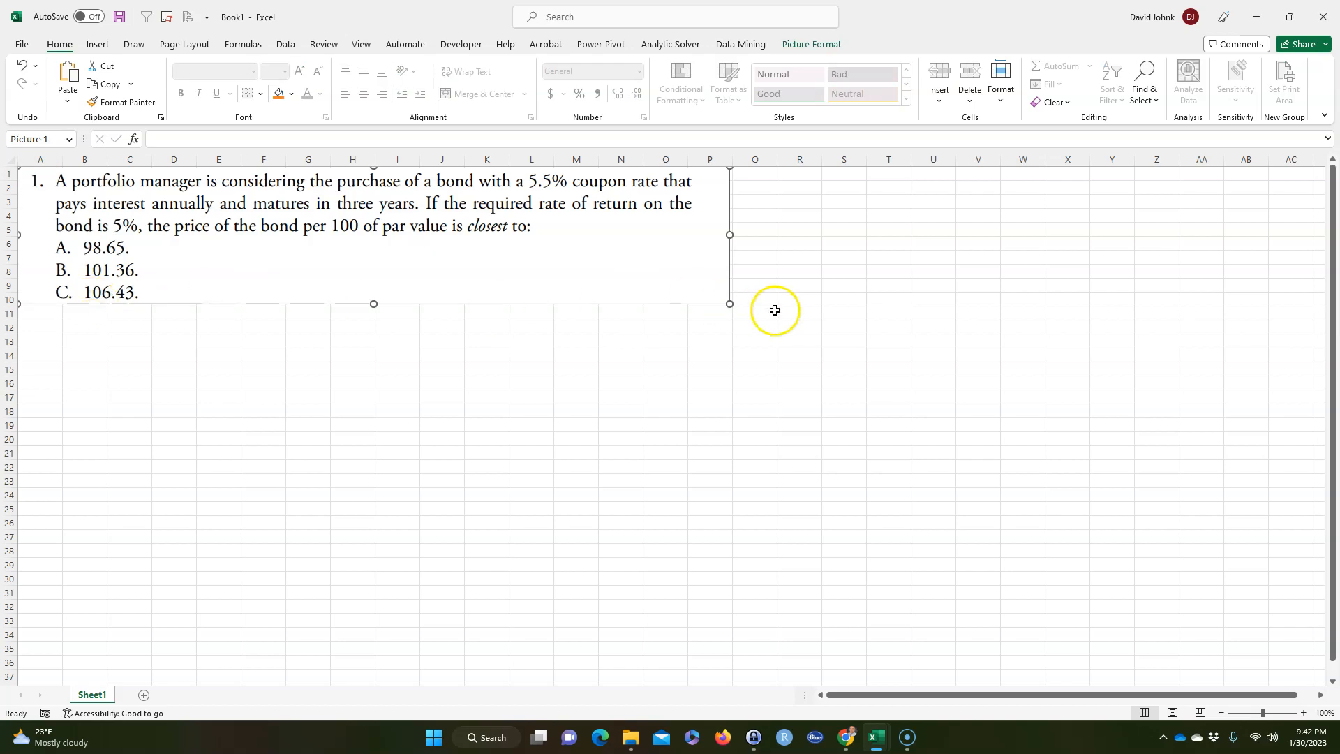
- Shrink the problem picture to about ten columns wide and six rows high, and zoom the sheet to 150%
{"action": "left_click_drag", "start_coordinate": [730, 304], "coordinate": [518, 258]}
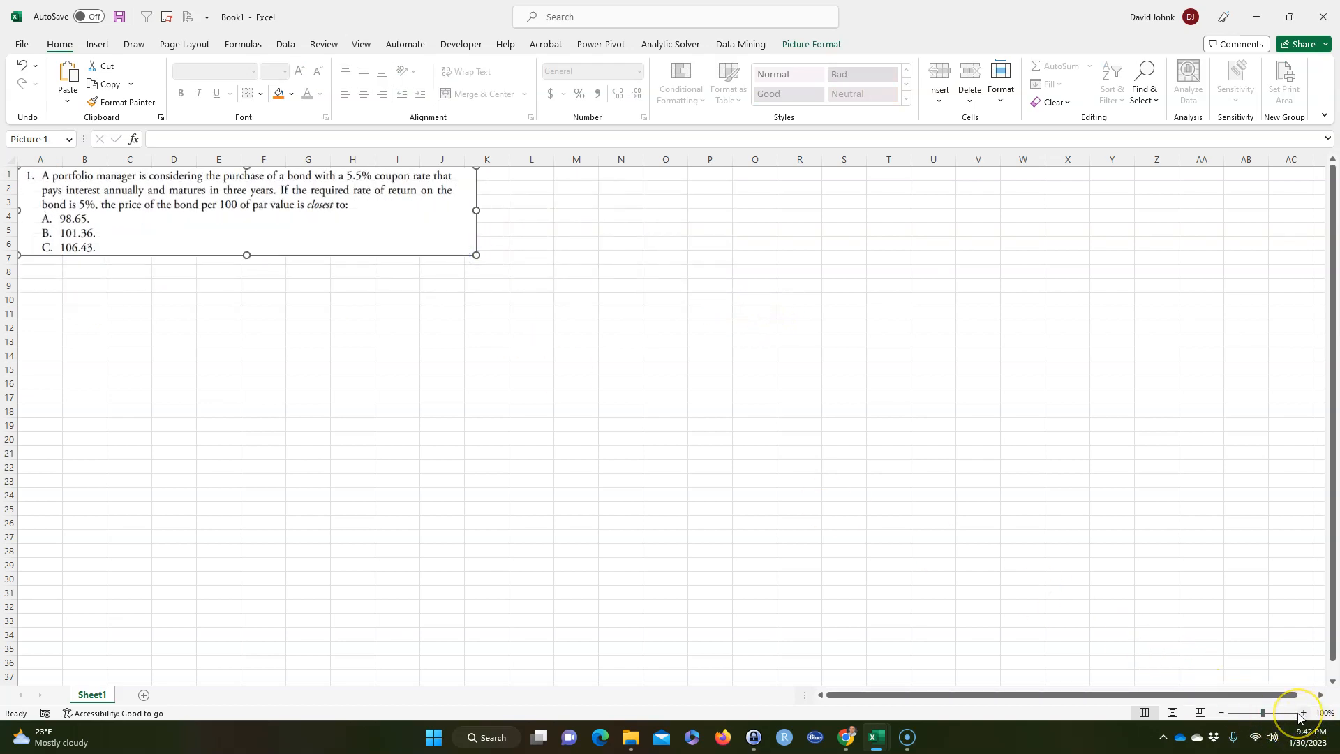
{"action": "left_click", "coordinate": [1304, 712]}
{"action": "left_click", "coordinate": [1304, 713]}
{"action": "left_click", "coordinate": [1304, 713]}
{"action": "left_click", "coordinate": [1304, 713]}
{"action": "left_click", "coordinate": [1304, 713]}
{"action": "left_click", "coordinate": [555, 539]}
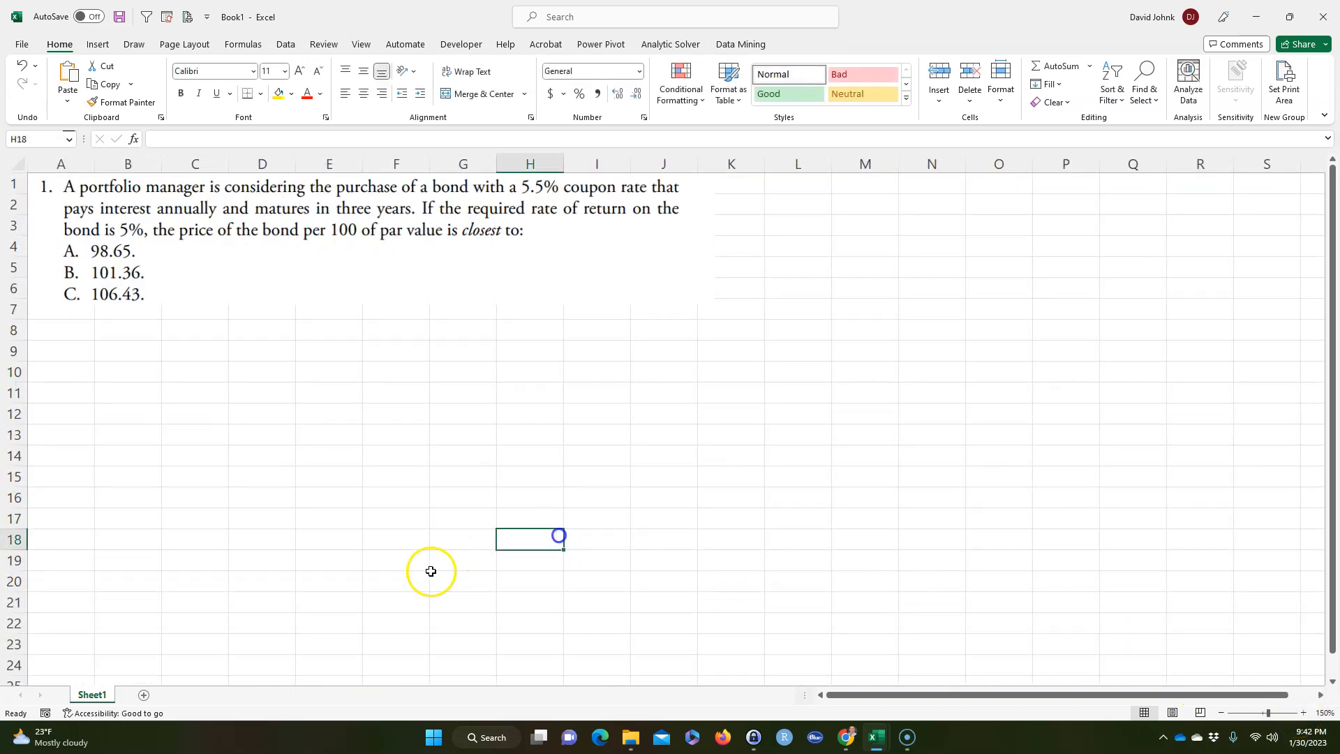
- Rename Sheet1 as 3-1 and add a second worksheet named 3-2
{"action": "double_click", "coordinate": [93, 693]}
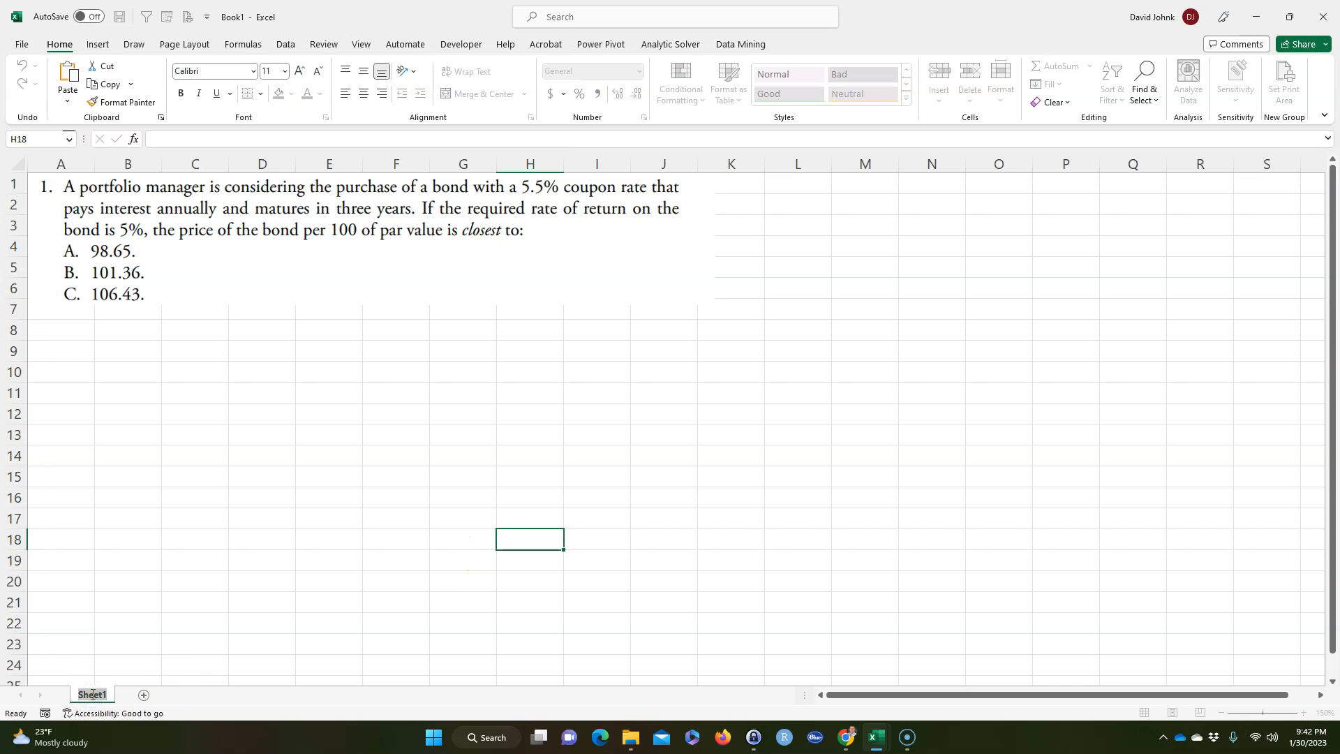
{"action": "type", "text": "3-1"}
{"action": "left_click", "coordinate": [238, 554]}
{"action": "left_click", "coordinate": [128, 695]}
{"action": "double_click", "coordinate": [122, 694]}
{"action": "type", "text": "3-2"}
{"action": "left_click", "coordinate": [107, 457]}
{"action": "left_click", "coordinate": [110, 533]}
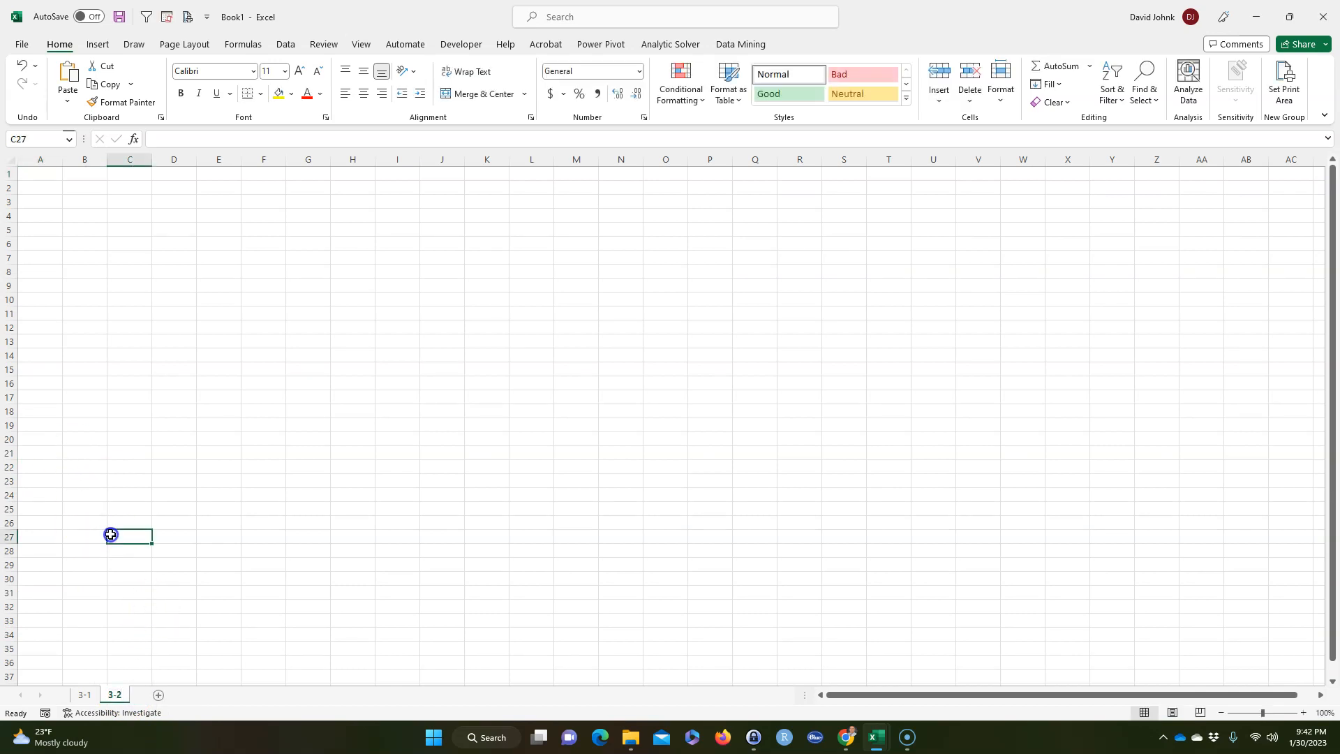
- On sheet 3-1, enter the heading "Given:" in cell A8 and make it bold and underlined
{"action": "left_click", "coordinate": [84, 695]}
{"action": "left_click", "coordinate": [131, 516]}
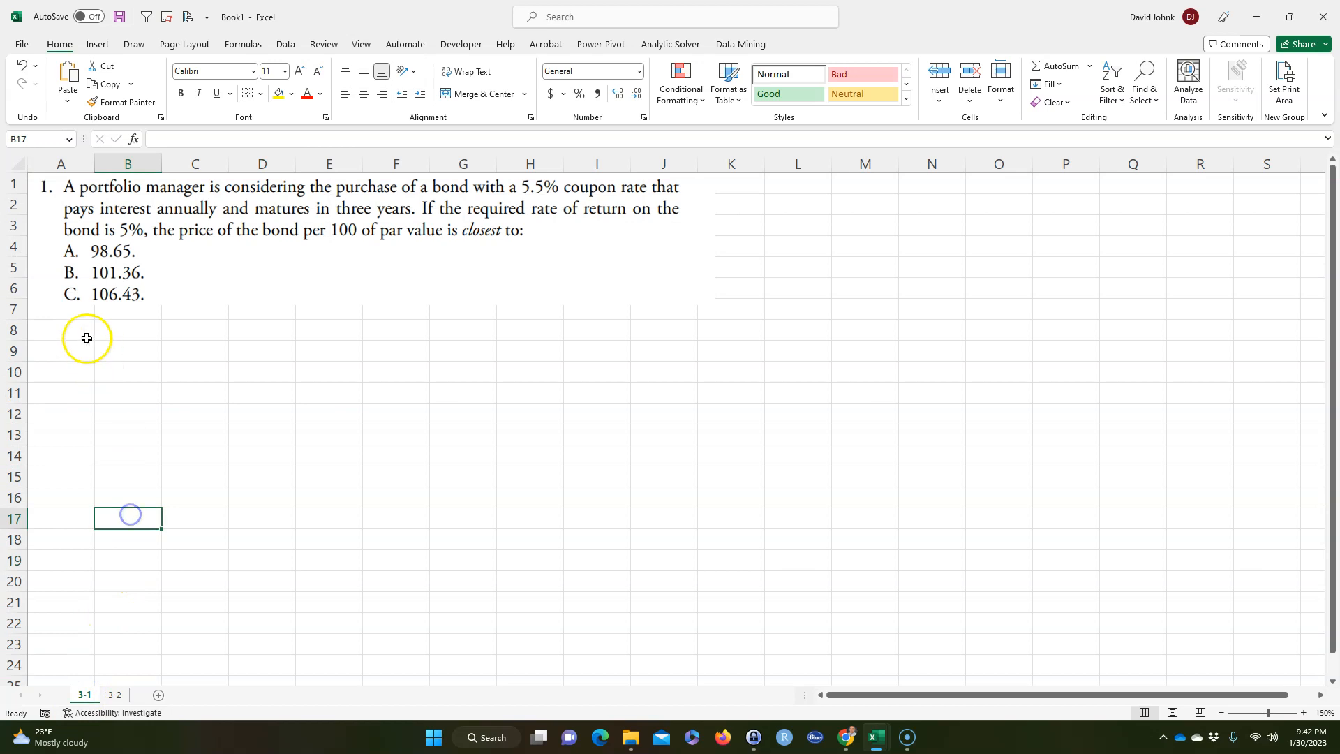
{"action": "left_click", "coordinate": [85, 336]}
{"action": "type", "text": "Given:"}
{"action": "key", "text": "Return"}
{"action": "left_click", "coordinate": [57, 331]}
{"action": "left_click", "coordinate": [180, 93]}
{"action": "left_click", "coordinate": [216, 92]}
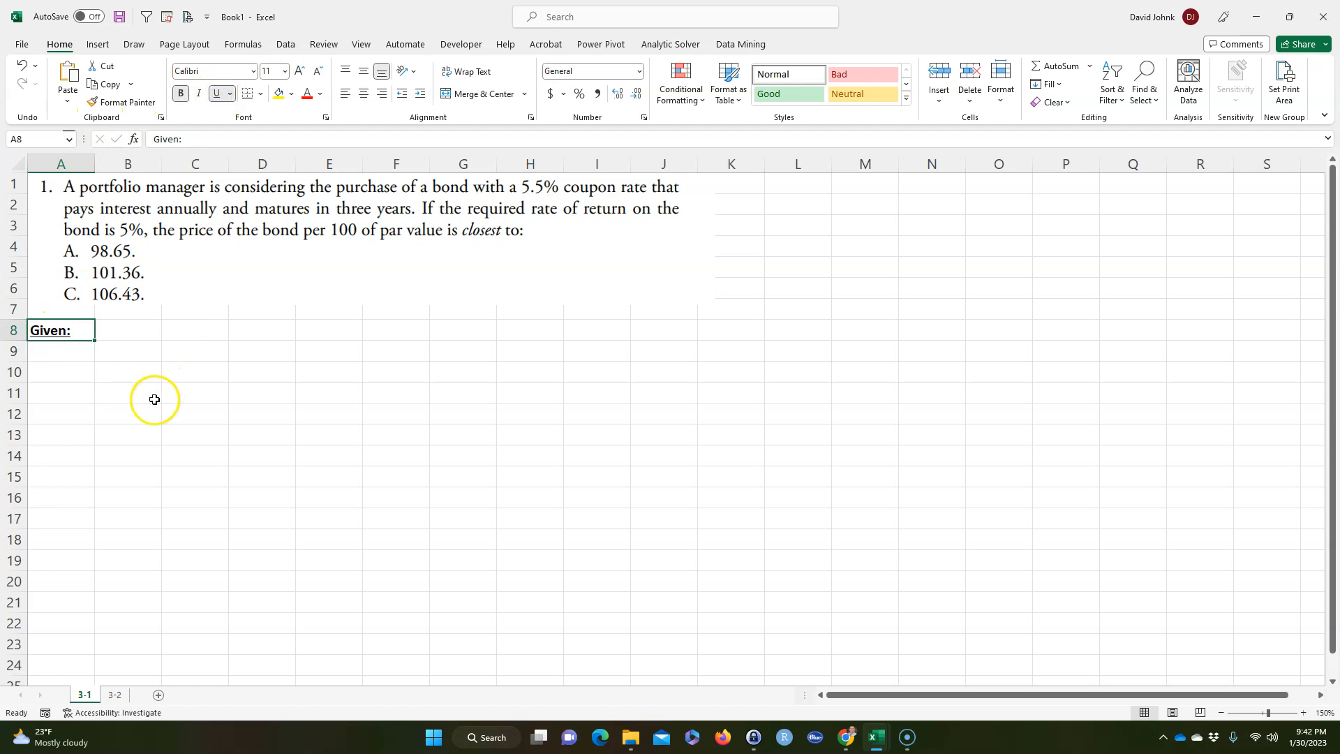
- Enter "coupon rate", 5.50% and "paid annually" across cells A9 to C9, and fit column A's width to its contents
{"action": "left_click", "coordinate": [87, 440]}
{"action": "left_click", "coordinate": [75, 359]}
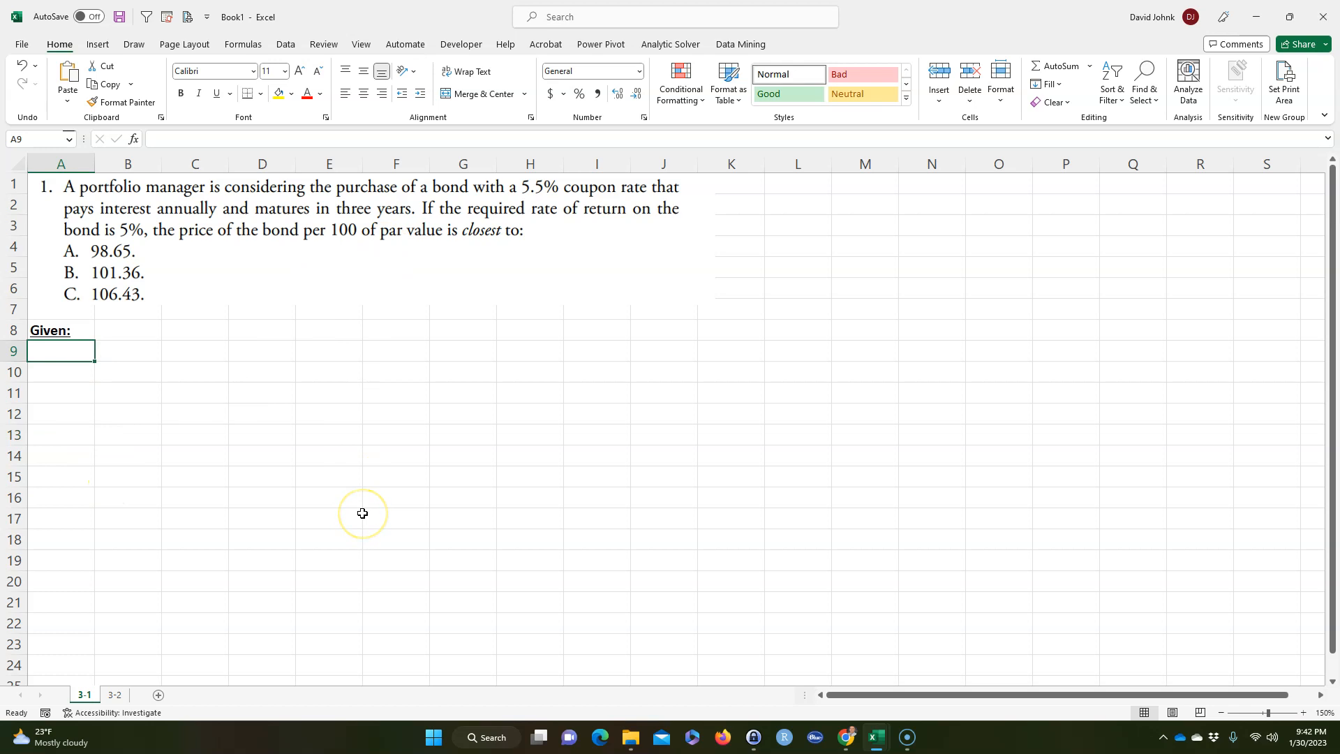
{"action": "type", "text": "5"}
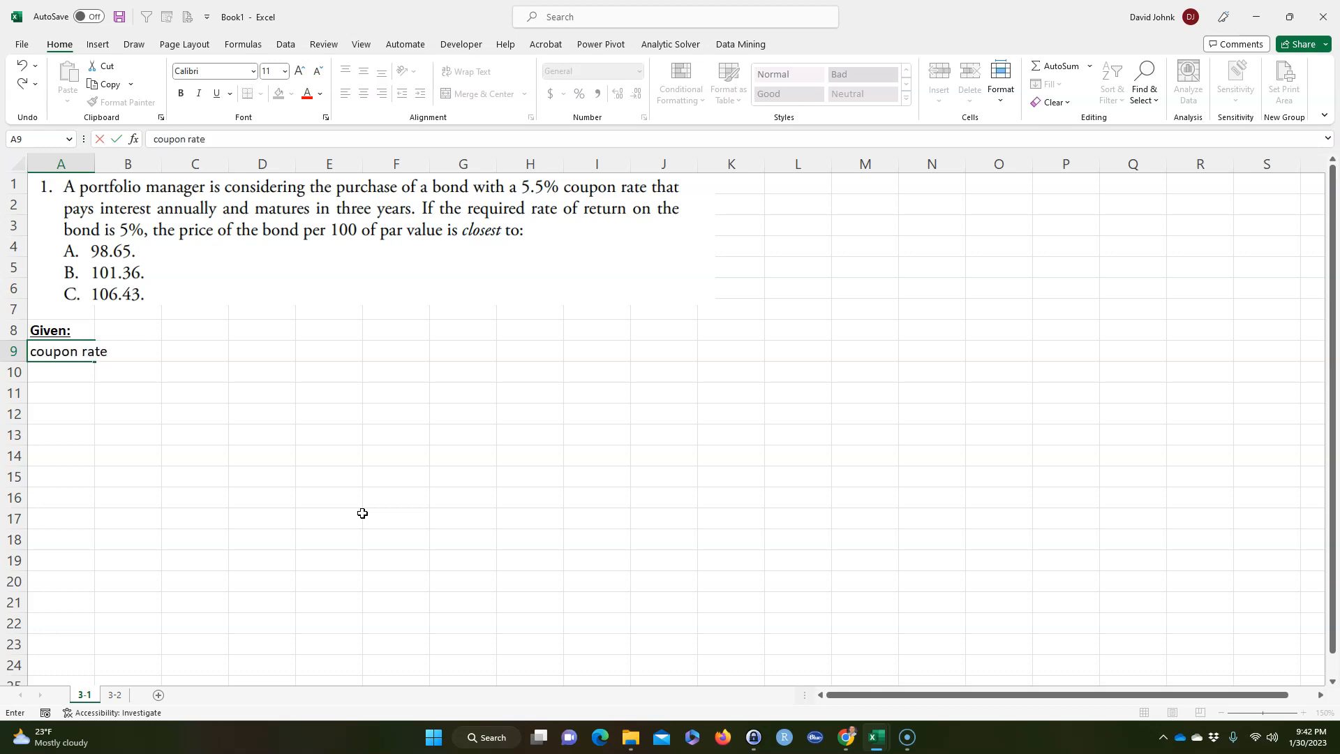
{"action": "key", "text": "Tab"}
{"action": "type", "text": "5."}
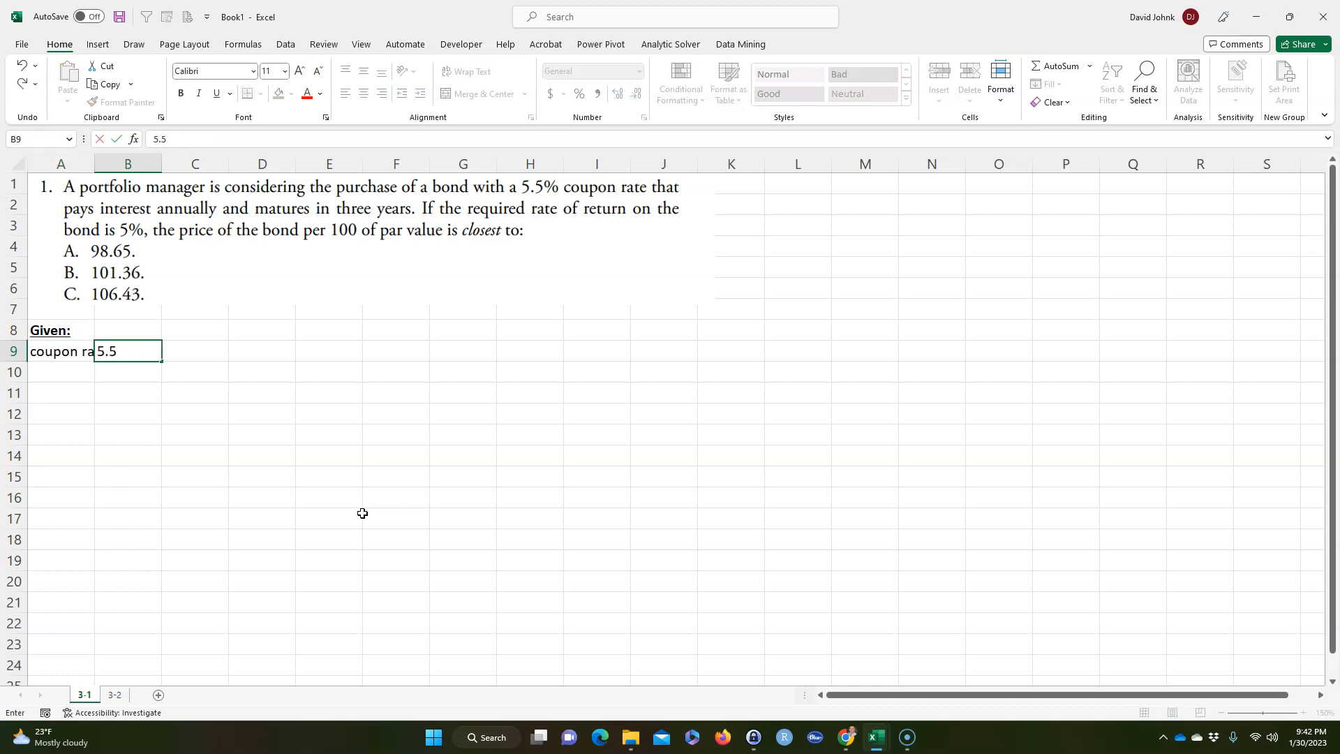
{"action": "type", "text": "50%"}
{"action": "key", "text": "Tab"}
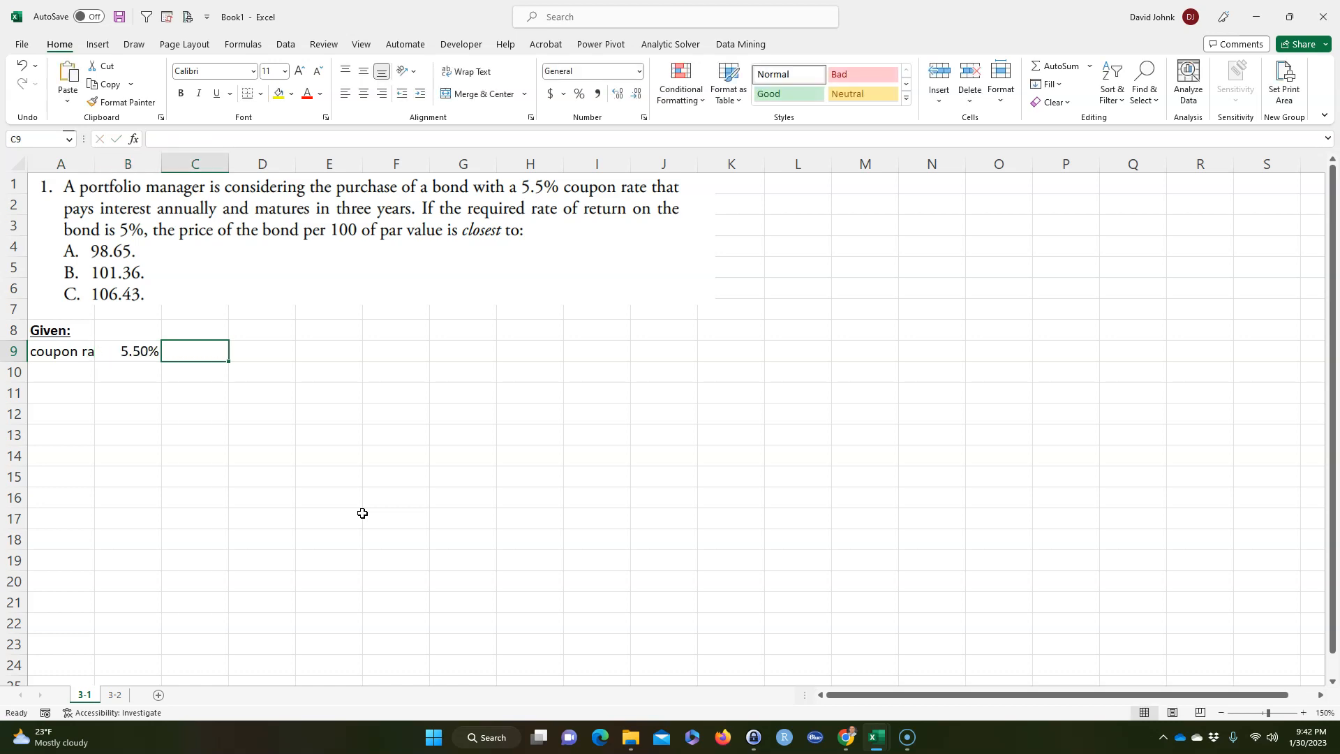
{"action": "type", "text": "paid annu"}
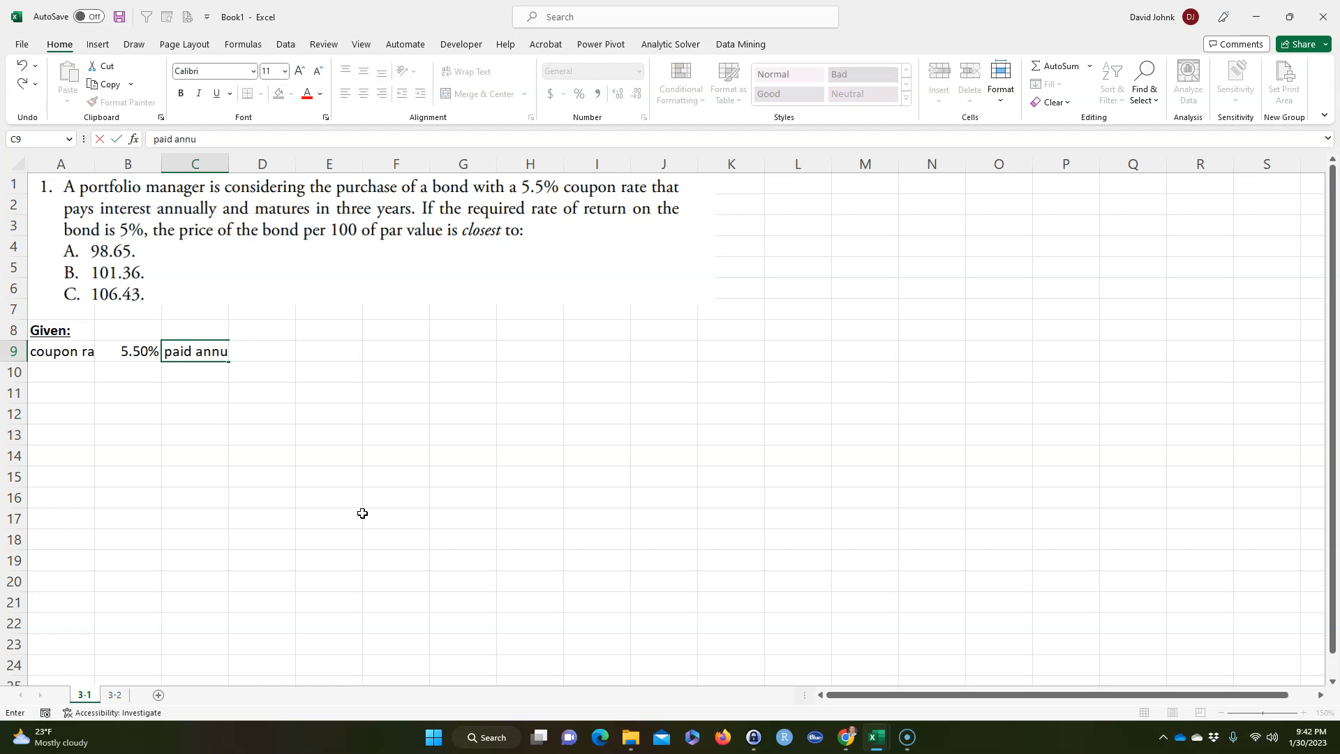
{"action": "type", "text": "ally"}
{"action": "key", "text": "Return"}
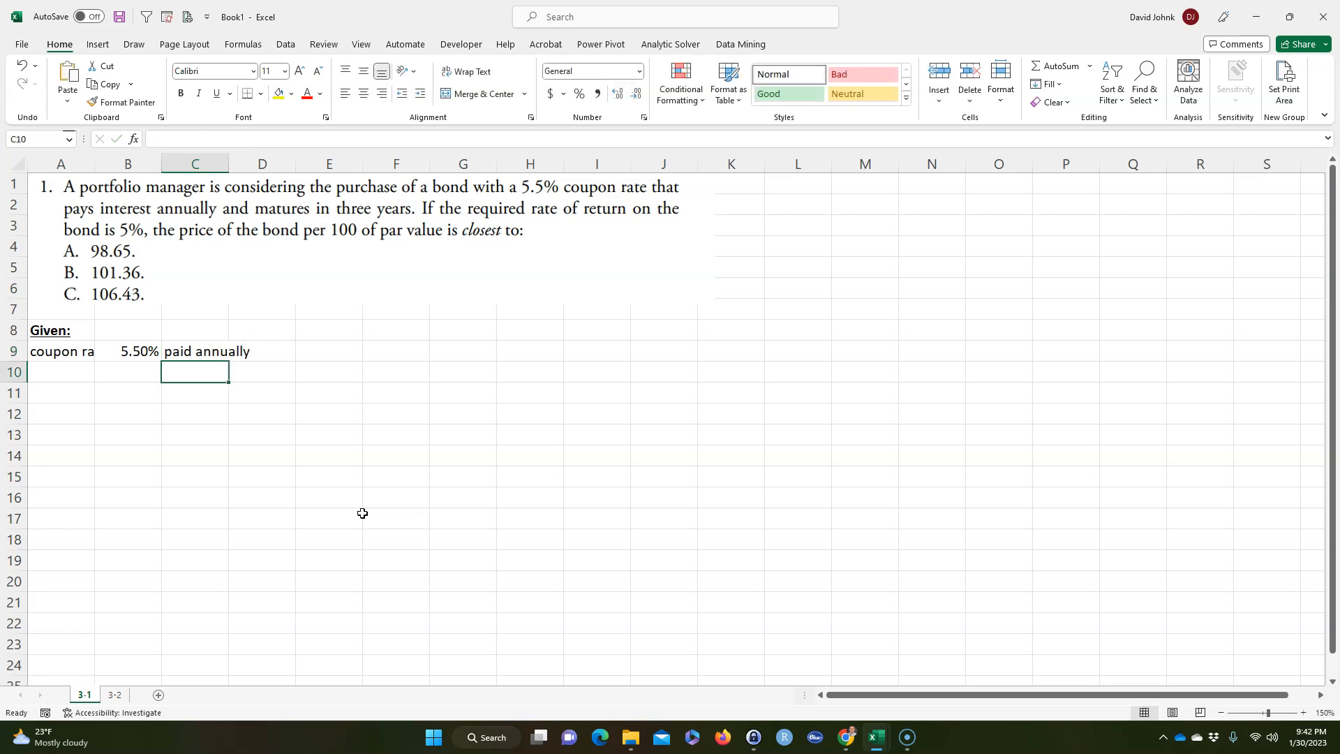
{"action": "double_click", "coordinate": [95, 164]}
- Enter the label "r" in cell A10 with the value 5% in B10
{"action": "left_click", "coordinate": [69, 434]}
{"action": "left_click", "coordinate": [72, 375]}
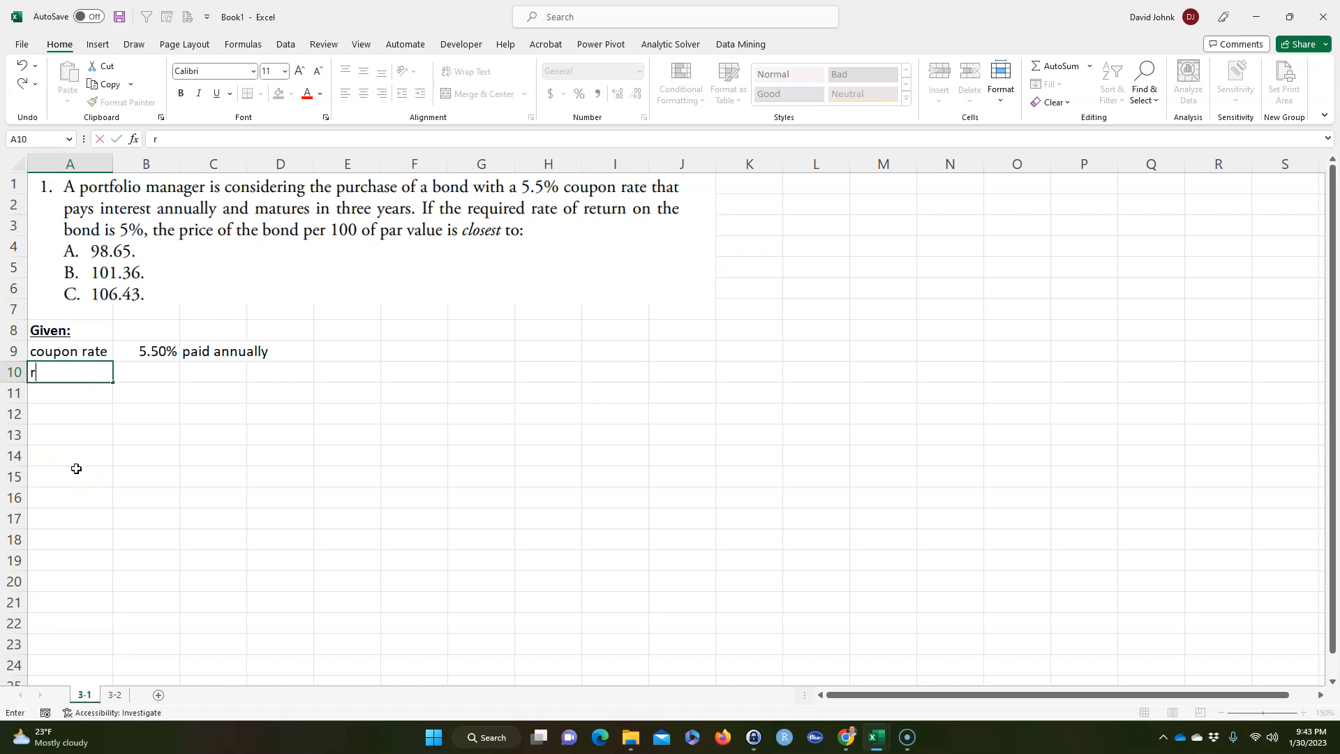
{"action": "type", "text": "r"}
{"action": "key", "text": "Tab"}
{"action": "type", "text": "5"}
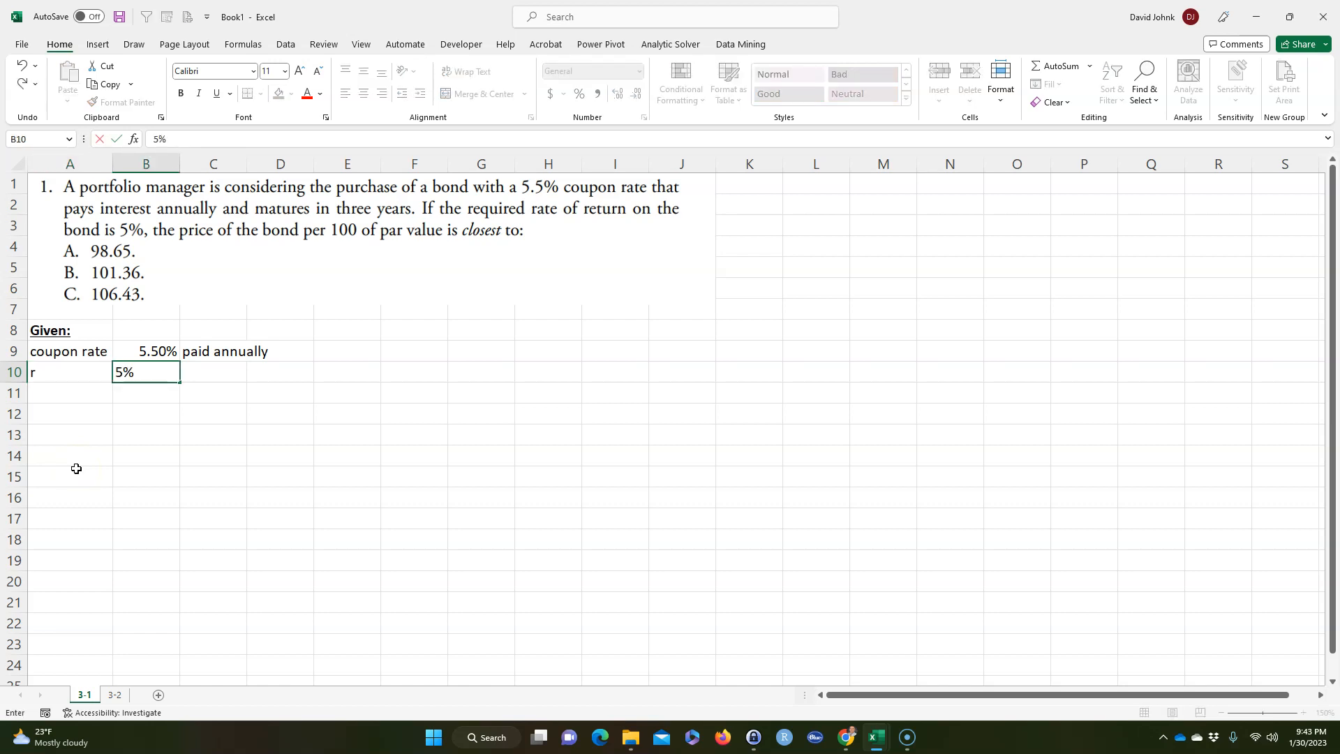
{"action": "type", "text": "%"}
{"action": "key", "text": "Return"}
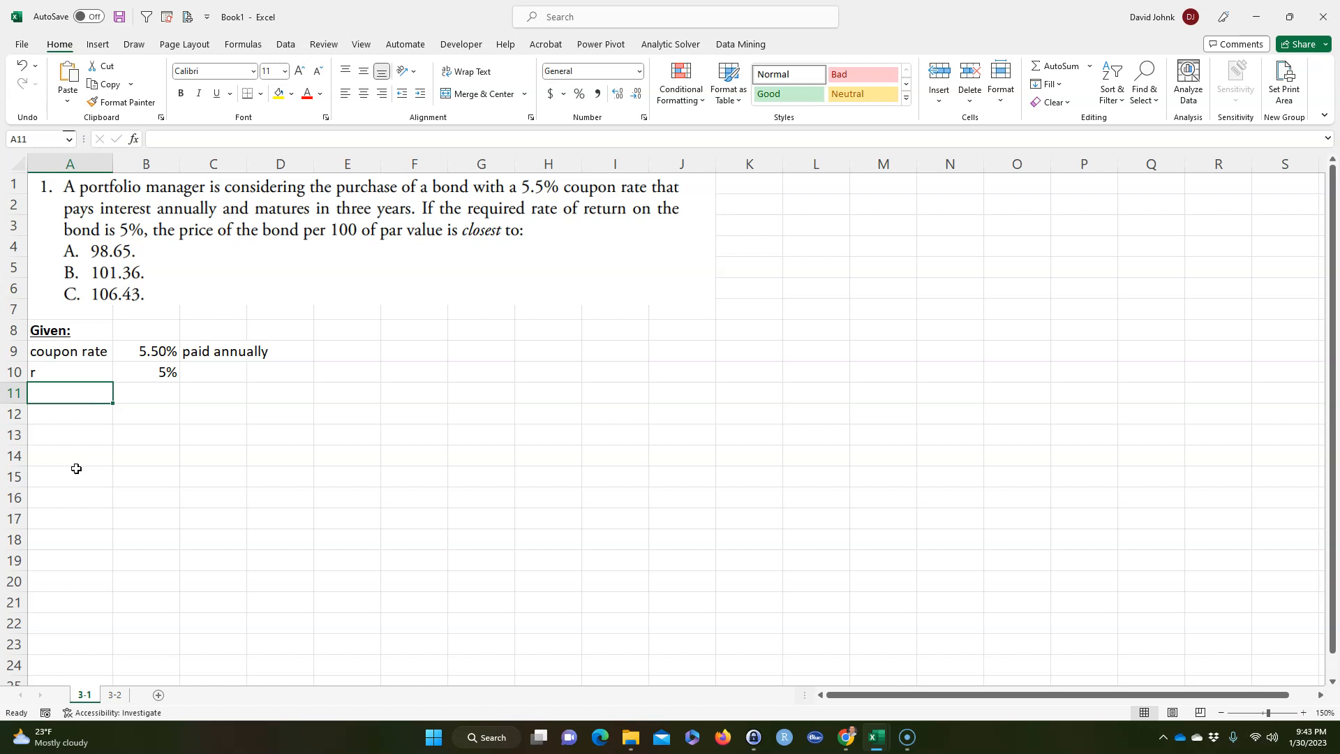
- Enter the label "Face value" in cell A11 with the value $100 in B11
{"action": "type", "text": "Face value"}
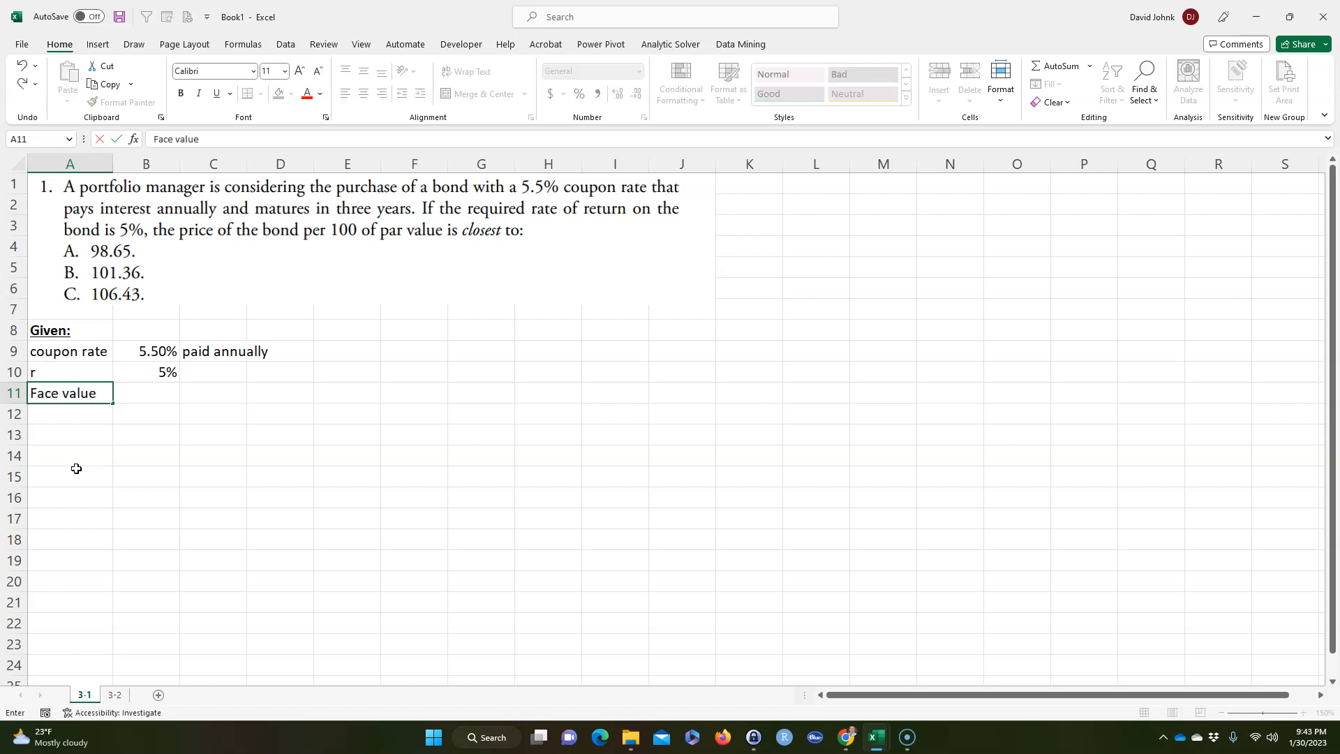
{"action": "key", "text": "Tab"}
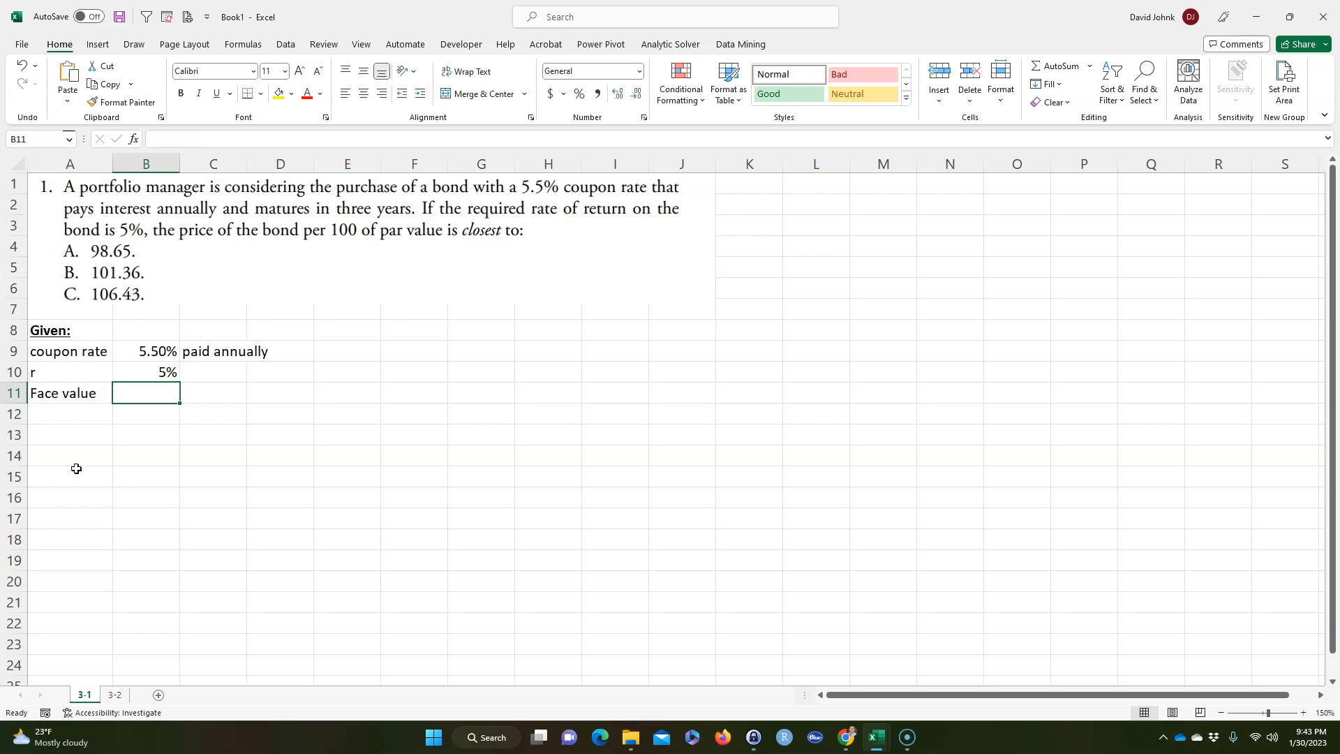
{"action": "type", "text": "$100"}
{"action": "key", "text": "Return"}
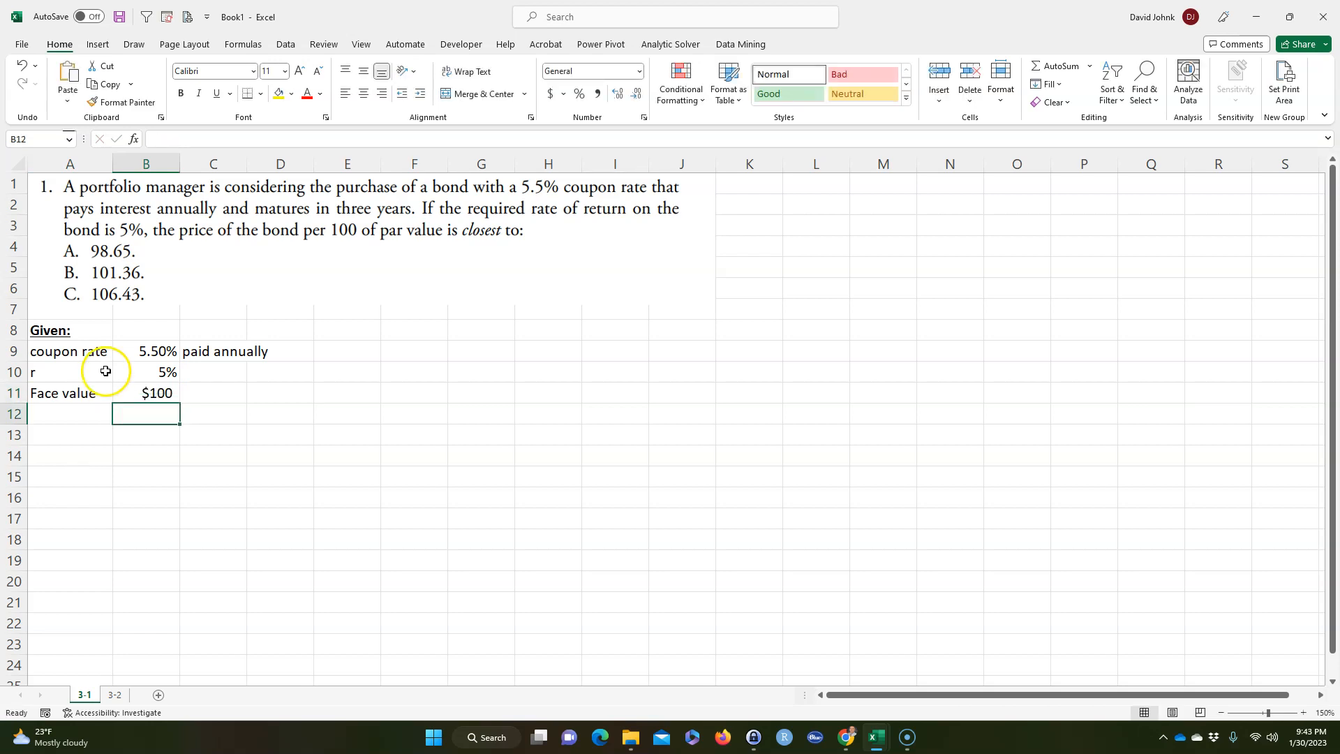
- Enter the label "N" in cell A12 with the value 3 in B12 and the unit "years" in C12
{"action": "left_click", "coordinate": [143, 393]}
{"action": "left_click", "coordinate": [75, 419]}
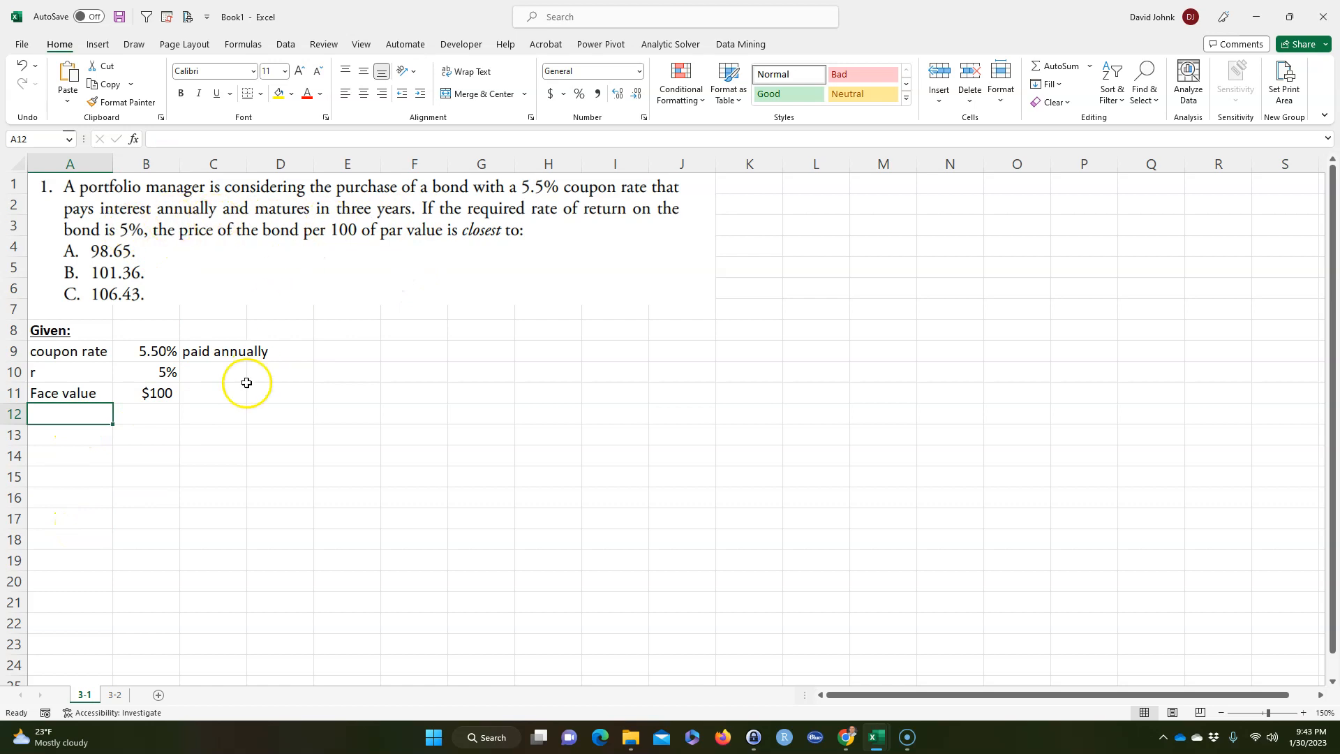
{"action": "type", "text": "N"}
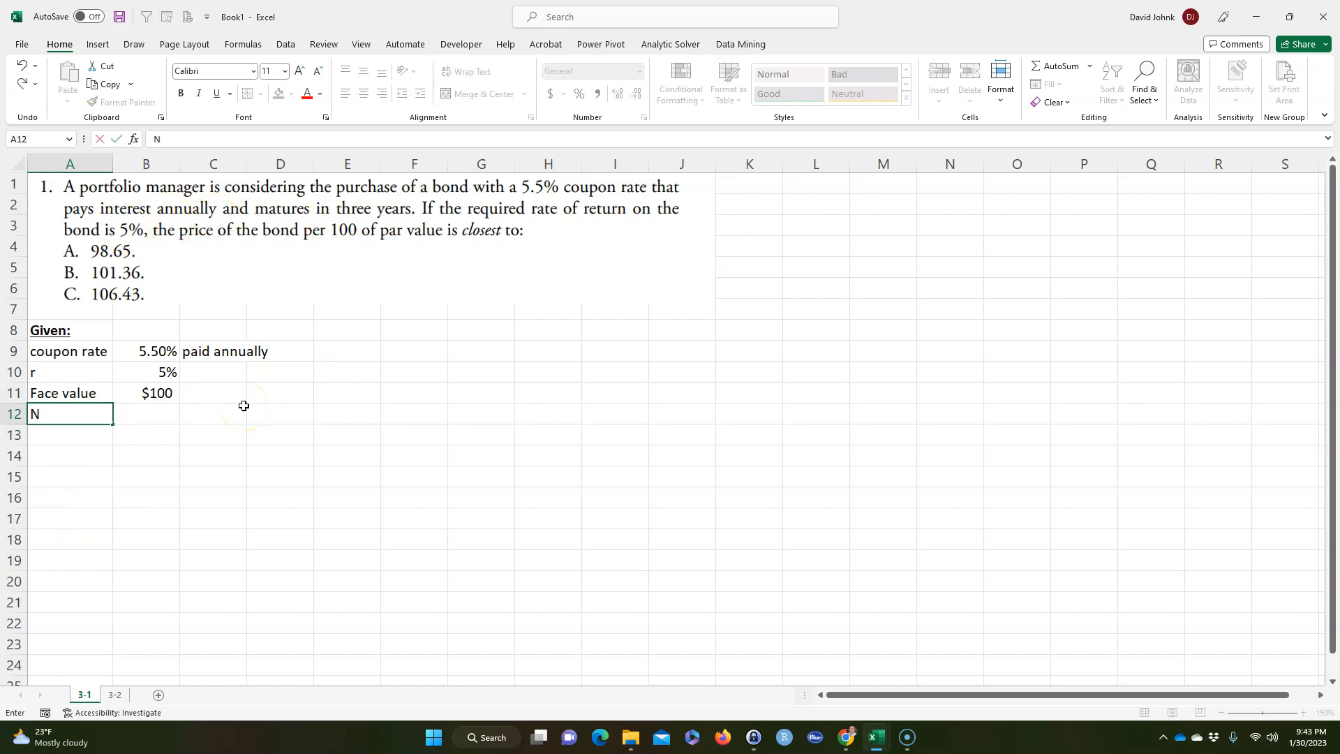
{"action": "key", "text": "Tab"}
{"action": "type", "text": "3"}
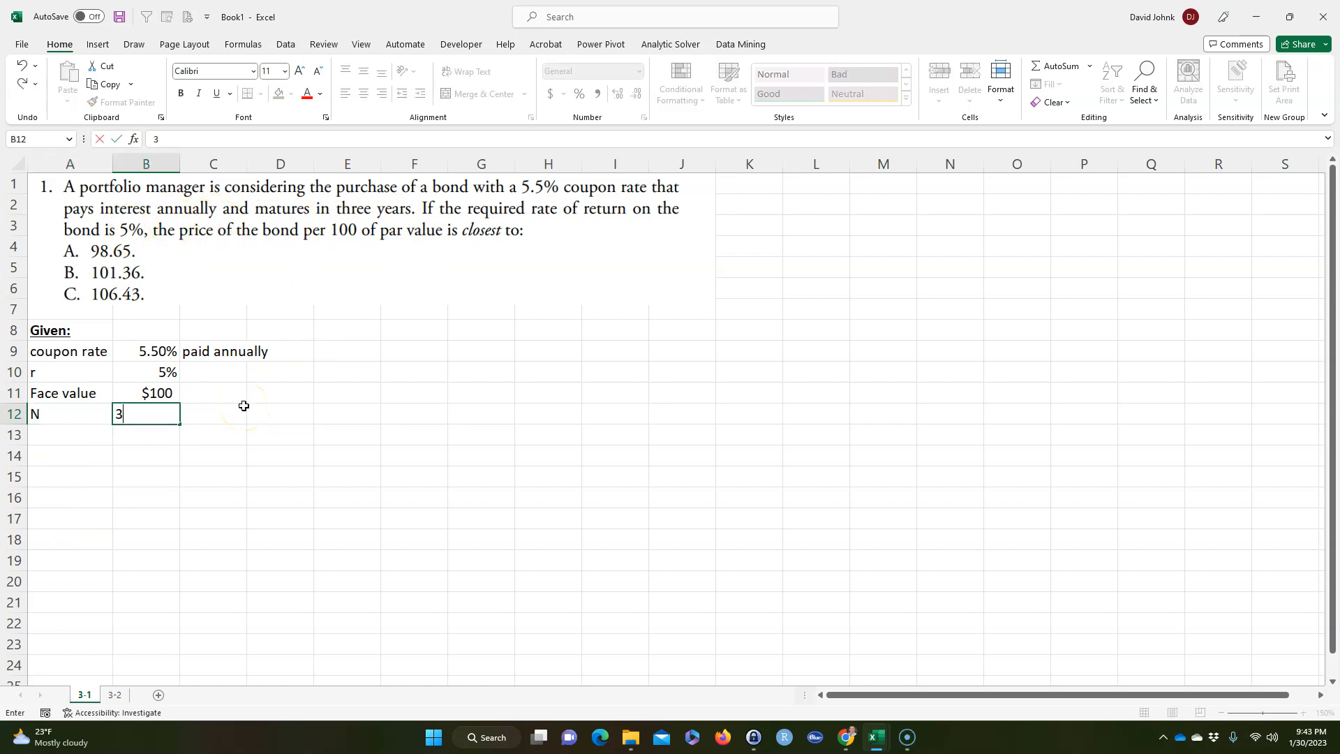
{"action": "left_click", "coordinate": [244, 406]}
{"action": "type", "text": "years"}
{"action": "key", "text": "Return"}
{"action": "left_click_drag", "start_coordinate": [153, 352], "coordinate": [148, 409]}
{"action": "left_click", "coordinate": [174, 473]}
- Add the notes "/year" in cell C10 and "paid at maturity" in cell C11
{"action": "left_click", "coordinate": [210, 377]}
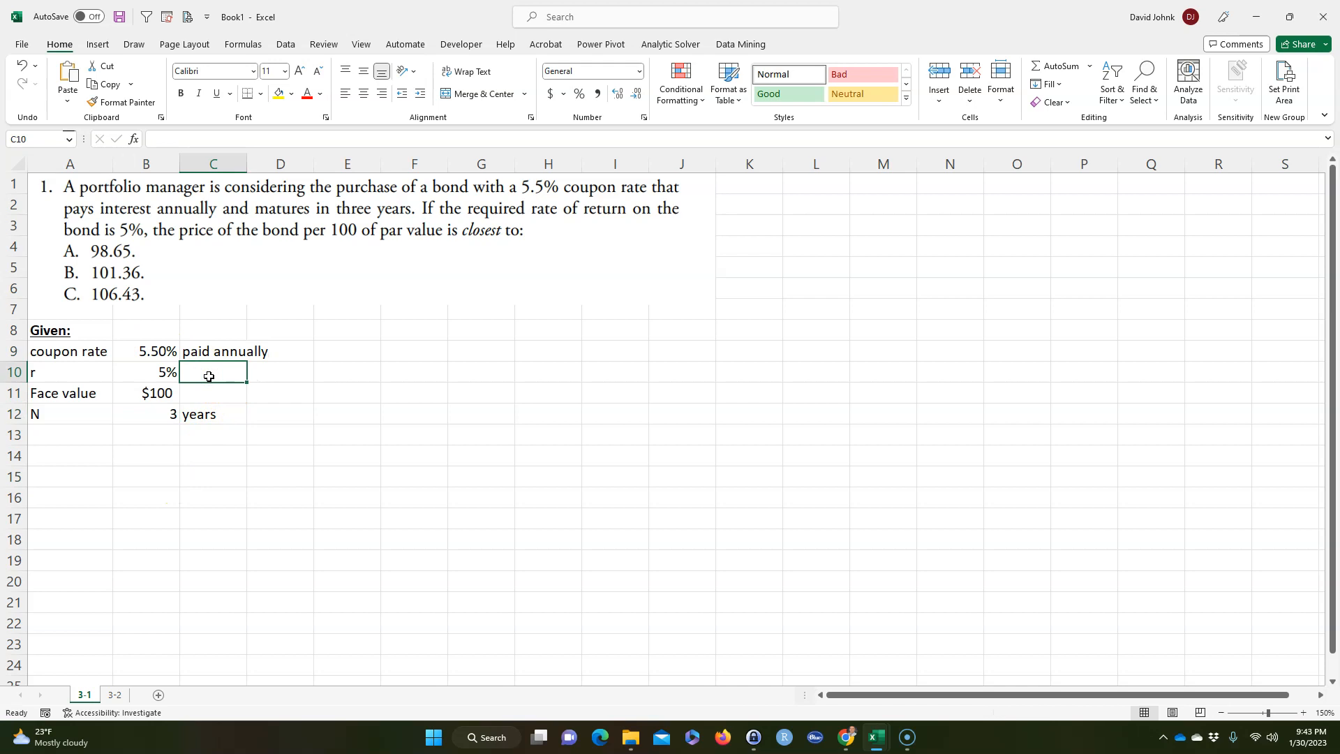
{"action": "type", "text": "/year"}
{"action": "key", "text": "Return"}
{"action": "left_click_drag", "start_coordinate": [230, 457], "coordinate": [233, 444]}
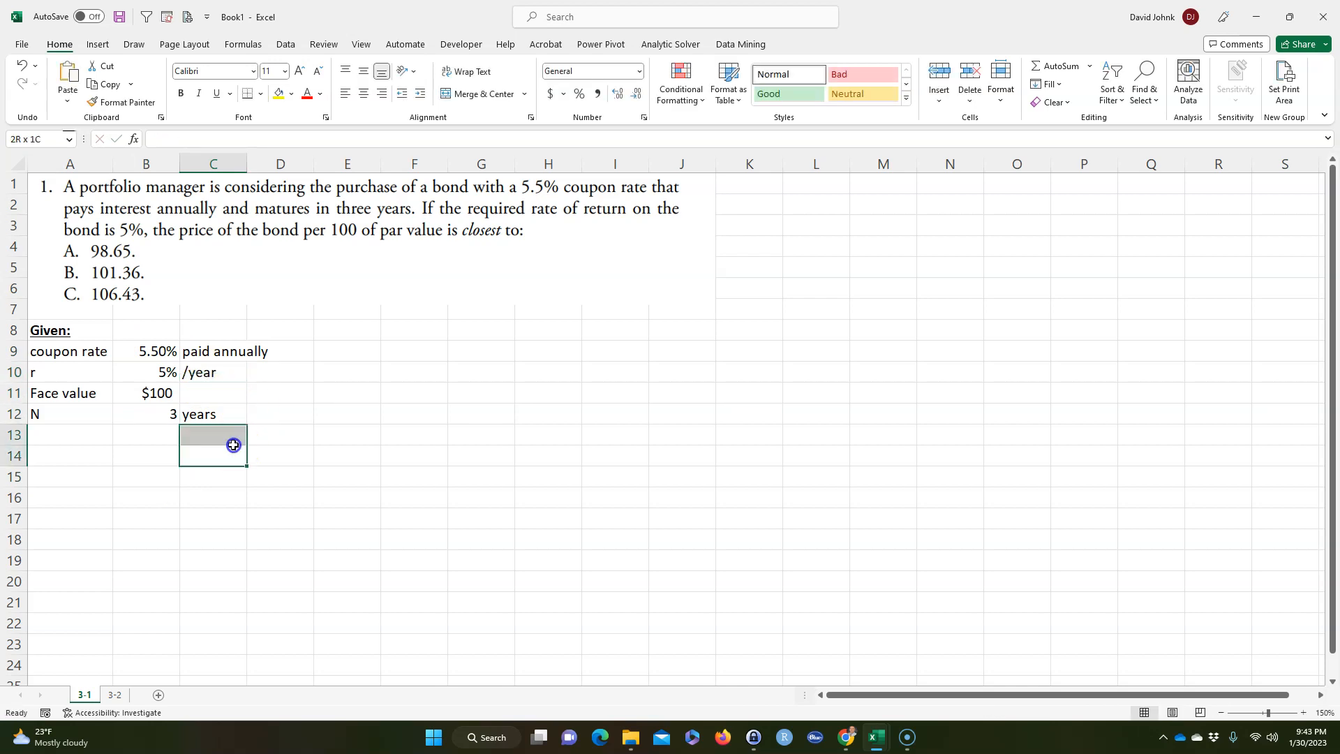
{"action": "left_click", "coordinate": [202, 388]}
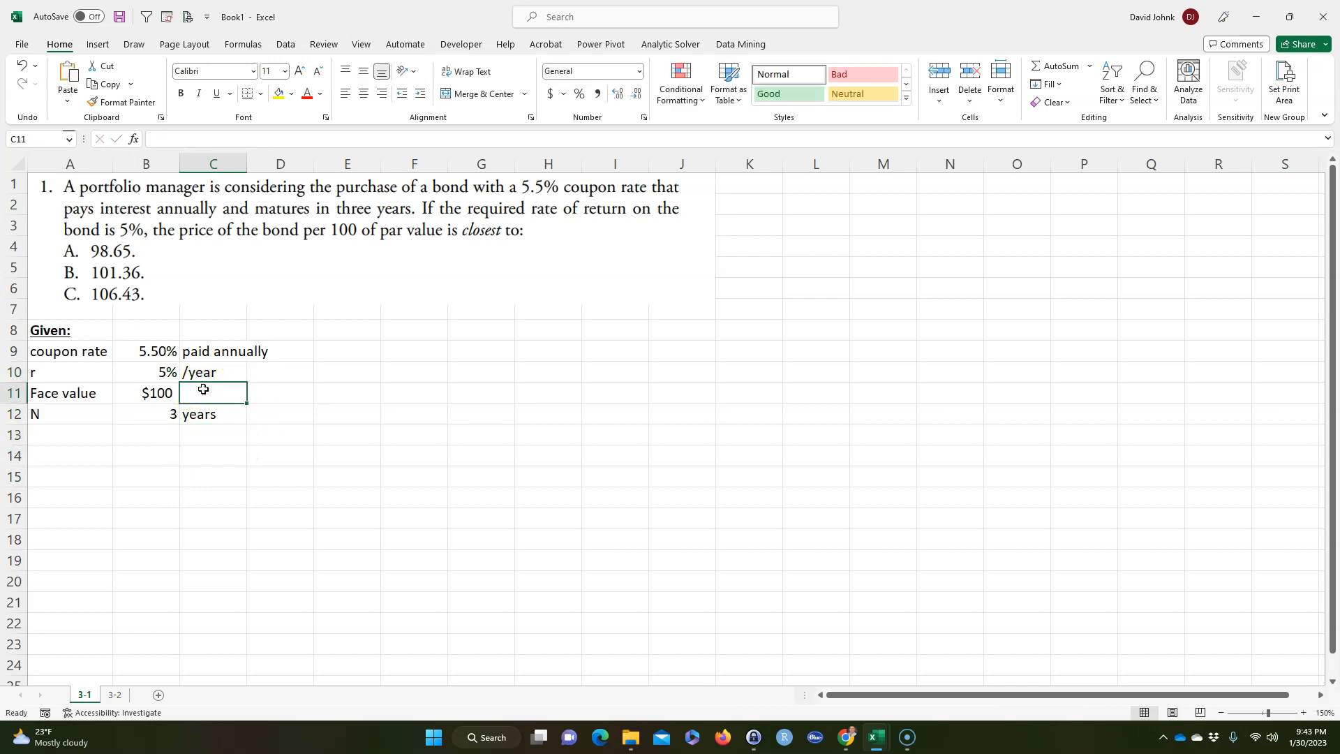
{"action": "type", "text": "paid at m"}
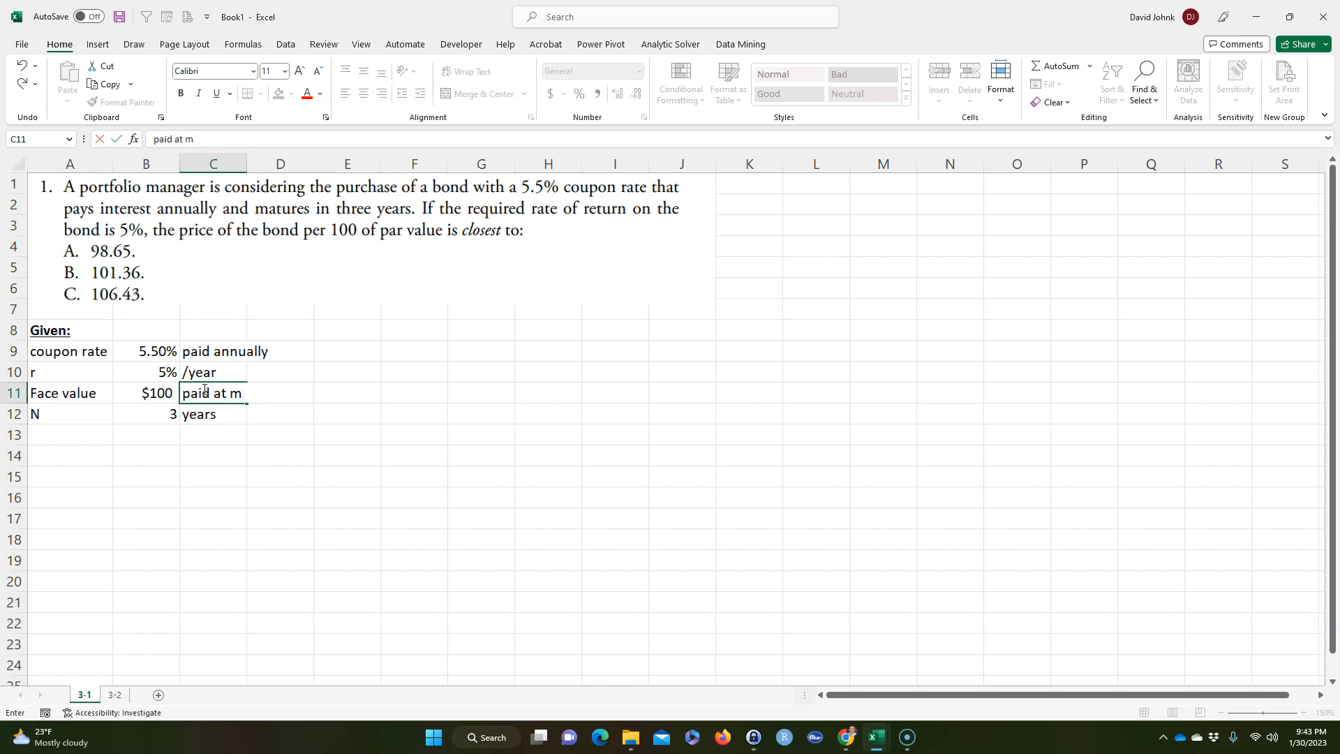
{"action": "type", "text": "aturity"}
{"action": "key", "text": "Return"}
{"action": "left_click", "coordinate": [153, 461]}
{"action": "left_click_drag", "start_coordinate": [165, 359], "coordinate": [171, 414]}
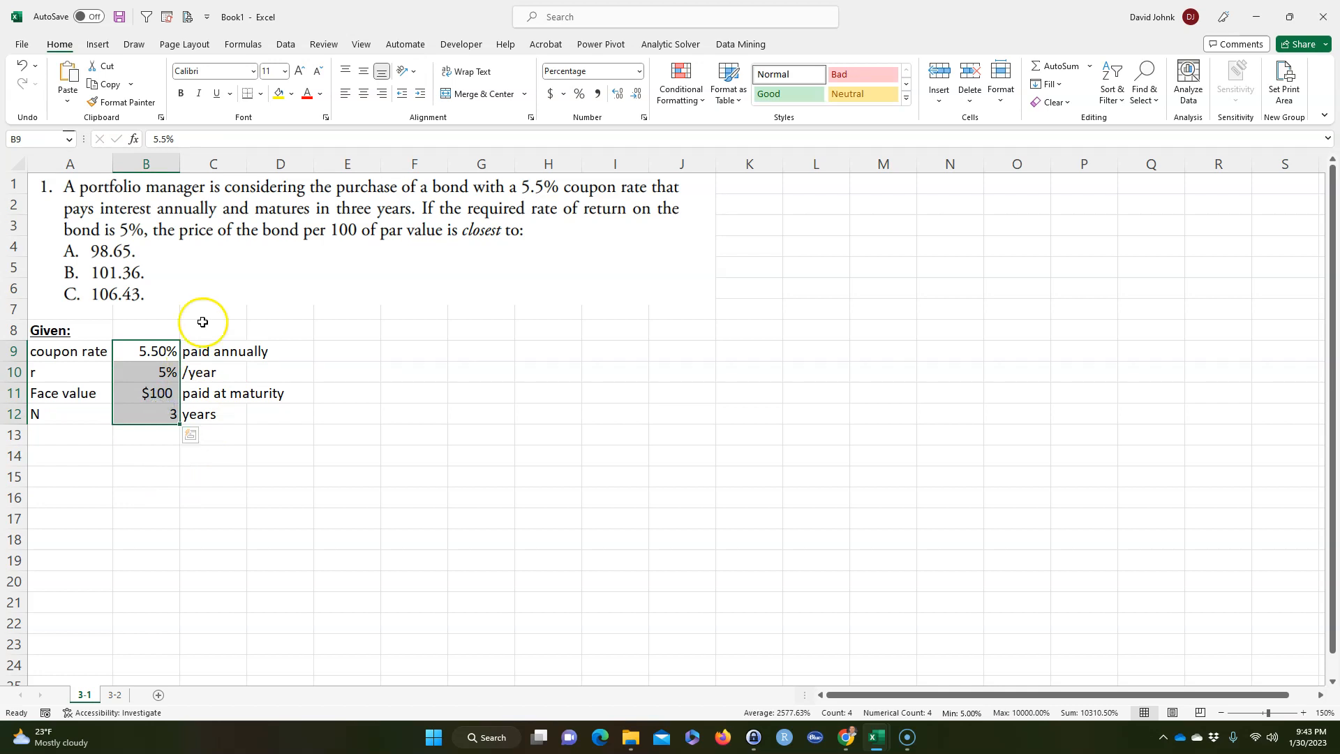
{"action": "left_click", "coordinate": [216, 522]}
{"action": "left_click_drag", "start_coordinate": [154, 355], "coordinate": [151, 411]}
{"action": "left_click", "coordinate": [470, 392]}
{"action": "left_click", "coordinate": [156, 574]}
- Enter the heading "Find:" in cell A13 and make it bold and underlined
{"action": "left_click", "coordinate": [56, 436]}
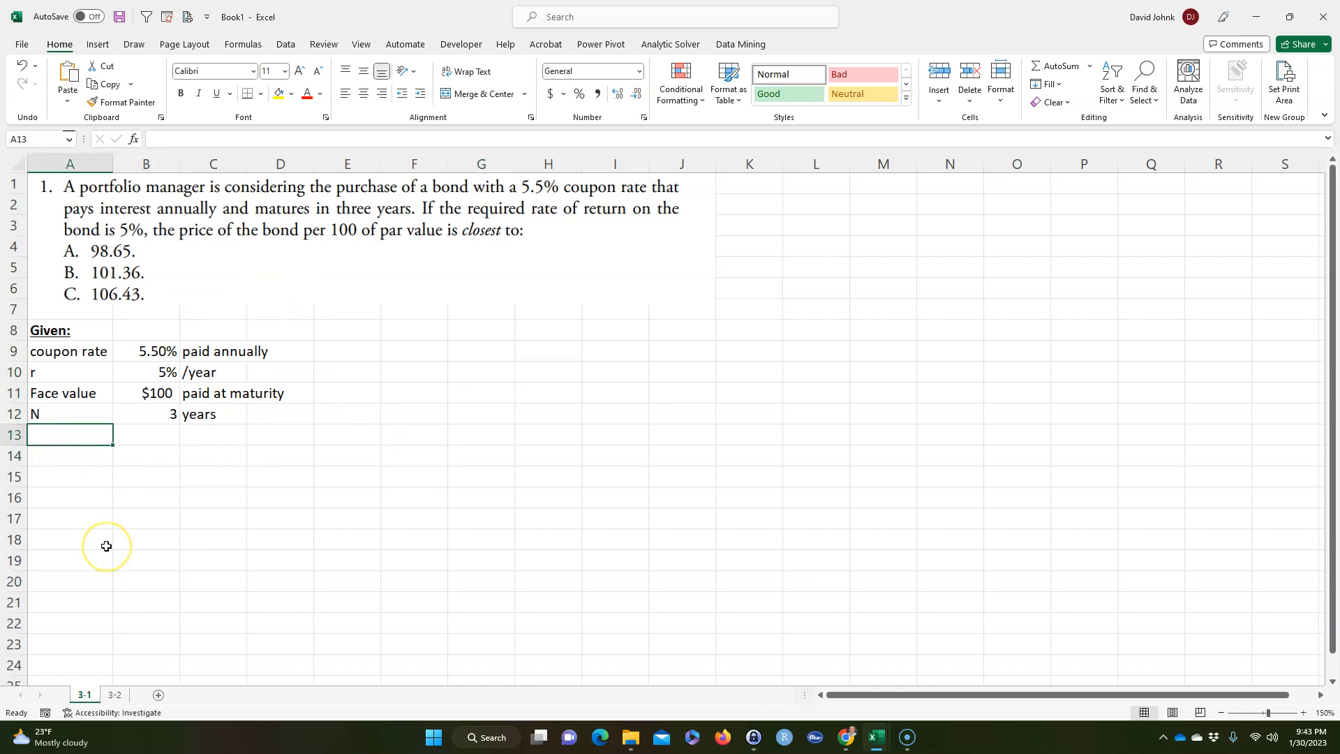
{"action": "type", "text": "Fi"}
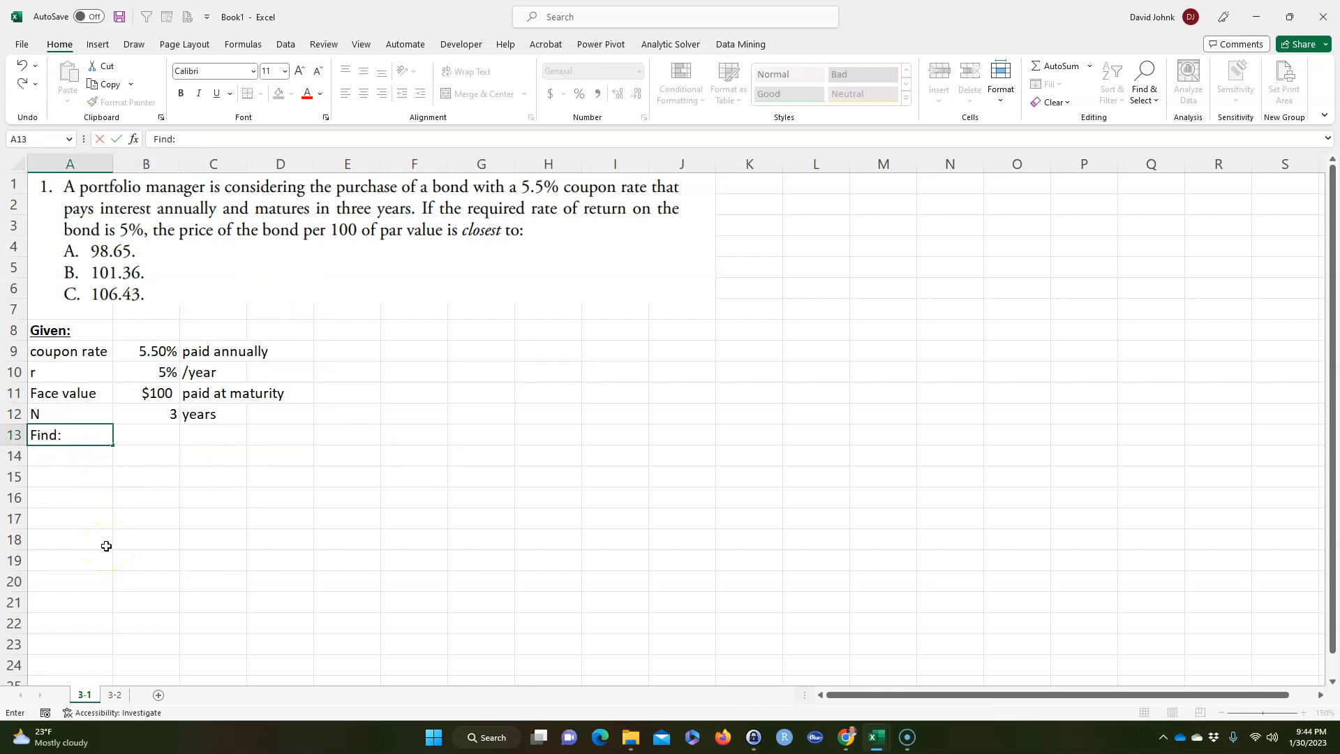
{"action": "type", "text": "nd:"}
{"action": "key", "text": "Return"}
{"action": "left_click", "coordinate": [72, 438]}
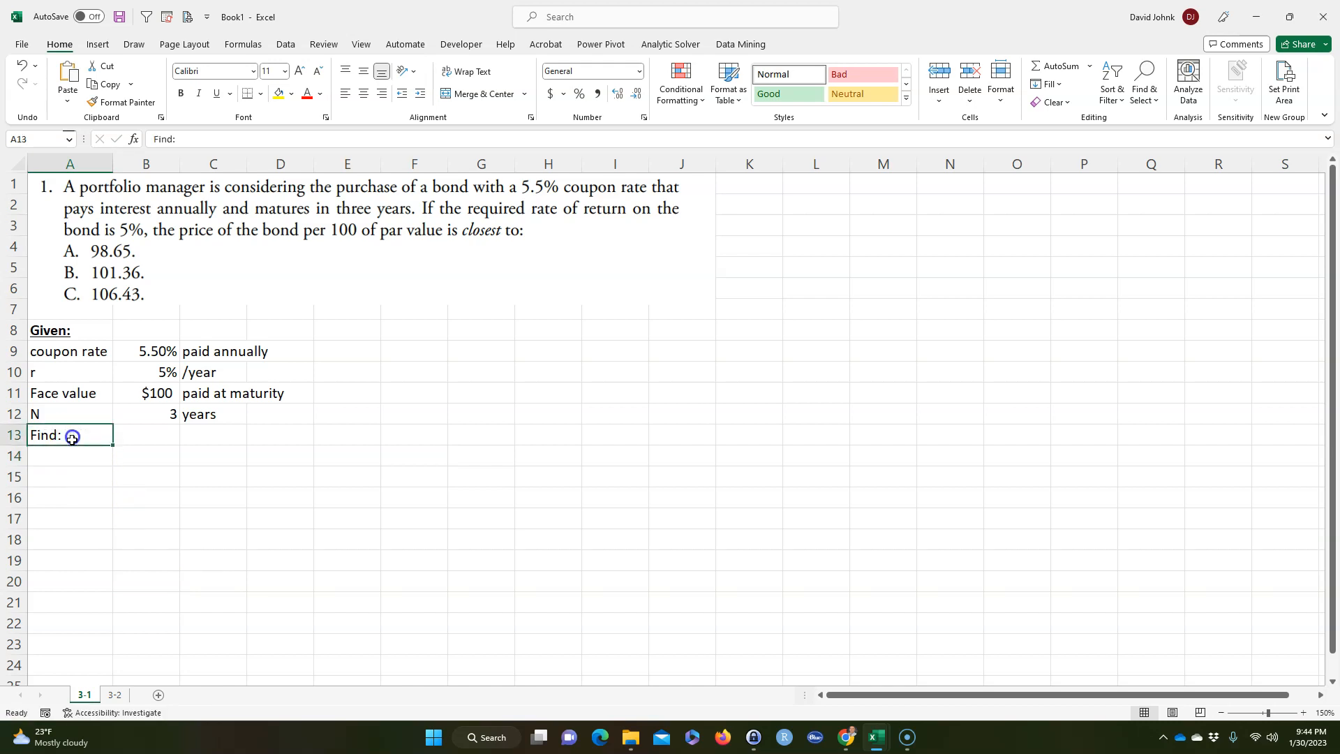
{"action": "left_click", "coordinate": [181, 92]}
{"action": "left_click", "coordinate": [217, 92]}
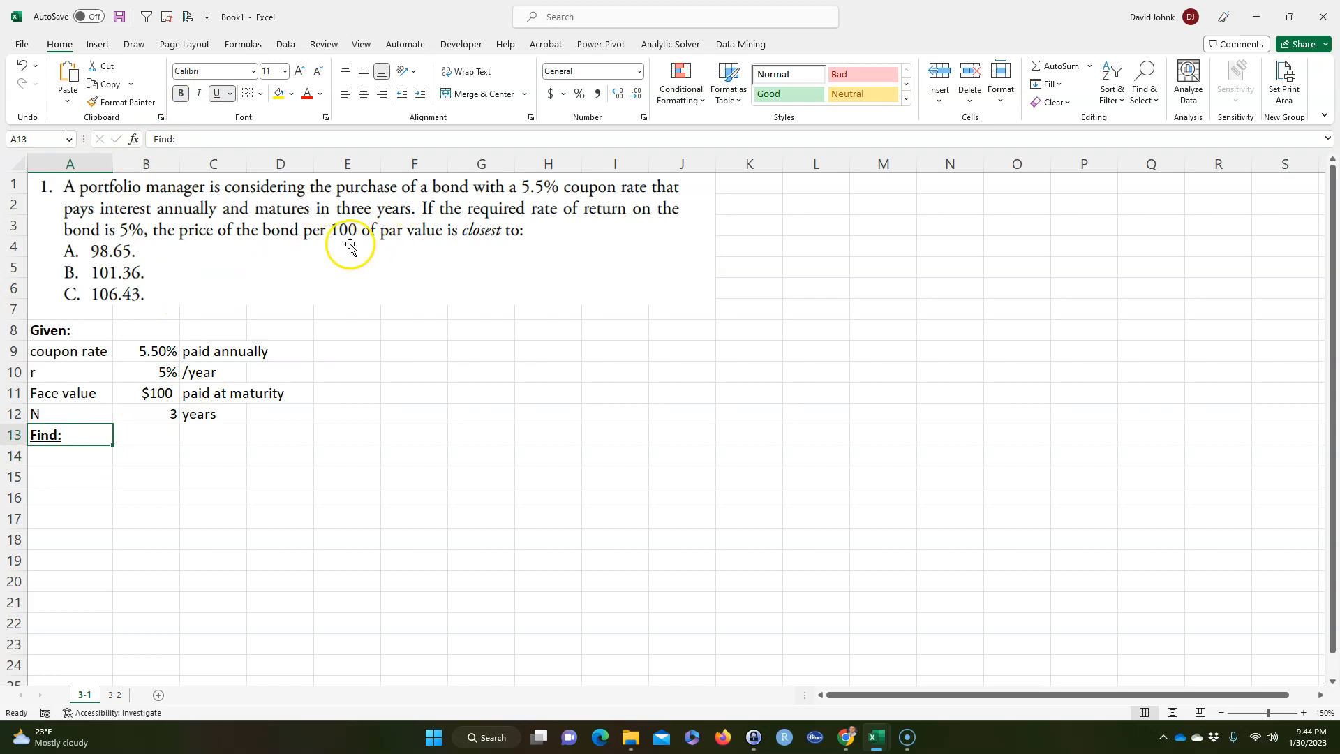
- Enter the label "PV" in cell A14 with a question mark in B14 as the unknown
{"action": "left_click", "coordinate": [82, 463]}
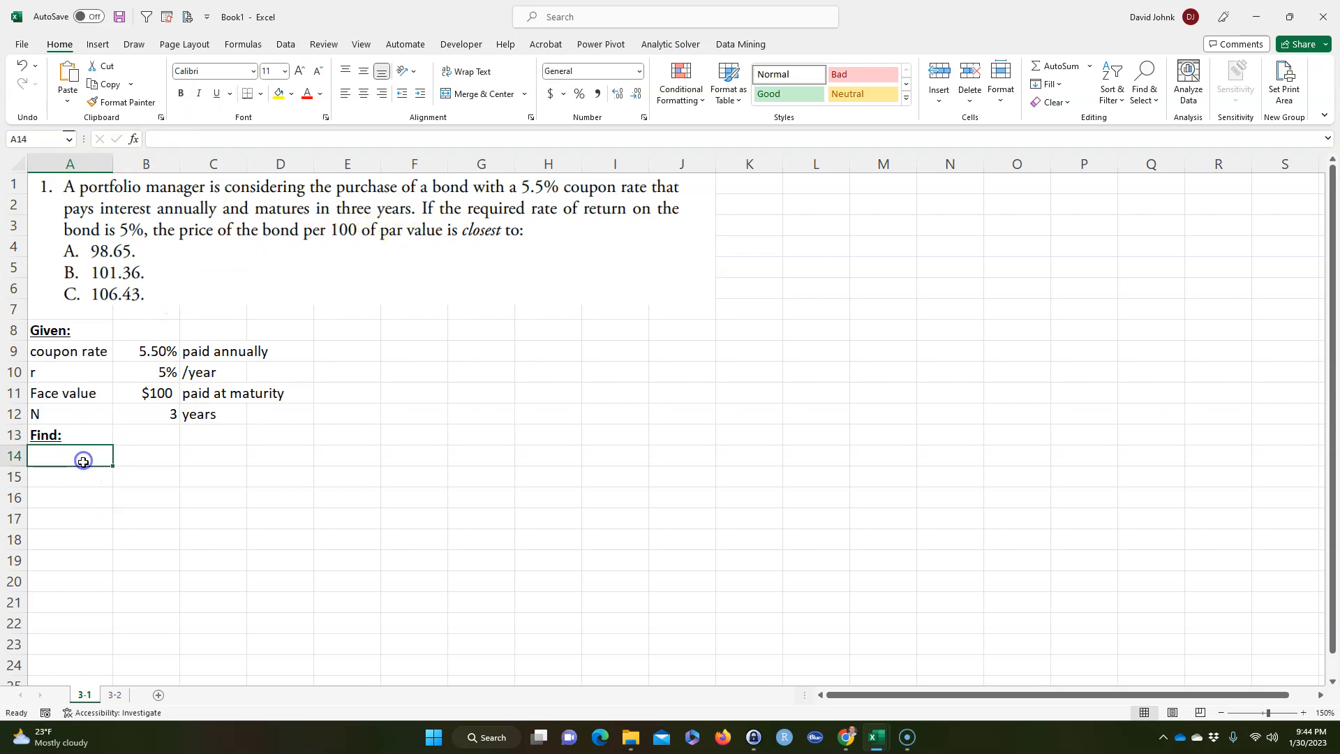
{"action": "type", "text": "PV"}
{"action": "key", "text": "Tab"}
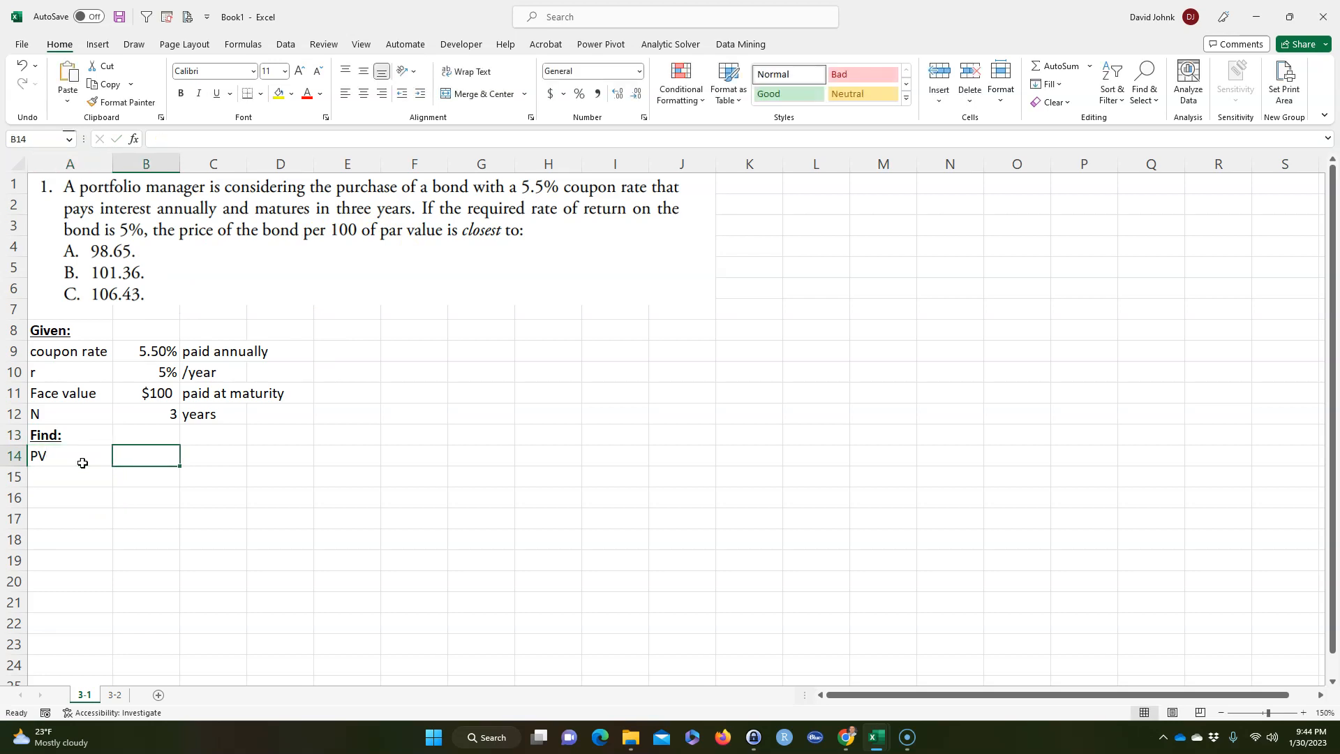
{"action": "type", "text": "?"}
{"action": "key", "text": "Return"}
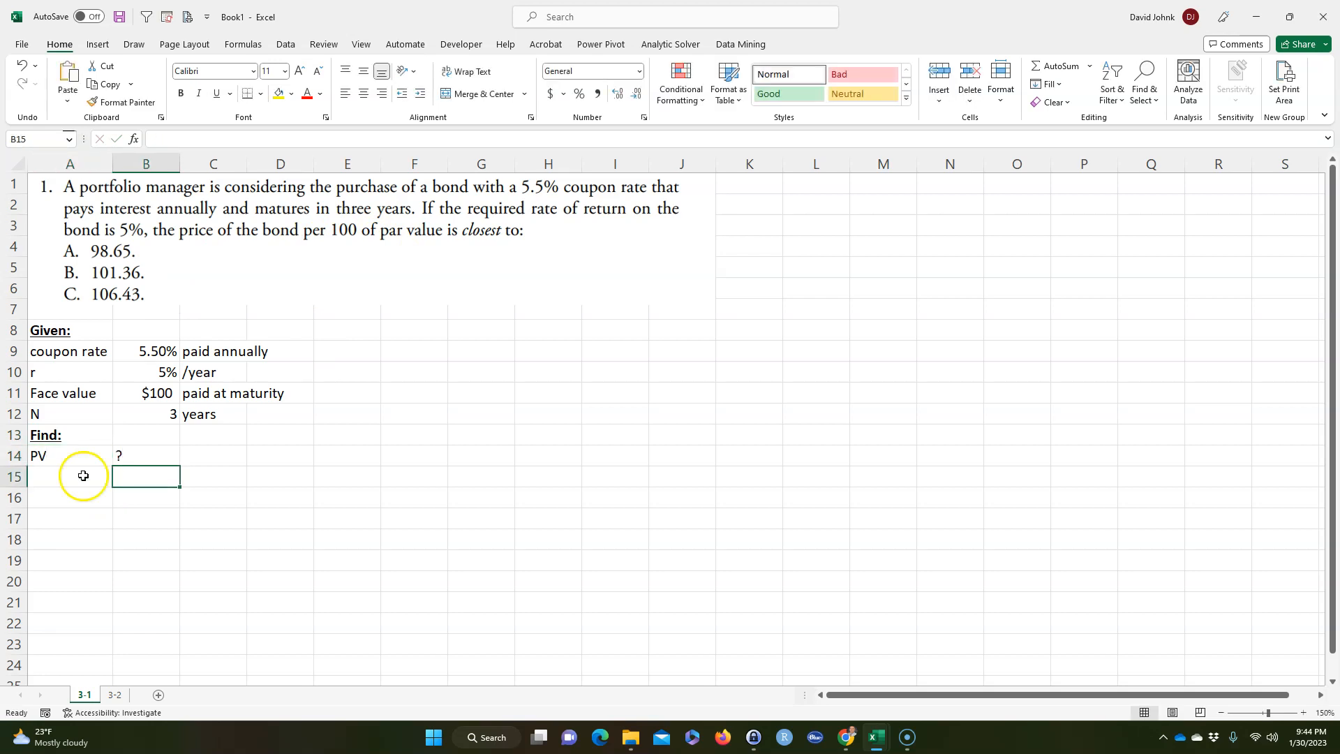
{"action": "left_click", "coordinate": [66, 532]}
- Enter the heading "Solution:" in cell A15 and make it bold and underlined
{"action": "left_click", "coordinate": [61, 472]}
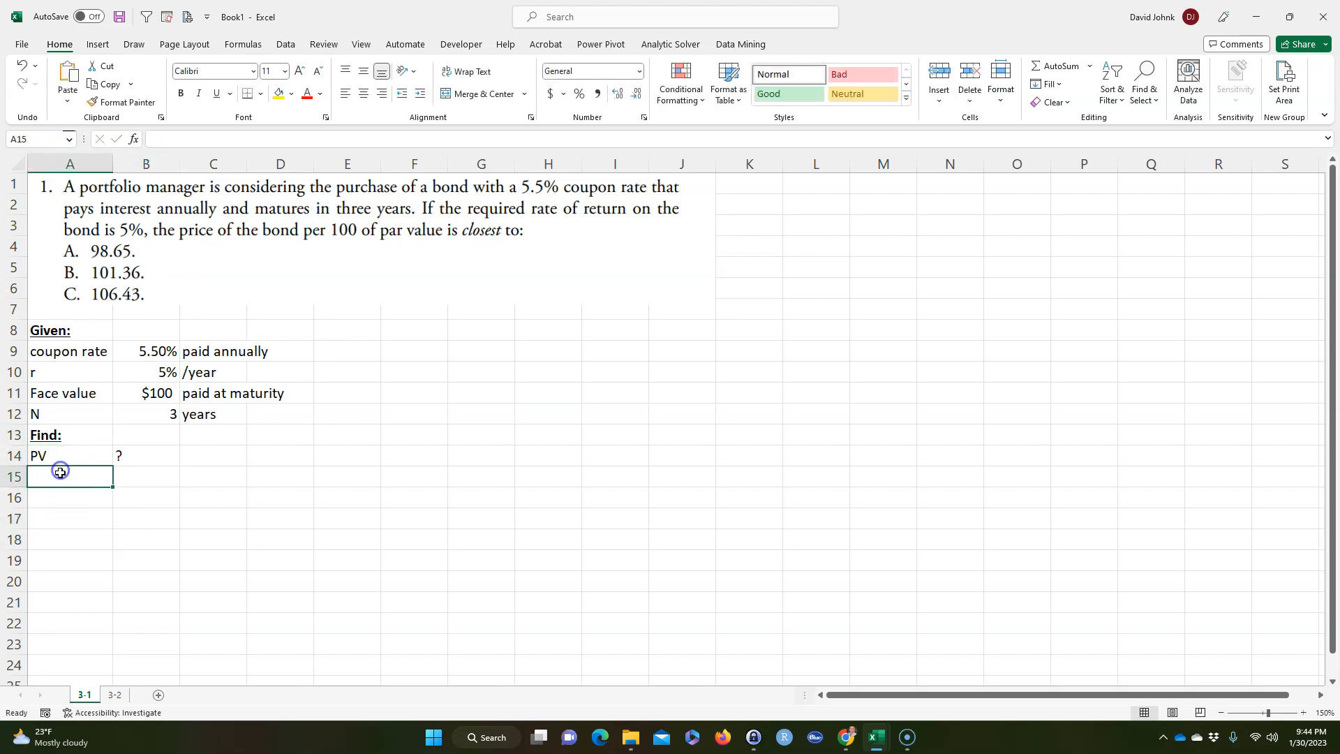
{"action": "type", "text": "Solution:"}
{"action": "key", "text": "Return"}
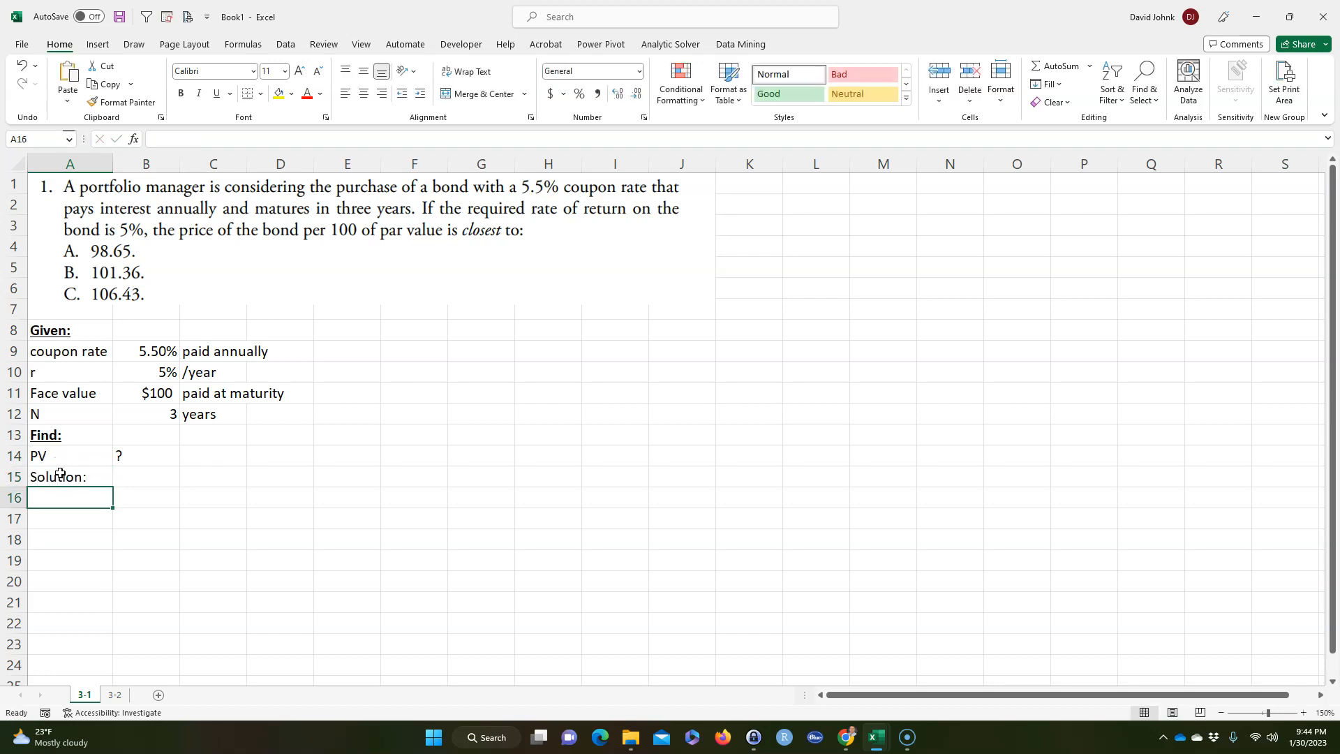
{"action": "left_click", "coordinate": [60, 474]}
{"action": "left_click", "coordinate": [180, 93]}
{"action": "left_click", "coordinate": [218, 94]}
{"action": "left_click", "coordinate": [141, 517]}
- Enter the label "coupon payment" in cell A16 and fit column A's width to its contents
{"action": "left_click", "coordinate": [59, 504]}
{"action": "type", "text": "coupon paymnet"}
{"action": "key", "text": "Return"}
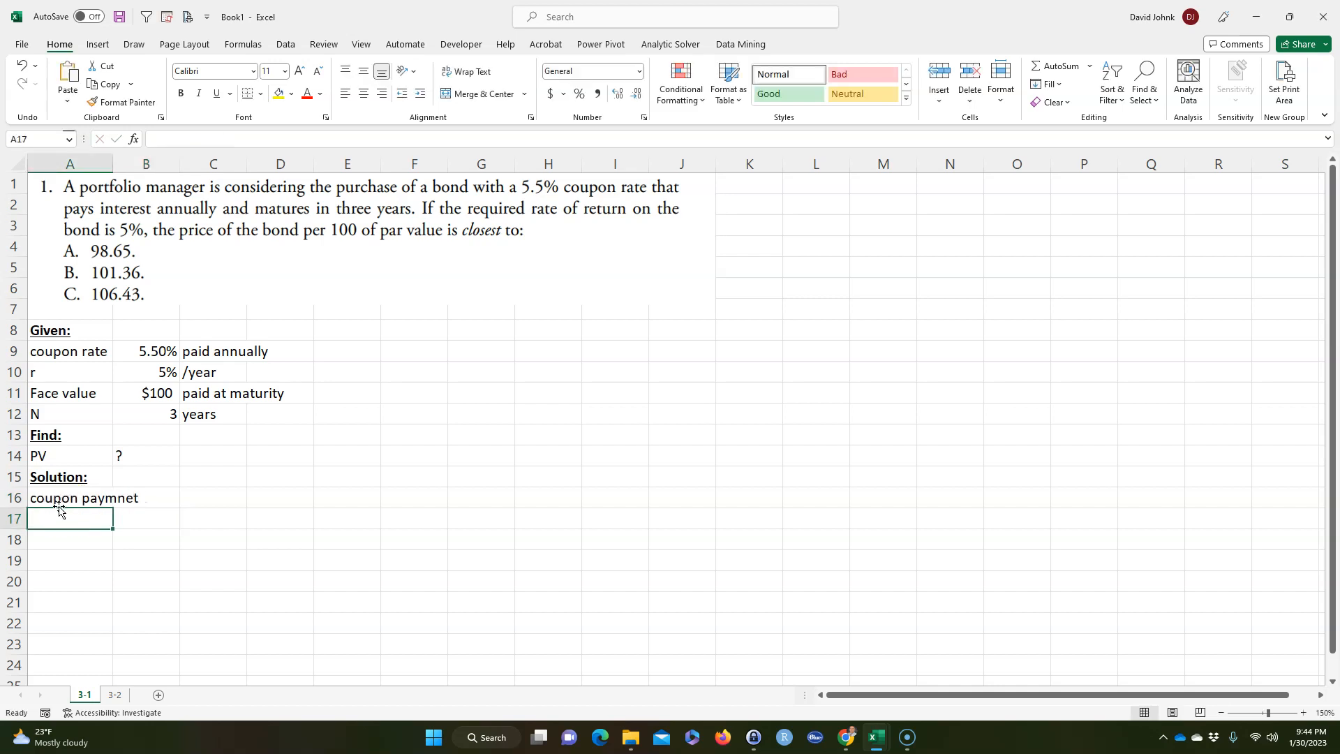
{"action": "left_click", "coordinate": [58, 500]}
{"action": "double_click", "coordinate": [110, 498]}
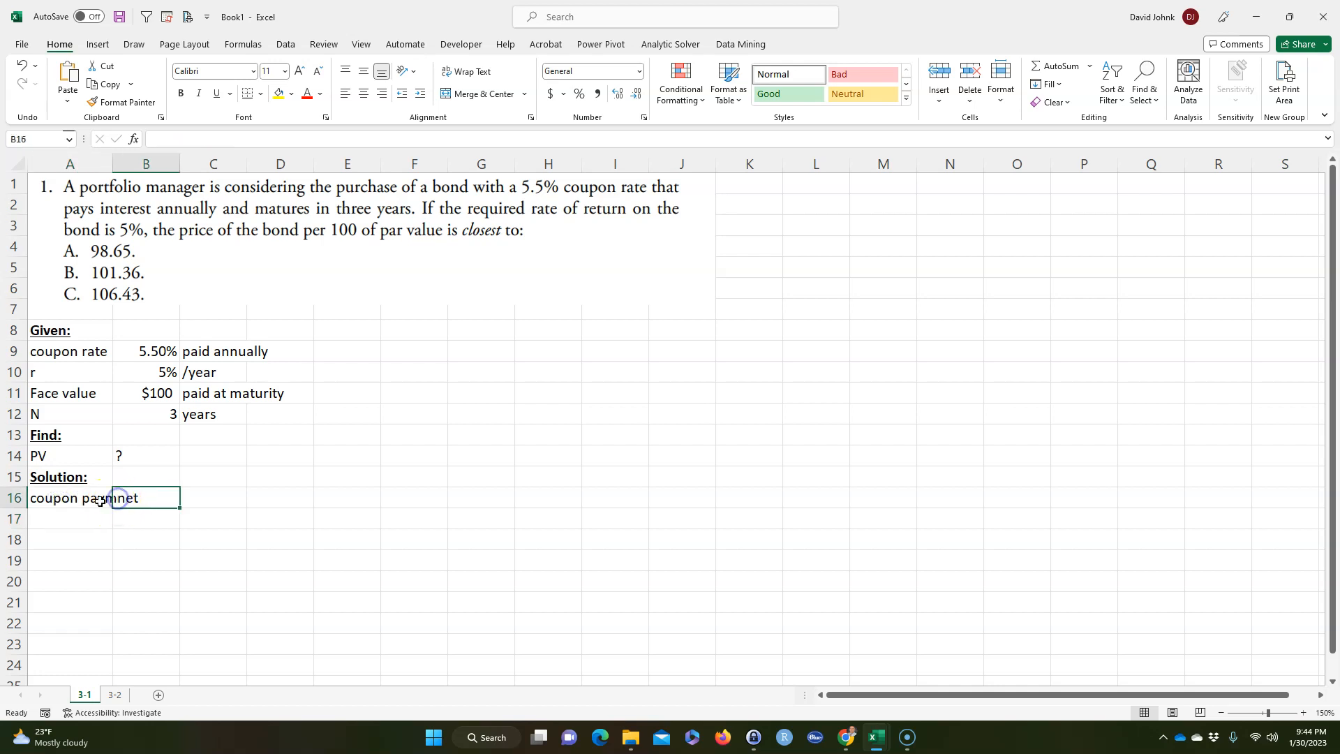
{"action": "double_click", "coordinate": [109, 498]}
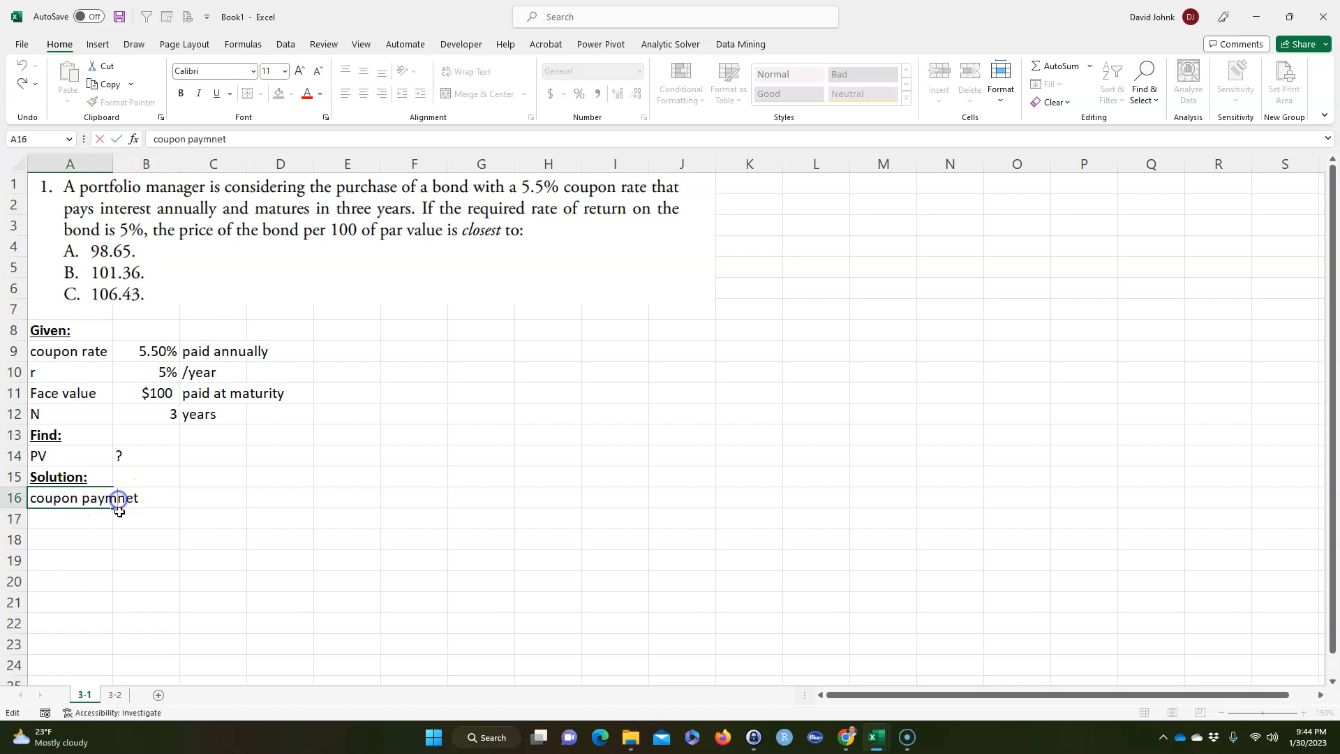
{"action": "type", "text": "e"}
{"action": "left_click", "coordinate": [107, 542]}
{"action": "double_click", "coordinate": [113, 161]}
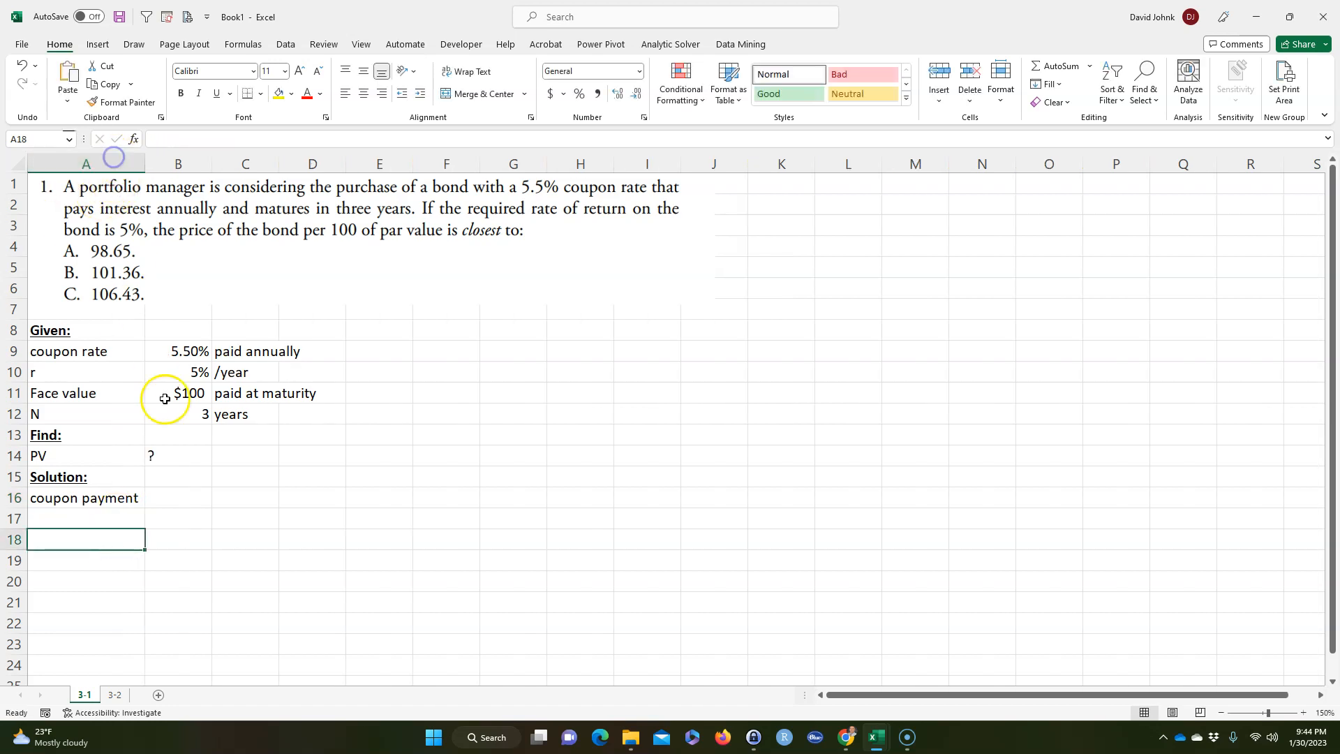
- Calculate the coupon payment in cell B16 with =B11*B9 and enter "per year" in C16
{"action": "left_click", "coordinate": [180, 498]}
{"action": "type", "text": "="}
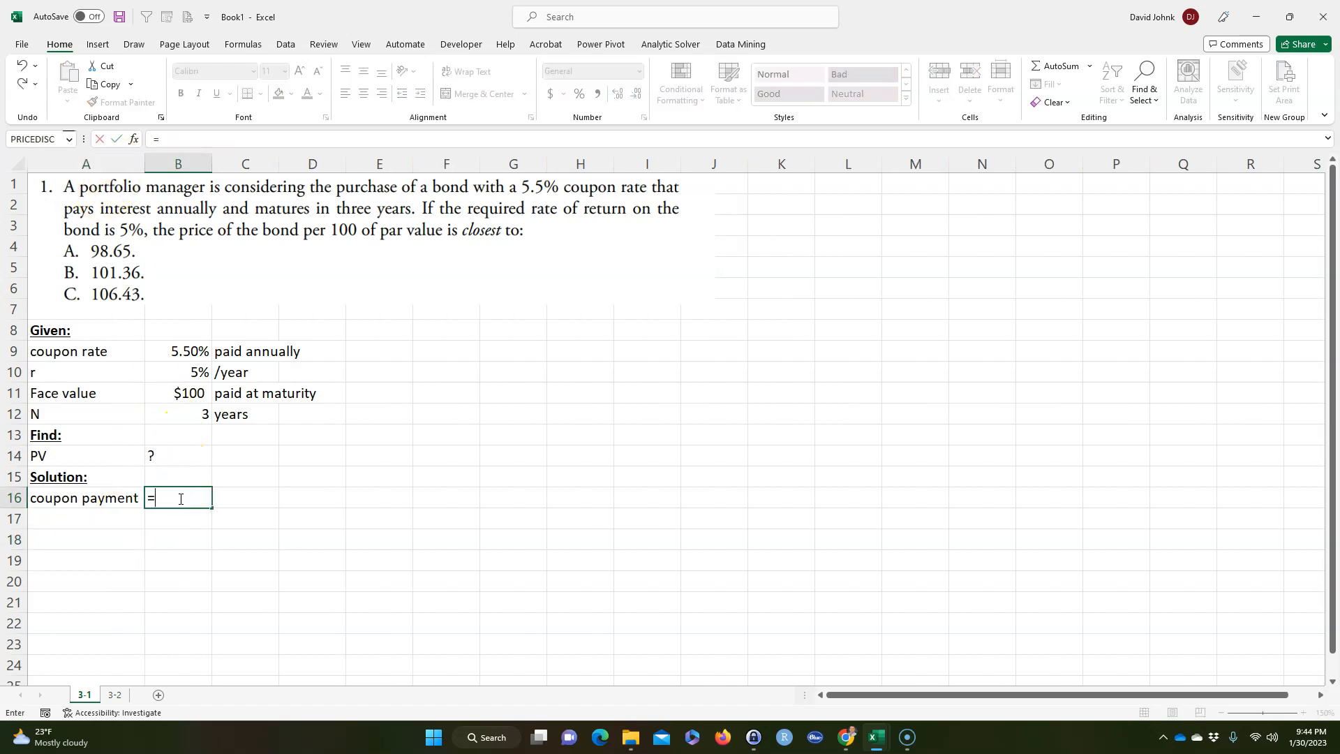
{"action": "left_click", "coordinate": [187, 393]}
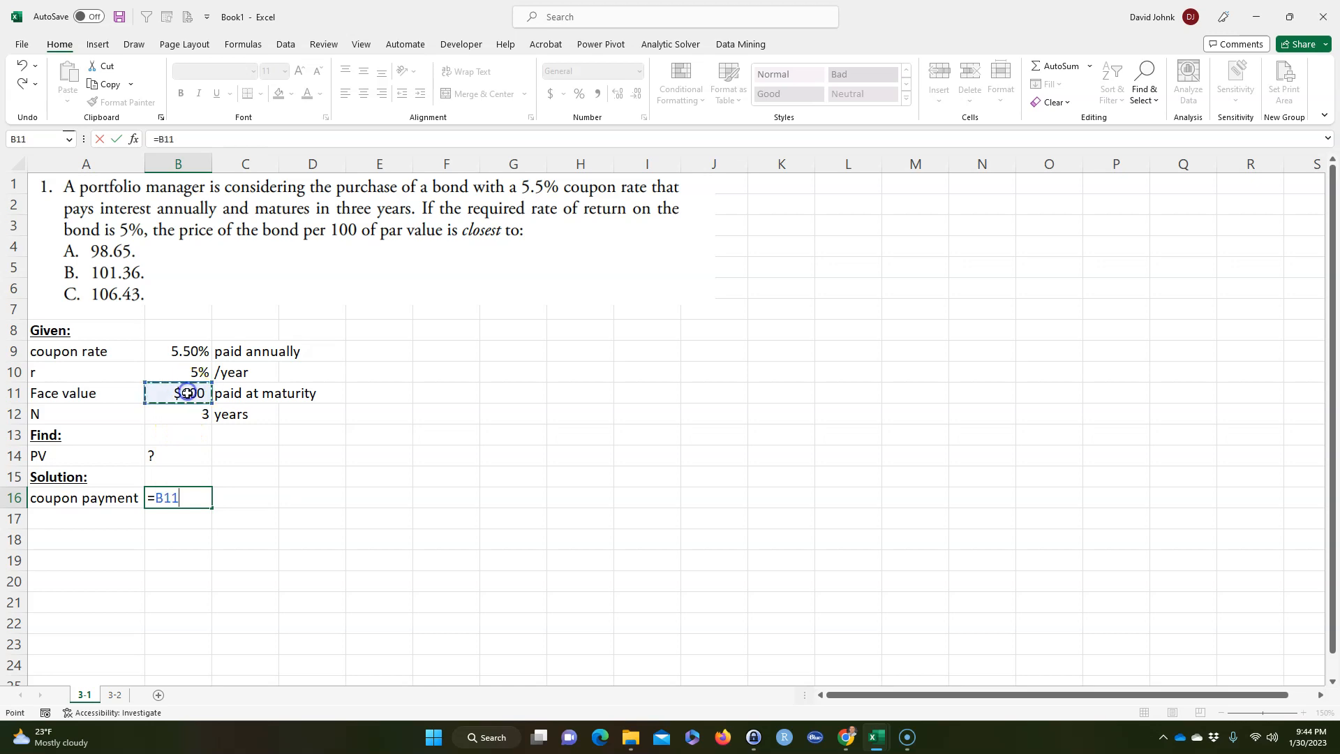
{"action": "type", "text": "*"}
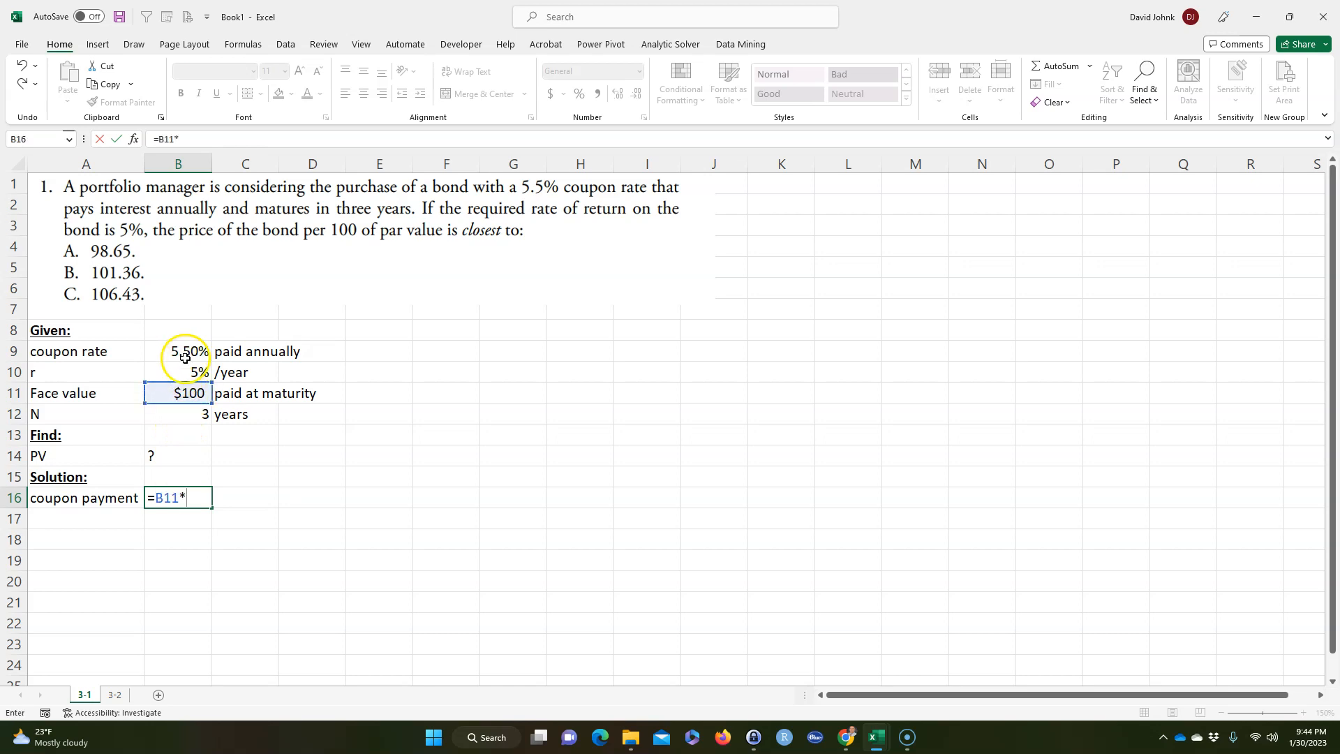
{"action": "left_click", "coordinate": [187, 351]}
{"action": "key", "text": "Return"}
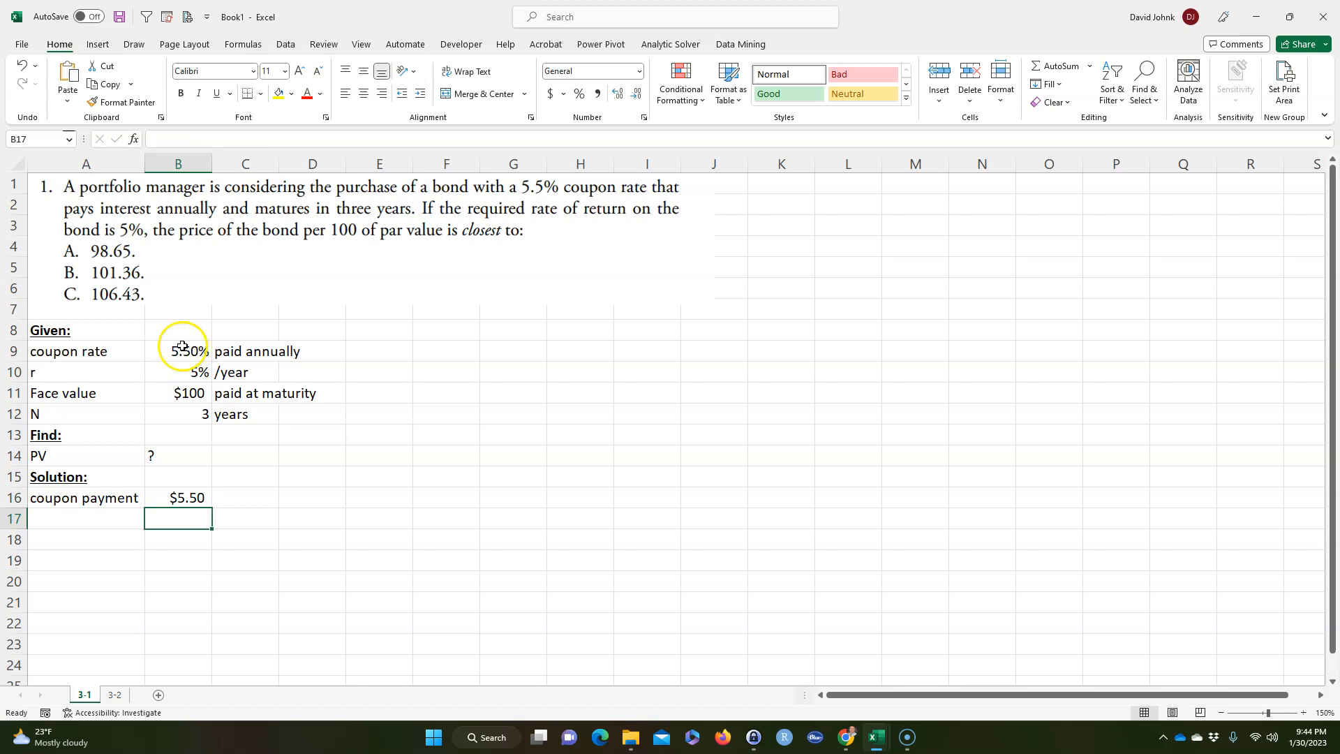
{"action": "left_click", "coordinate": [247, 499]}
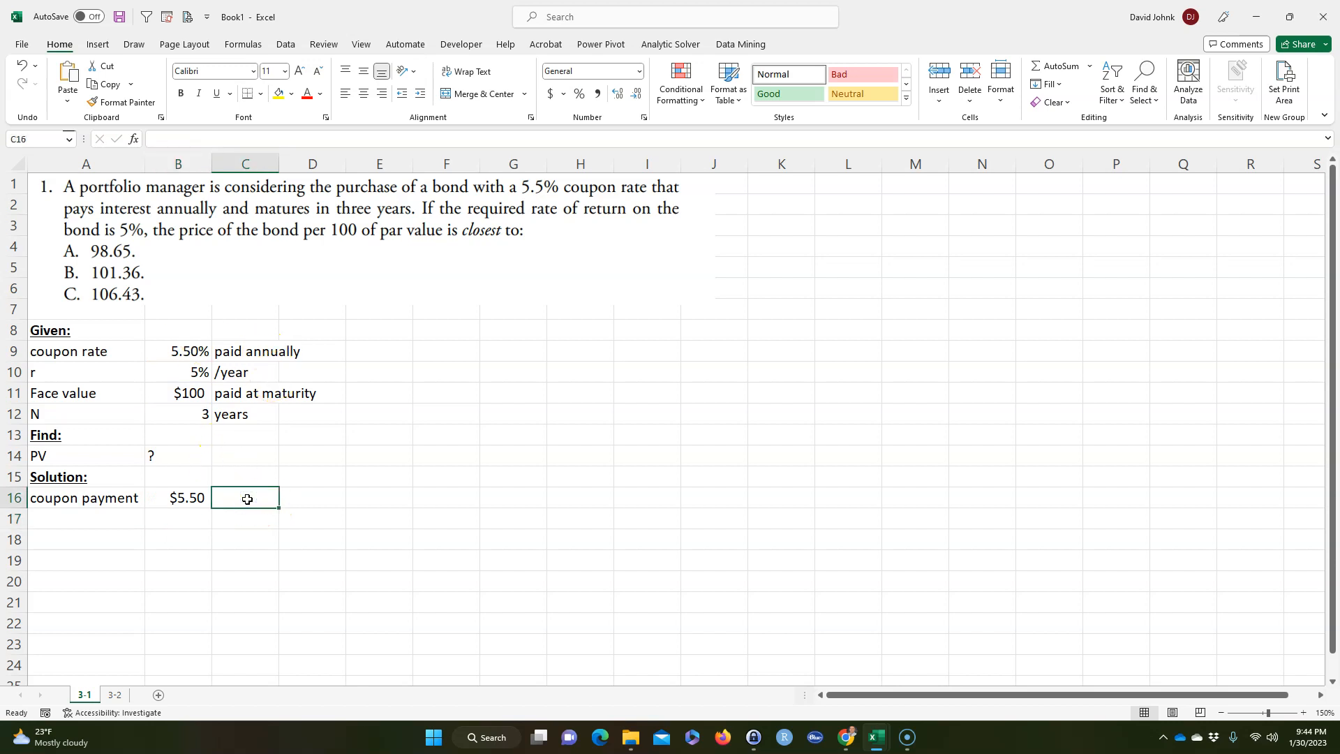
{"action": "type", "text": "per year"}
{"action": "key", "text": "Return"}
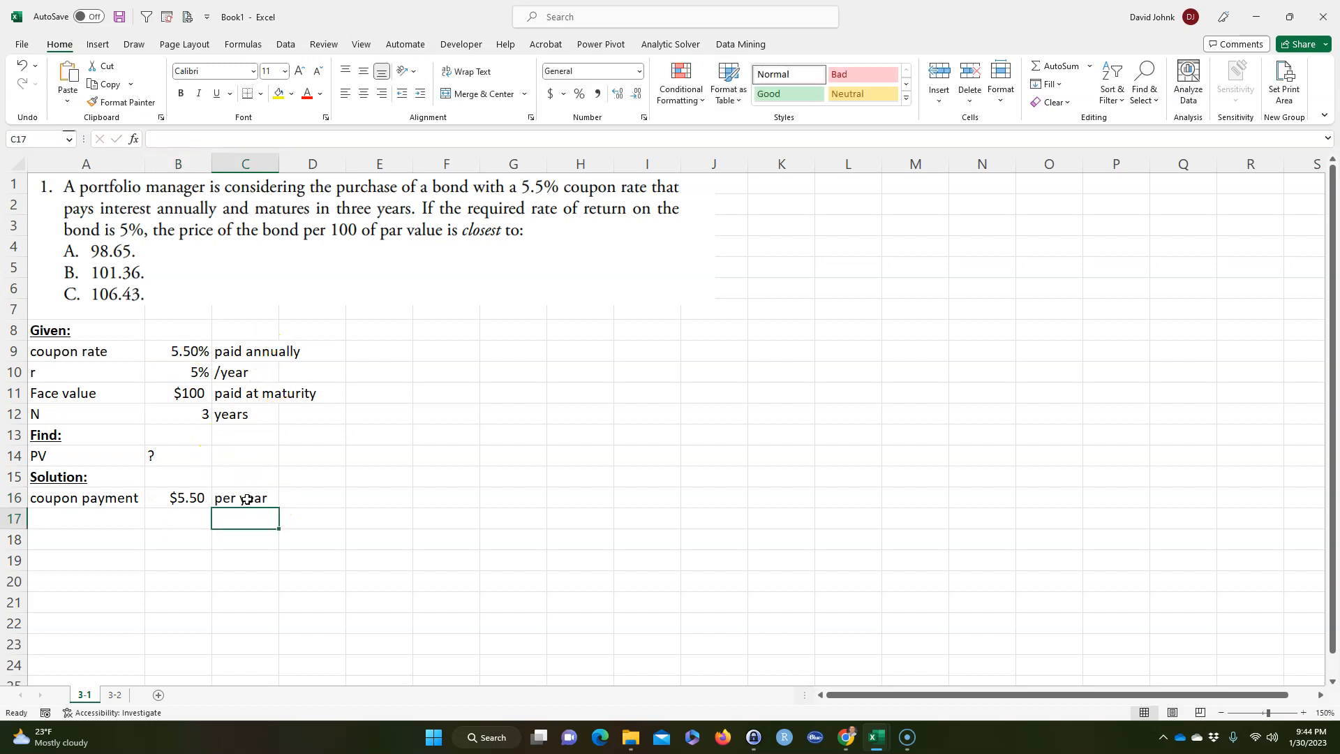
- Display the coupon payment formula as text in cell D16 with FORMULATEXT referring to B16
{"action": "left_click", "coordinate": [302, 500]}
{"action": "type", "text": "=form"}
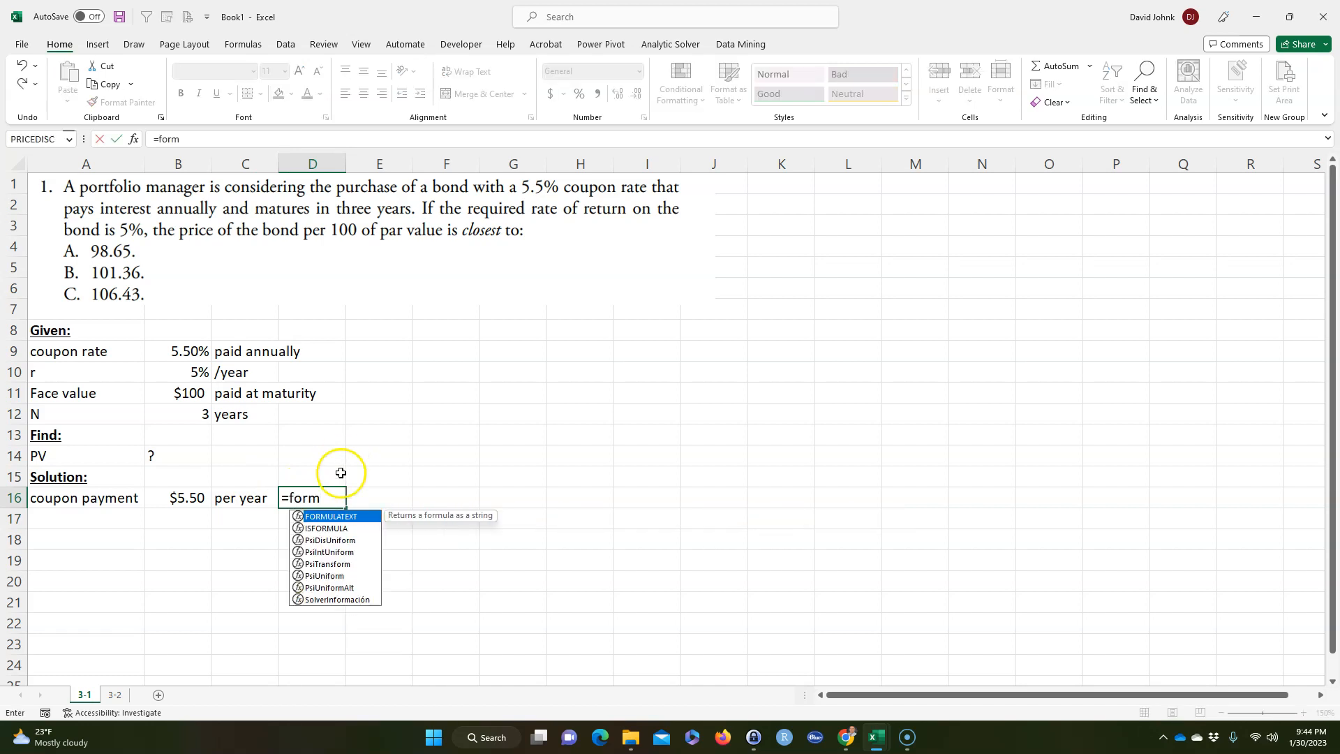
{"action": "double_click", "coordinate": [331, 515]}
{"action": "left_click", "coordinate": [196, 499]}
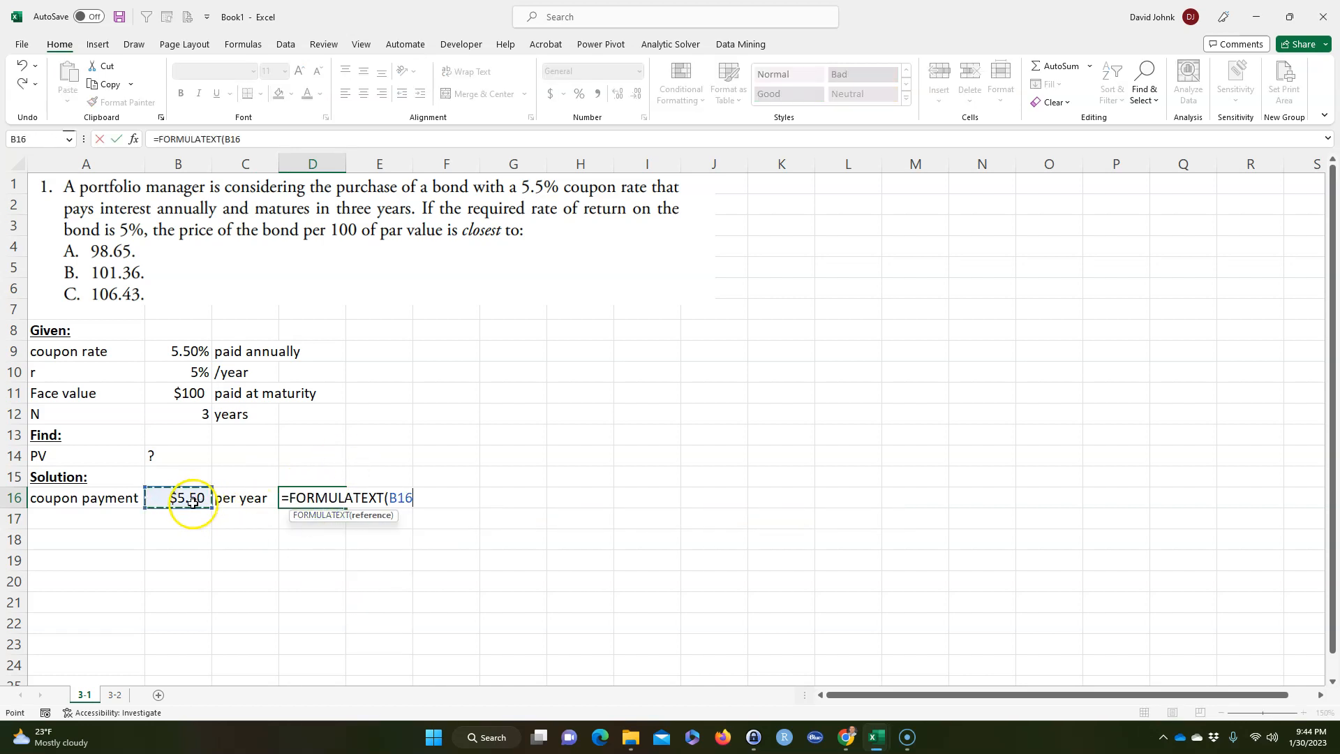
{"action": "key", "text": "Return"}
{"action": "left_click_drag", "start_coordinate": [220, 562], "coordinate": [215, 578]}
- Enter the heading "Year" in cell A17 and list 1, 2, 3 and 3 in A18 to A21
{"action": "left_click", "coordinate": [74, 515]}
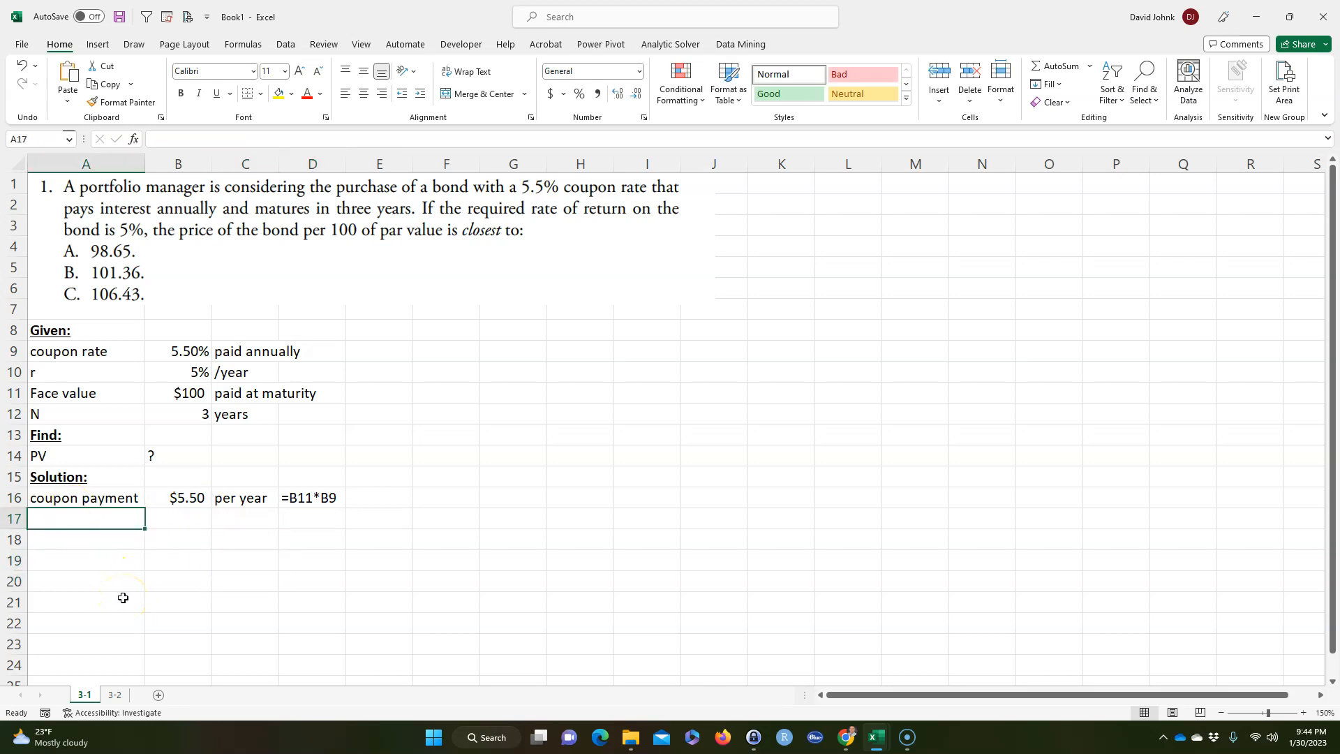
{"action": "type", "text": "Year"}
{"action": "key", "text": "Return"}
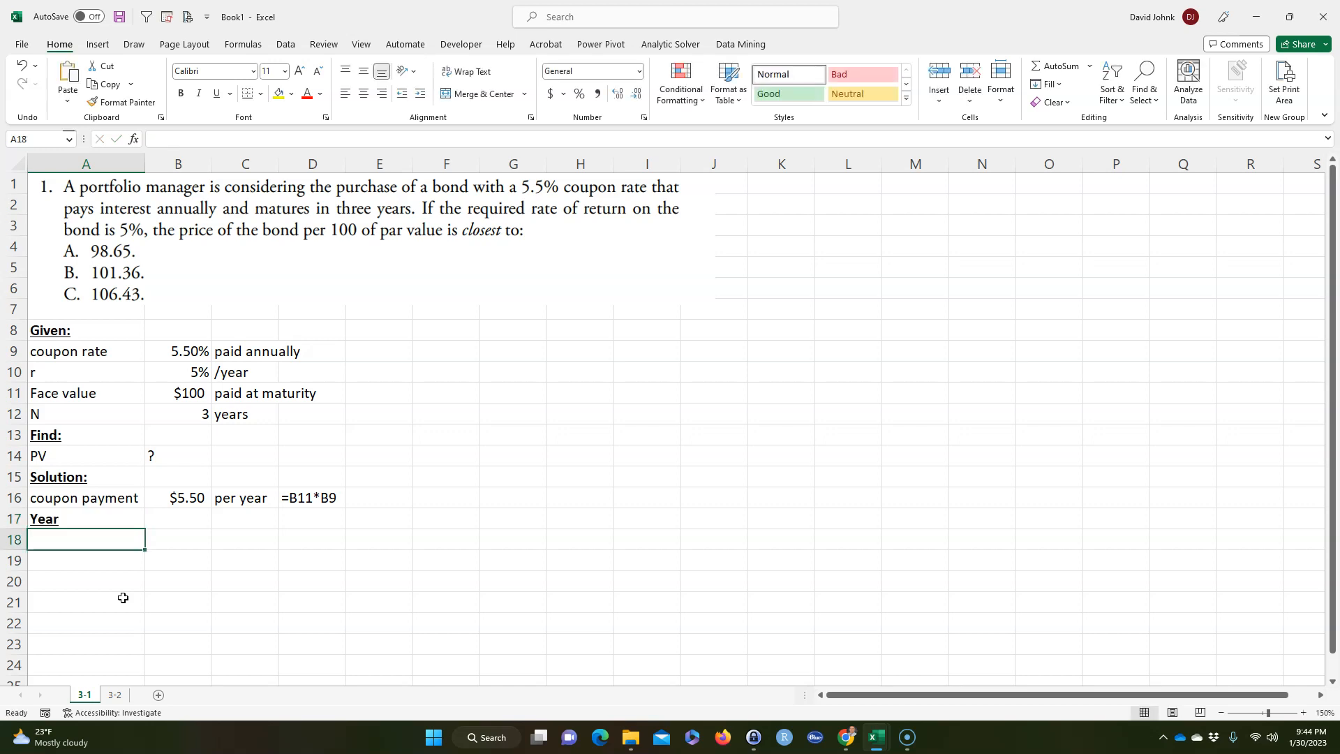
{"action": "type", "text": "1"}
{"action": "key", "text": "Return"}
{"action": "type", "text": "2"}
{"action": "key", "text": "Return"}
{"action": "type", "text": "3"}
{"action": "key", "text": "Return"}
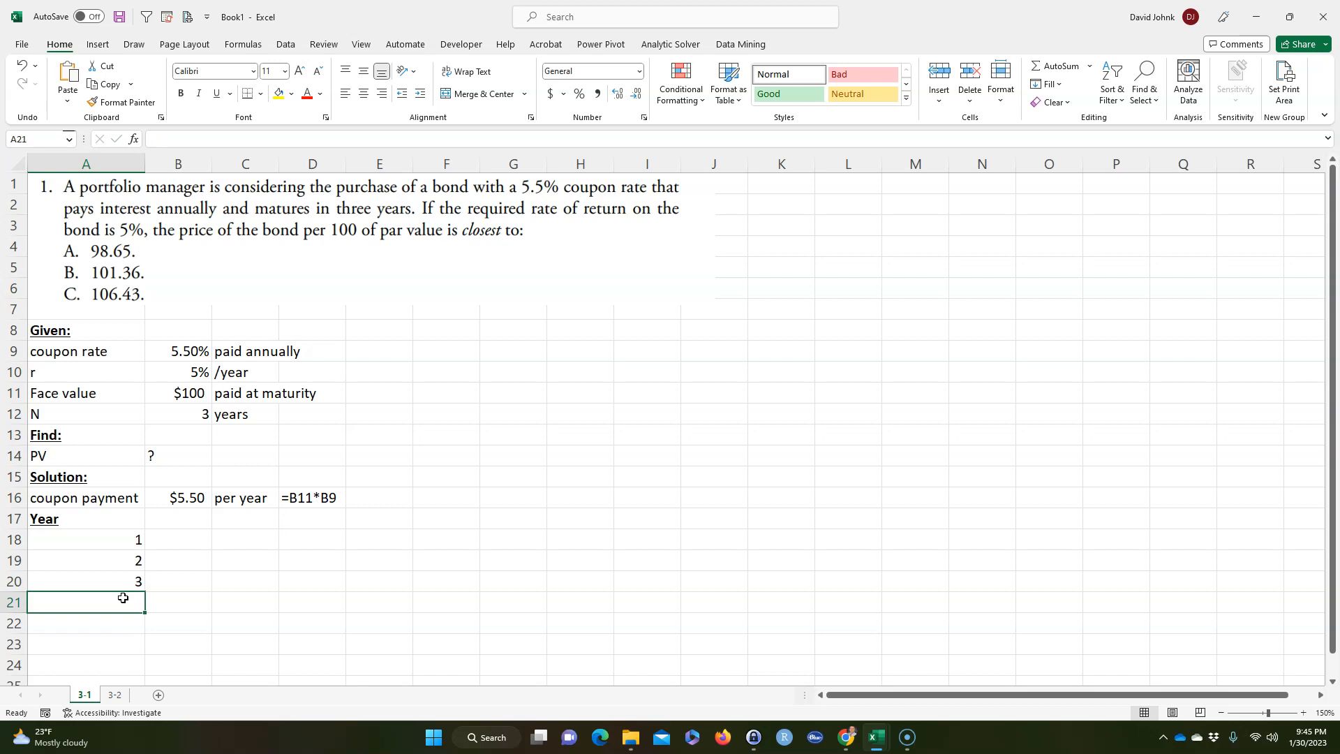
{"action": "type", "text": "3"}
{"action": "key", "text": "Return"}
- Enter the heading "Cash flow" in cell B17 beside the Year heading
{"action": "key", "text": "Up"}
{"action": "key", "text": "Up"}
{"action": "key", "text": "Up"}
{"action": "key", "text": "Up"}
{"action": "key", "text": "Up"}
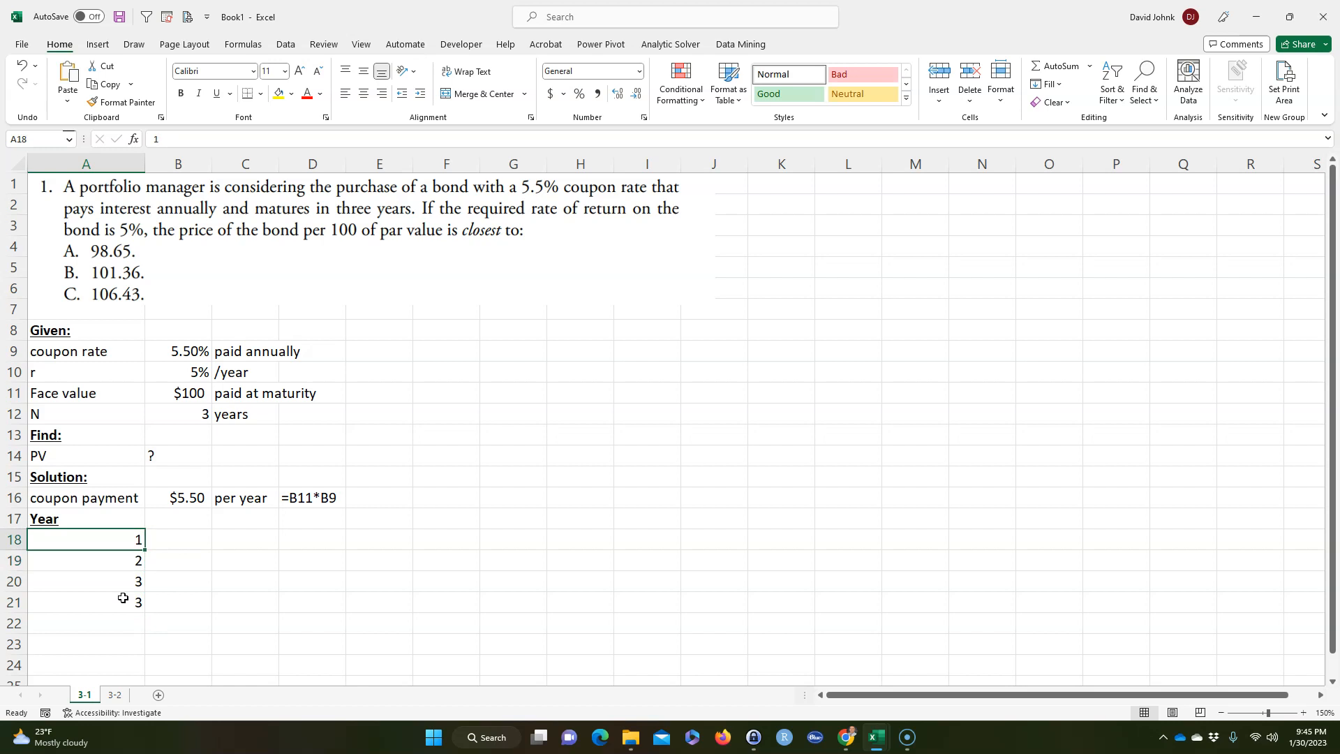
{"action": "key", "text": "Right"}
{"action": "type", "text": "Ca"}
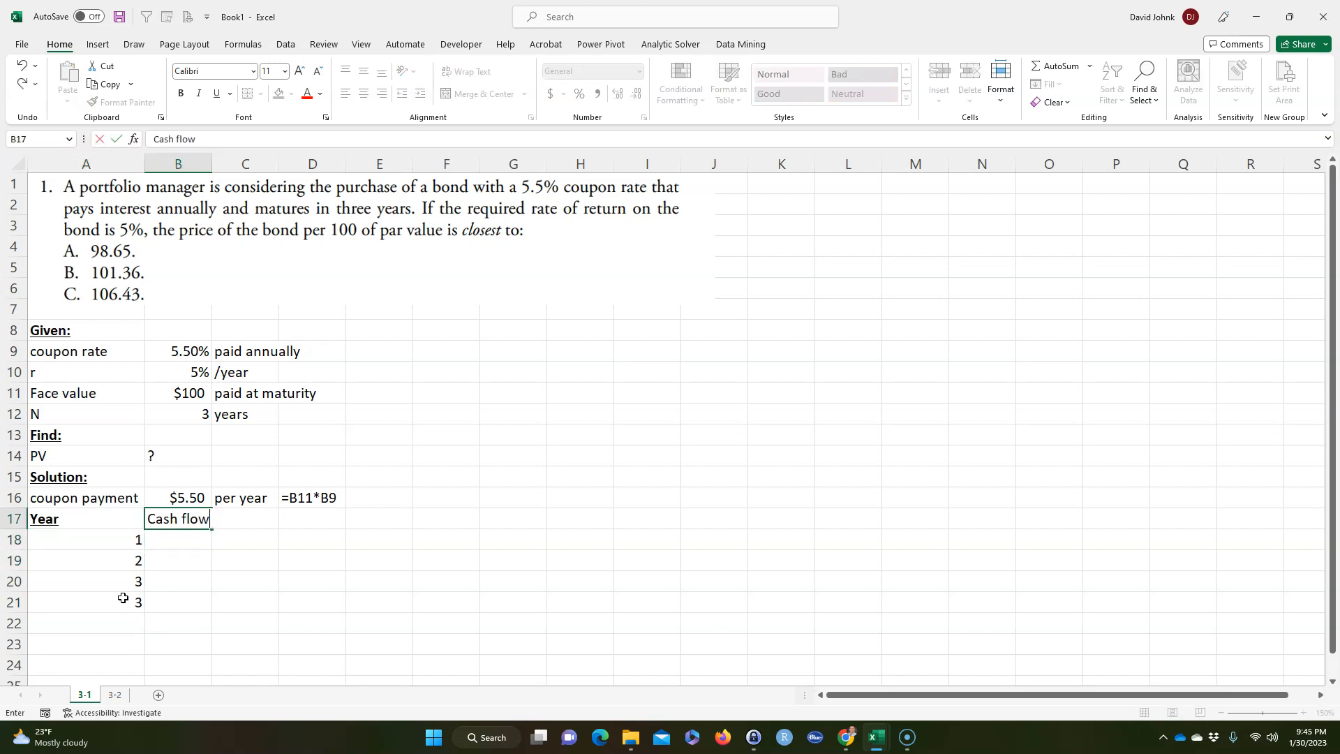
{"action": "key", "text": "Return"}
- Enter =$B$16 in cell B18 as the year 1 cash flow and fill it down to B20
{"action": "type", "text": "="}
{"action": "left_click", "coordinate": [181, 497]}
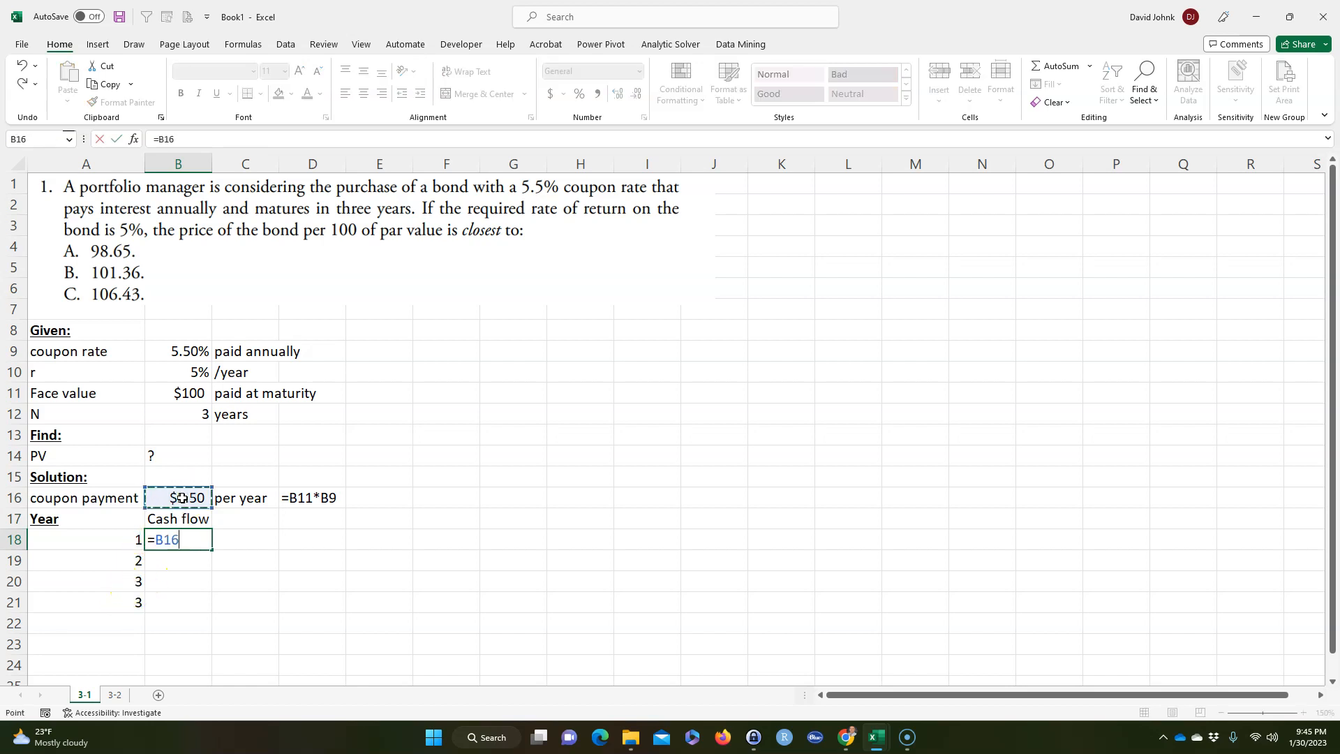
{"action": "key", "text": "F4"}
{"action": "key", "text": "Return"}
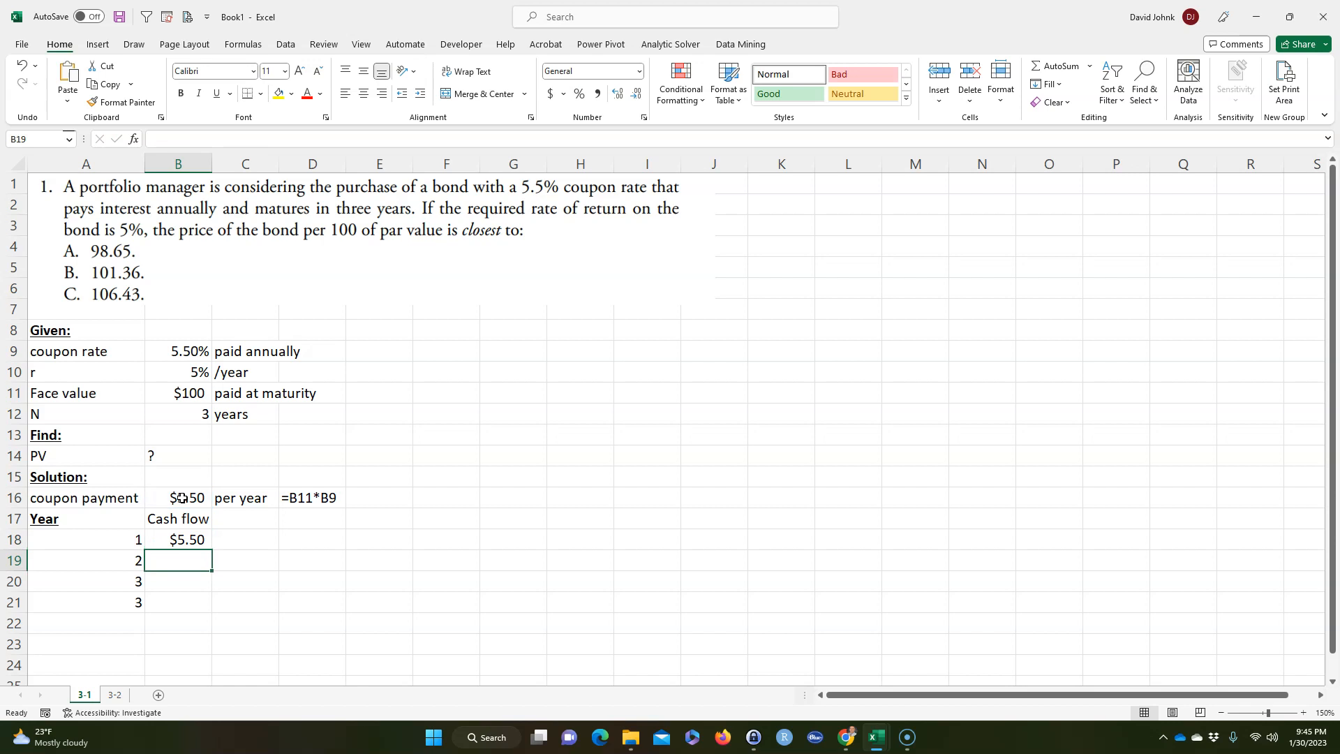
{"action": "left_click", "coordinate": [189, 539]}
{"action": "left_click_drag", "start_coordinate": [212, 550], "coordinate": [211, 586]}
- Copy the FORMULATEXT formula from D16 into cells C18 to C21
{"action": "left_click", "coordinate": [239, 537]}
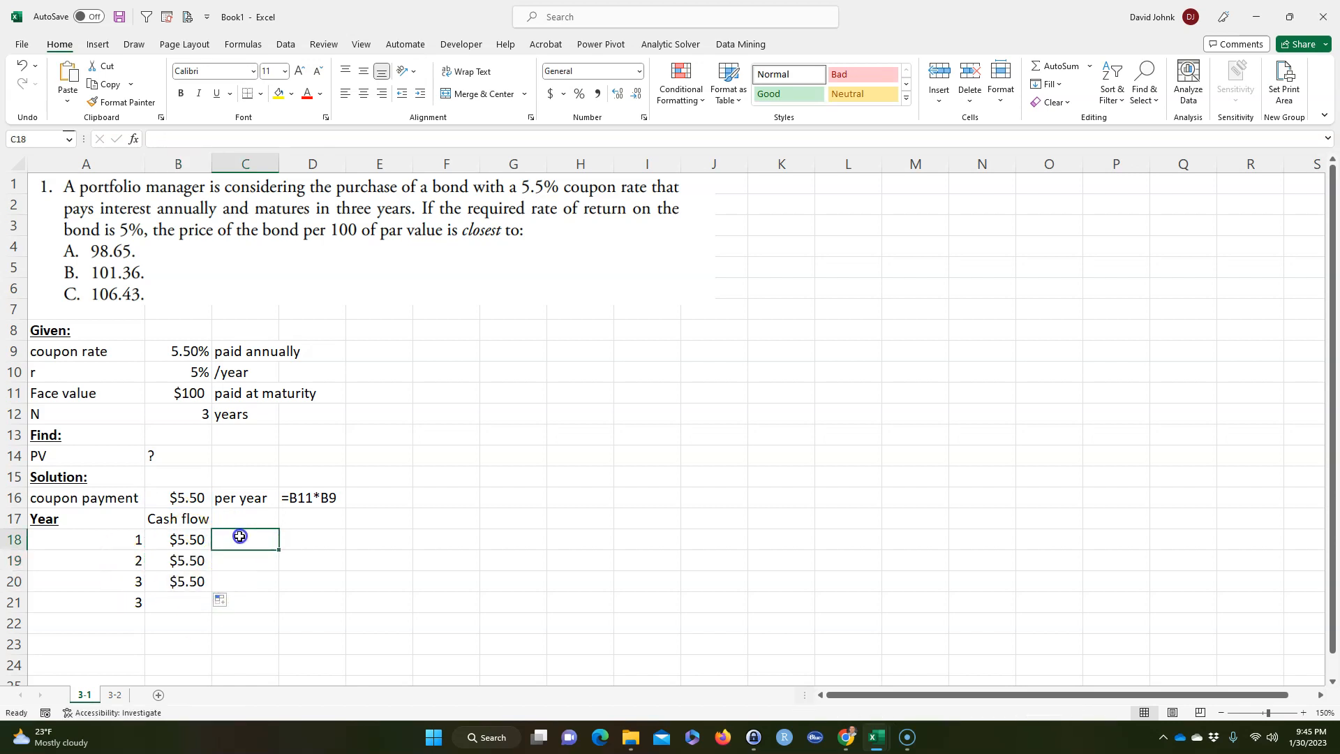
{"action": "left_click", "coordinate": [318, 498]}
{"action": "left_click_drag", "start_coordinate": [231, 541], "coordinate": [228, 601]}
{"action": "type", "text": "#N/A #N/A #N/A #N/A"}
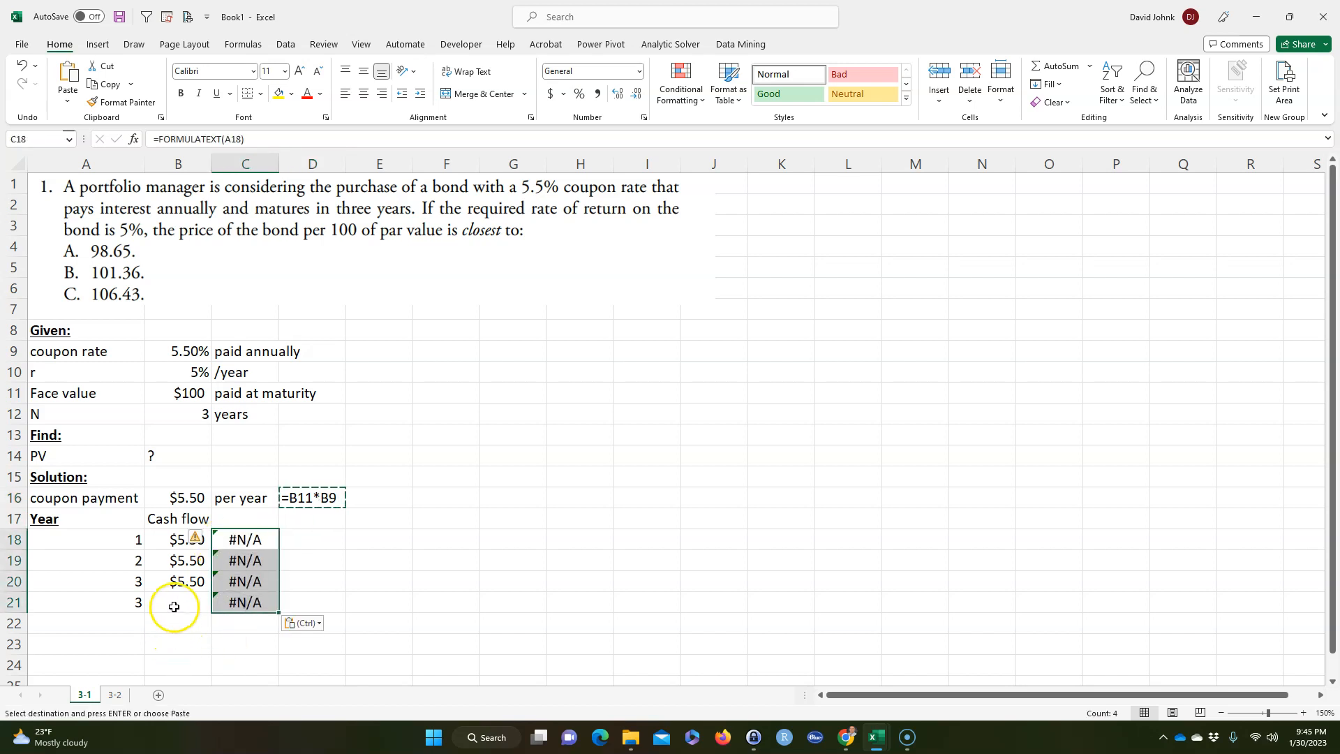
{"action": "key", "text": "Escape"}
- Change the FORMULATEXT reference in C18 to B18 and fill the formula down to C20
{"action": "left_click", "coordinate": [248, 524]}
{"action": "left_click", "coordinate": [246, 537]}
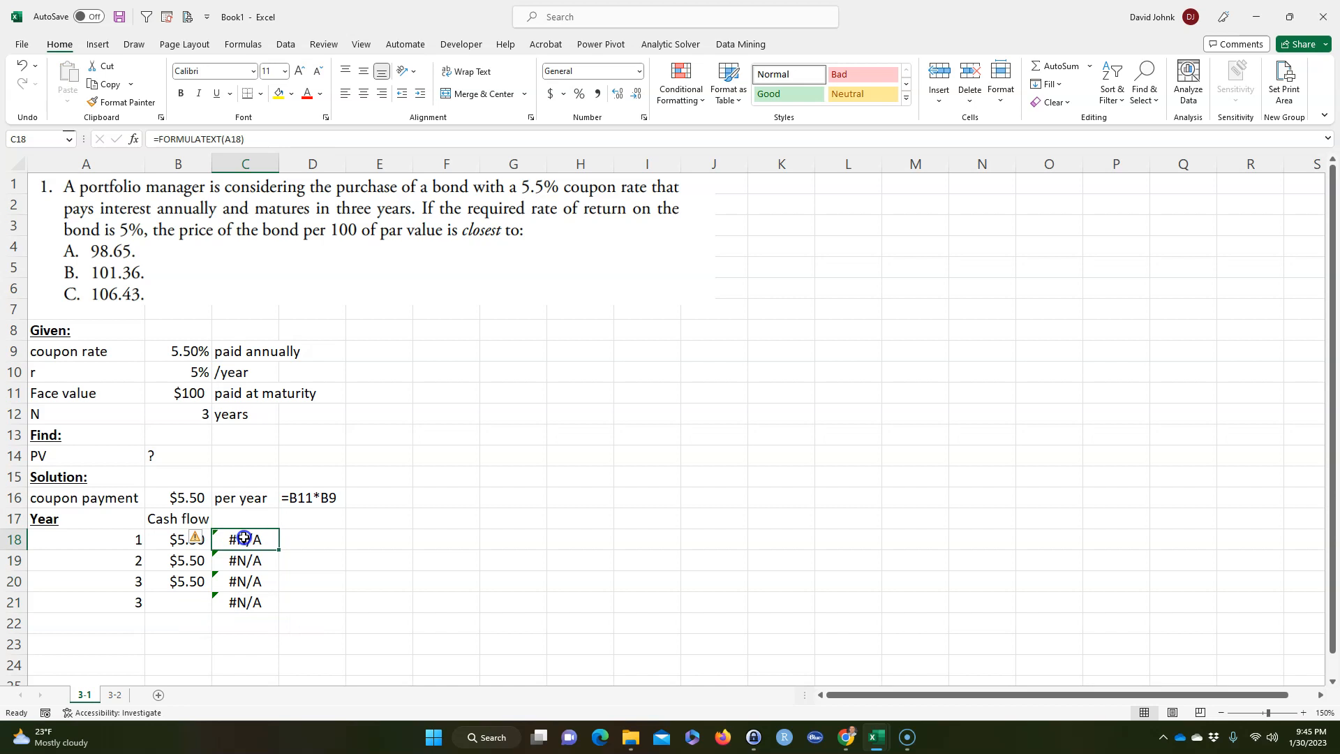
{"action": "double_click", "coordinate": [244, 540]}
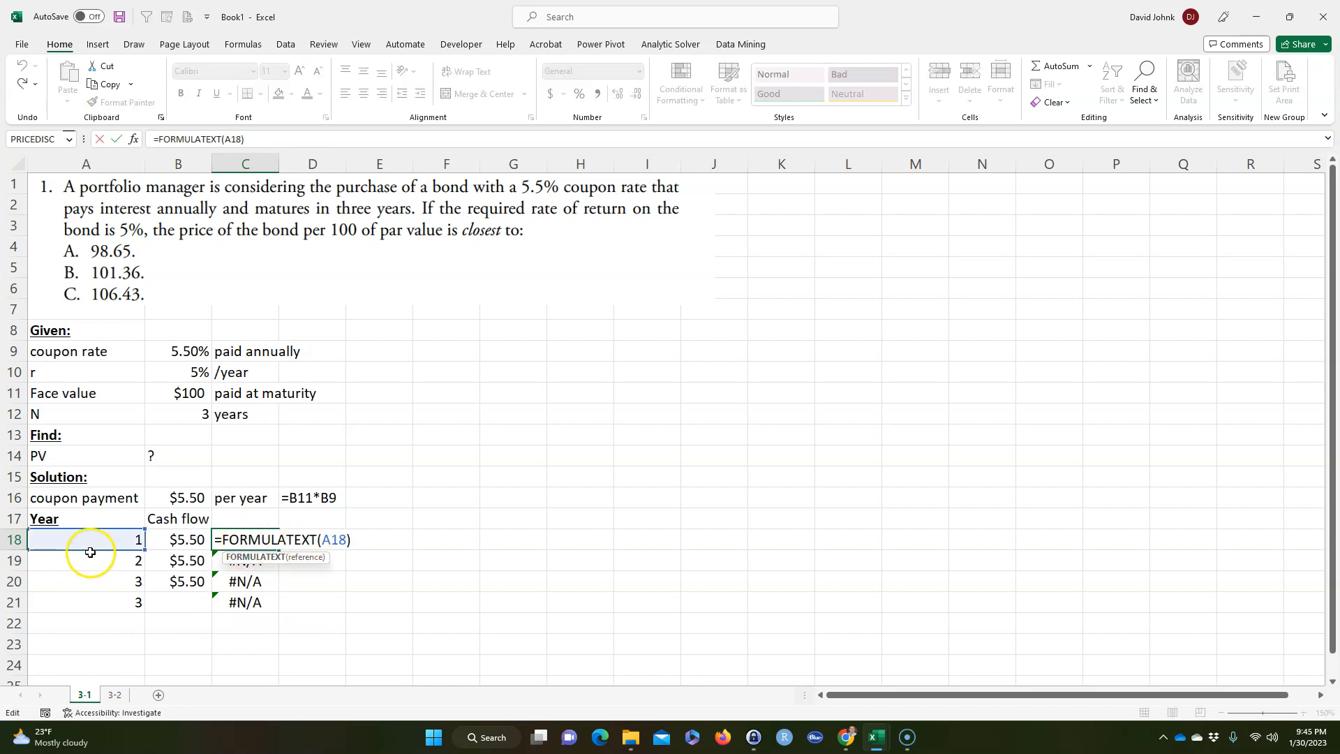
{"action": "left_click_drag", "start_coordinate": [143, 543], "coordinate": [208, 544]}
{"action": "key", "text": "Return"}
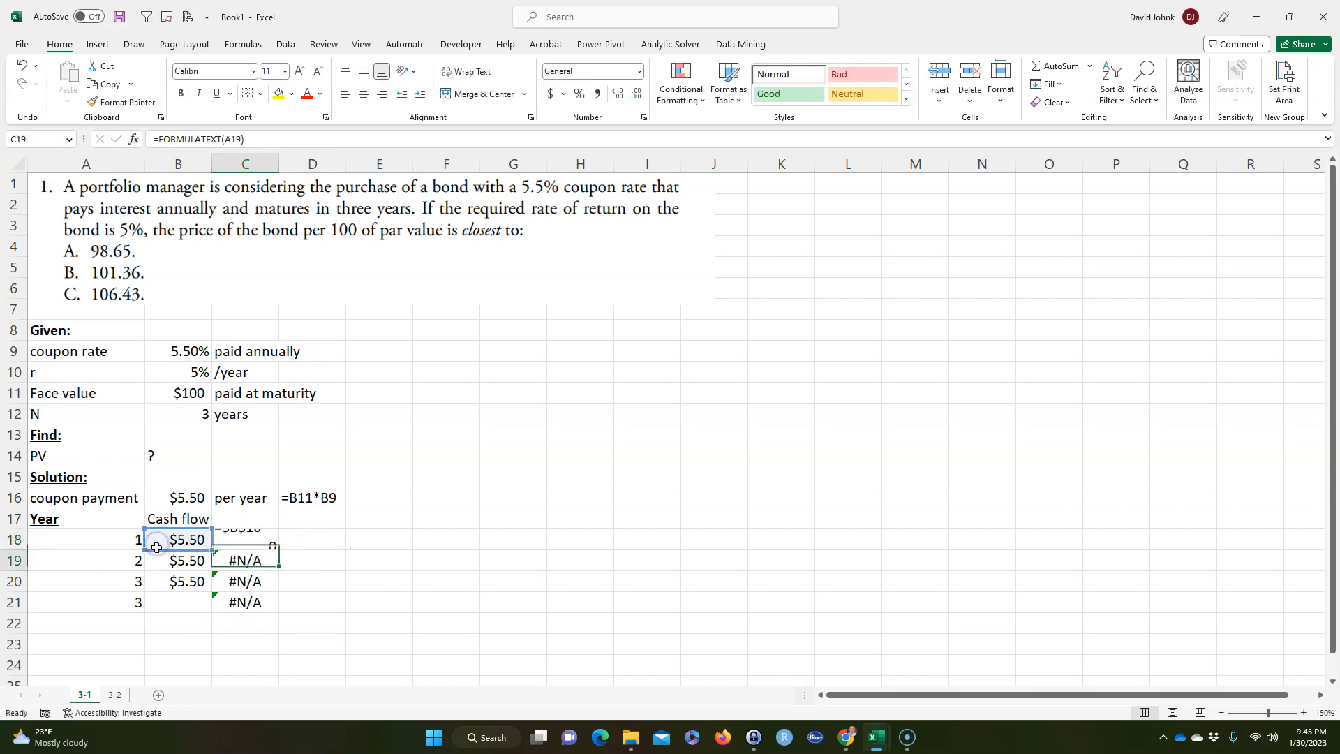
{"action": "left_click", "coordinate": [245, 545]}
{"action": "left_click_drag", "start_coordinate": [278, 551], "coordinate": [276, 597]}
- Enter =B11 in cell B21 as the face value cash flow and extend the formula text from C20 to C21
{"action": "left_click", "coordinate": [173, 604]}
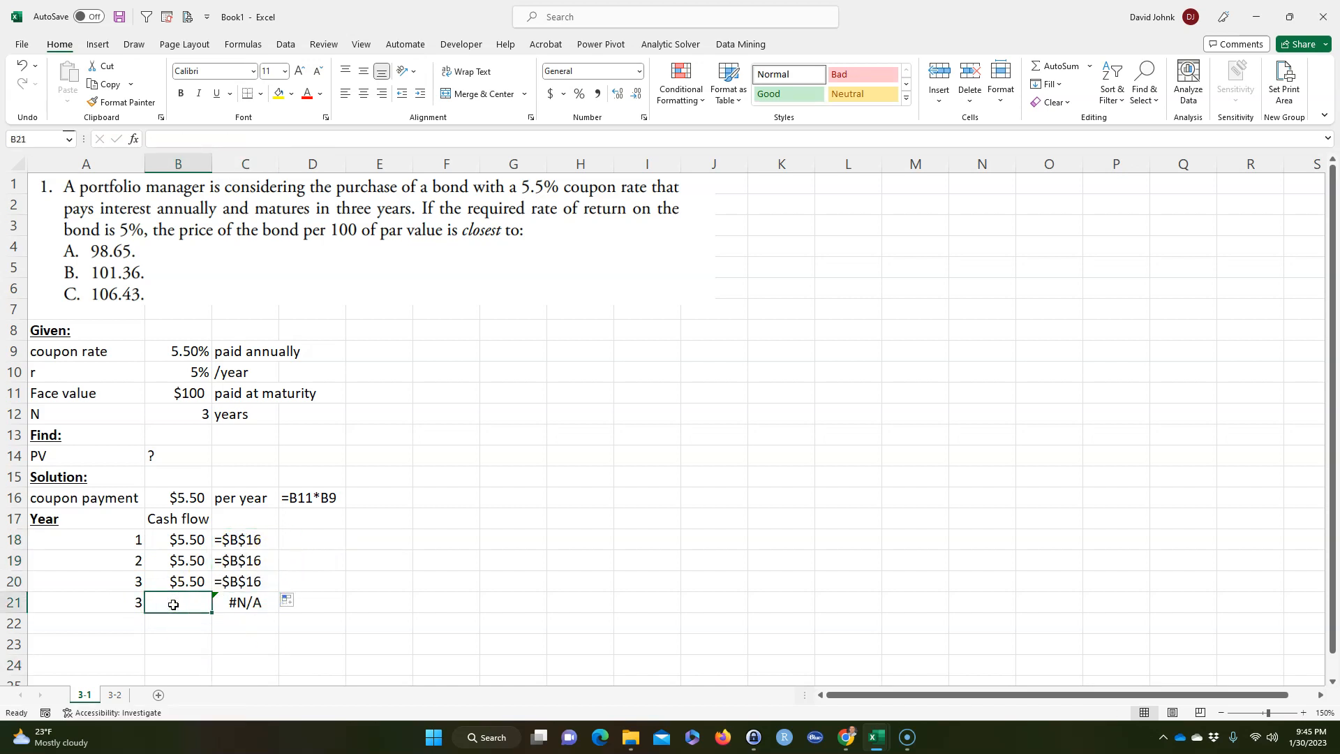
{"action": "type", "text": "="}
{"action": "left_click", "coordinate": [186, 387]}
{"action": "key", "text": "Return"}
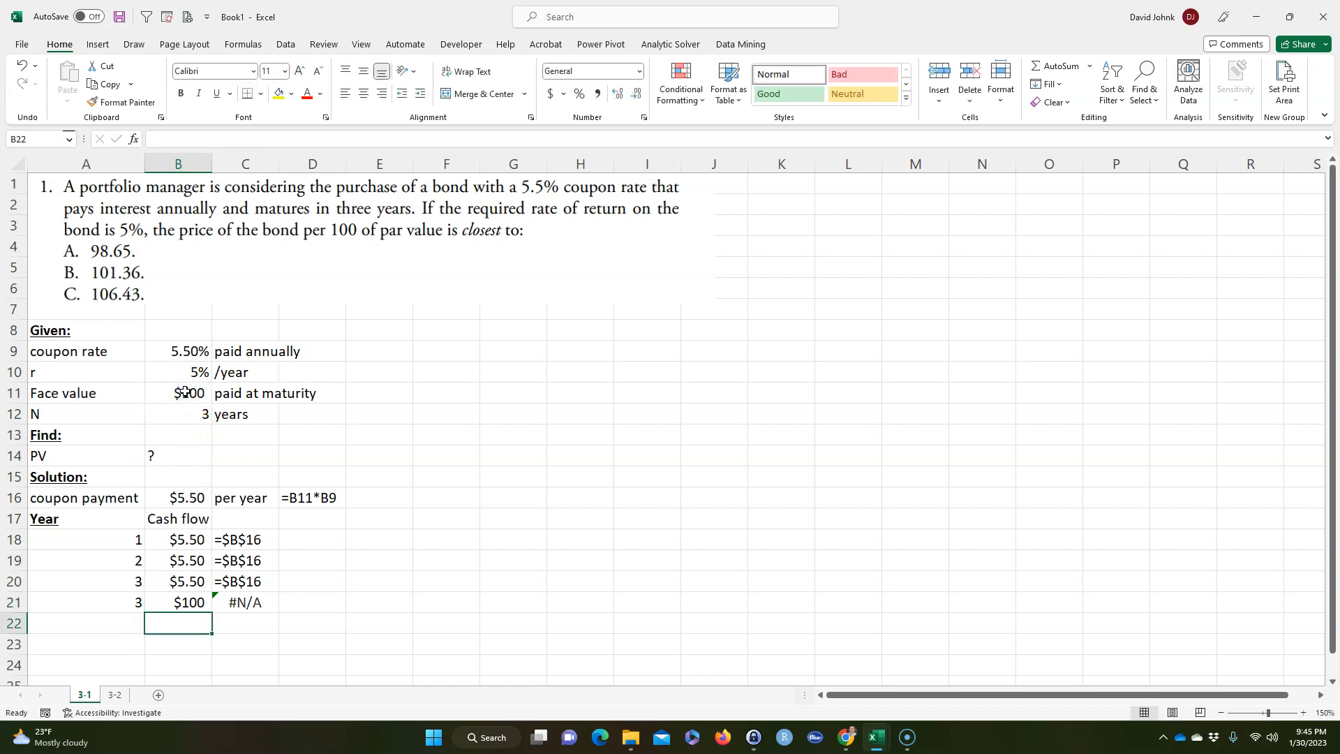
{"action": "left_click", "coordinate": [251, 585]}
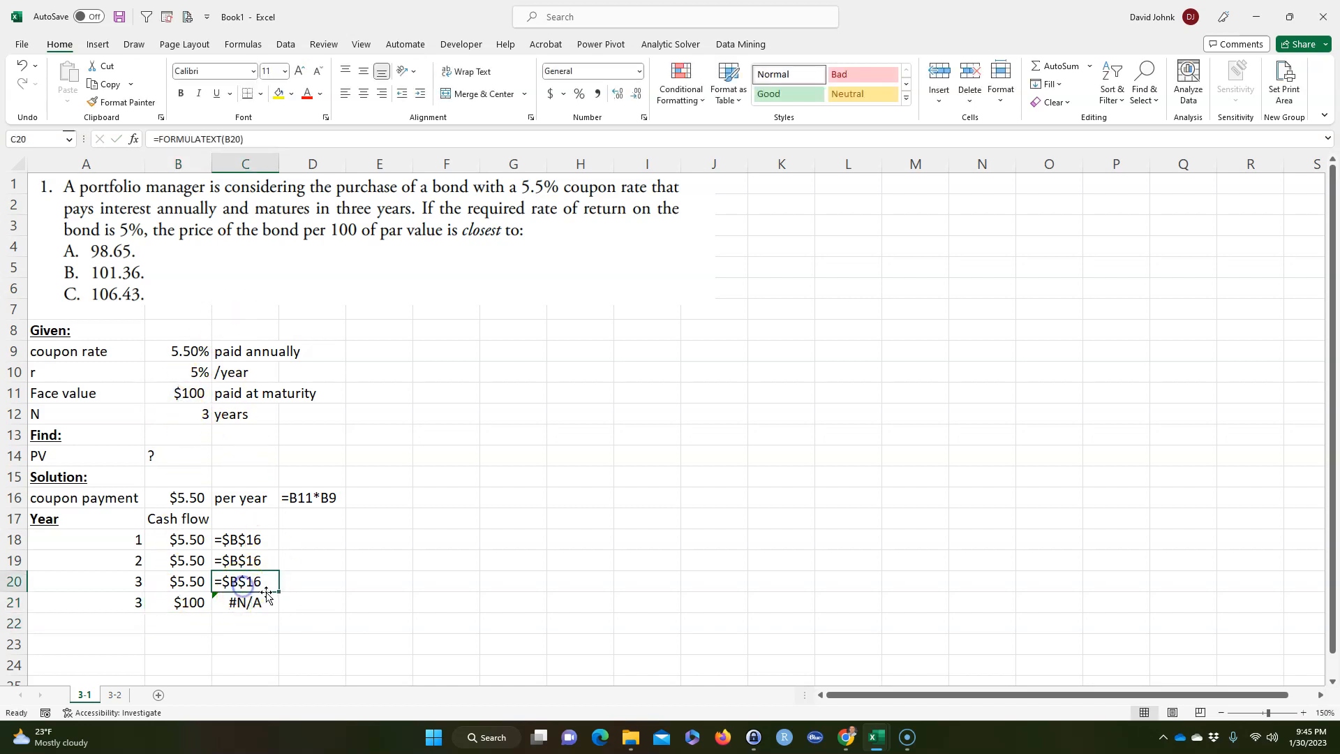
{"action": "left_click_drag", "start_coordinate": [279, 592], "coordinate": [271, 609]}
{"action": "left_click", "coordinate": [222, 647]}
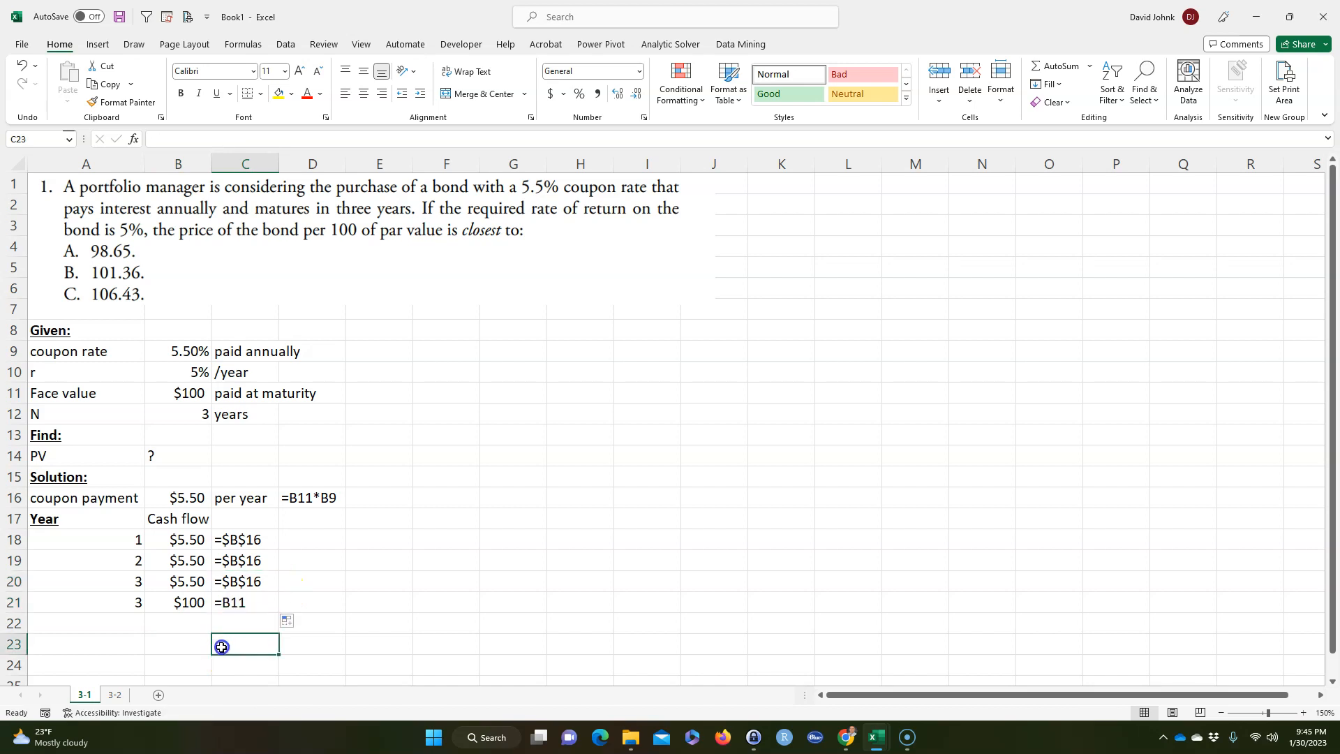
- Enter the heading "PV Cash flow" in cell D17 and autofit column D to it
{"action": "left_click", "coordinate": [319, 519]}
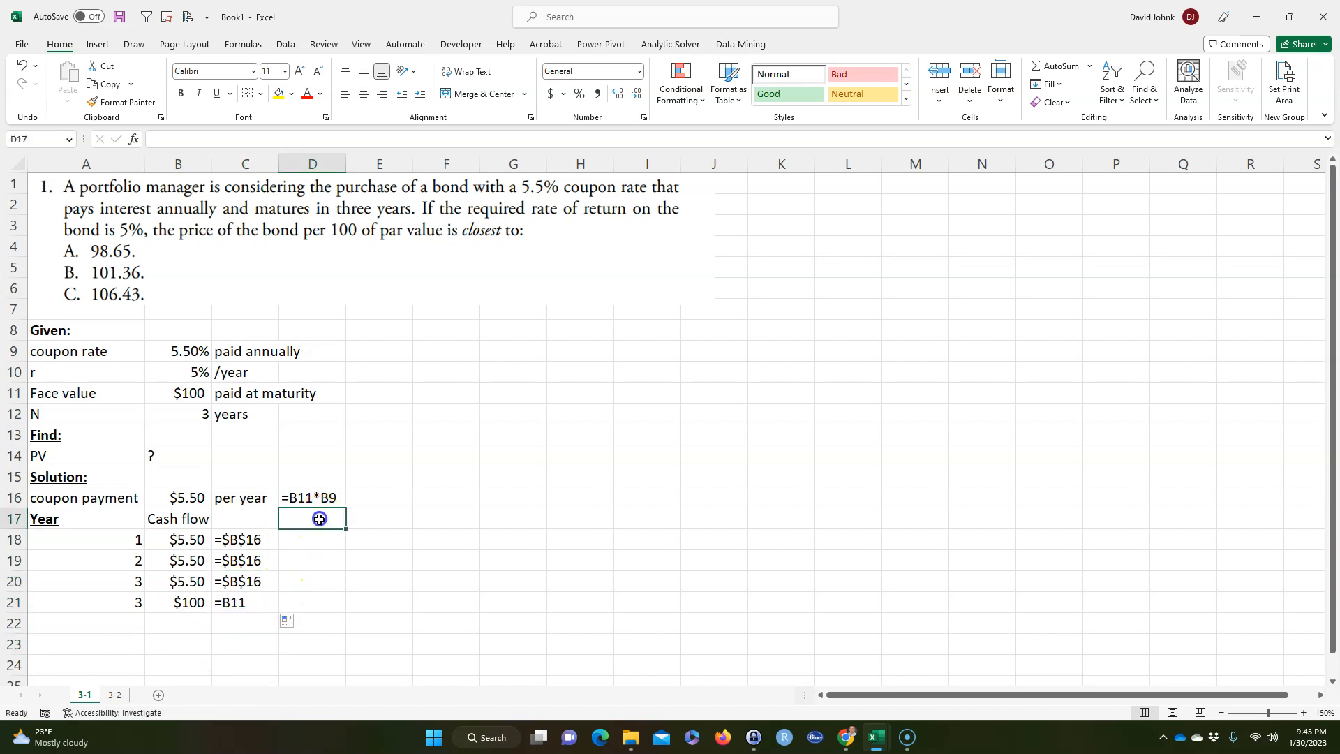
{"action": "type", "text": "PV"}
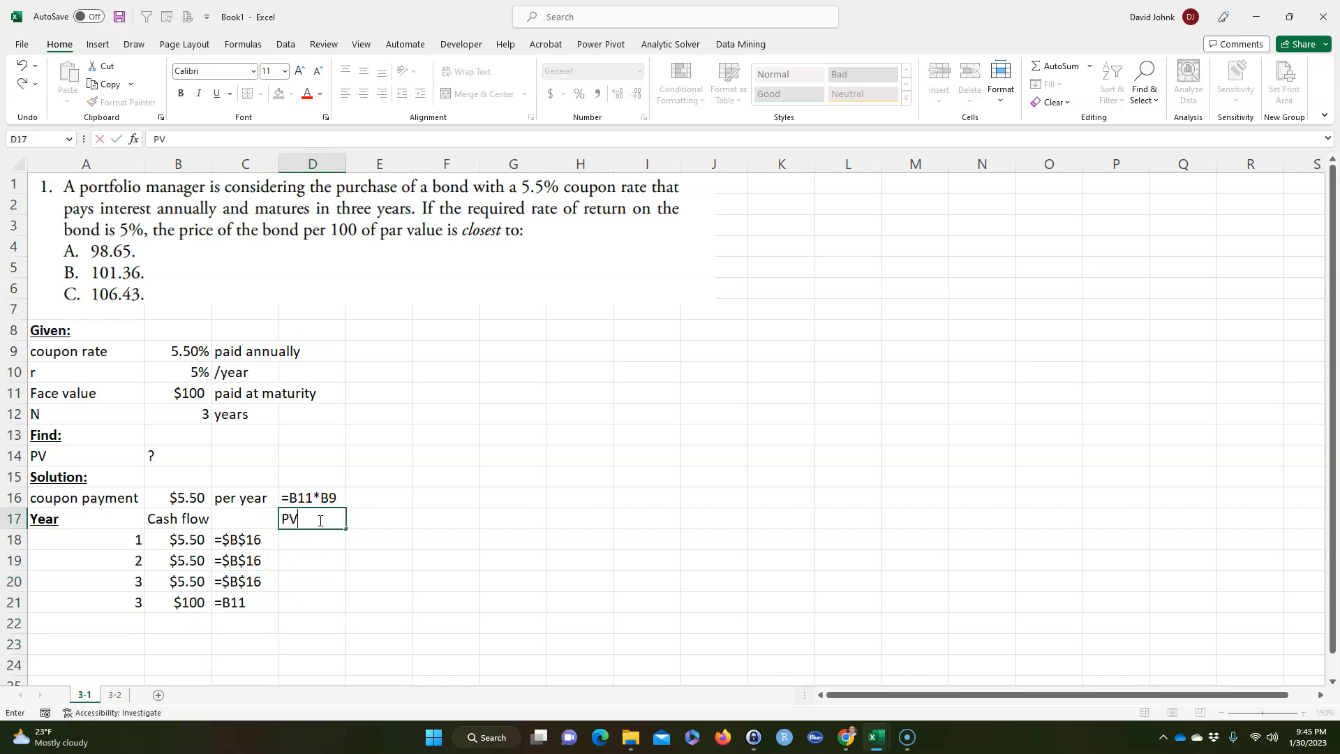
{"action": "type", "text": " Cash flow"}
{"action": "key", "text": "Return"}
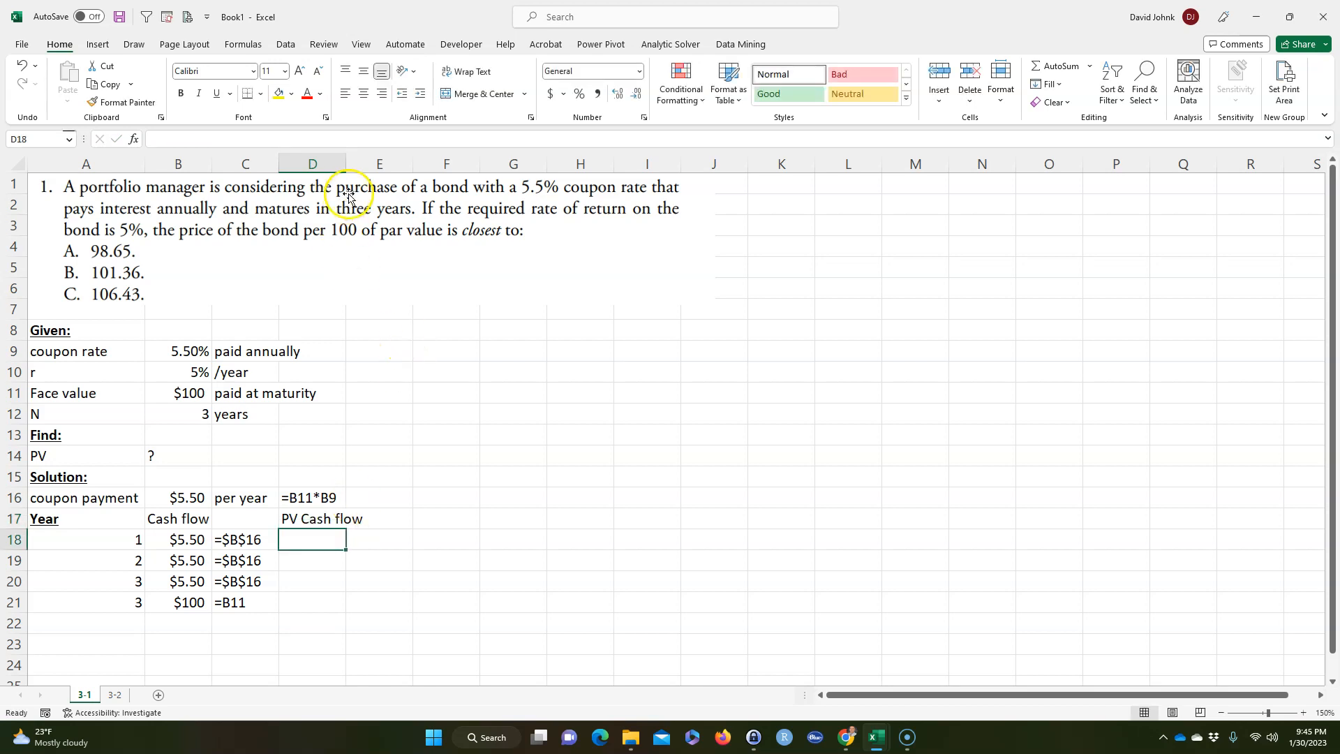
{"action": "double_click", "coordinate": [347, 164]}
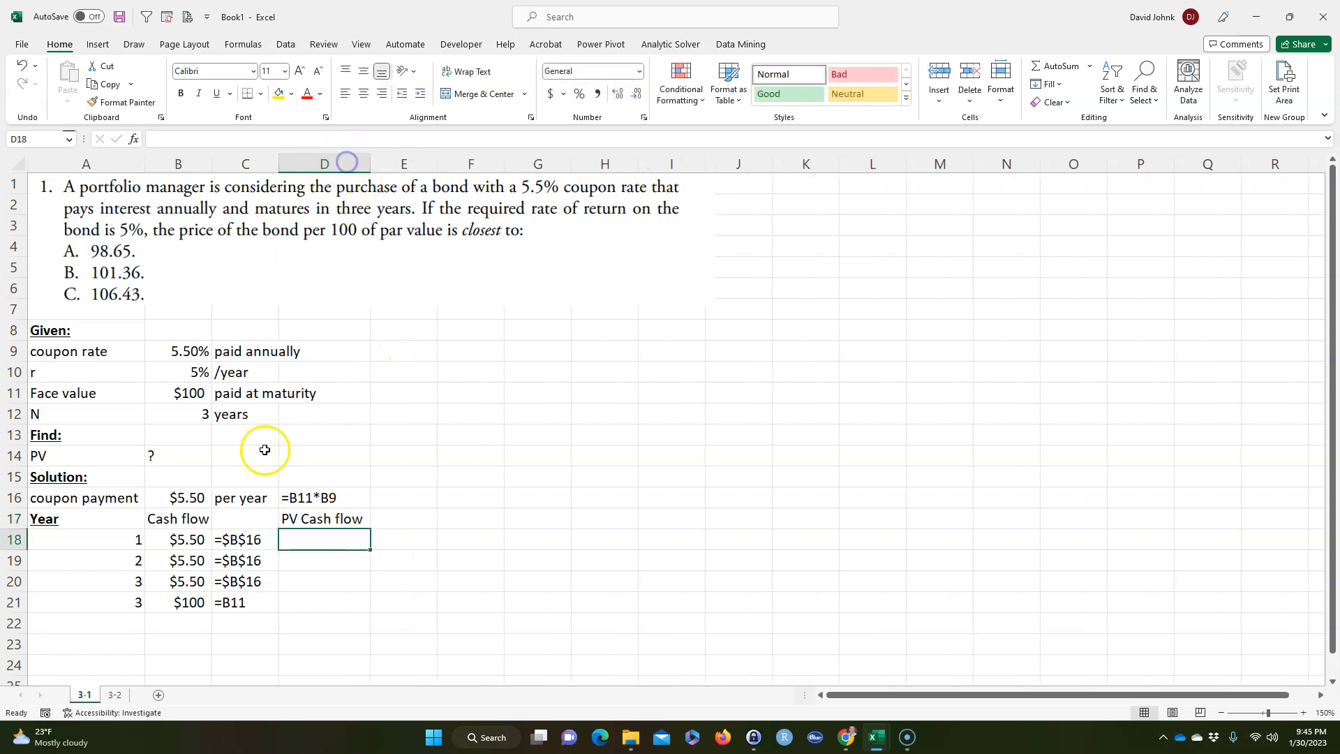
- Remove the bold and underline formatting from the Year heading in A17
{"action": "left_click", "coordinate": [181, 540]}
{"action": "left_click", "coordinate": [181, 562]}
{"action": "left_click", "coordinate": [179, 582]}
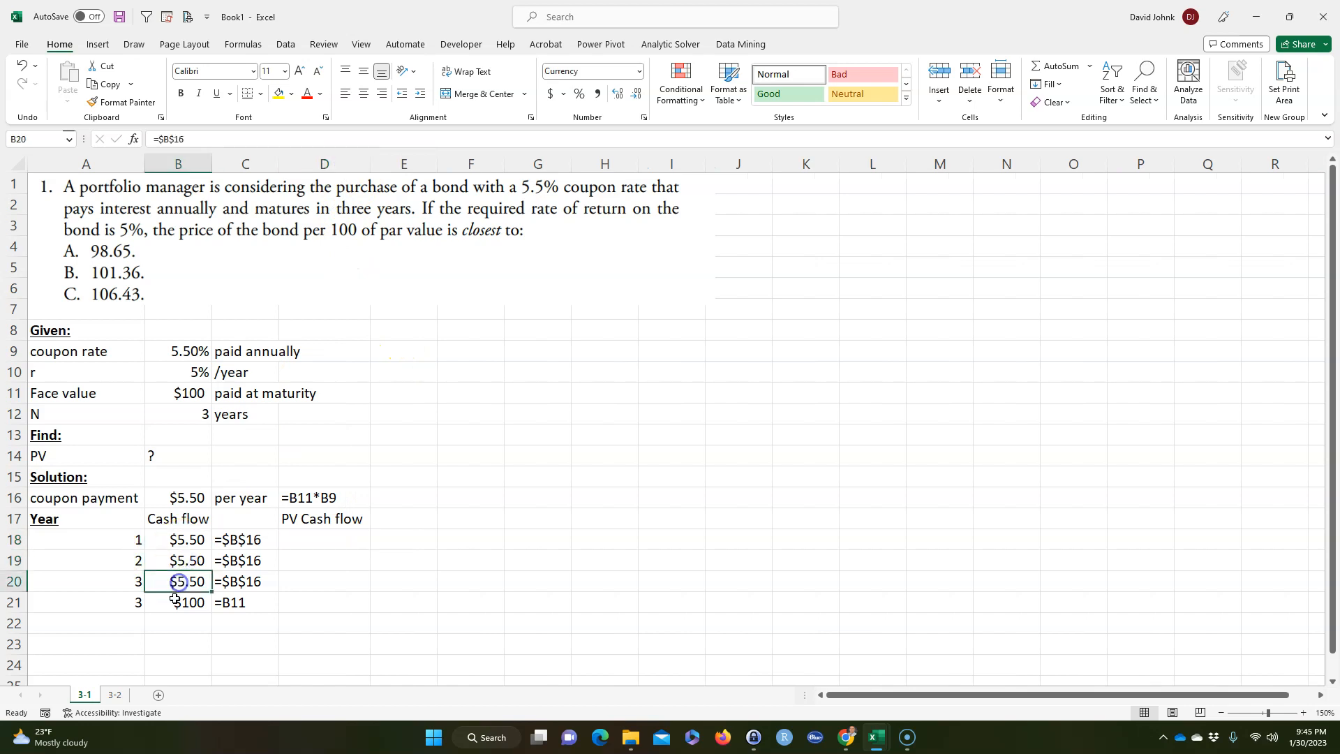
{"action": "left_click", "coordinate": [183, 605]}
{"action": "left_click", "coordinate": [67, 521]}
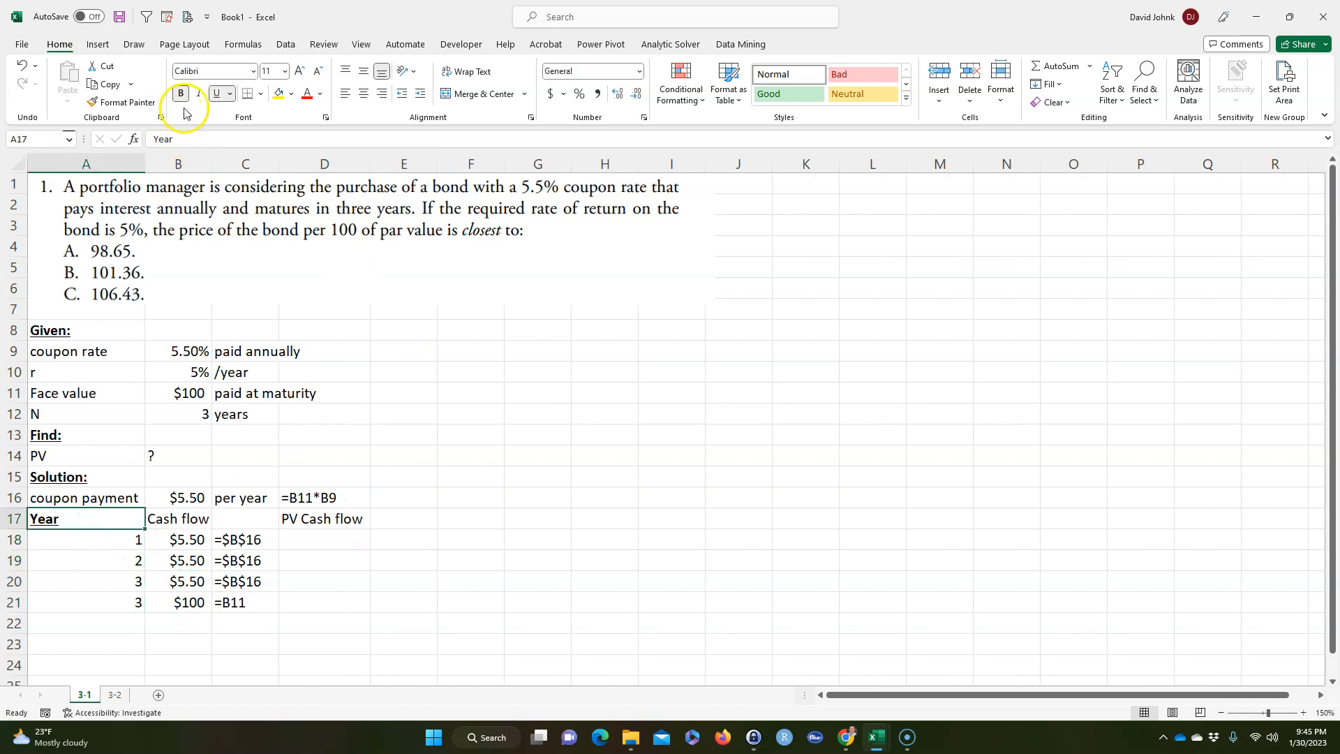
- Calculate the present value of the year 1 cash flow in D18 with =B18/(1+$B$10)^A18
{"action": "left_click", "coordinate": [331, 540]}
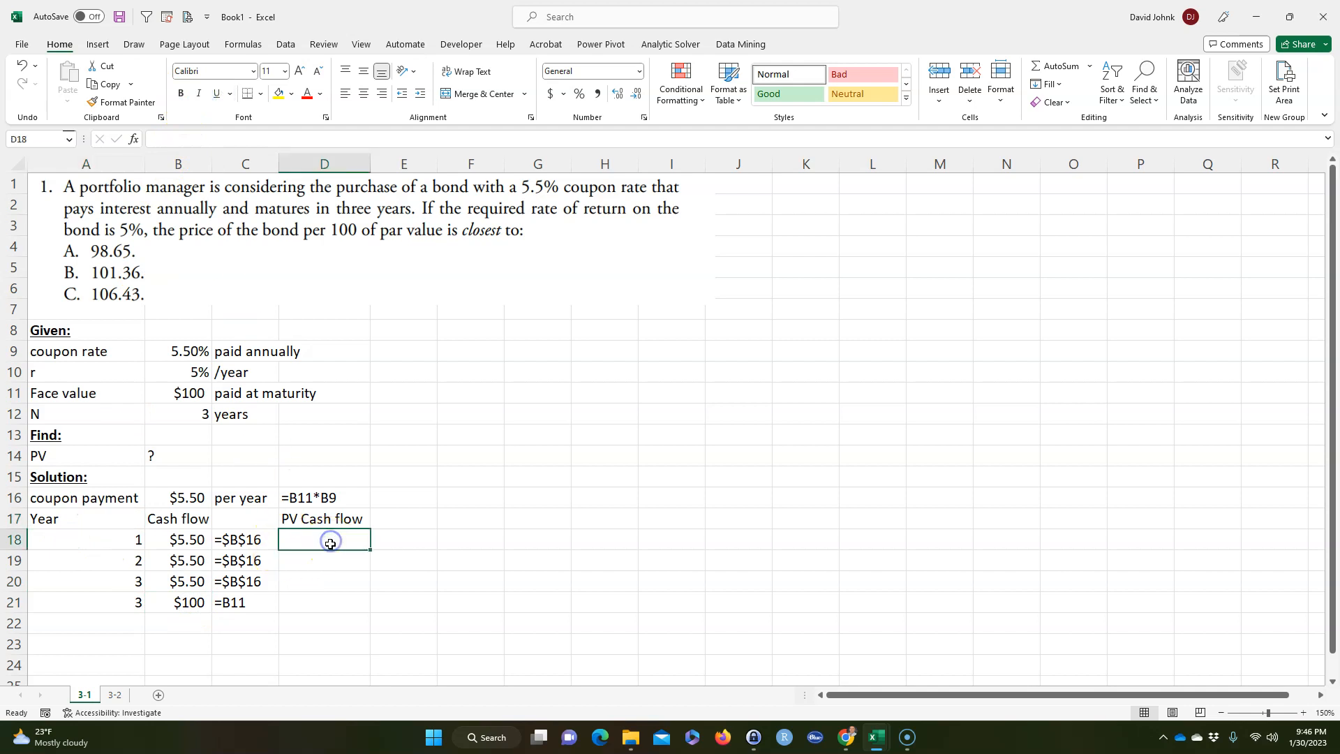
{"action": "type", "text": "="}
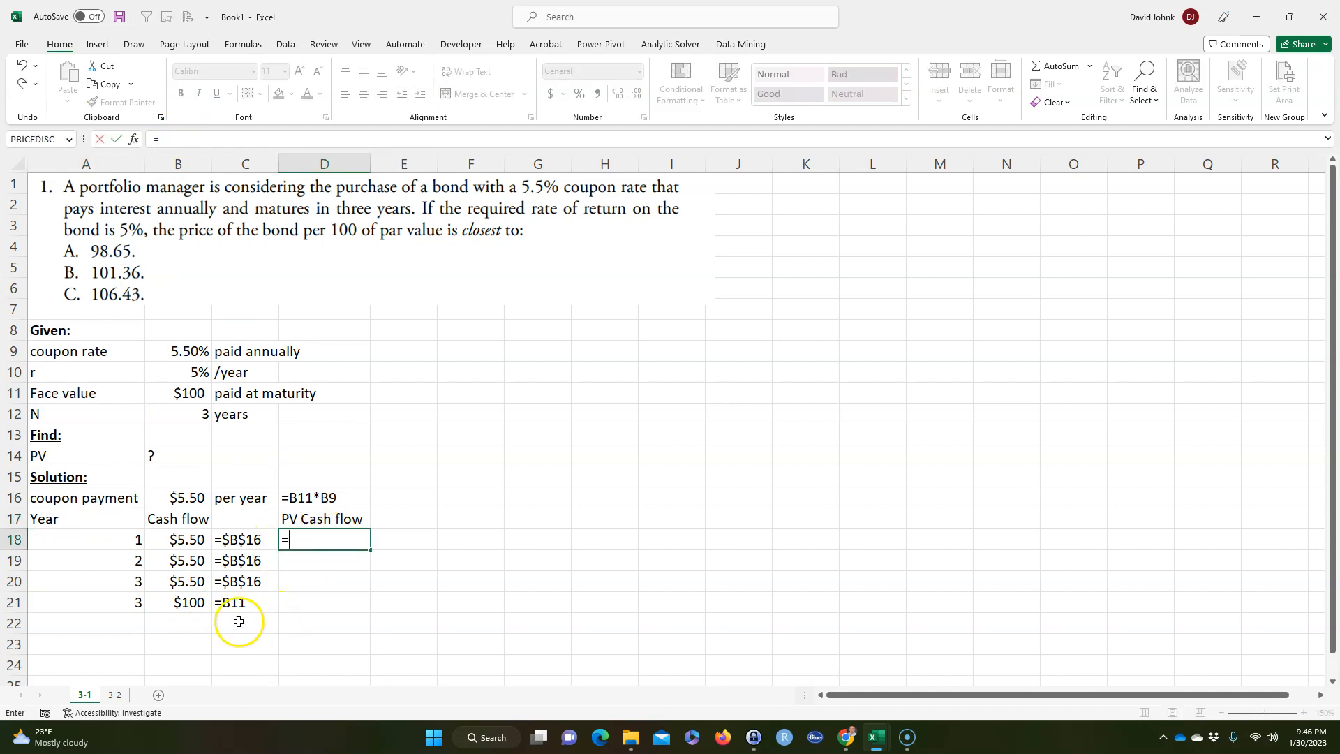
{"action": "left_click", "coordinate": [185, 538]}
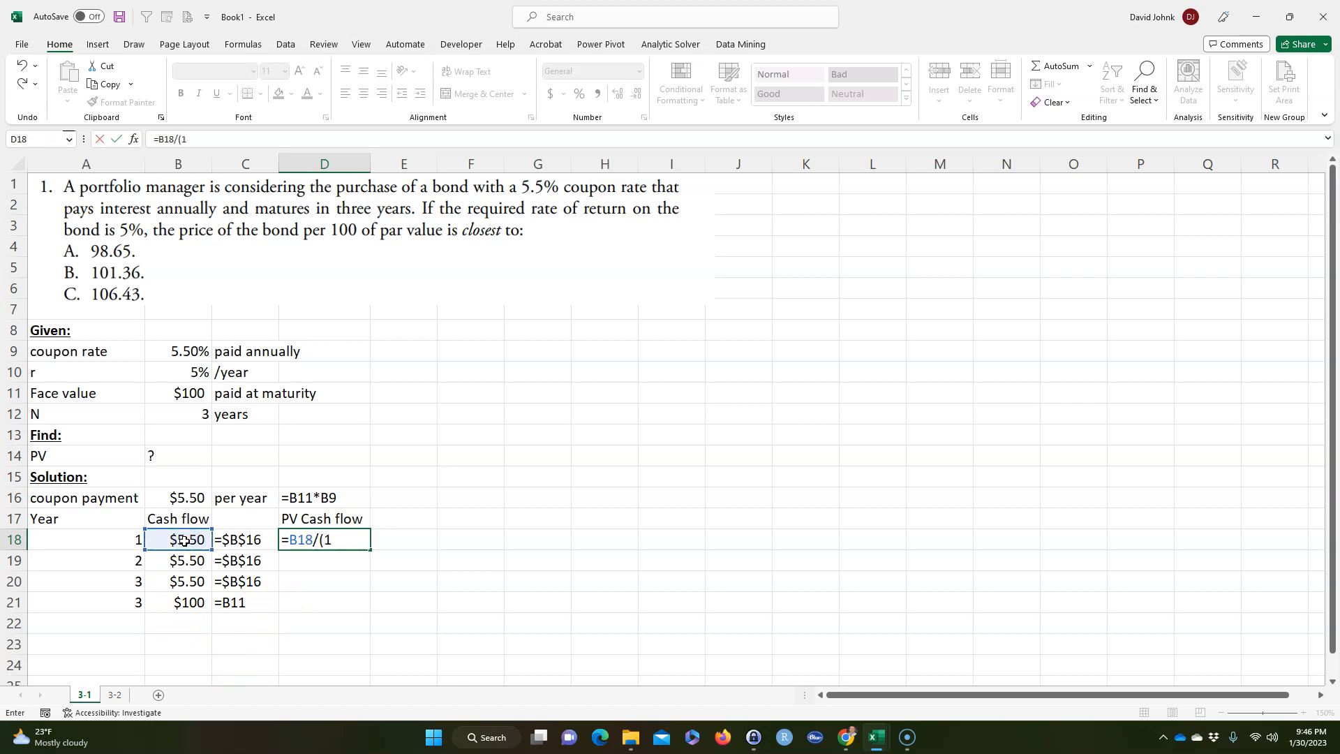
{"action": "type", "text": "/(1+"}
{"action": "left_click", "coordinate": [159, 364]}
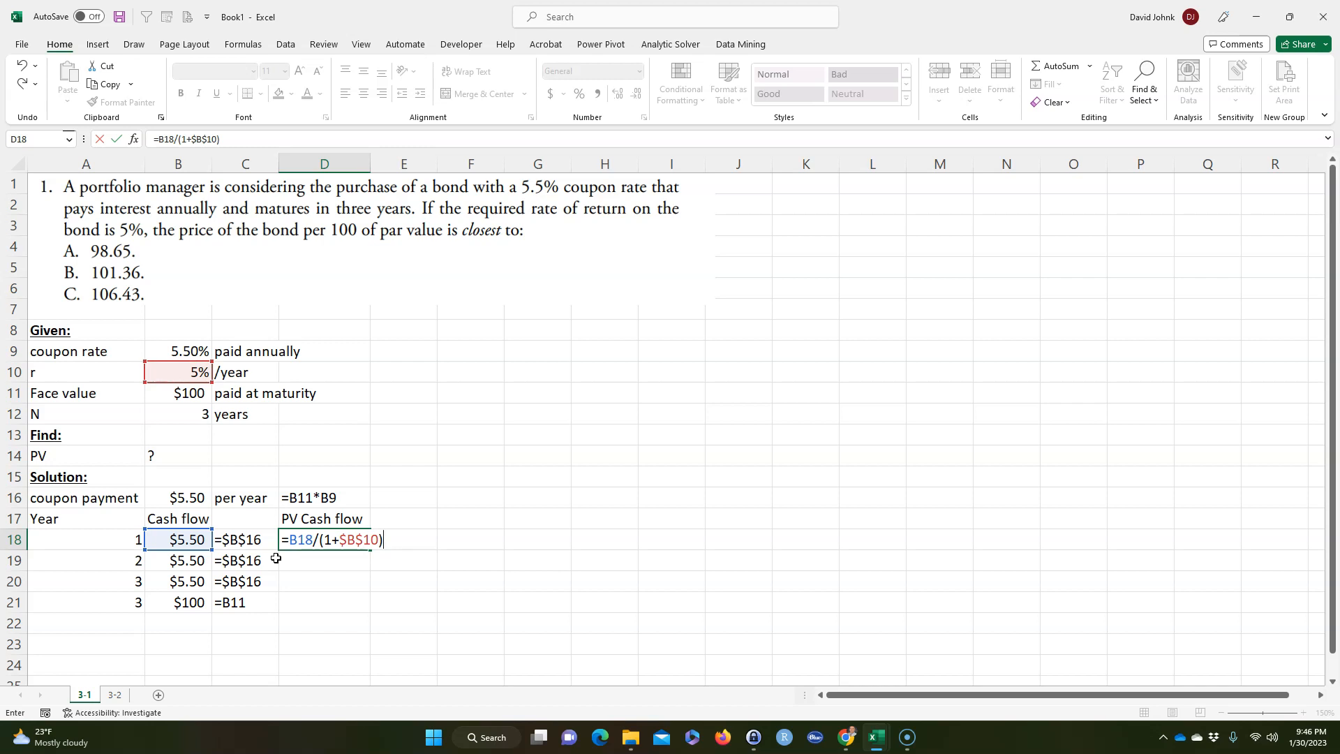
{"action": "left_click", "coordinate": [96, 535]}
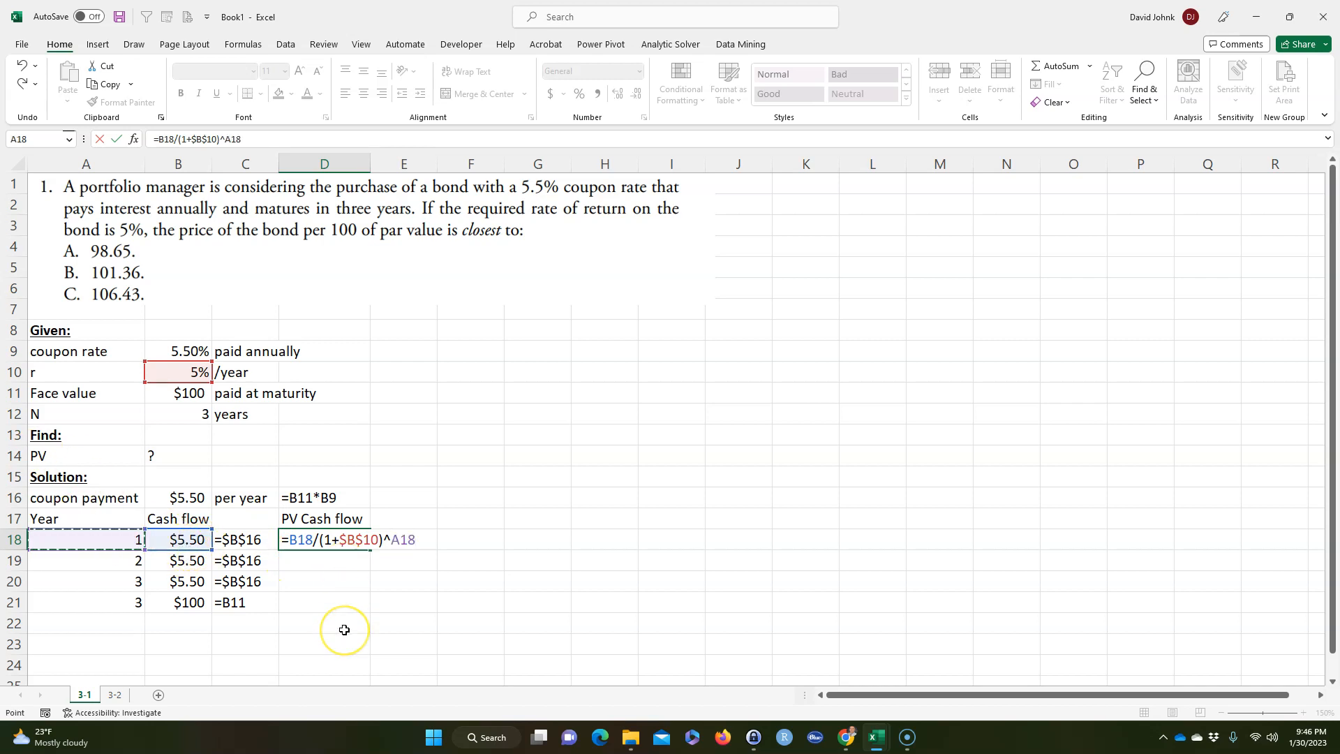
{"action": "key", "text": "Return"}
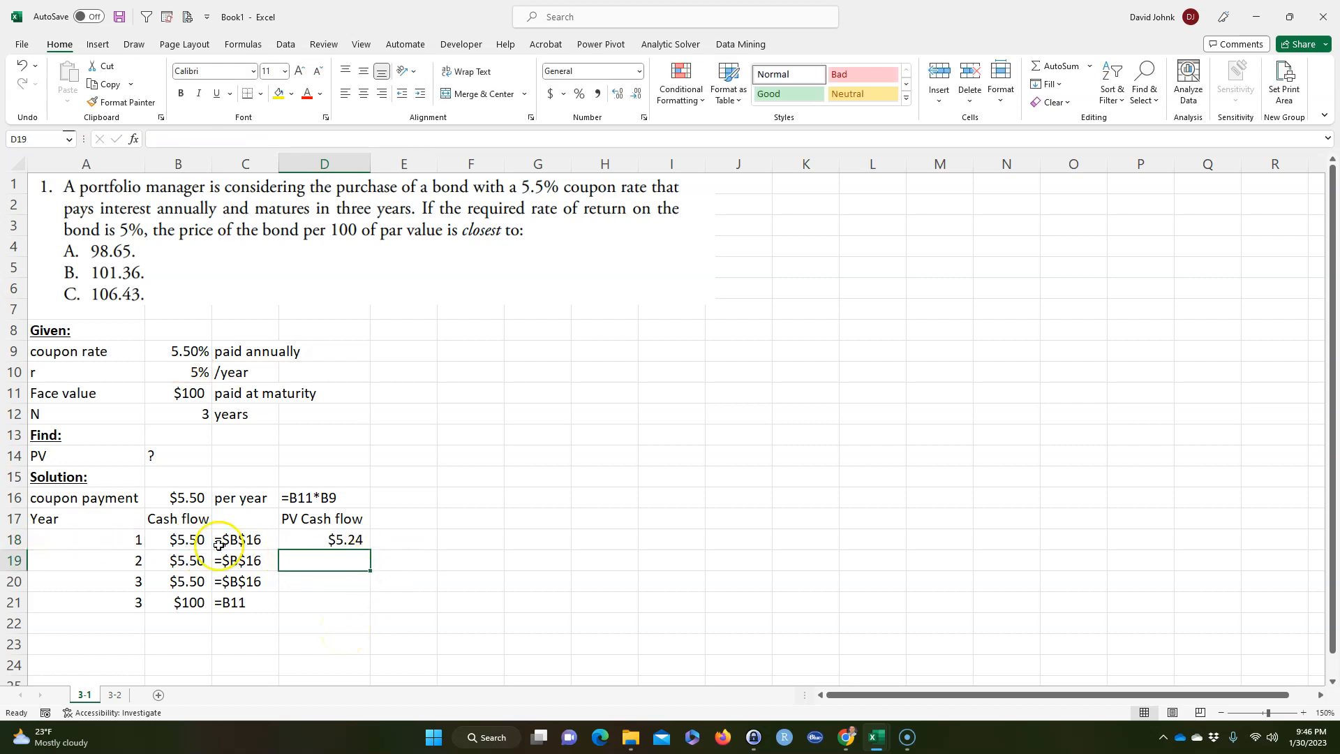
- Copy the formula text cell C18 into E18 to E21 to display the present value formulas
{"action": "left_click", "coordinate": [326, 541]}
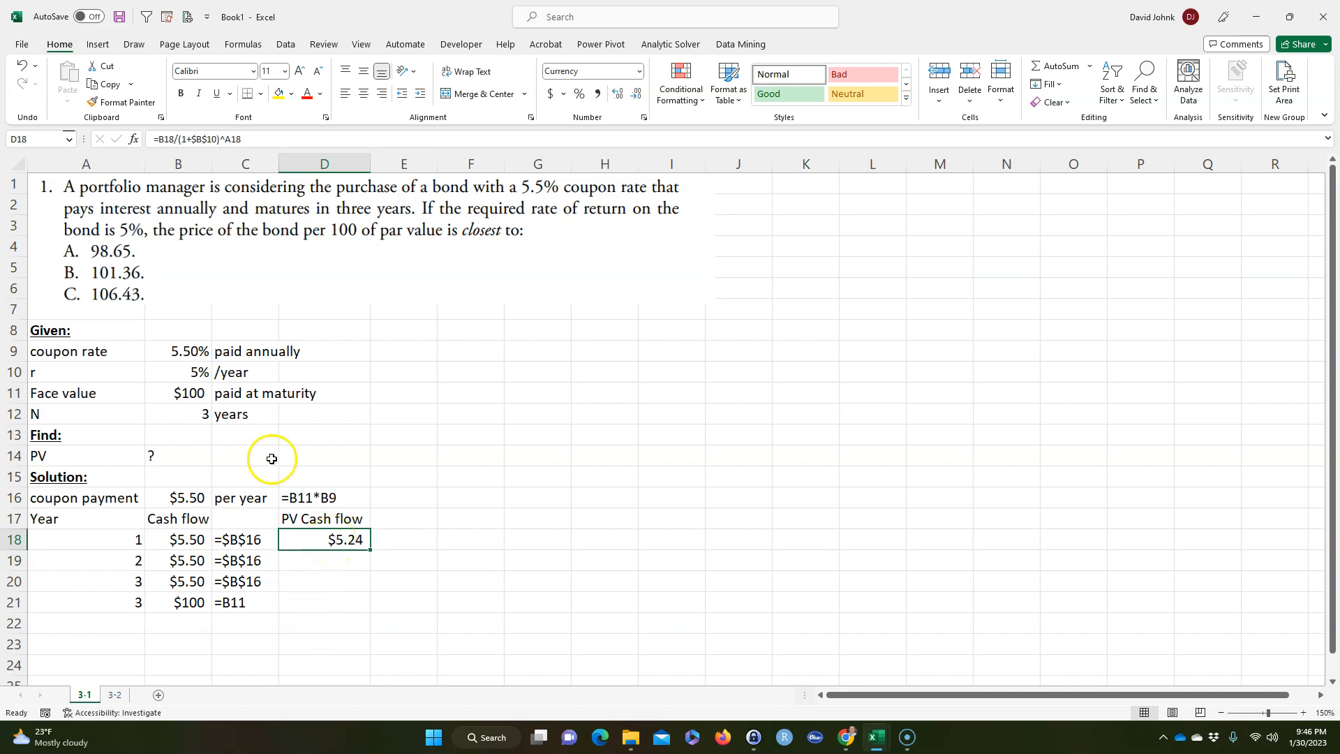
{"action": "left_click", "coordinate": [180, 371]}
{"action": "left_click", "coordinate": [399, 531]}
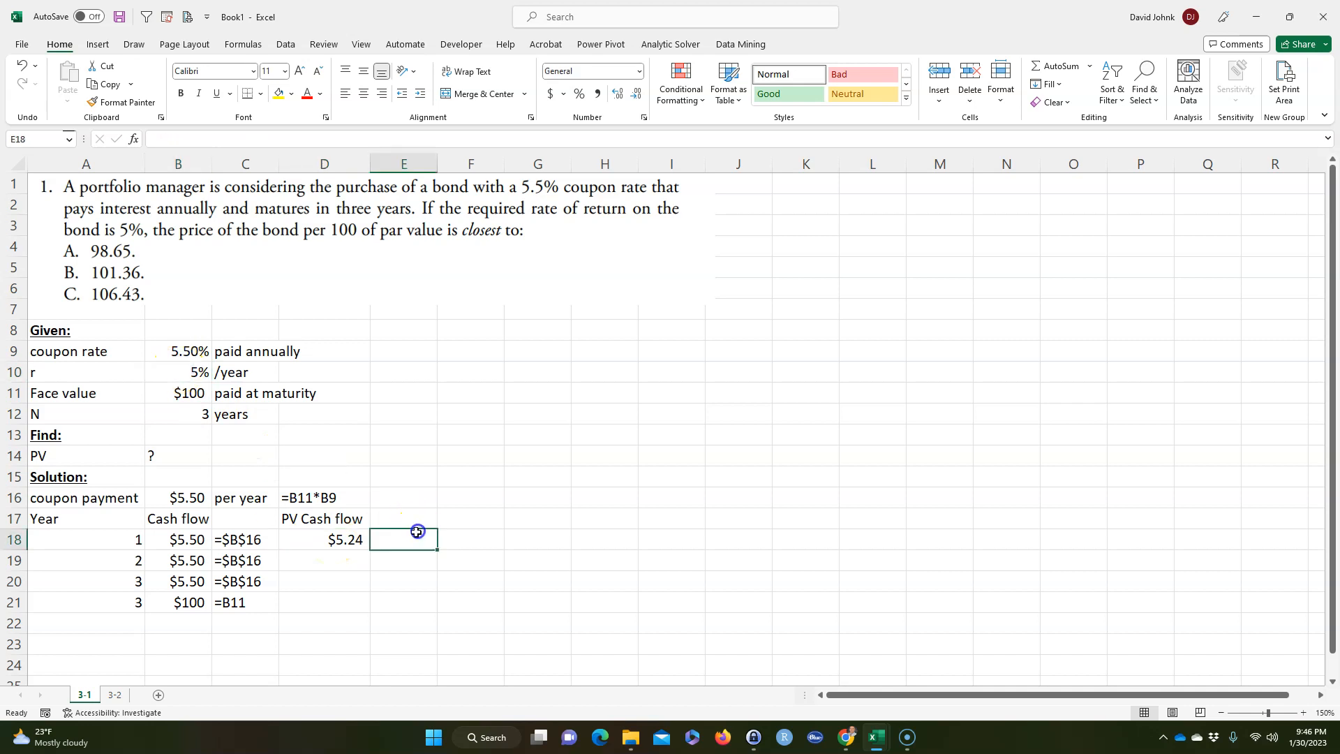
{"action": "left_click", "coordinate": [284, 500]}
{"action": "left_click", "coordinate": [248, 539]}
{"action": "key", "text": "ctrl+c"}
{"action": "left_click_drag", "start_coordinate": [402, 548], "coordinate": [413, 596]}
{"action": "key", "text": "ctrl+v"}
- Fill the present value formula from D18 down to D21
{"action": "left_click", "coordinate": [322, 534]}
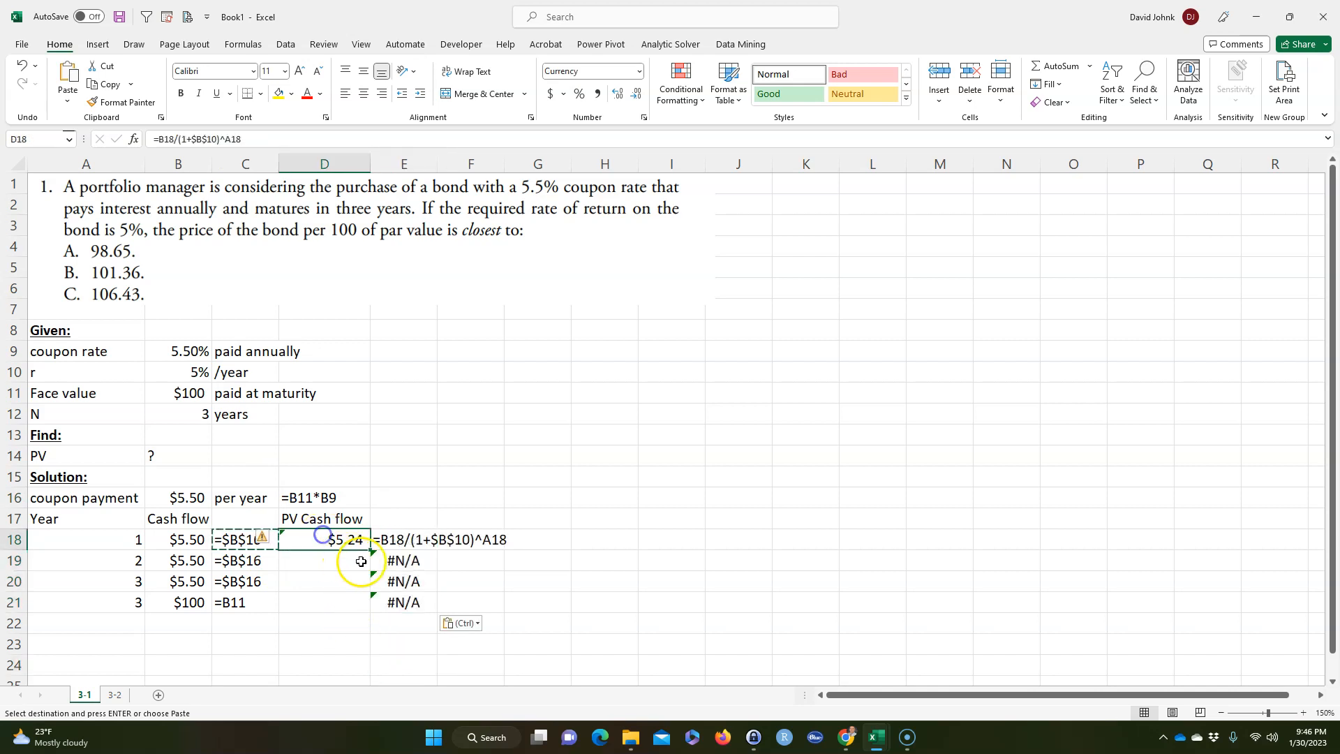
{"action": "left_click_drag", "start_coordinate": [370, 550], "coordinate": [356, 614]}
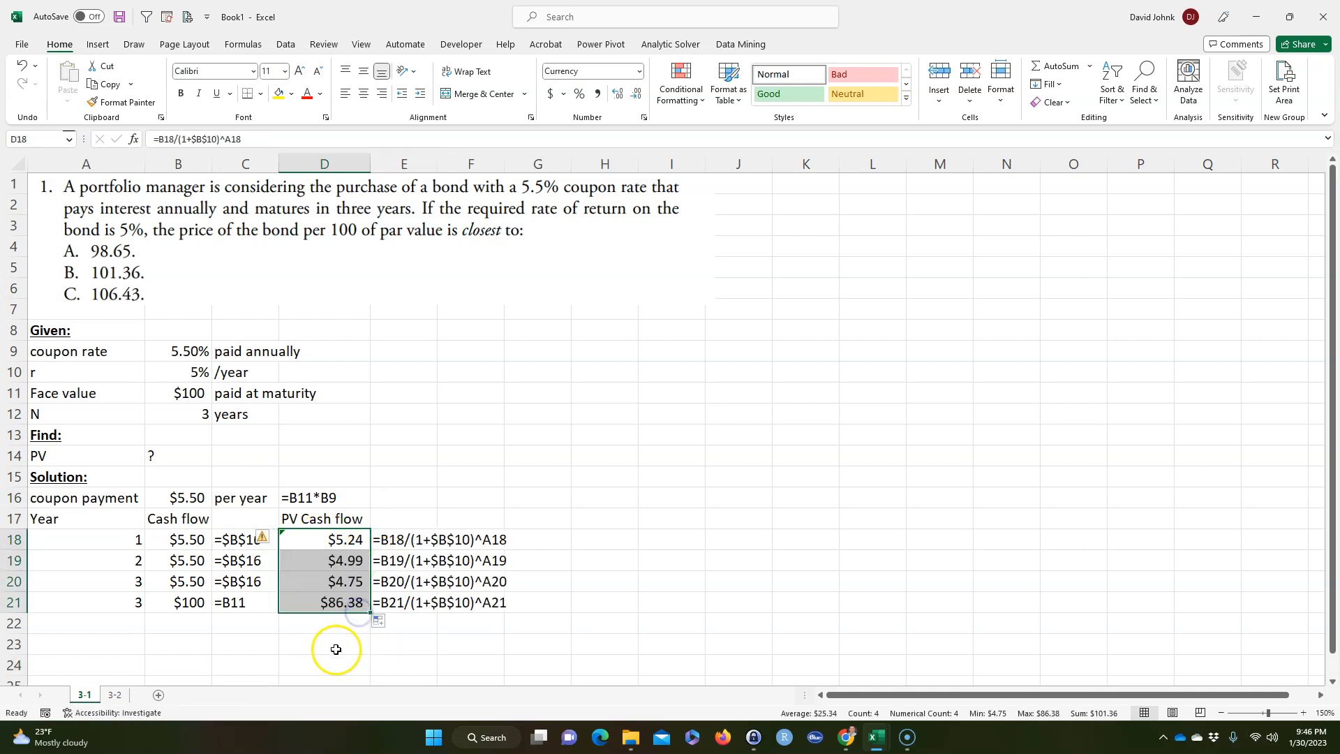
{"action": "left_click", "coordinate": [336, 649]}
- Examine the present value formulas in D19 to D21 and the cash flows in B18 to B21 they discount
{"action": "left_click", "coordinate": [340, 560]}
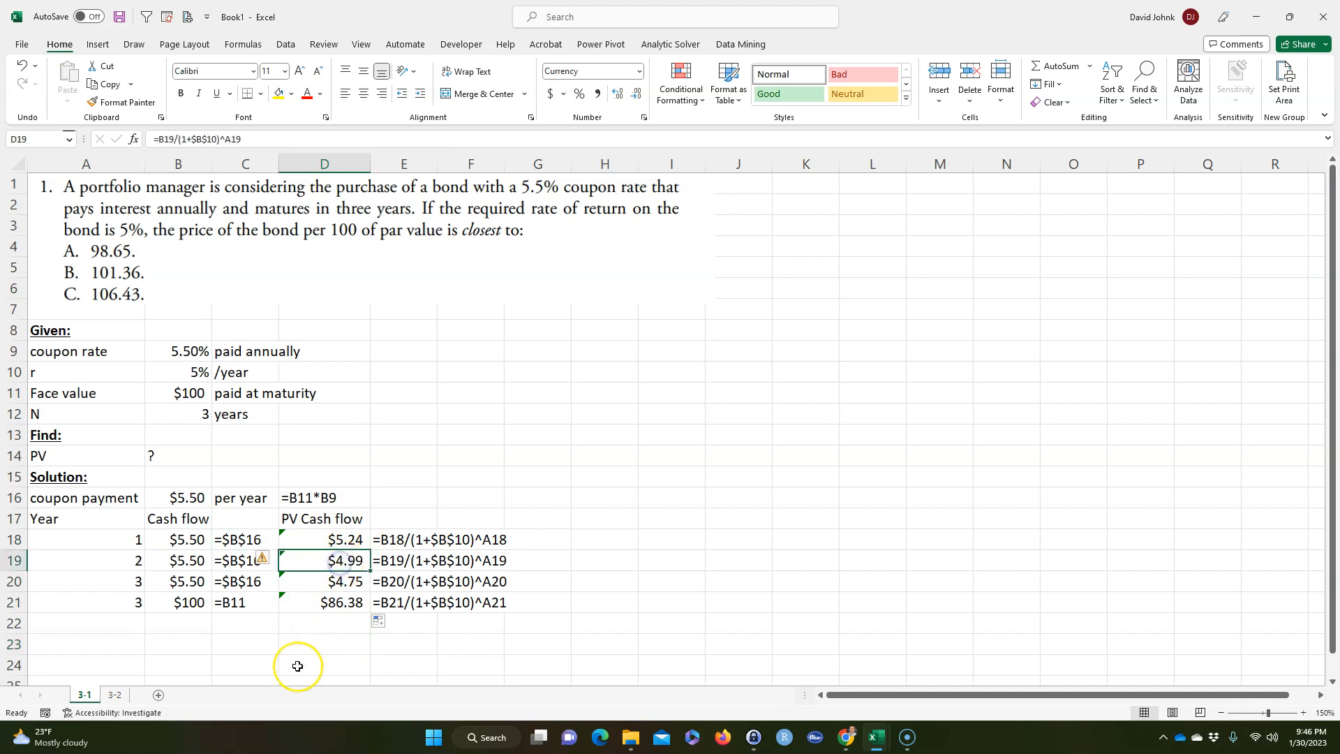
{"action": "left_click", "coordinate": [340, 582]}
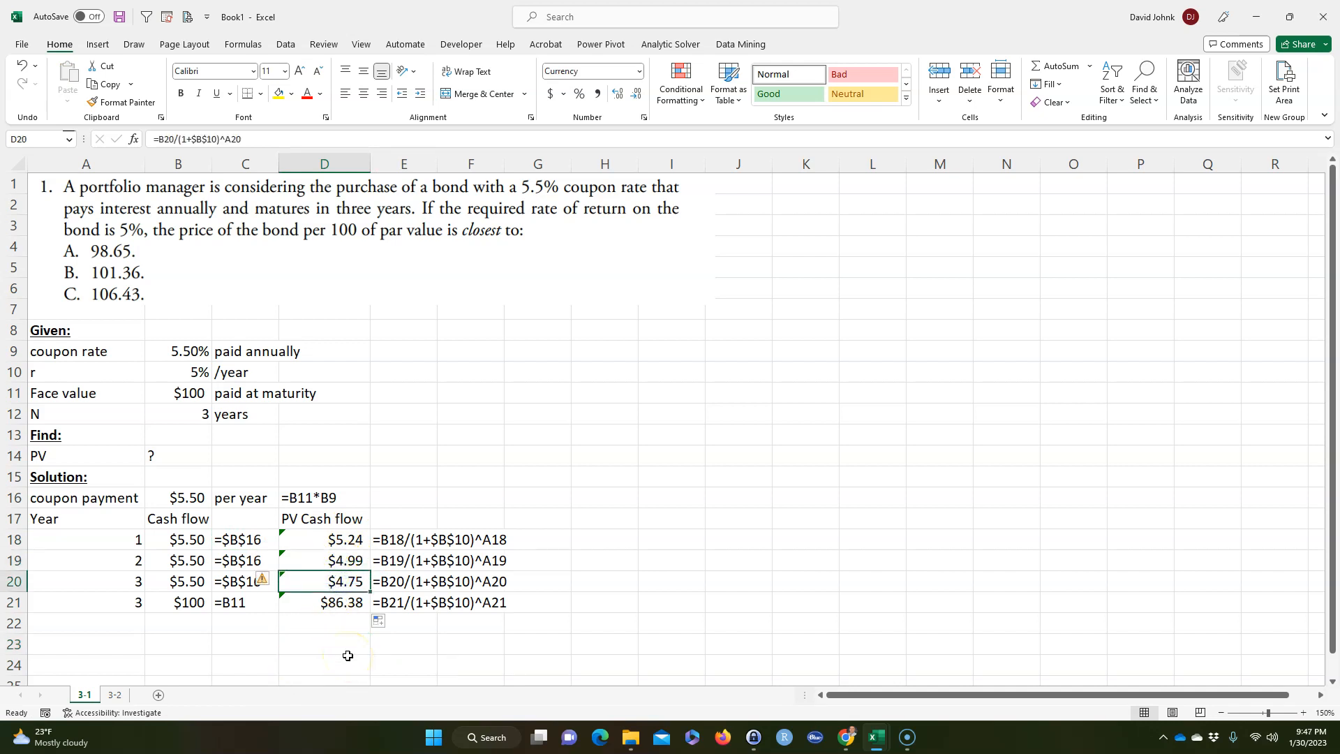
{"action": "left_click", "coordinate": [344, 612]}
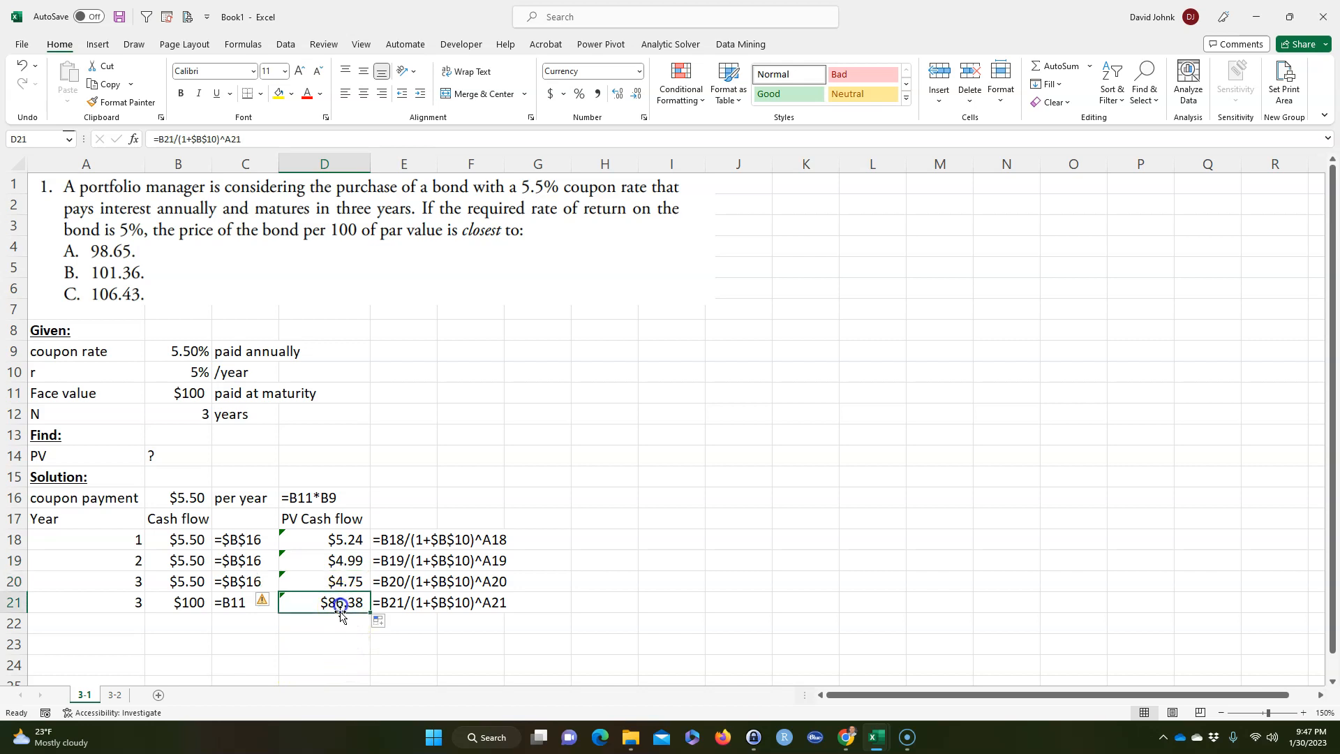
{"action": "left_click", "coordinate": [193, 549]}
{"action": "left_click", "coordinate": [187, 560]}
{"action": "left_click", "coordinate": [187, 581]}
{"action": "left_click", "coordinate": [186, 602]}
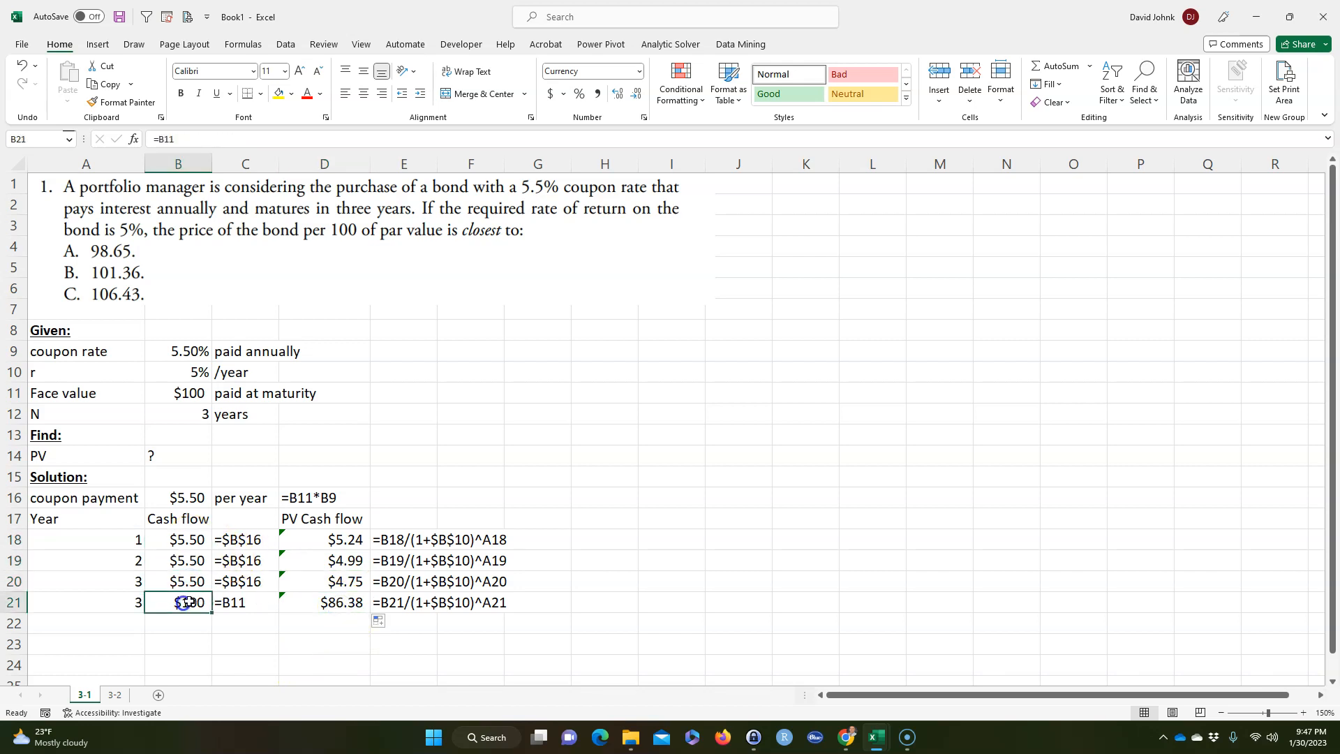
{"action": "left_click", "coordinate": [326, 580]}
{"action": "double_click", "coordinate": [326, 580]}
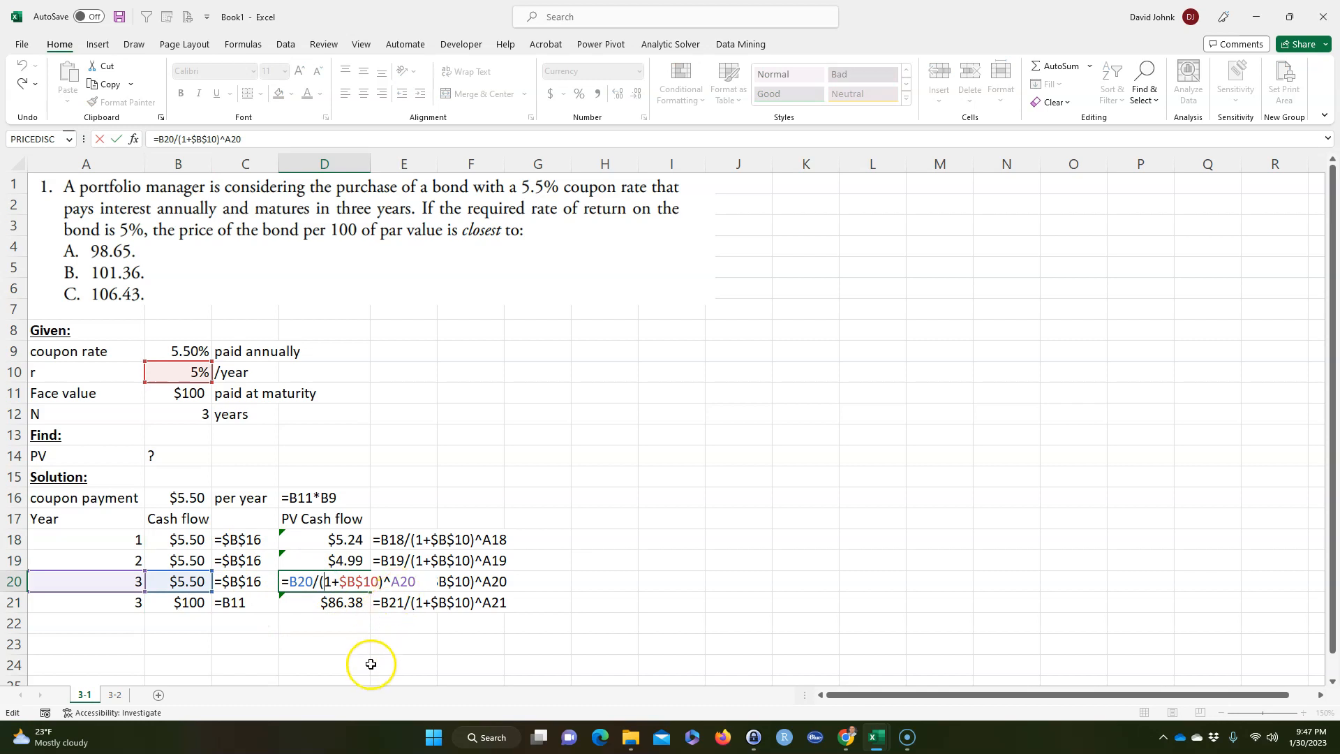
{"action": "key", "text": "Escape"}
- Total the discounted cash flows in cell D22 with =SUM(D18:D21)
{"action": "left_click", "coordinate": [294, 622]}
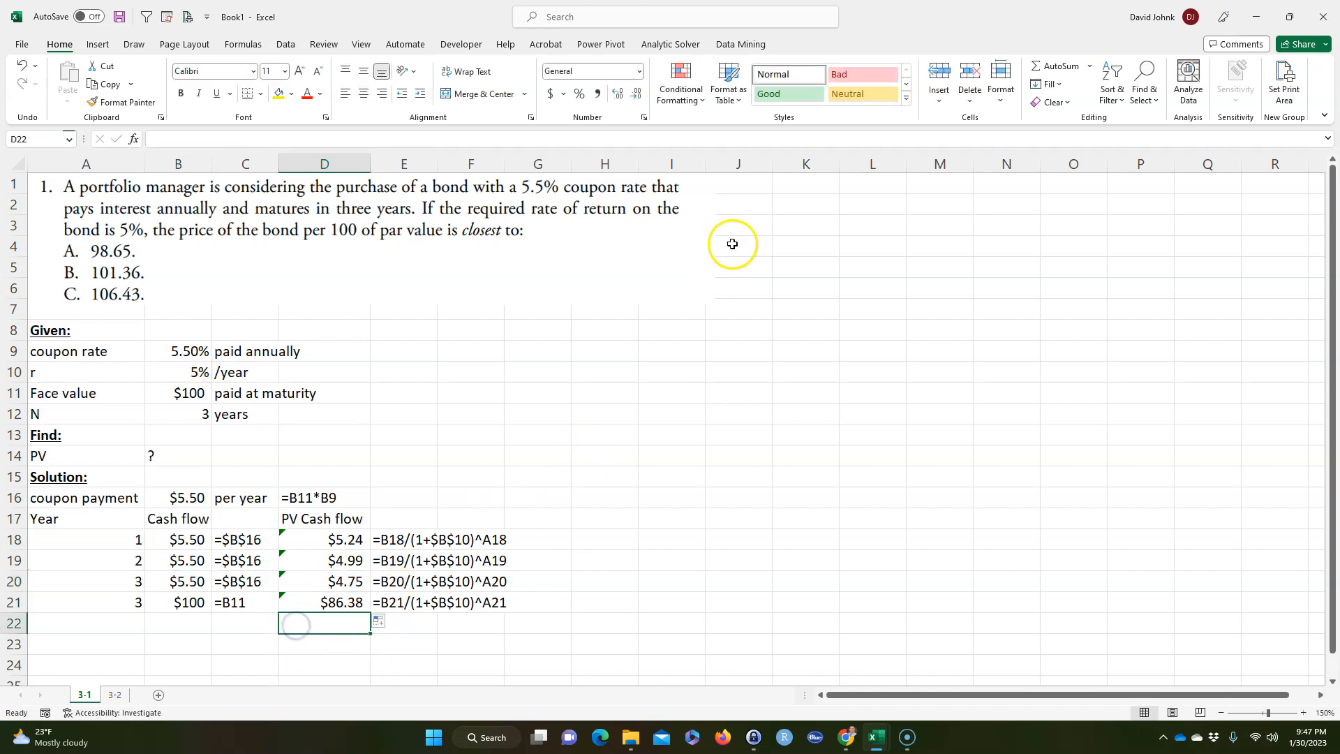
{"action": "left_click", "coordinate": [1051, 72]}
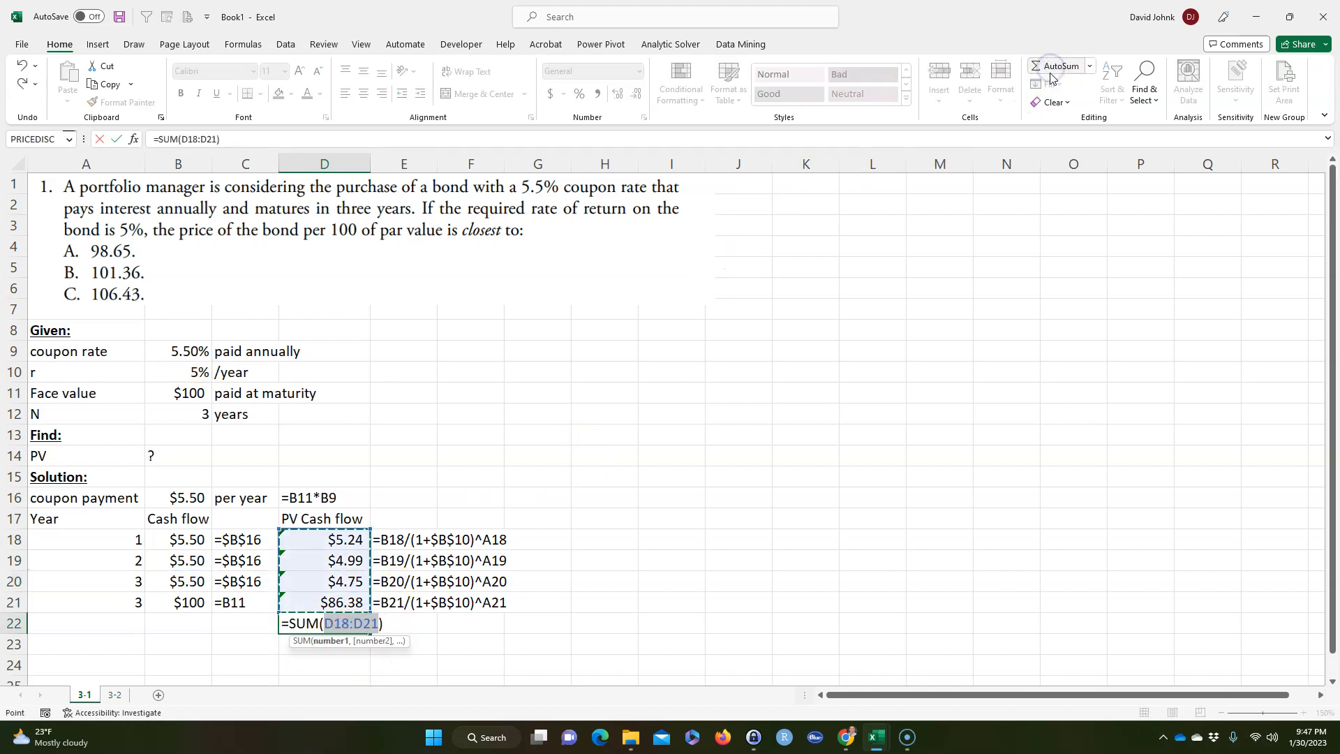
{"action": "key", "text": "Return"}
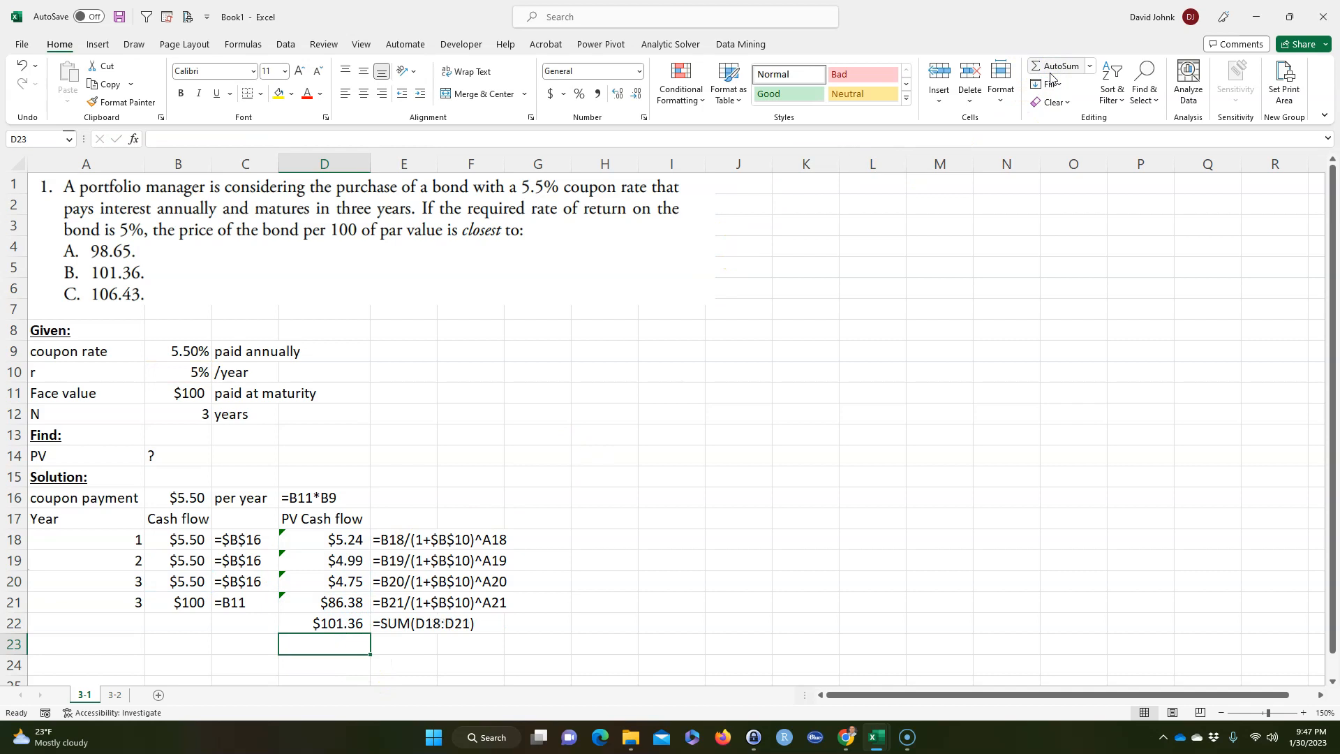
- Label cell C22 "PV" and highlight C22:D22 with a yellow fill
{"action": "left_click", "coordinate": [236, 628]}
{"action": "type", "text": "PV"}
{"action": "key", "text": "Up"}
{"action": "left_click_drag", "start_coordinate": [234, 631], "coordinate": [346, 623]}
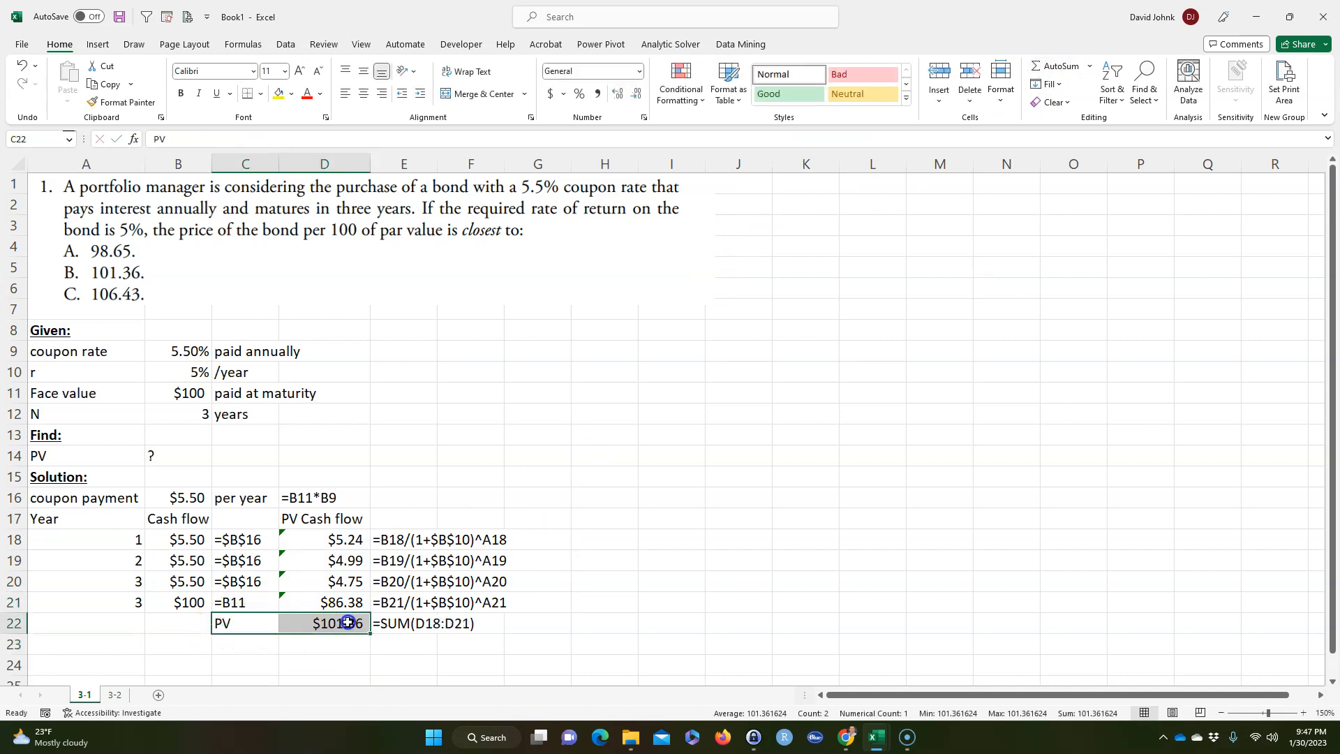
{"action": "left_click", "coordinate": [281, 96]}
{"action": "left_click", "coordinate": [613, 557]}
{"action": "left_click", "coordinate": [520, 663]}
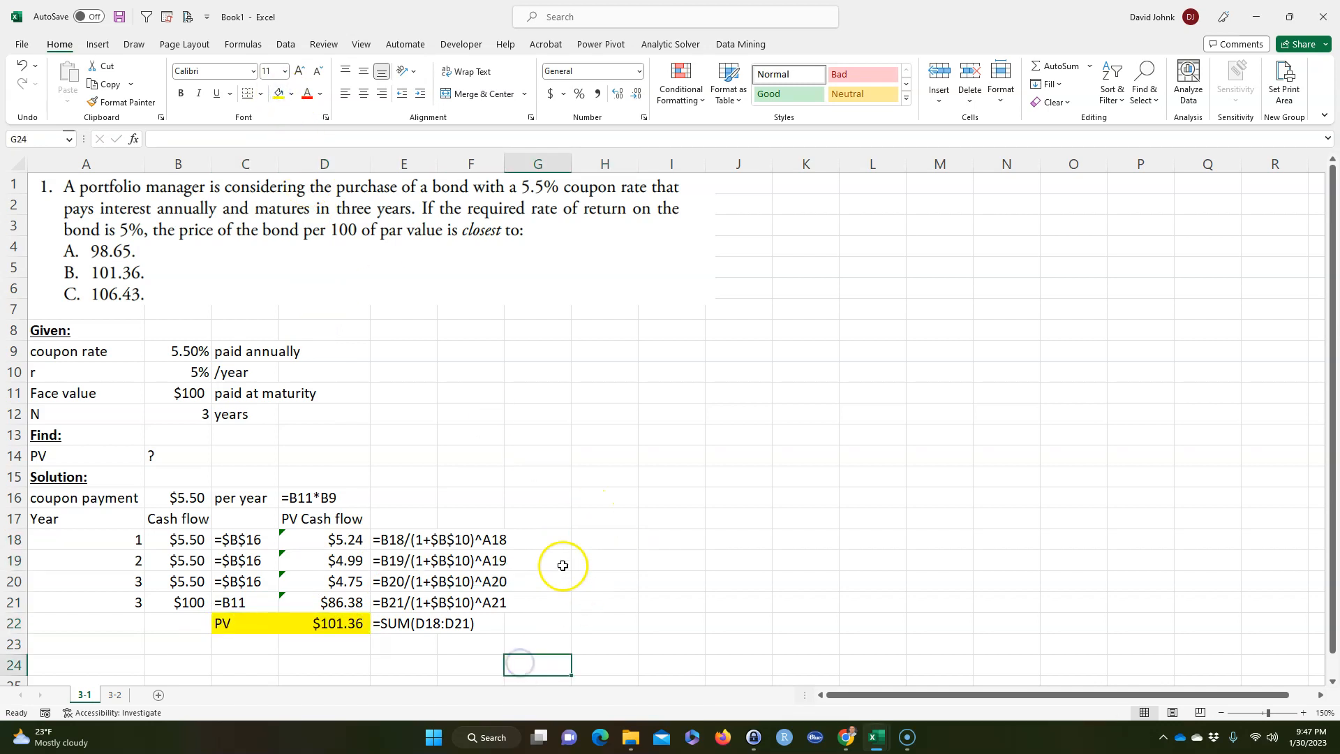
- Widen columns F and G and repeat the PV Cash flow heading in G17 by referencing D17
{"action": "left_click_drag", "start_coordinate": [504, 162], "coordinate": [524, 162]}
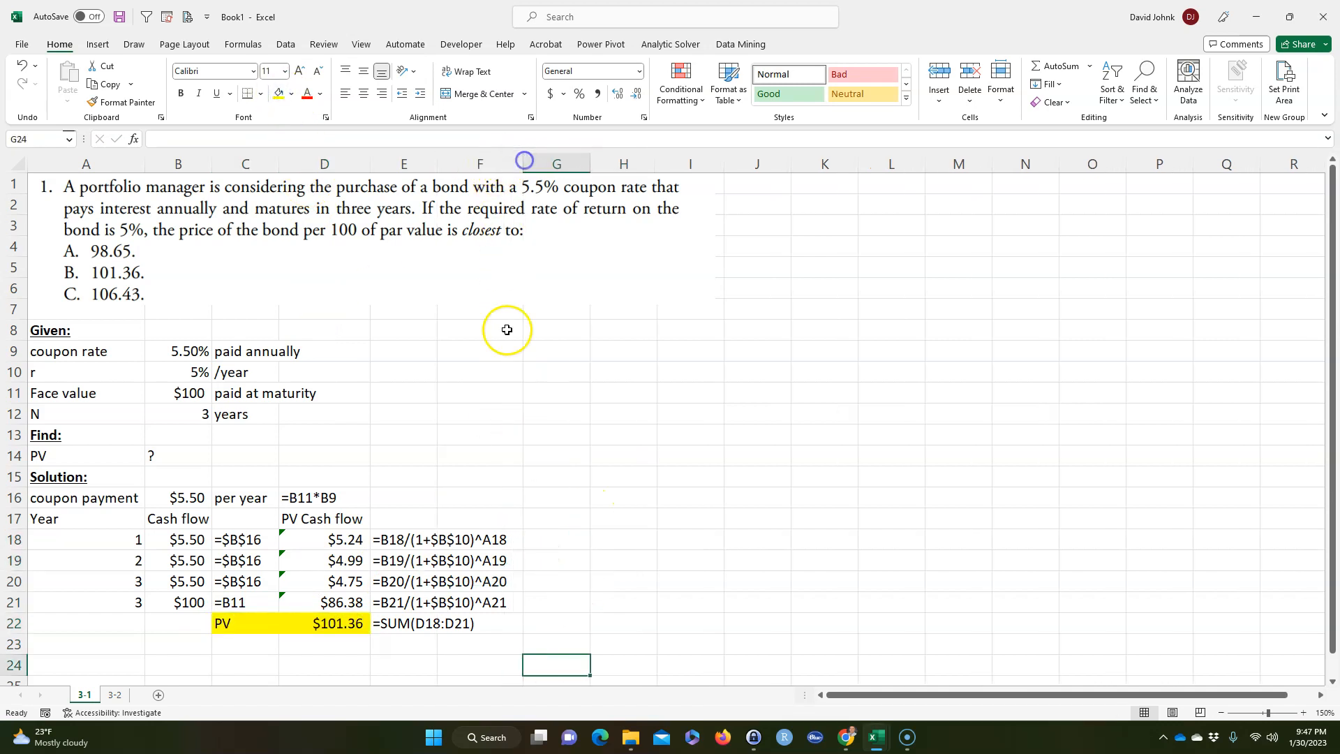
{"action": "left_click", "coordinate": [567, 517]}
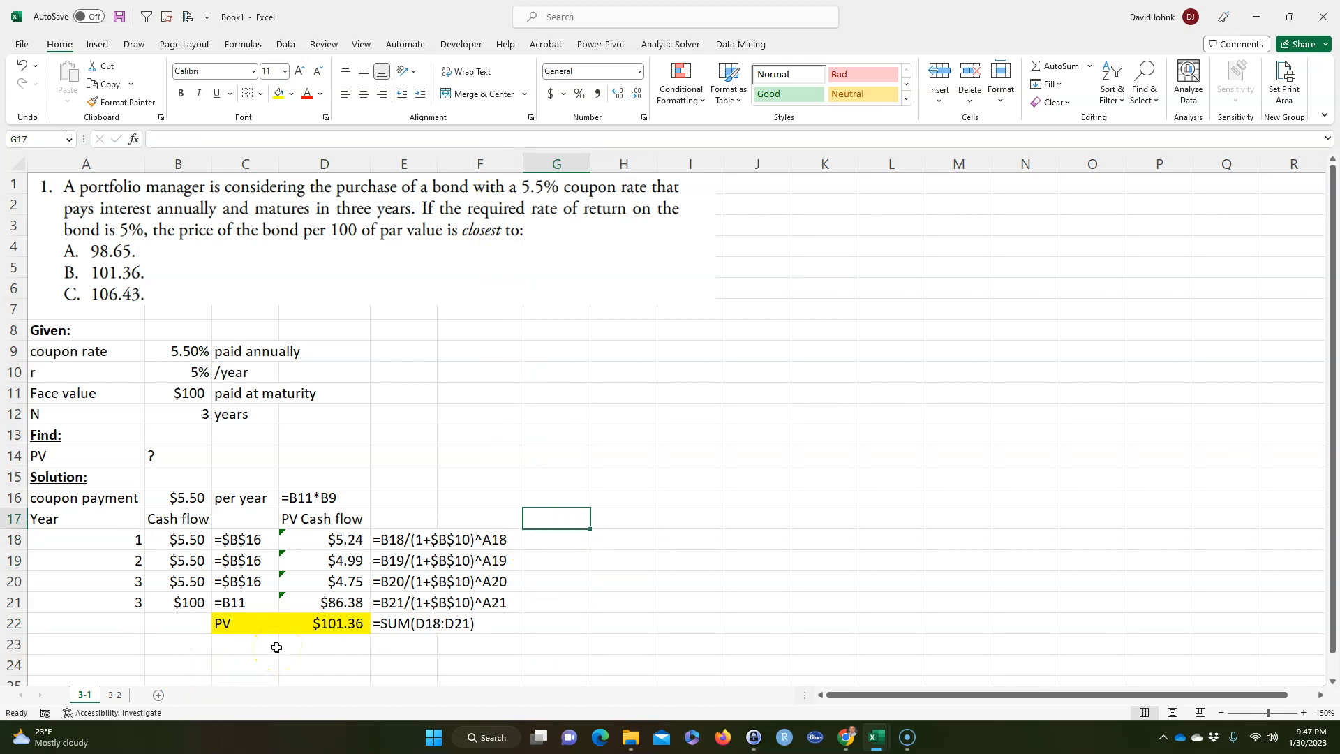
{"action": "type", "text": "="}
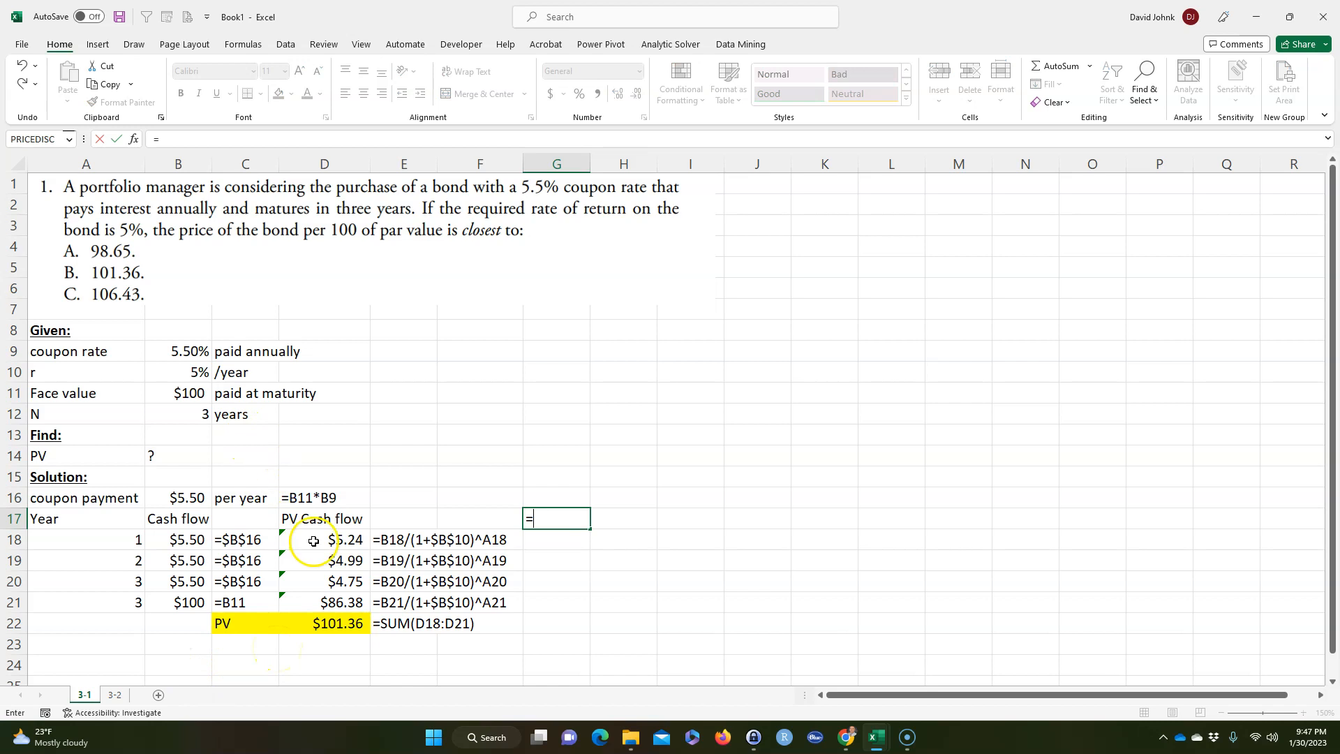
{"action": "left_click", "coordinate": [316, 519]}
{"action": "key", "text": "Return"}
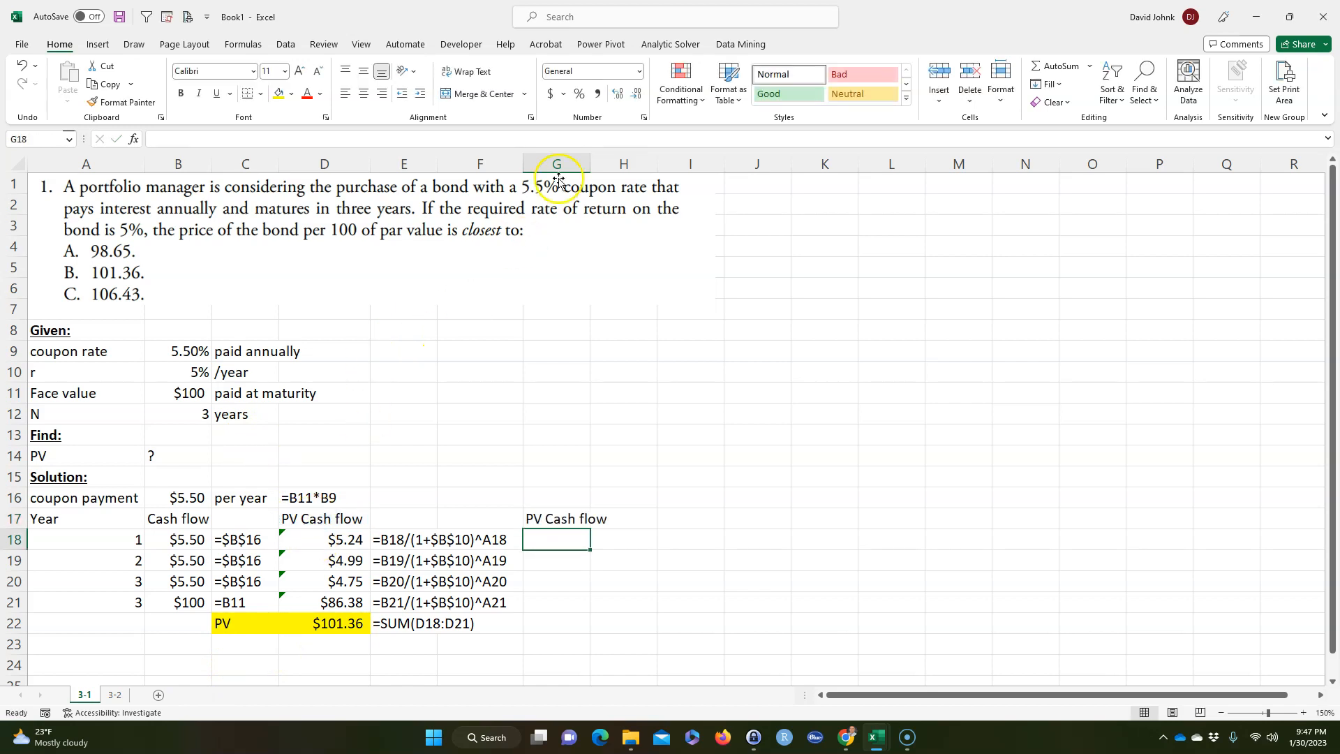
{"action": "left_click", "coordinate": [597, 162]}
{"action": "left_click_drag", "start_coordinate": [592, 161], "coordinate": [615, 161]}
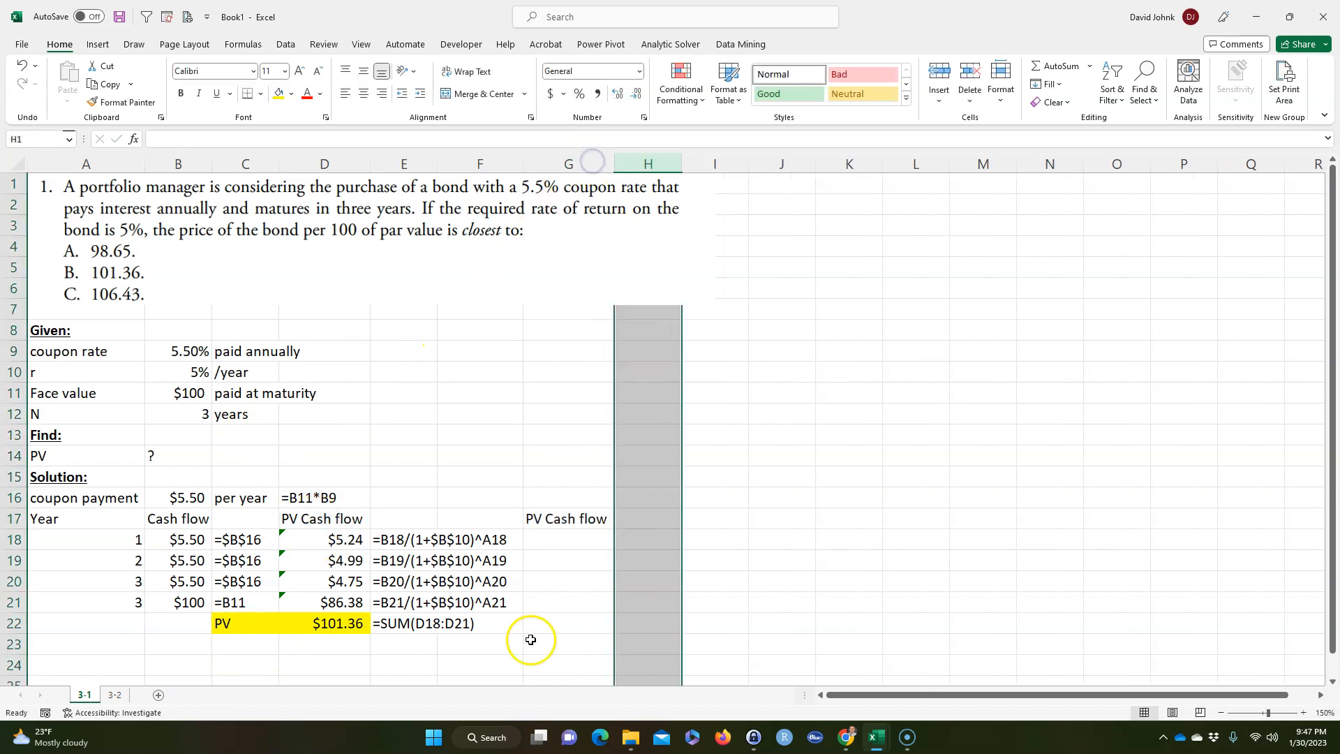
- Enter =PV($B$10,A18,,-B18) in G18 and fill it down to G21
{"action": "left_click", "coordinate": [547, 622]}
{"action": "left_click", "coordinate": [565, 538]}
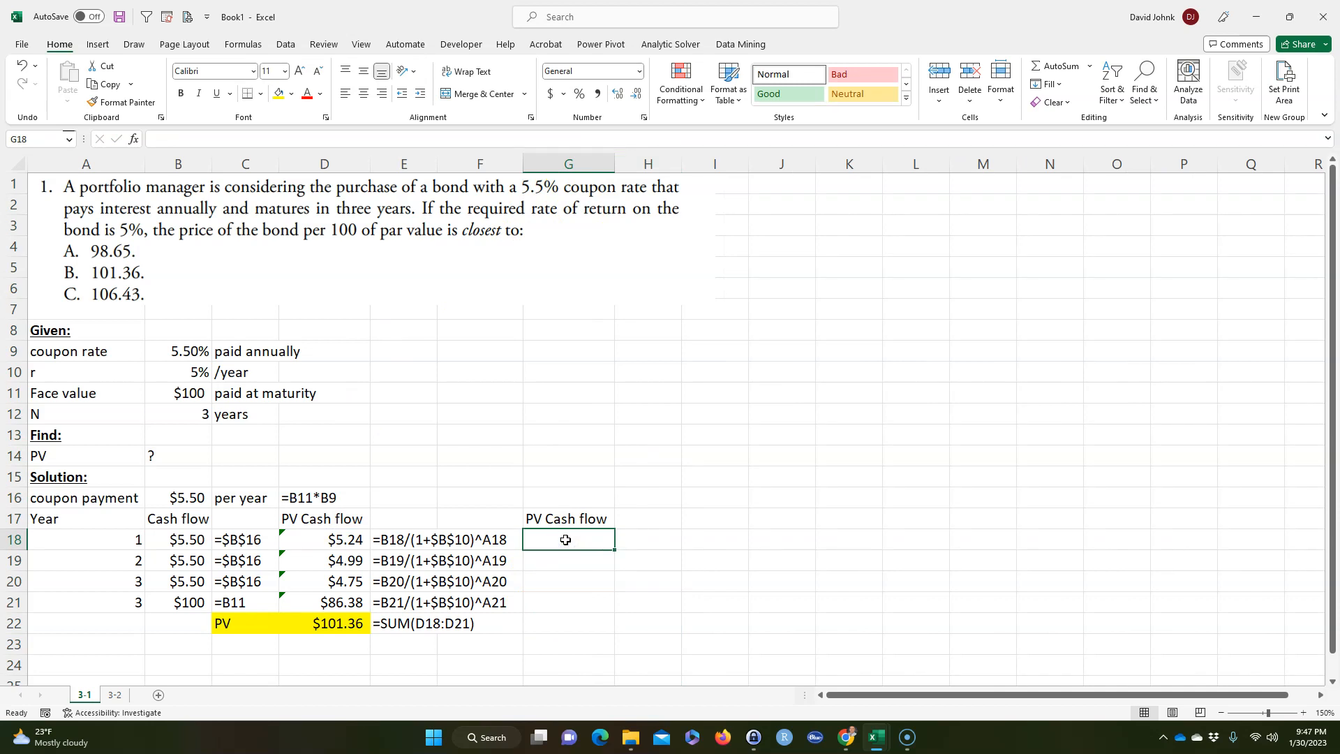
{"action": "type", "text": "=pv("}
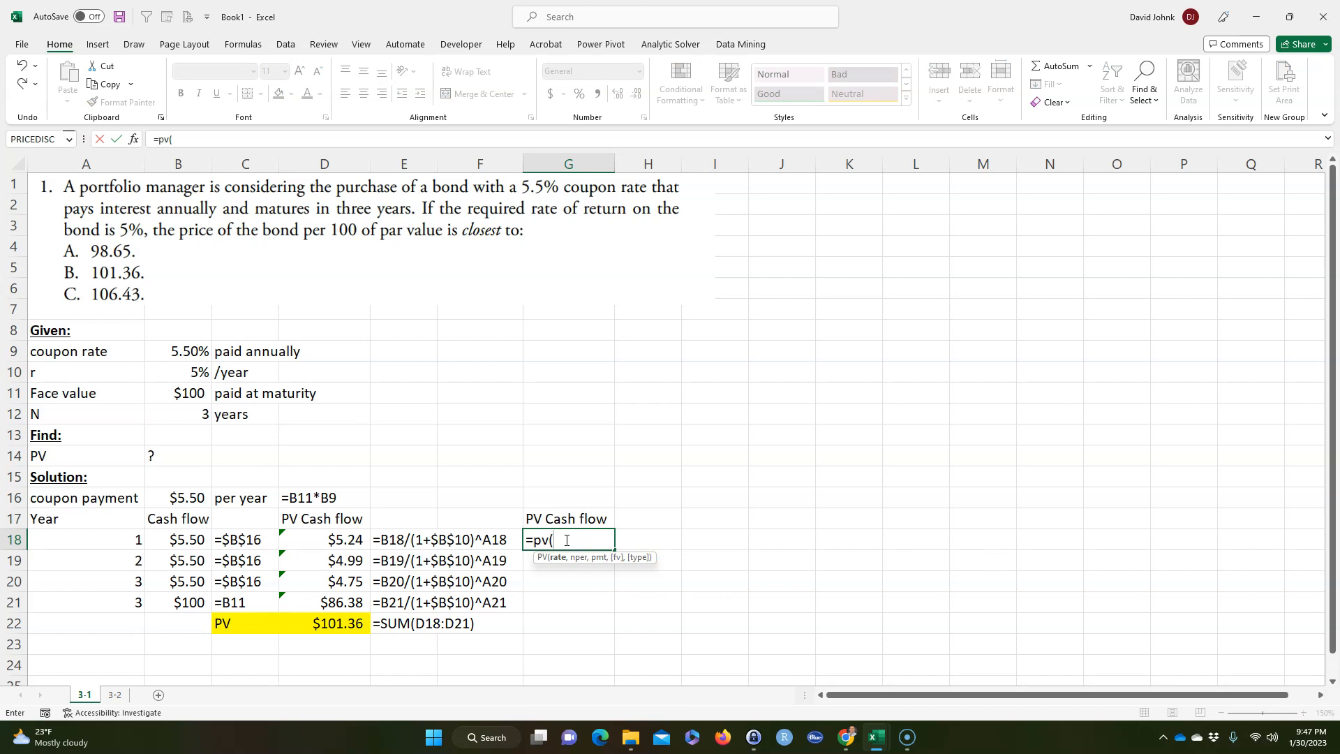
{"action": "left_click", "coordinate": [201, 370]}
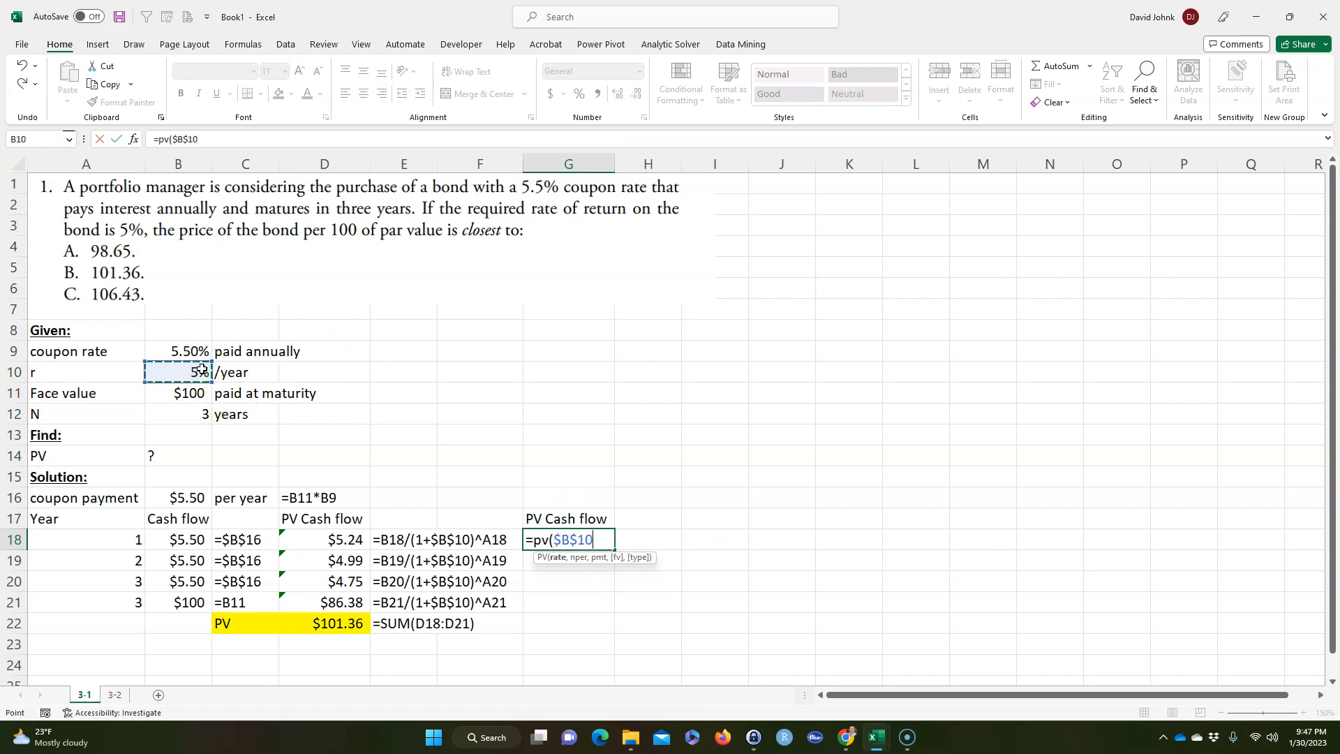
{"action": "type", "text": ","}
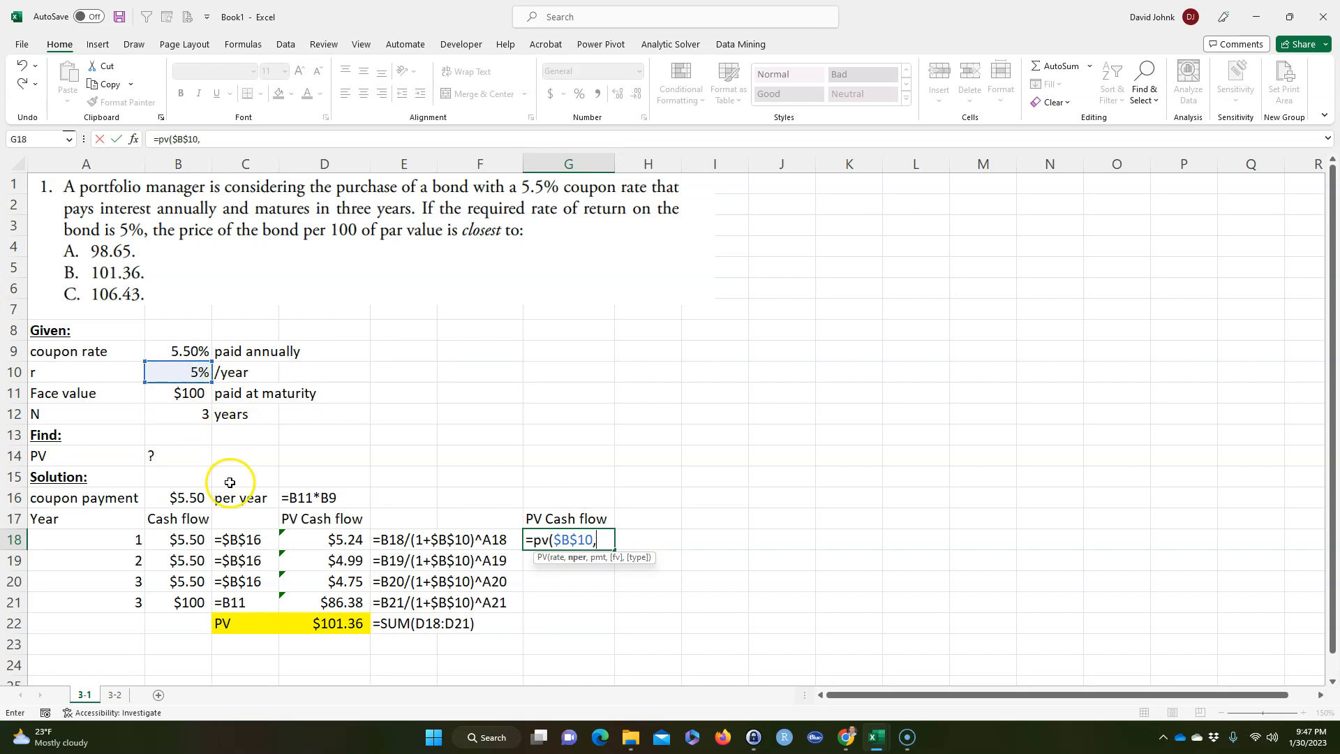
{"action": "left_click", "coordinate": [108, 538]}
{"action": "type", "text": ",,"}
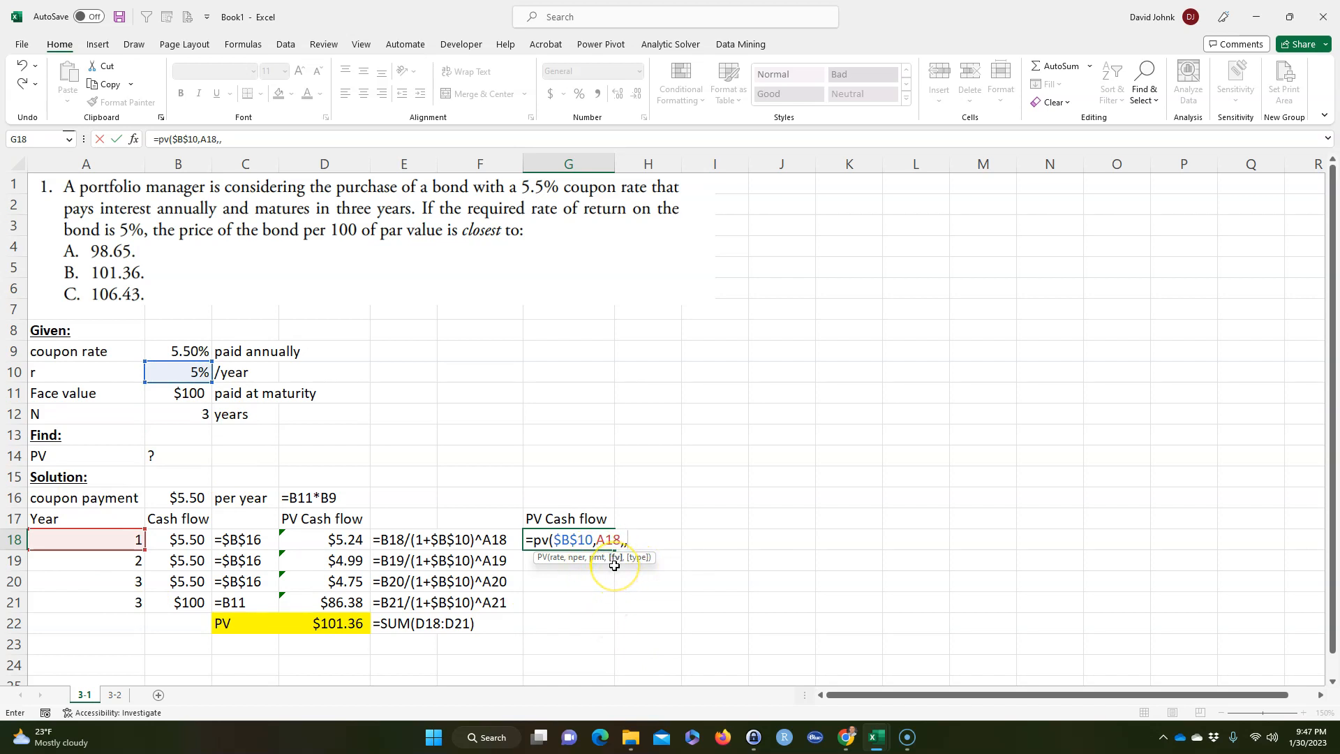
{"action": "type", "text": "-"}
{"action": "left_click", "coordinate": [174, 541]}
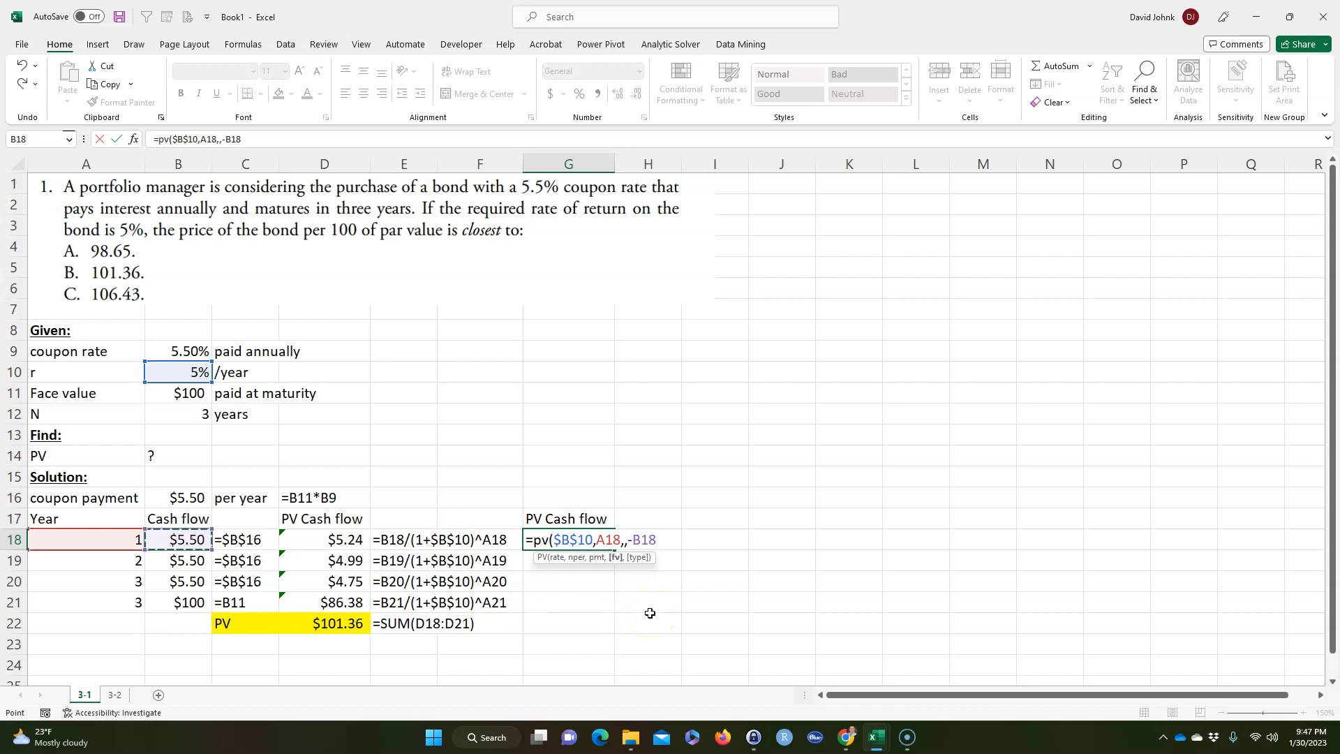
{"action": "key", "text": "Return"}
{"action": "left_click", "coordinate": [580, 539]}
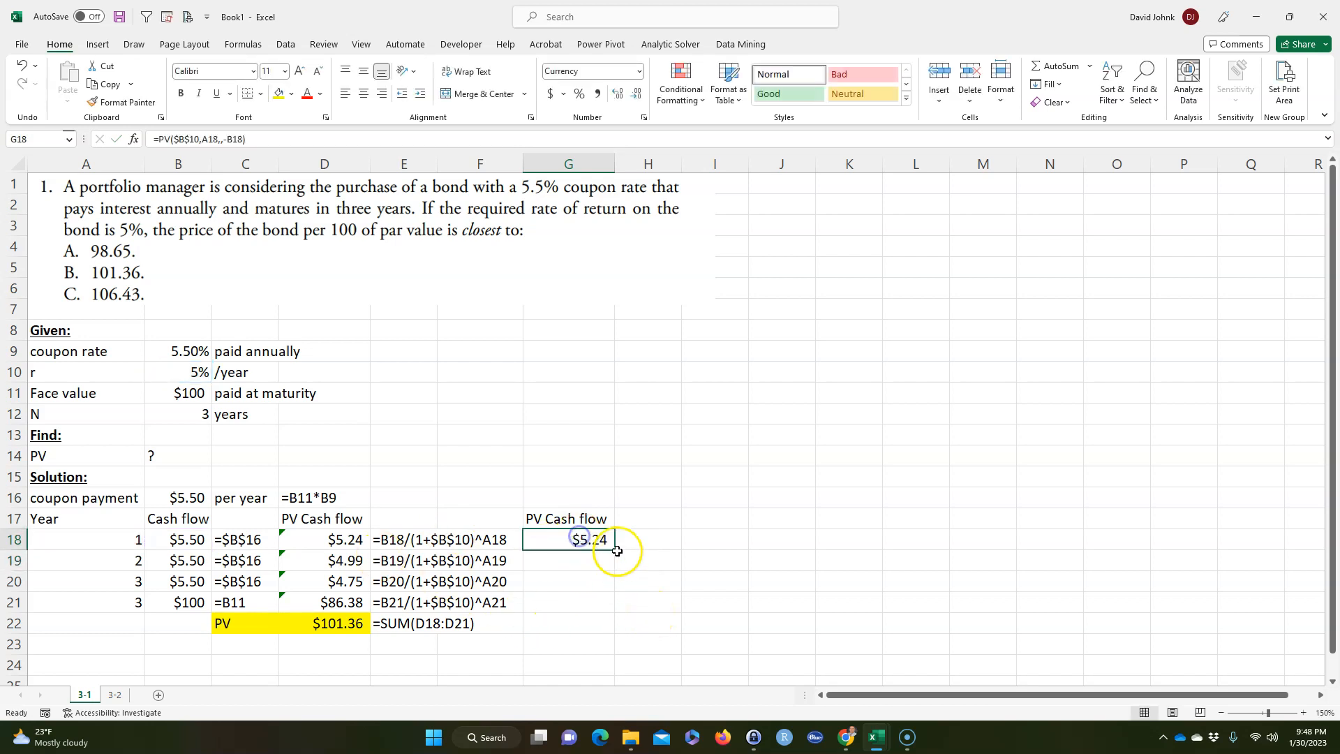
{"action": "left_click_drag", "start_coordinate": [615, 550], "coordinate": [606, 611]}
- Copy the formula text cells E18:E22 to H18:H22 to display the column G formulas
{"action": "left_click_drag", "start_coordinate": [401, 541], "coordinate": [402, 622]}
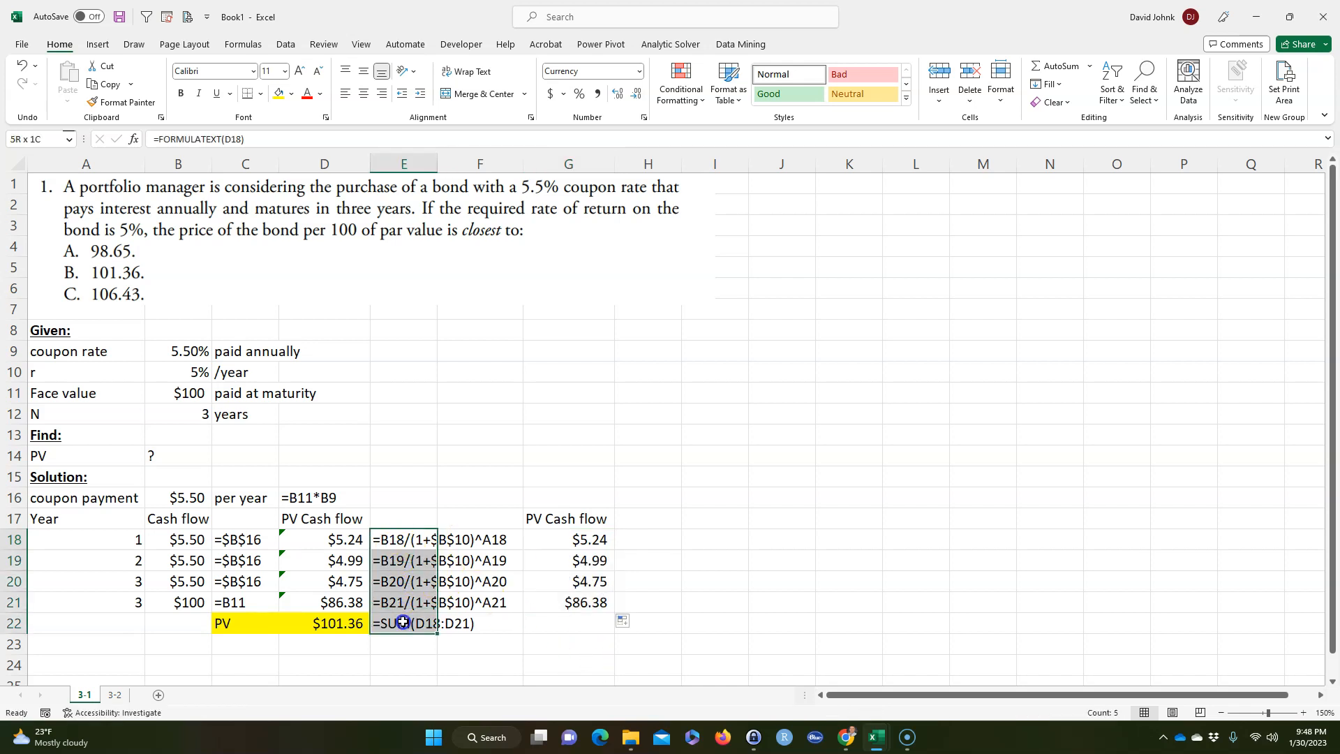
{"action": "key", "text": "ctrl+c"}
{"action": "left_click", "coordinate": [649, 540]}
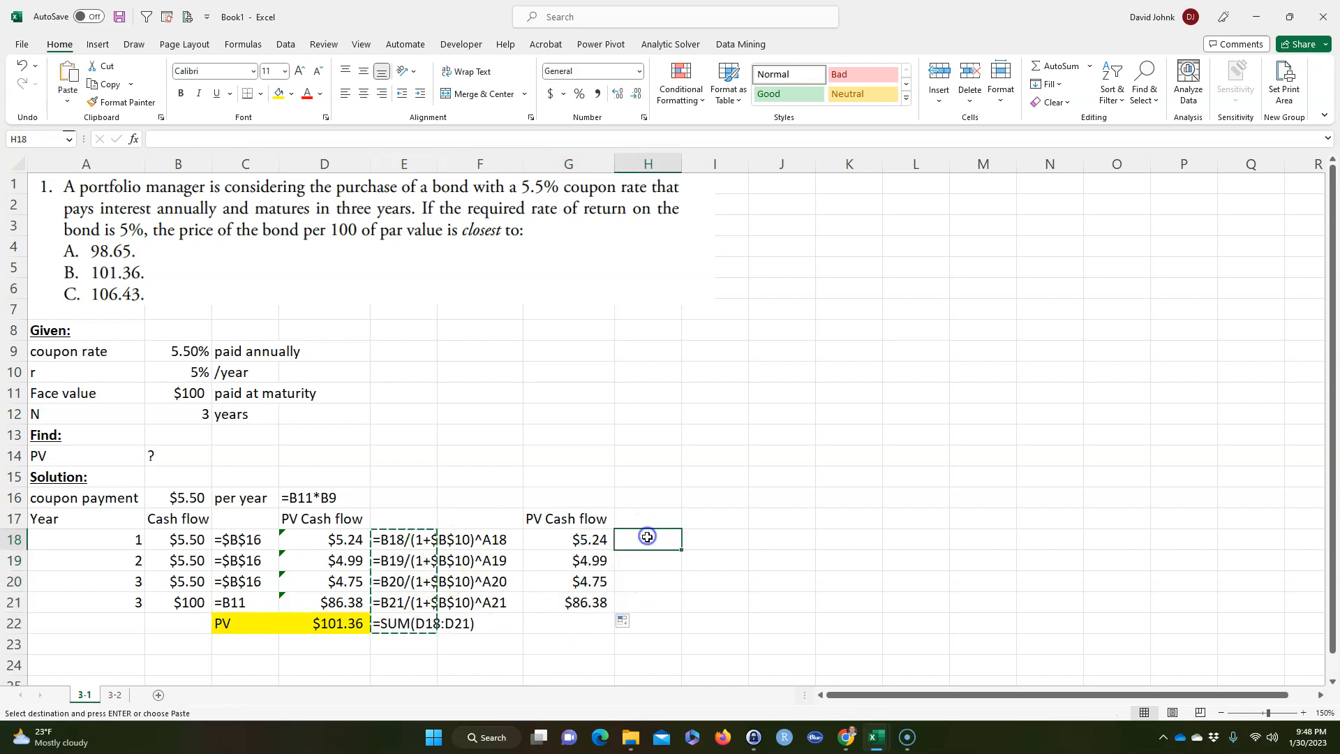
{"action": "key", "text": "ctrl+v"}
{"action": "left_click", "coordinate": [590, 677]}
- Total the present values in G22 with =SUM(G18:G21) and highlight that cell yellow
{"action": "left_click", "coordinate": [579, 624]}
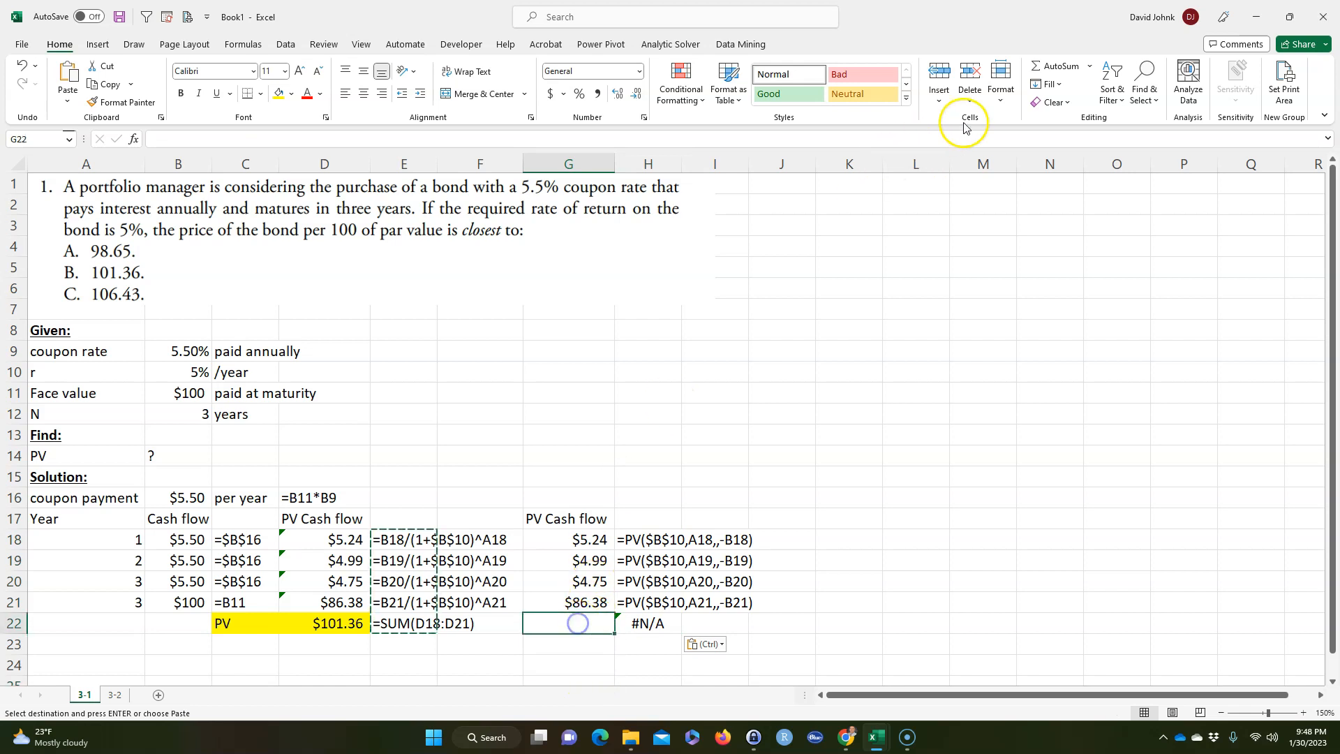
{"action": "left_click", "coordinate": [1054, 66]}
{"action": "key", "text": "Return"}
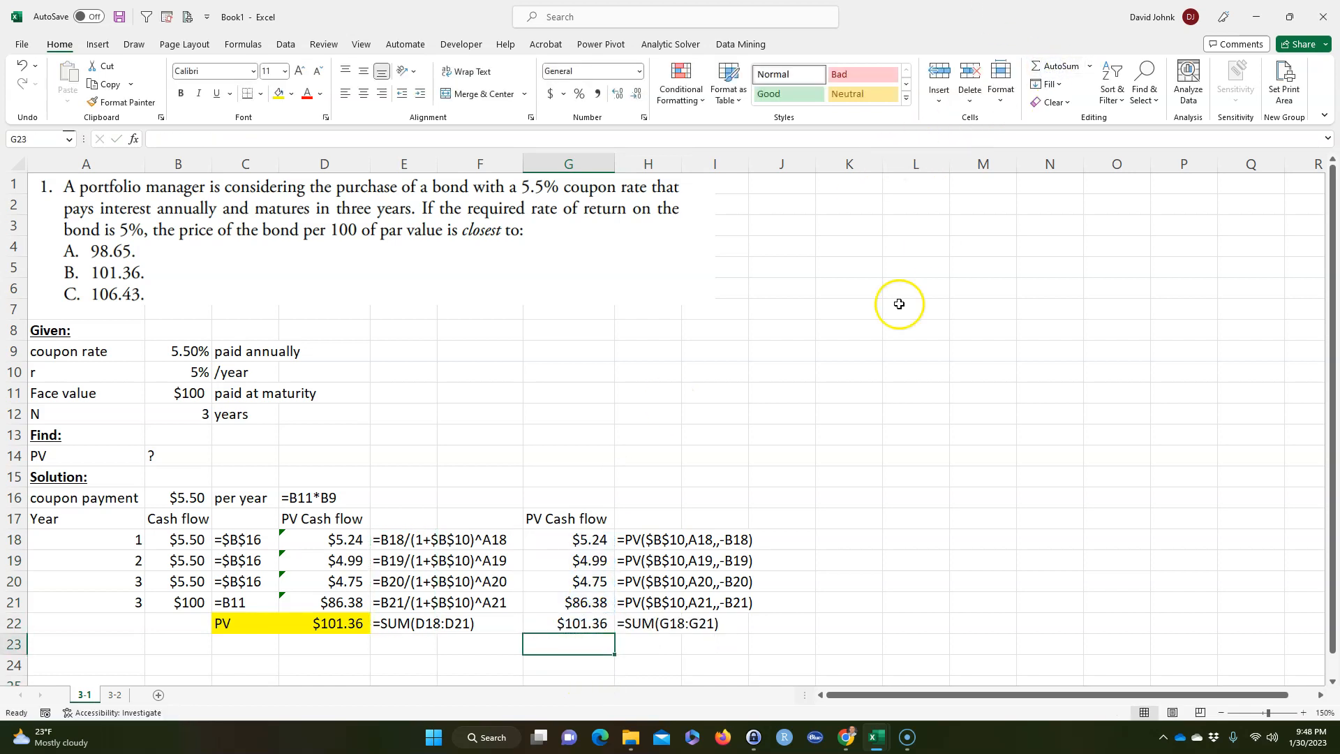
{"action": "left_click", "coordinate": [573, 624]}
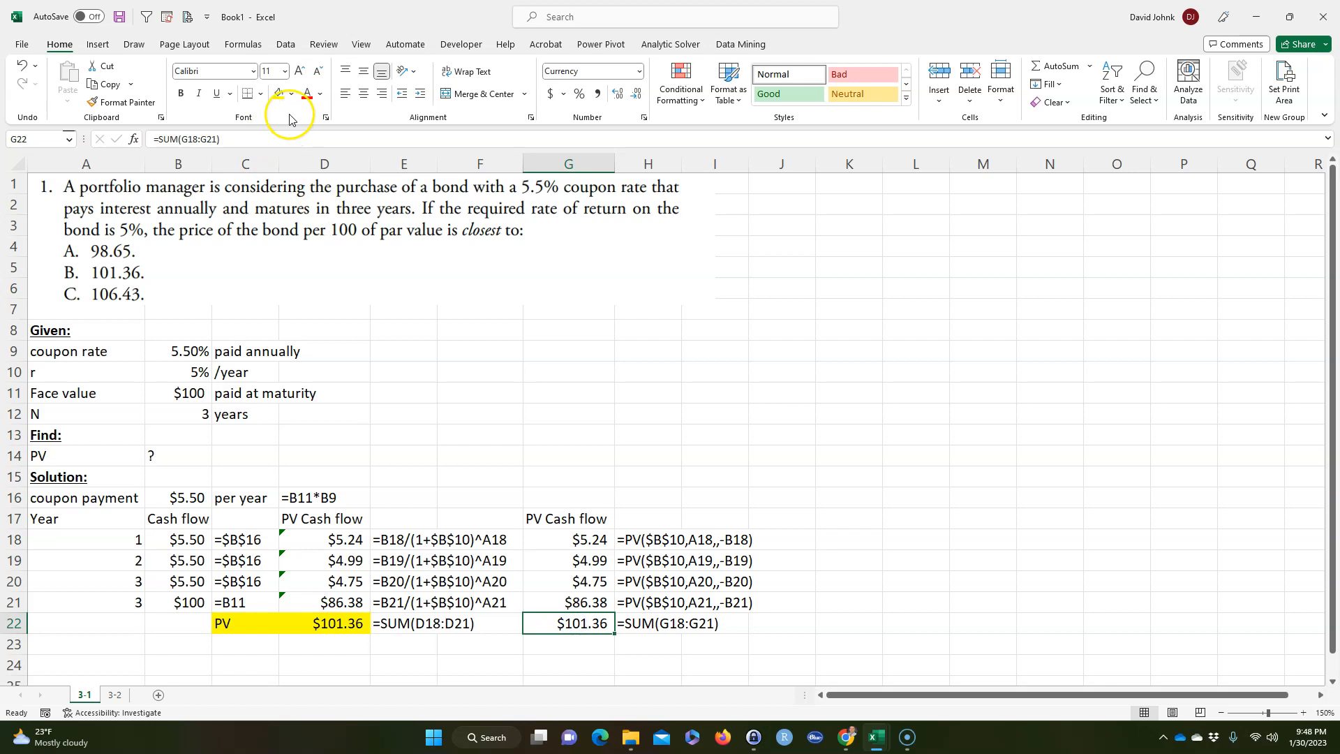
{"action": "left_click", "coordinate": [279, 93]}
{"action": "left_click", "coordinate": [333, 660]}
{"action": "left_click_drag", "start_coordinate": [349, 540], "coordinate": [332, 593]}
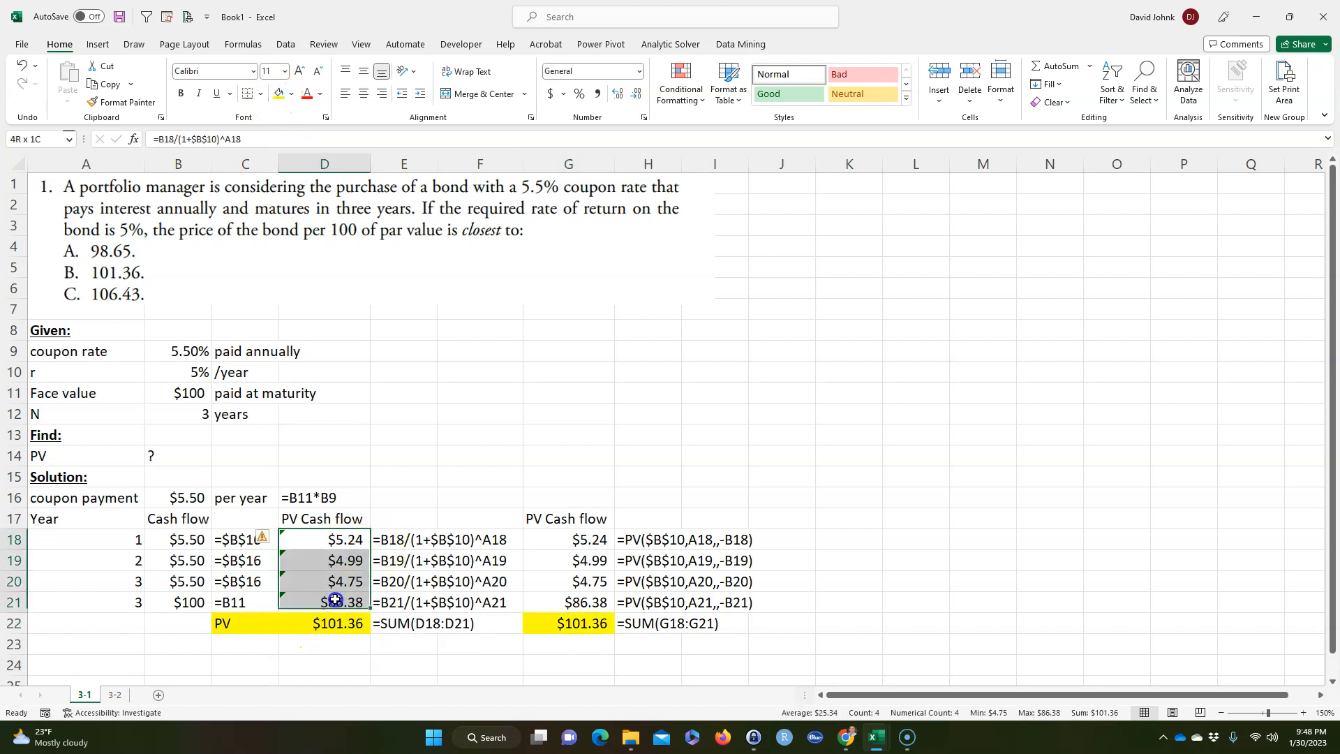
{"action": "left_click_drag", "start_coordinate": [579, 540], "coordinate": [579, 623]}
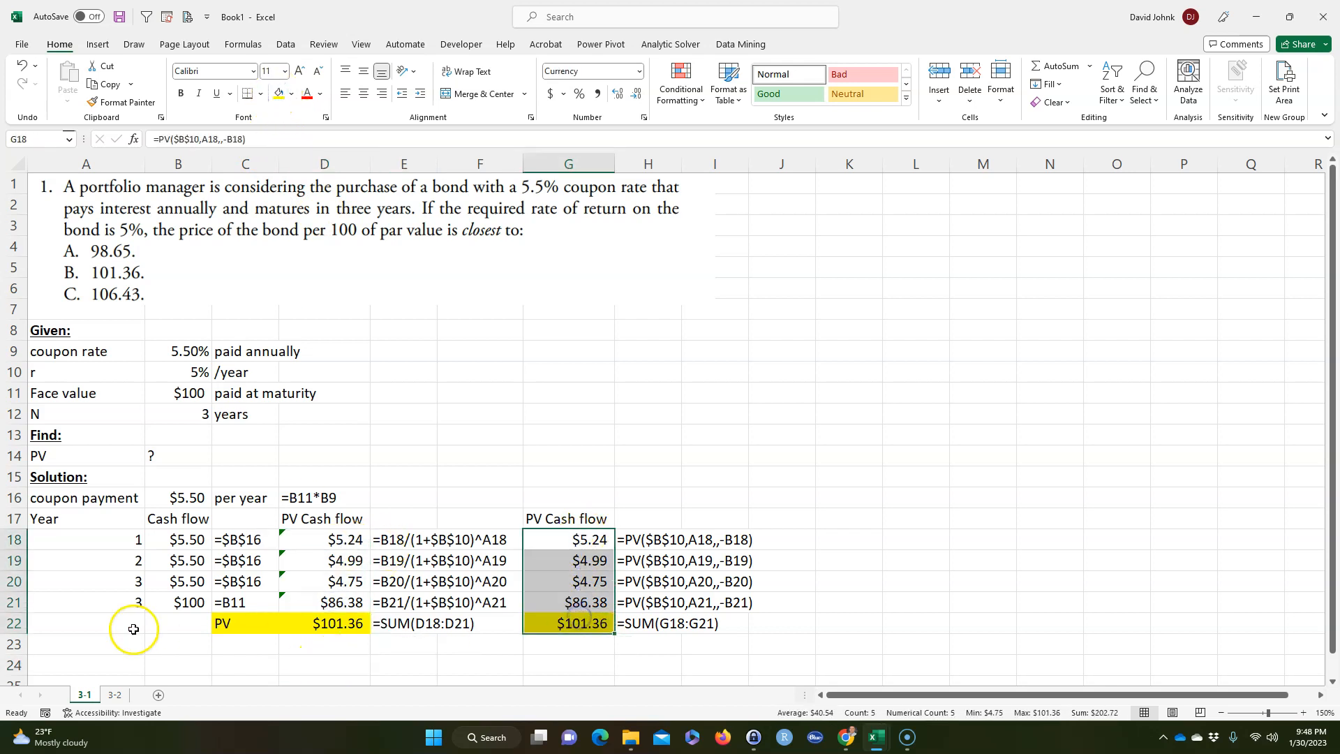
- Enter the heading "NPV Solution:" in A23 and make it bold and underlined
{"action": "left_click", "coordinate": [63, 648]}
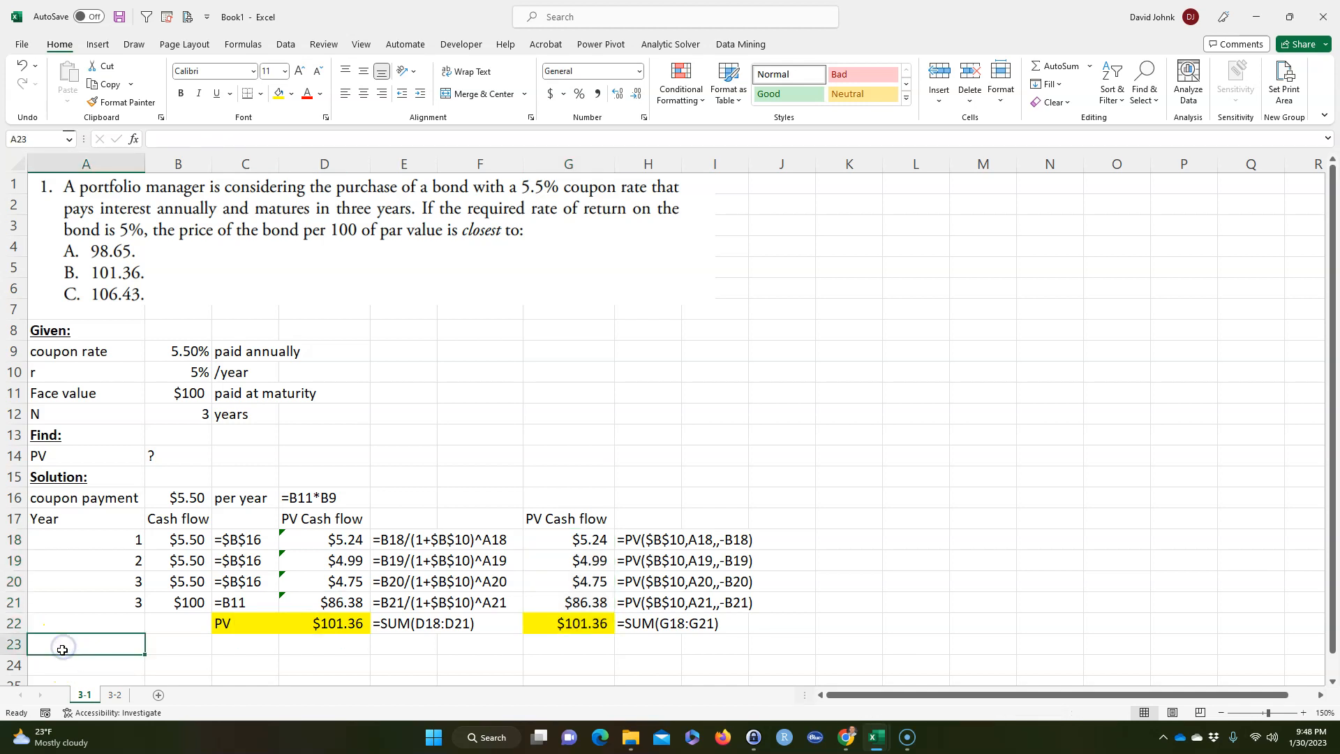
{"action": "type", "text": "N"}
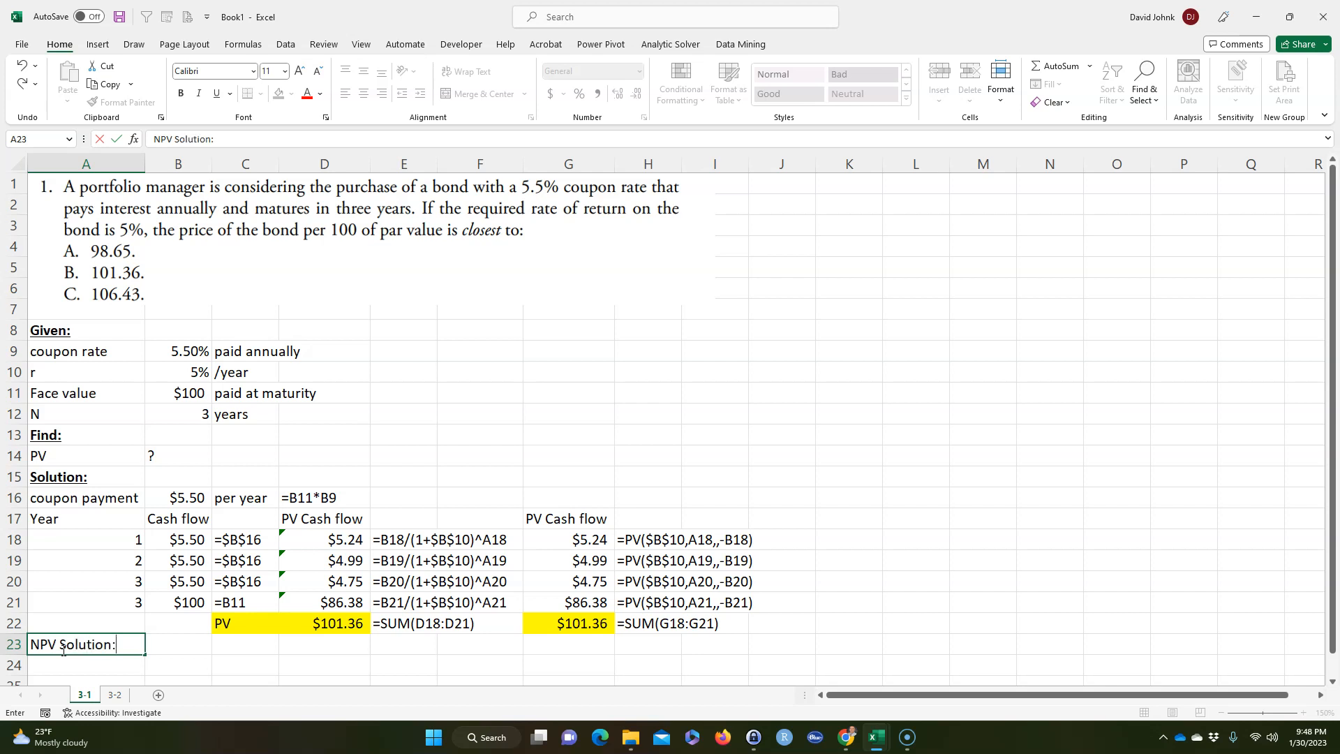
{"action": "type", "text": "PV Solution:"}
{"action": "key", "text": "Return"}
{"action": "left_click", "coordinate": [62, 648]}
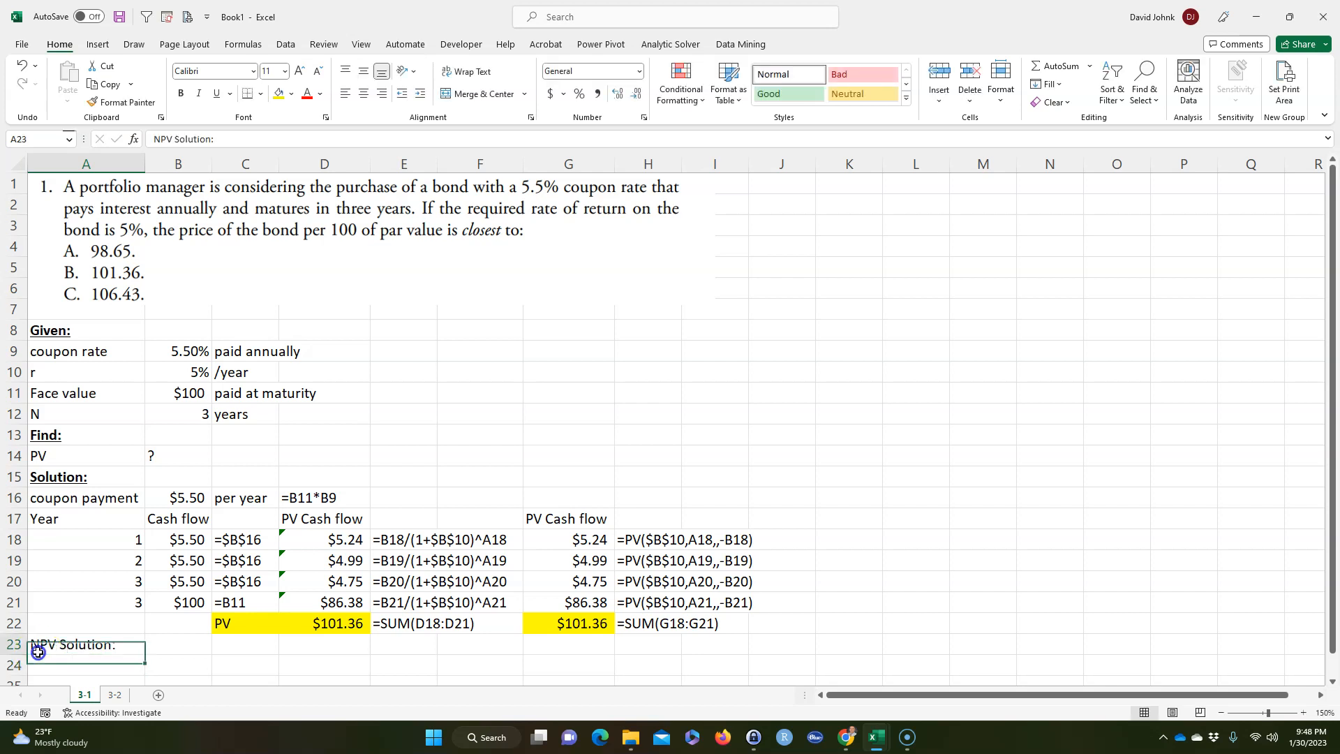
{"action": "left_click", "coordinate": [181, 93]}
{"action": "left_click", "coordinate": [216, 92]}
- Label cell A24 "NPV" without the auto-completed "Solution:" text
{"action": "left_click", "coordinate": [114, 672]}
{"action": "type", "text": "N"}
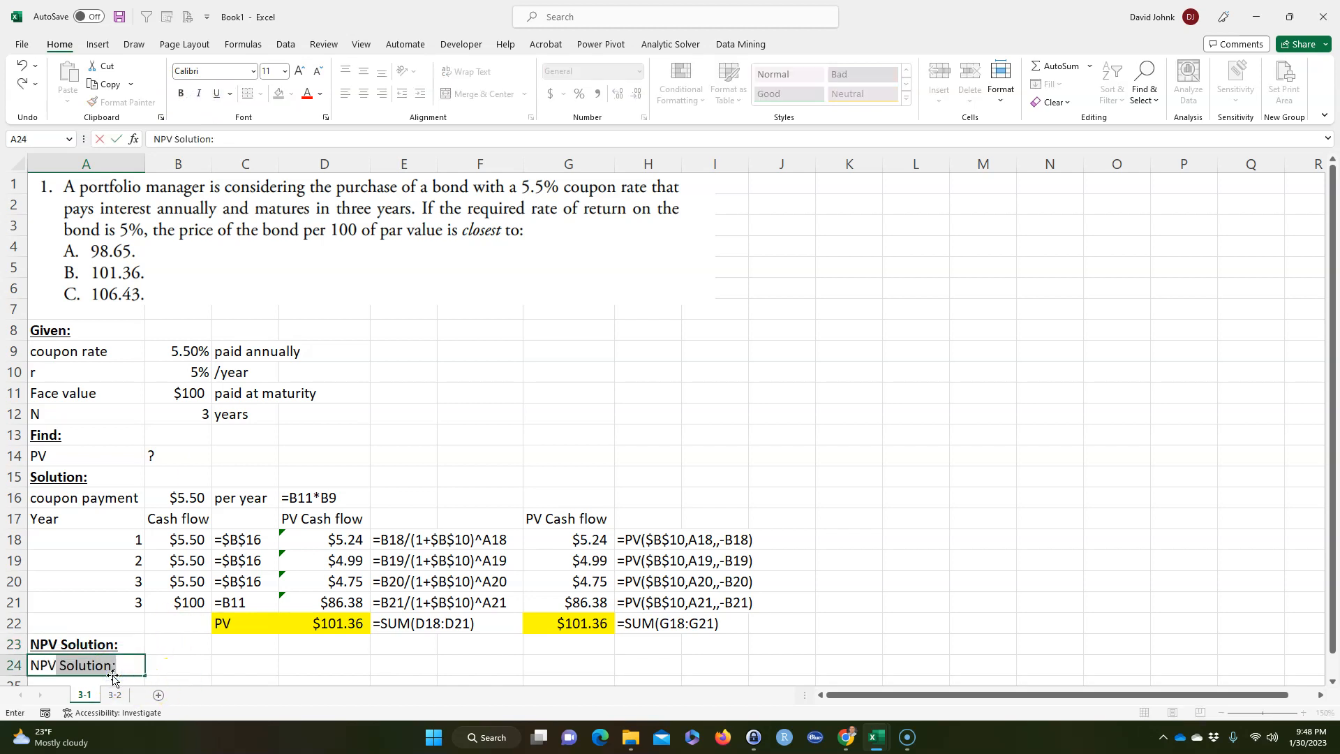
{"action": "type", "text": "PV"}
{"action": "key", "text": "Delete"}
{"action": "key", "text": "Tab"}
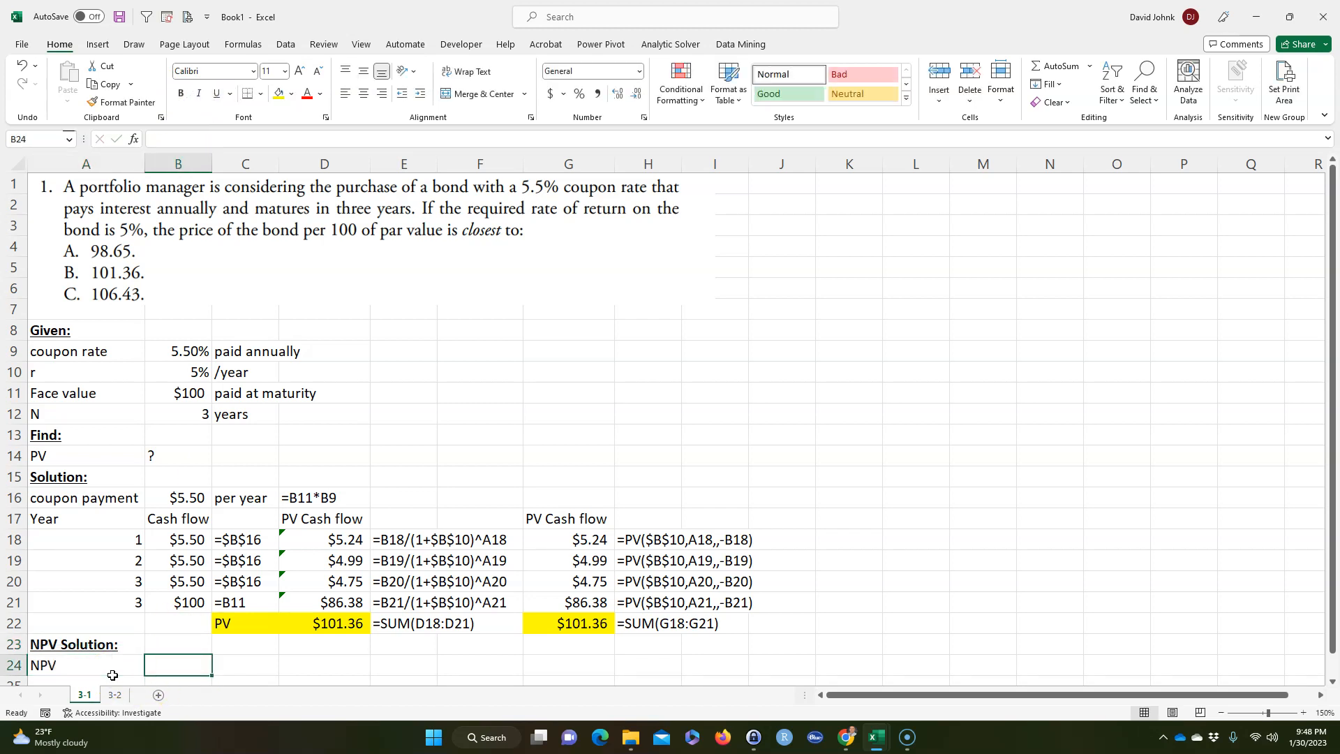
- Calculate the bond price in B24 with =NPV(B10,B18:B19,B20+B21)
{"action": "type", "text": "=npv("}
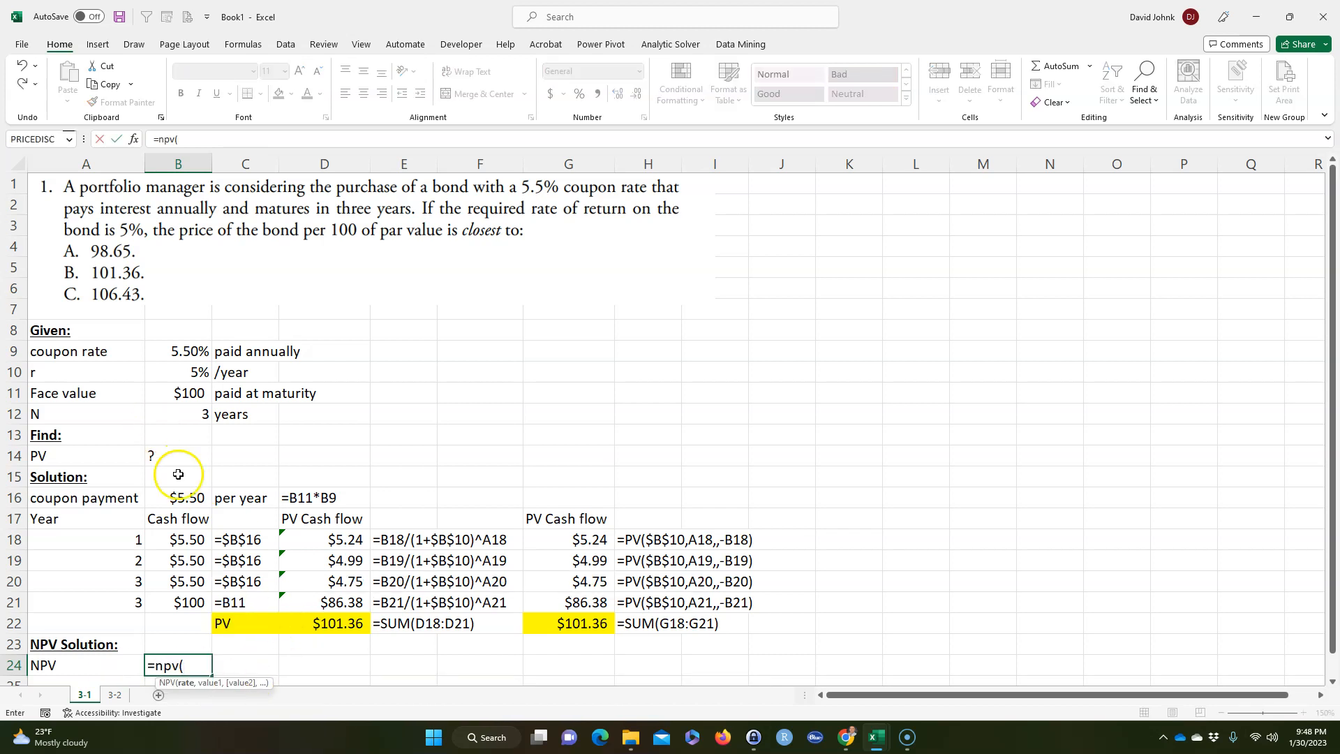
{"action": "left_click", "coordinate": [190, 375]}
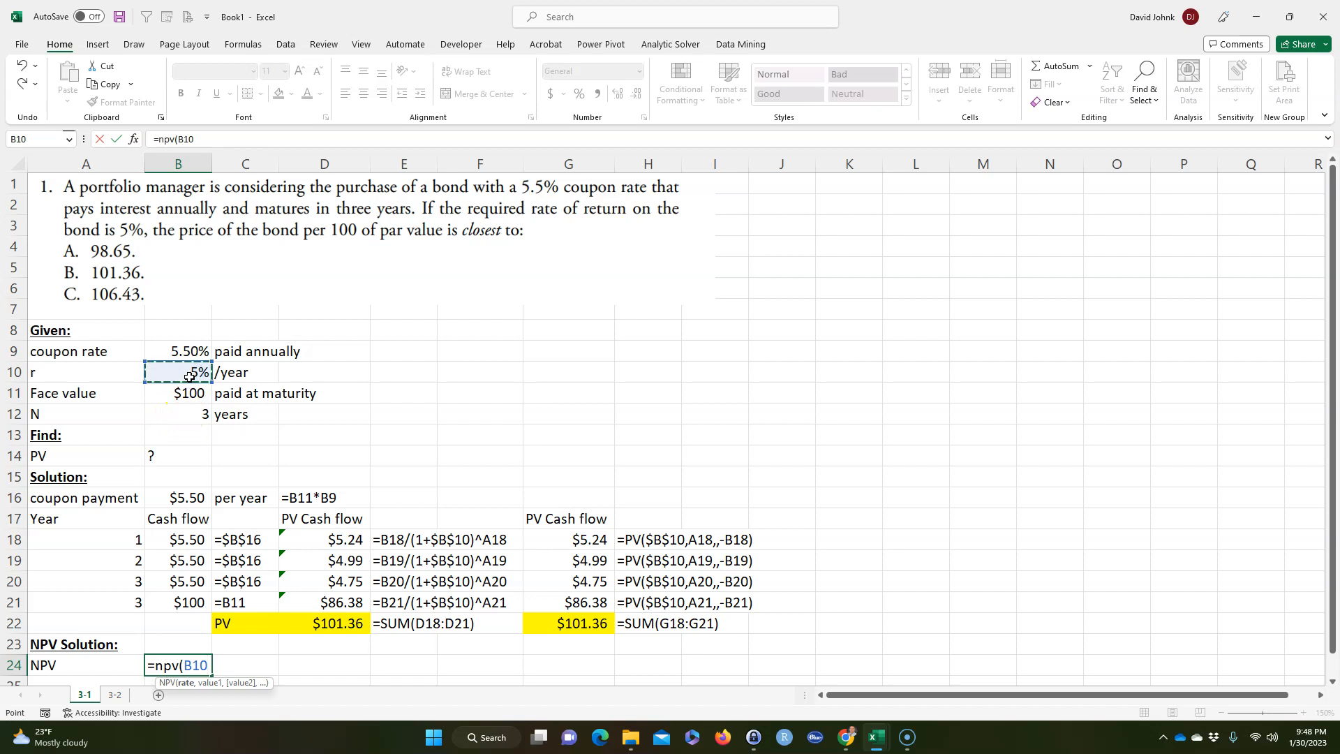
{"action": "type", "text": ","}
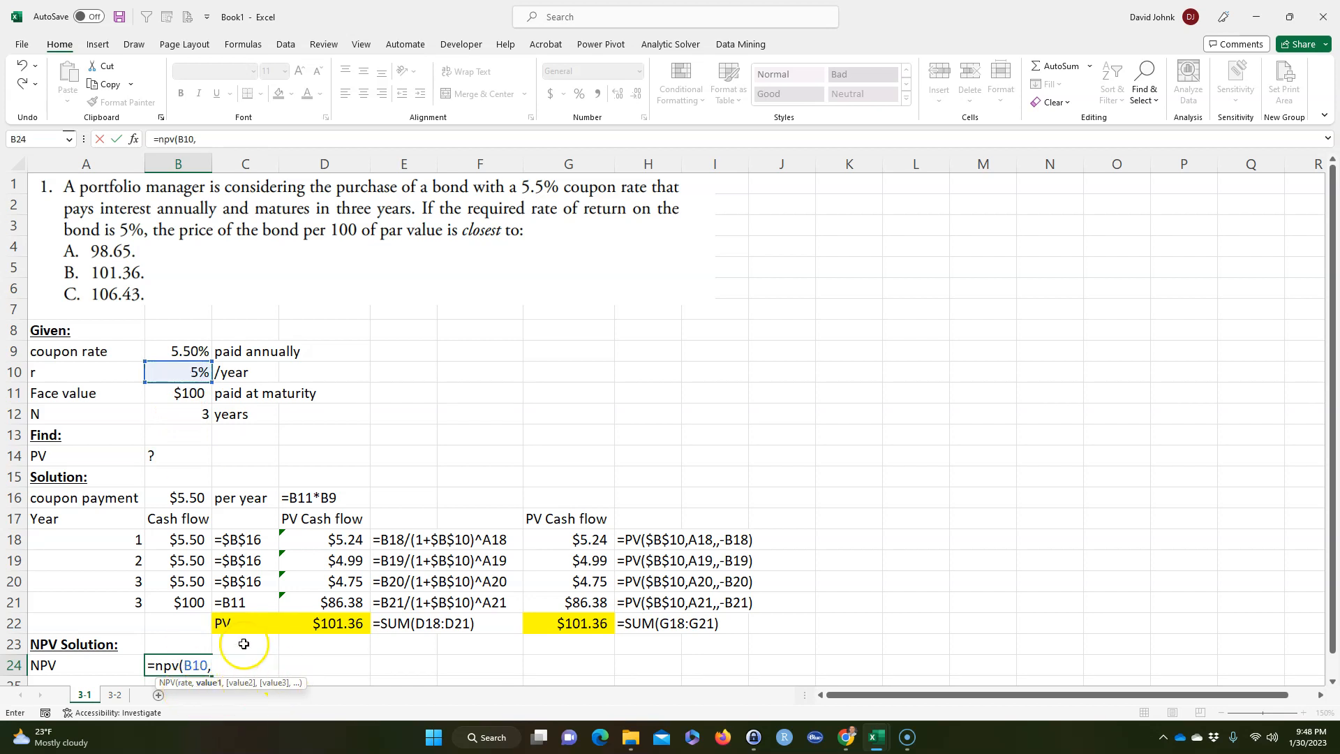
{"action": "left_click_drag", "start_coordinate": [184, 538], "coordinate": [190, 562]}
{"action": "type", "text": ","}
{"action": "left_click", "coordinate": [190, 584]}
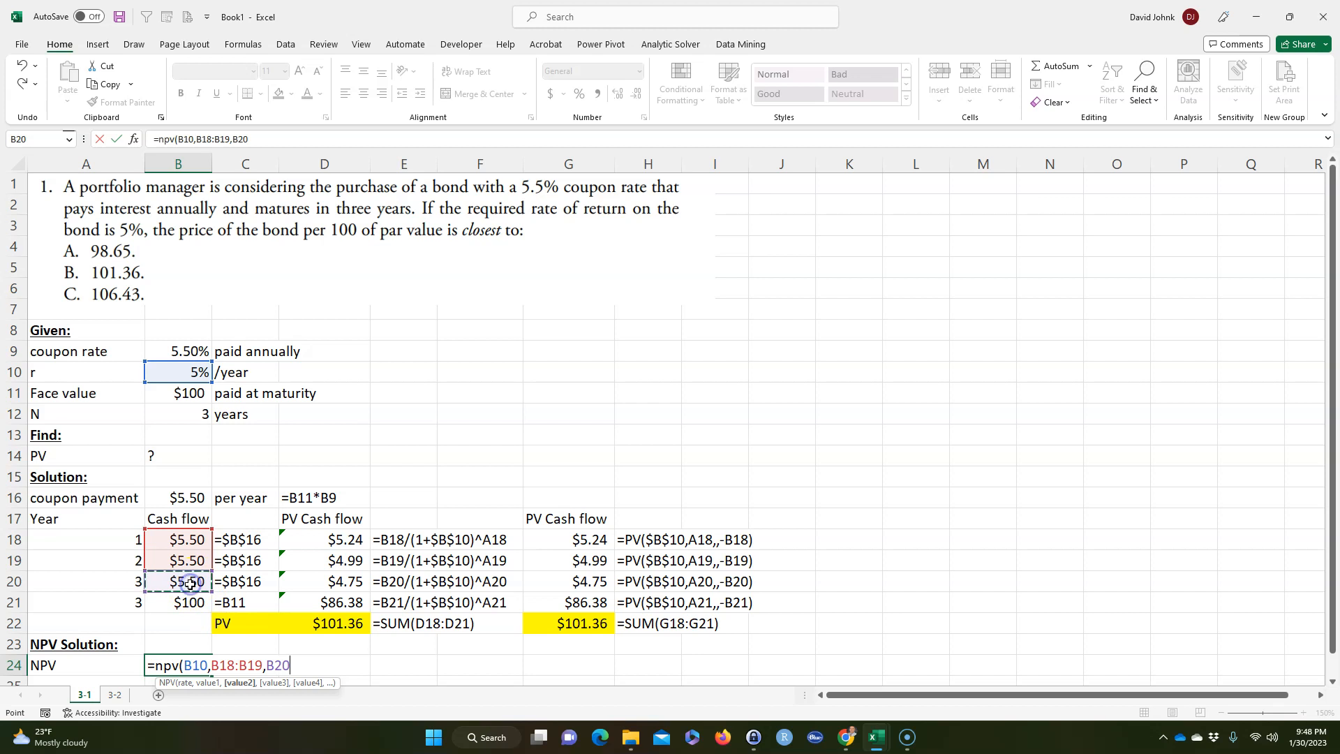
{"action": "type", "text": "+"}
{"action": "left_click", "coordinate": [185, 602]}
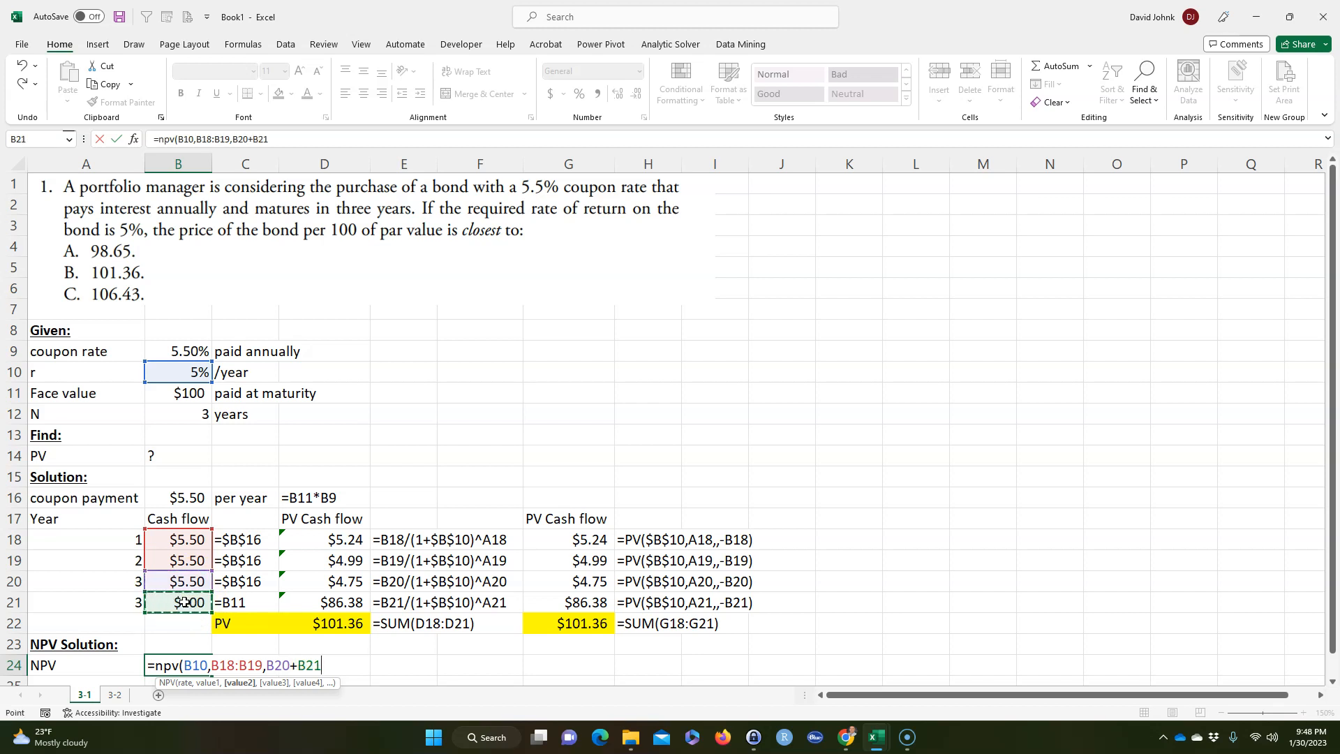
{"action": "key", "text": "Return"}
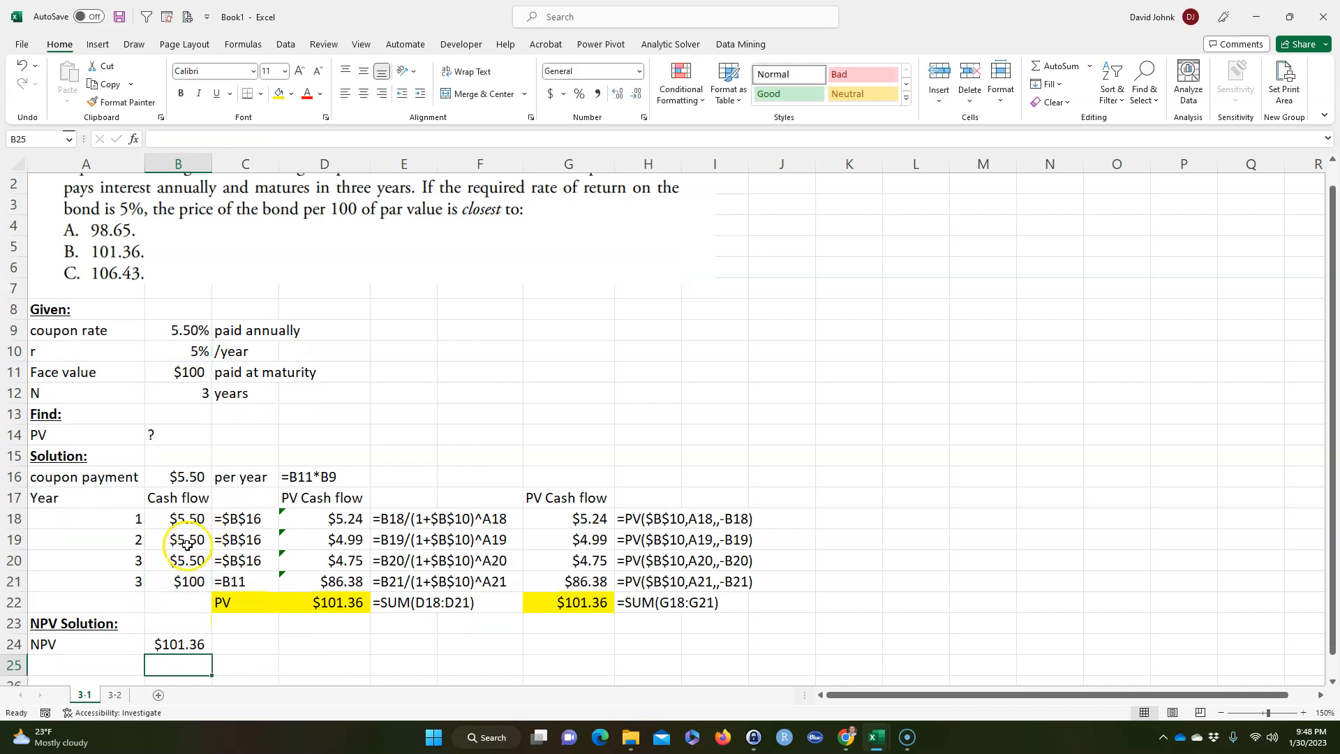
- Highlight the NPV label and result in A24:B24 with a yellow fill
{"action": "left_click_drag", "start_coordinate": [67, 643], "coordinate": [153, 643]}
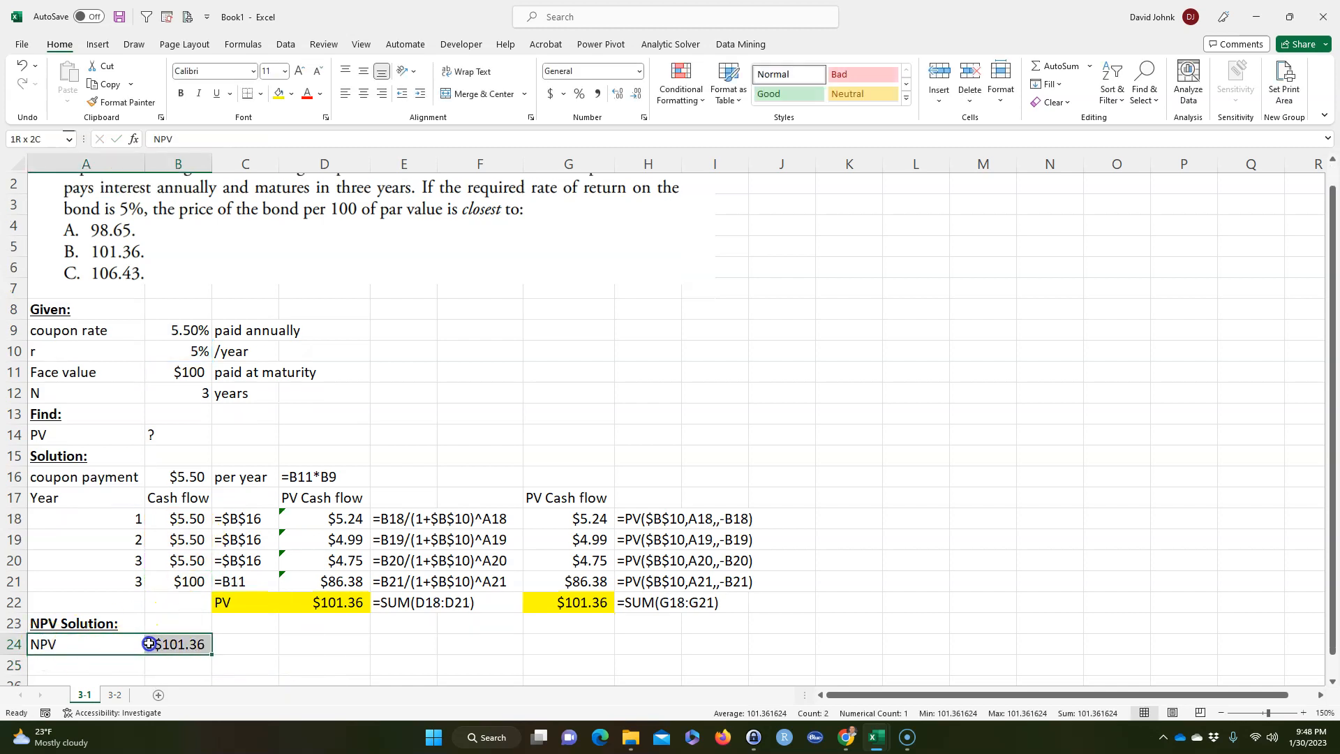
{"action": "left_click", "coordinate": [278, 94]}
{"action": "left_click", "coordinate": [318, 602]}
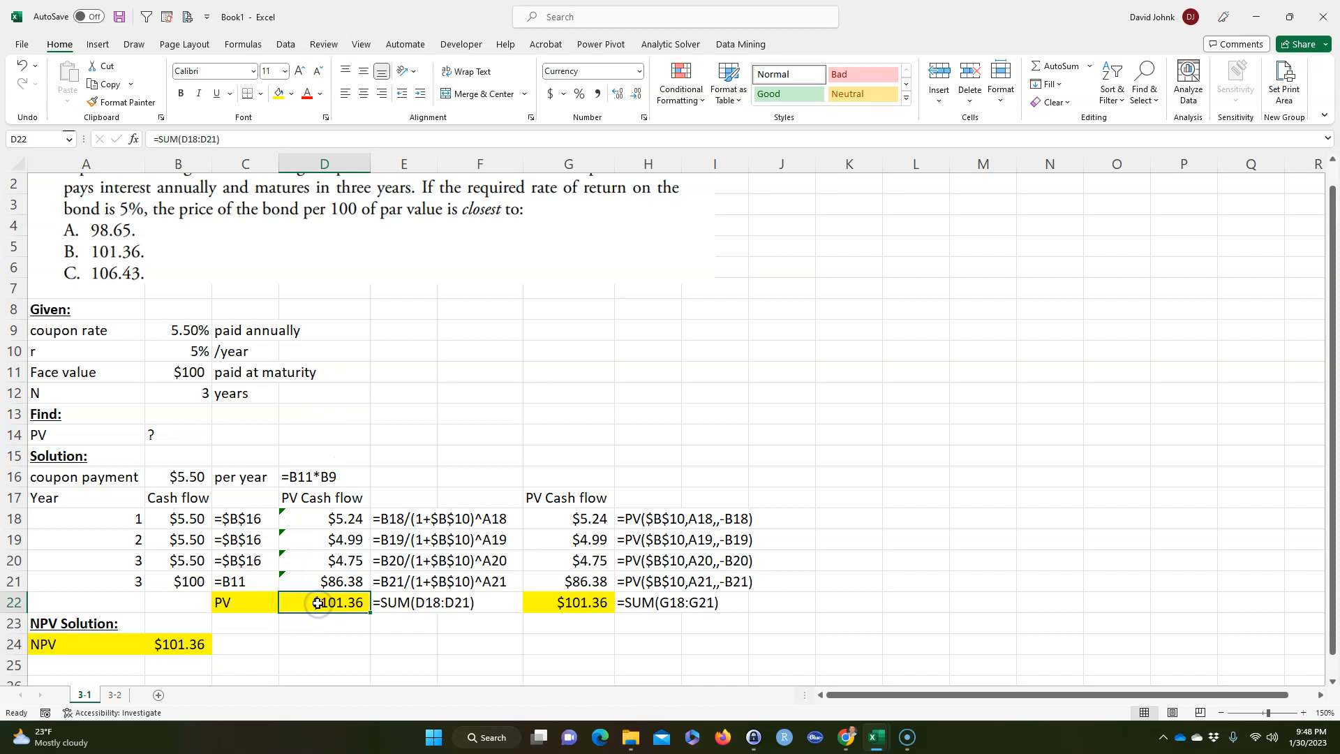
- Show the text of the NPV formula in C24 by copying the FORMULATEXT cell E22
{"action": "left_click", "coordinate": [384, 601]}
{"action": "key", "text": "ctrl+c"}
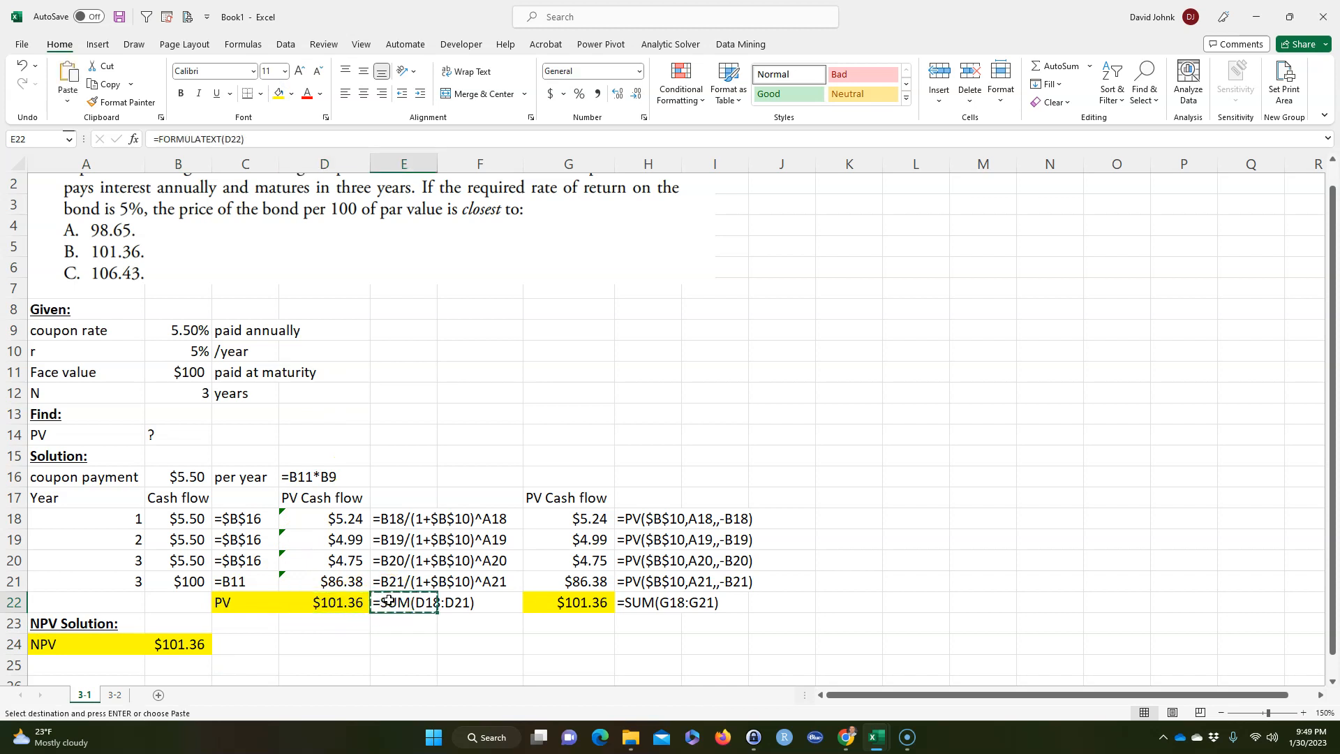
{"action": "left_click", "coordinate": [227, 643]}
{"action": "key", "text": "ctrl+v"}
{"action": "scroll", "coordinate": [106, 600], "scroll_direction": "down", "scroll_amount": 1}
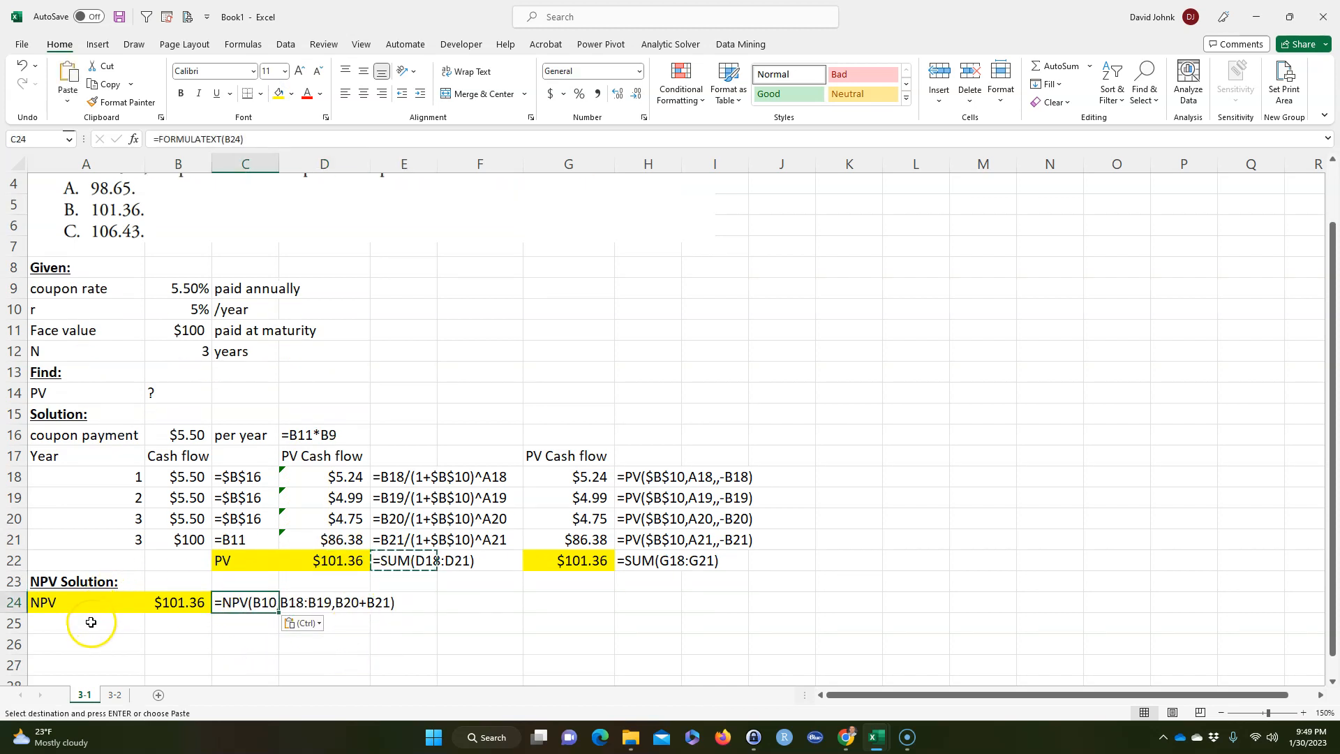
- Enter the heading "Price Function Solution:" in A25 and make it bold and underlined
{"action": "left_click", "coordinate": [91, 623]}
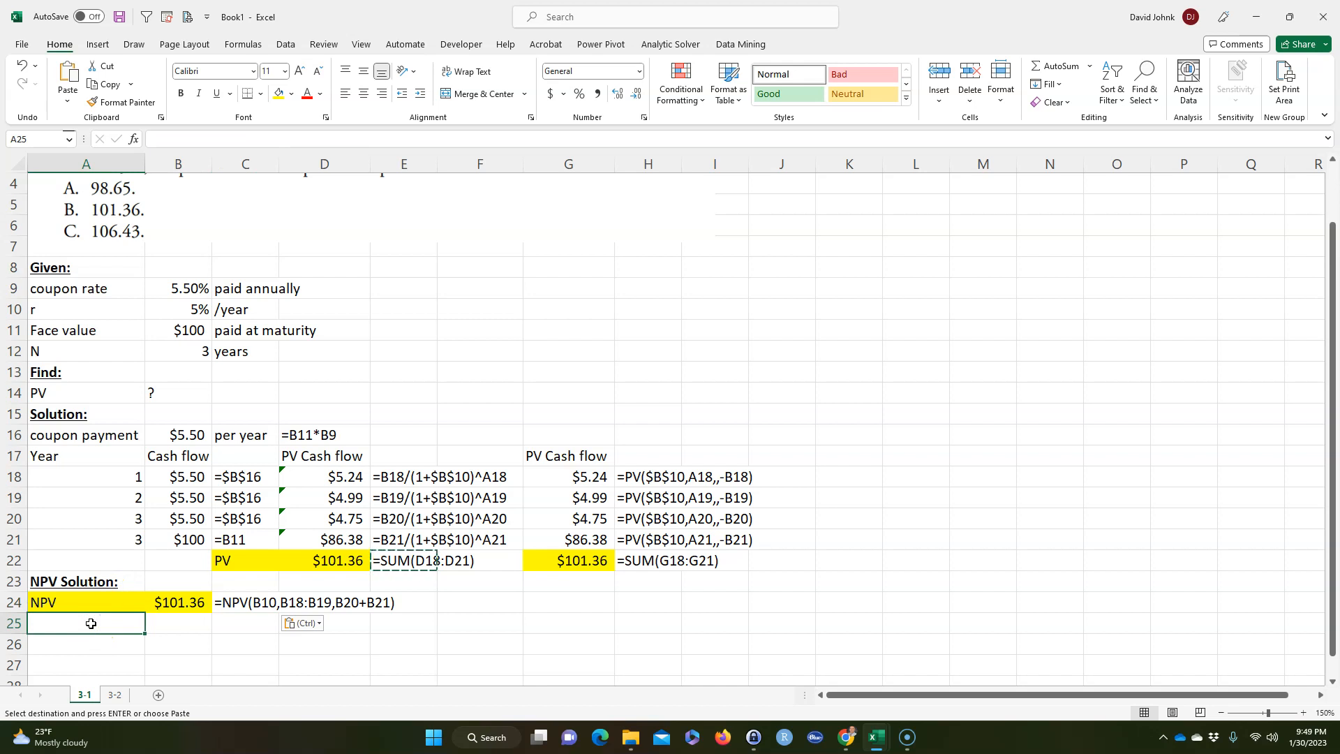
{"action": "type", "text": "PRi"}
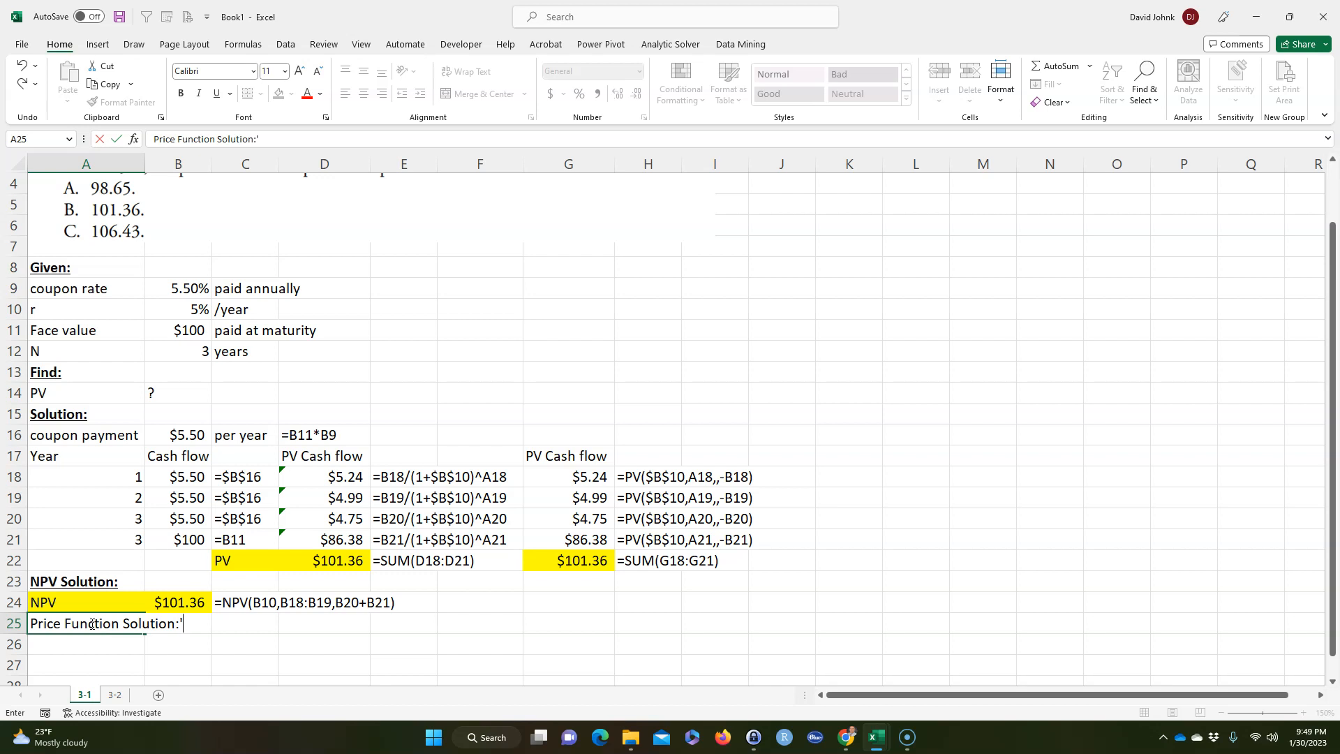
{"action": "left_click", "coordinate": [132, 683]}
{"action": "left_click", "coordinate": [65, 589]}
{"action": "left_click", "coordinate": [53, 601]}
{"action": "left_click", "coordinate": [183, 95]}
{"action": "left_click", "coordinate": [217, 94]}
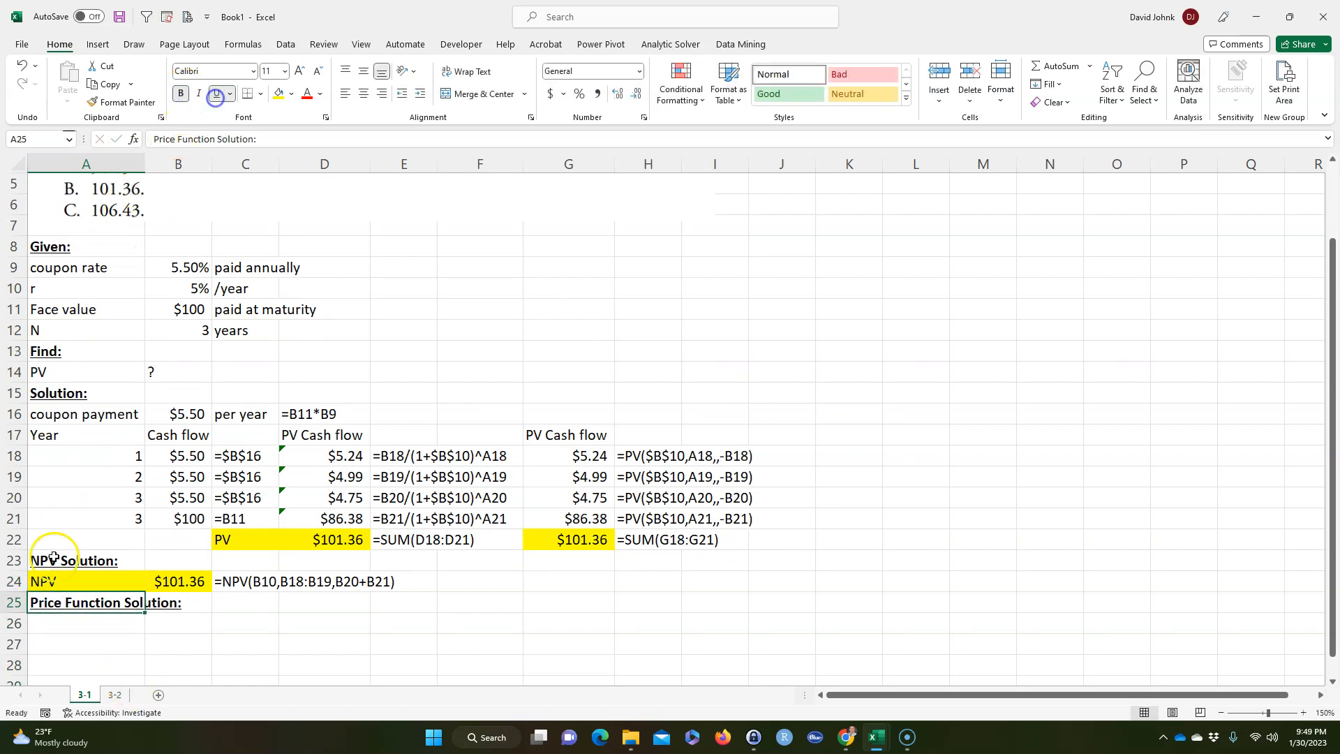
- Enter =TODAY() in A26 and move that cell to B26
{"action": "left_click", "coordinate": [83, 627]}
{"action": "type", "text": "="}
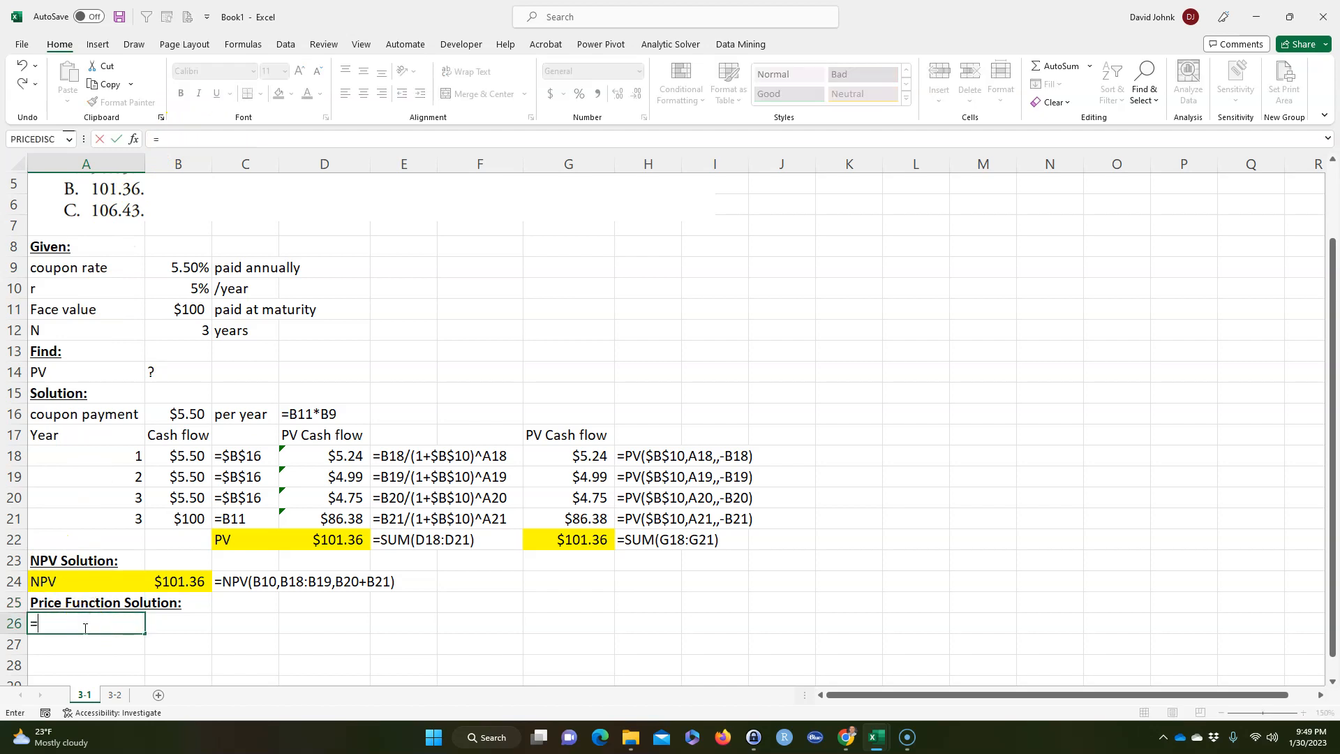
{"action": "type", "text": "today"}
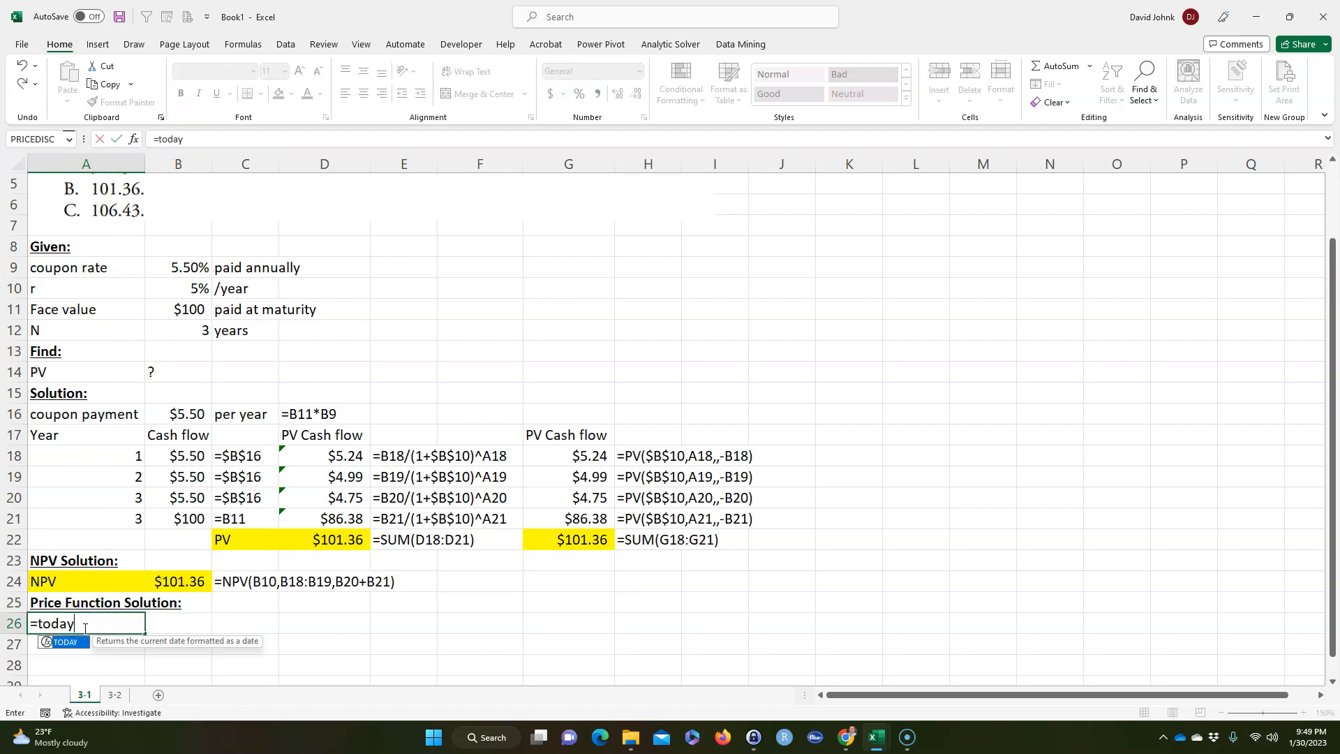
{"action": "type", "text": "()"}
{"action": "key", "text": "Return"}
{"action": "left_click", "coordinate": [83, 626]}
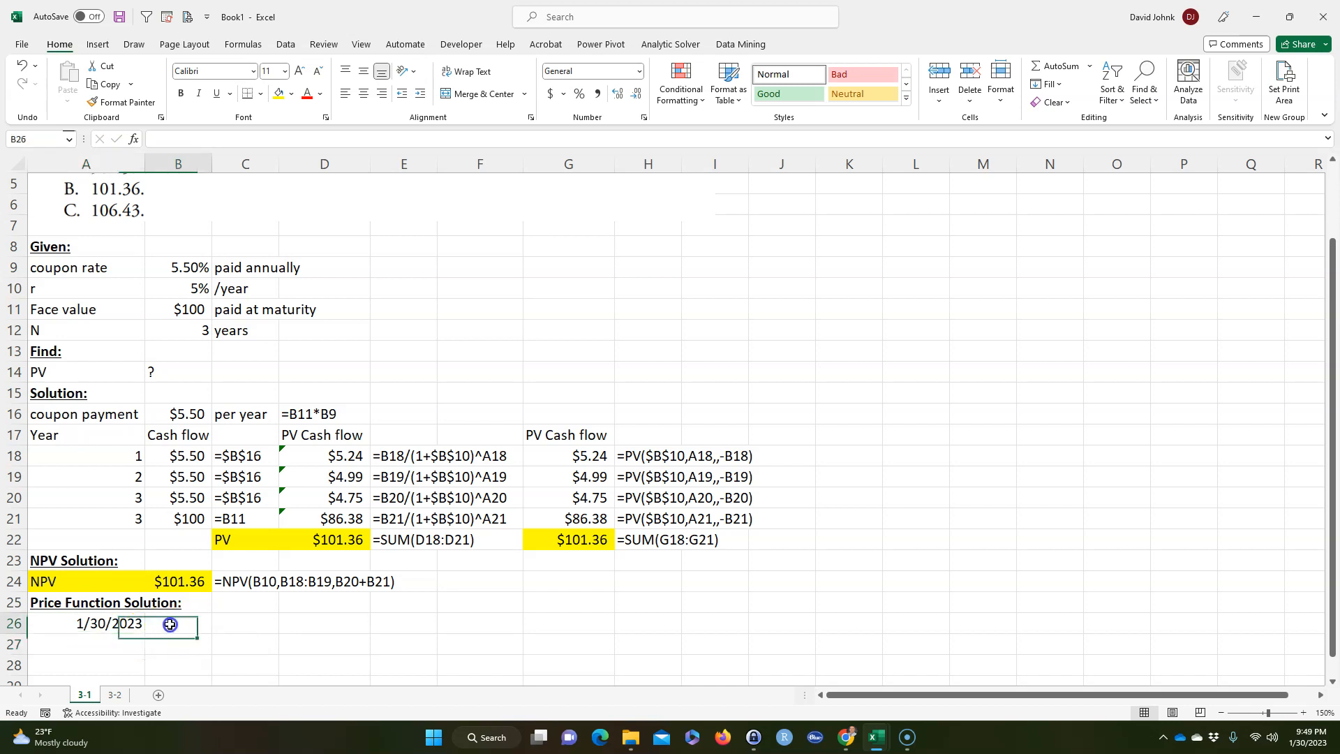
{"action": "left_click_drag", "start_coordinate": [96, 636], "coordinate": [178, 628]}
- Autofit column B to show the date and copy the formula-text cell C24 to C26
{"action": "left_click", "coordinate": [225, 583]}
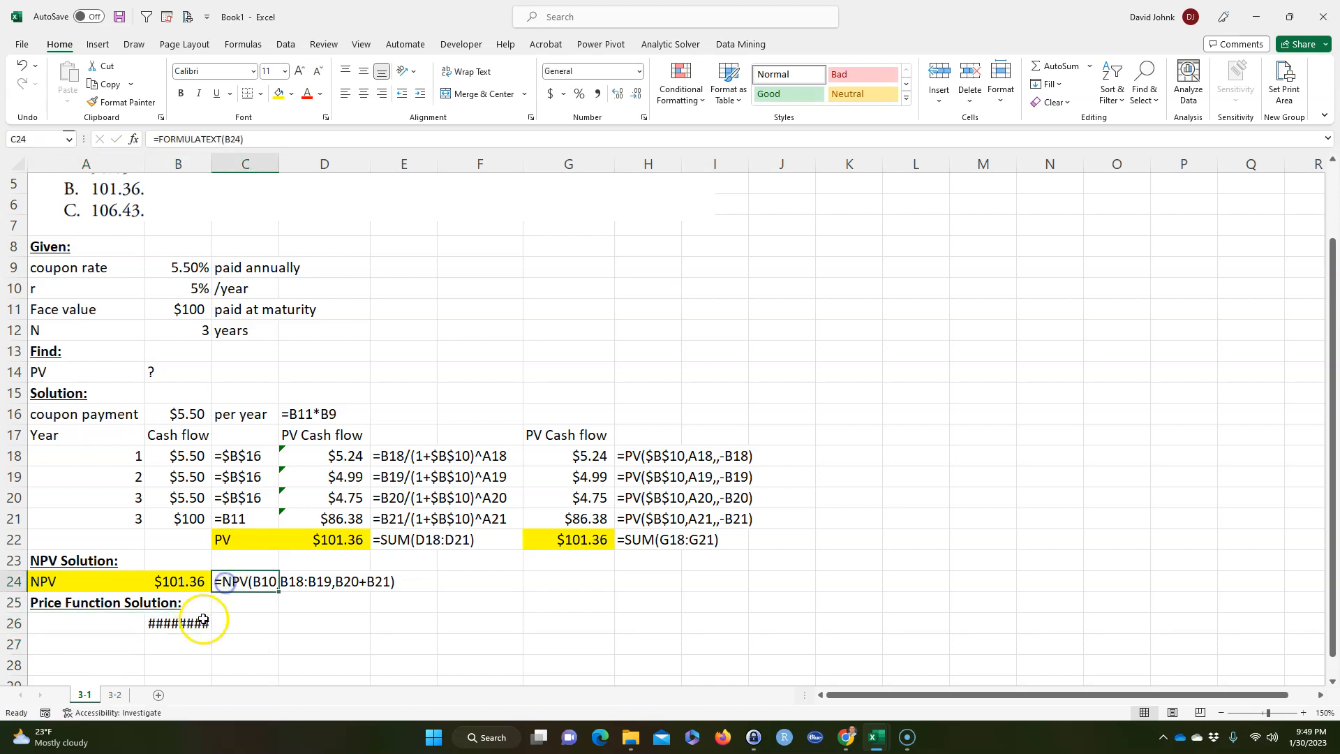
{"action": "double_click", "coordinate": [212, 164]}
{"action": "key", "text": "ctrl+c"}
{"action": "left_click", "coordinate": [245, 628]}
{"action": "key", "text": "ctrl+v"}
- Label cell A26 "settlement date"
{"action": "left_click", "coordinate": [65, 626]}
{"action": "double_click", "coordinate": [64, 631]}
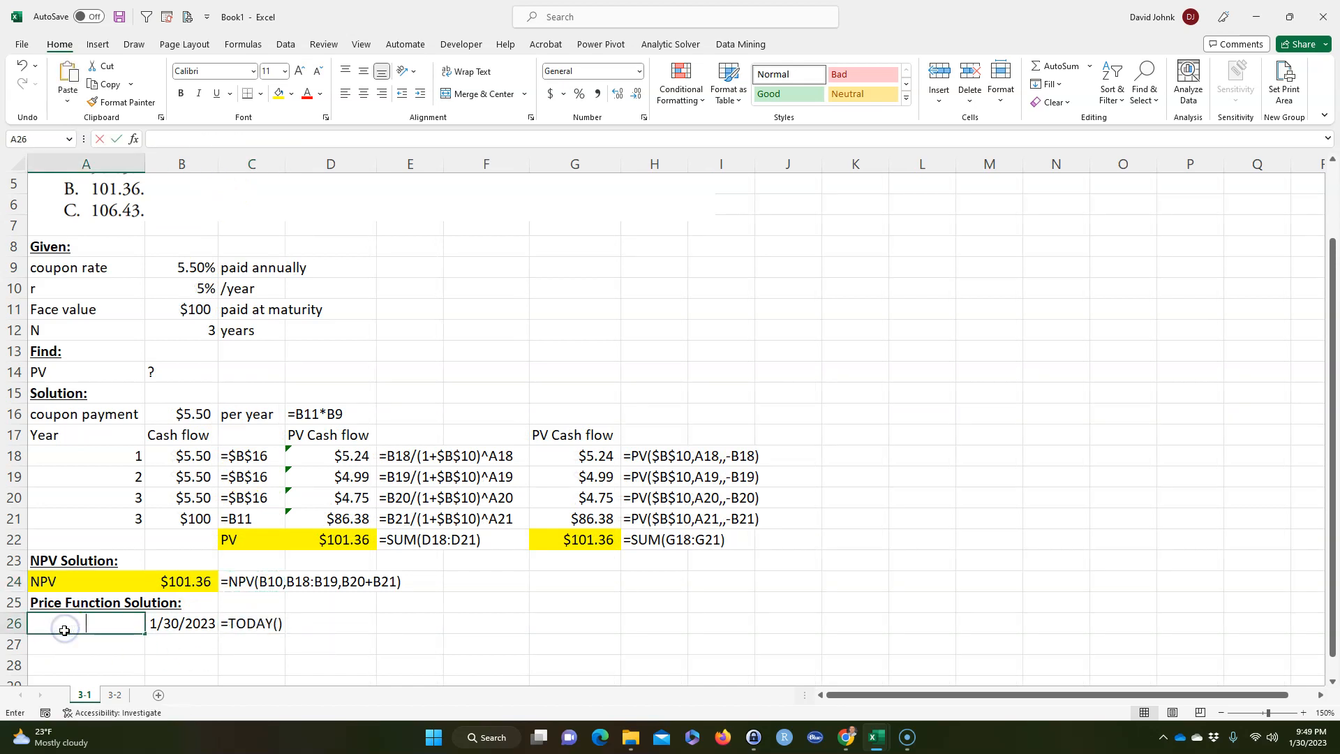
{"action": "type", "text": "settlemen"}
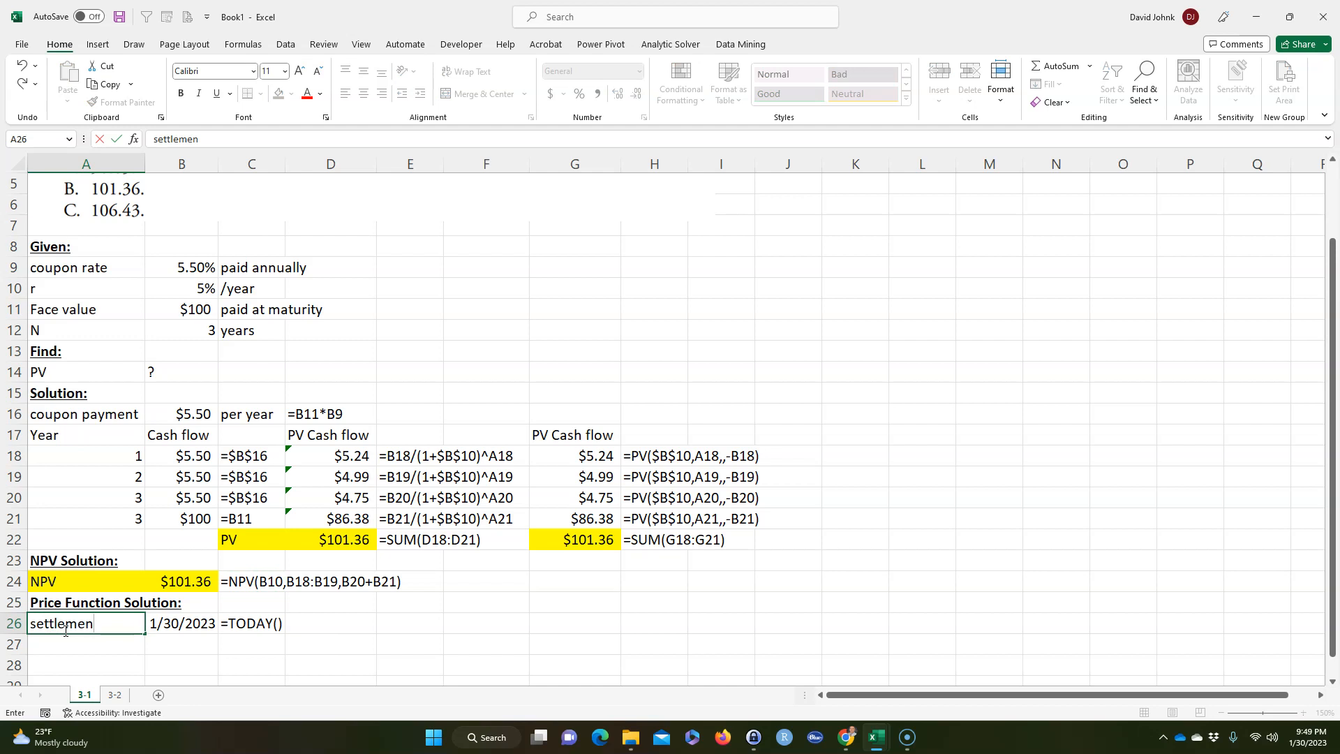
{"action": "type", "text": "t date"}
{"action": "key", "text": "Return"}
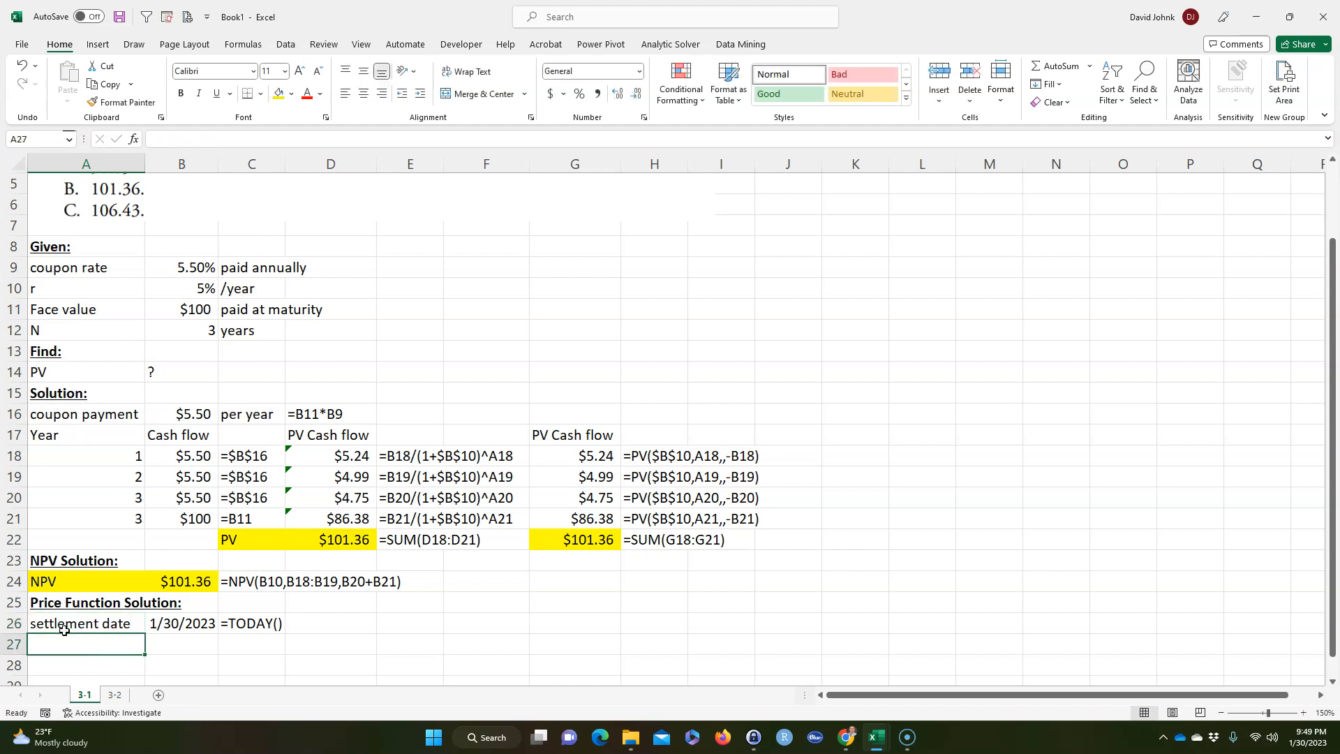
- Label A27 "maturity date", correctly spelled, and enter 1/30/2026 in B27
{"action": "type", "text": "maturty date"}
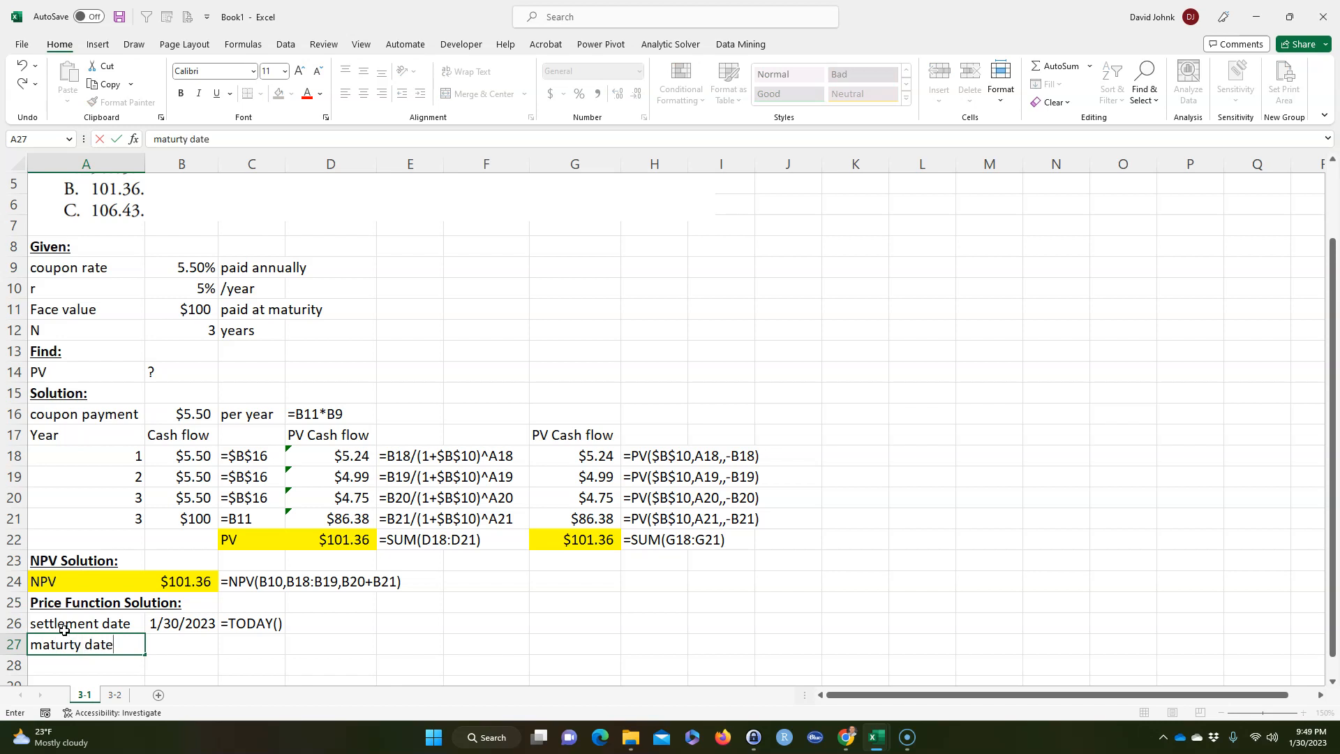
{"action": "key", "text": "Tab"}
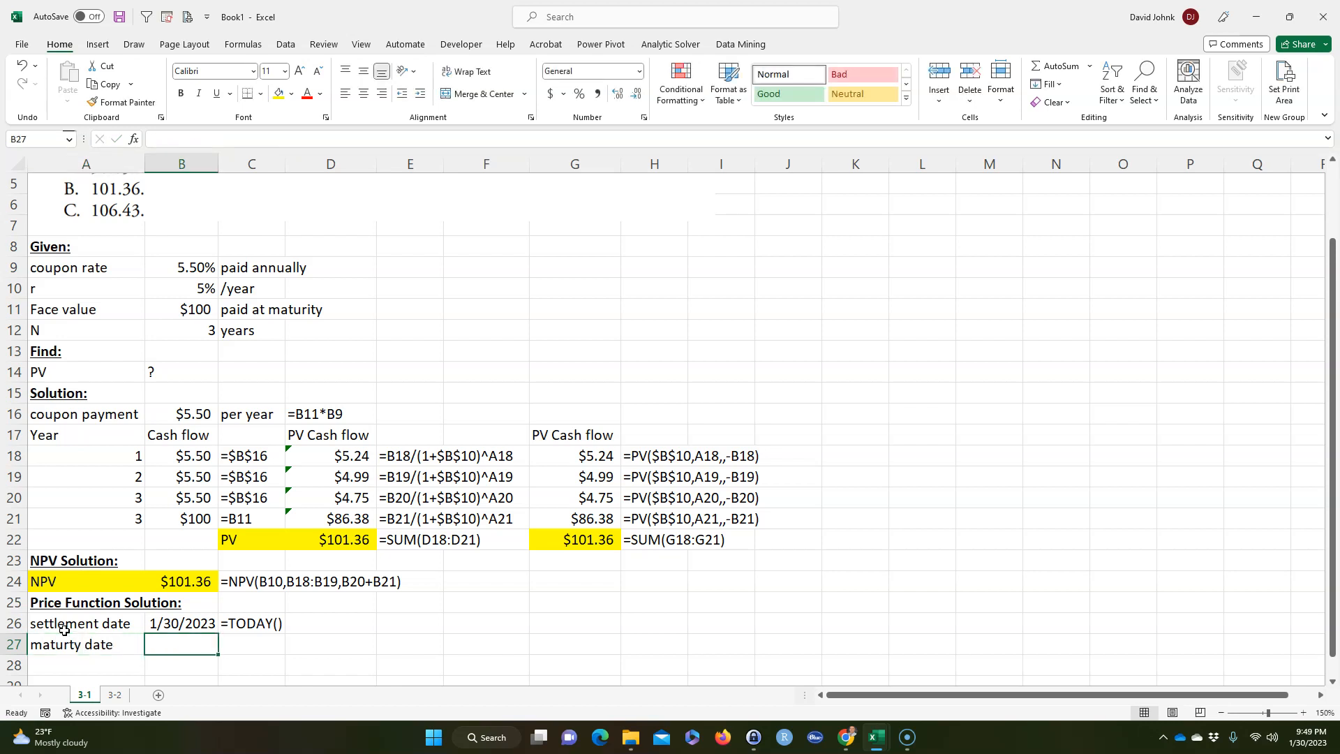
{"action": "type", "text": "1/30/202"}
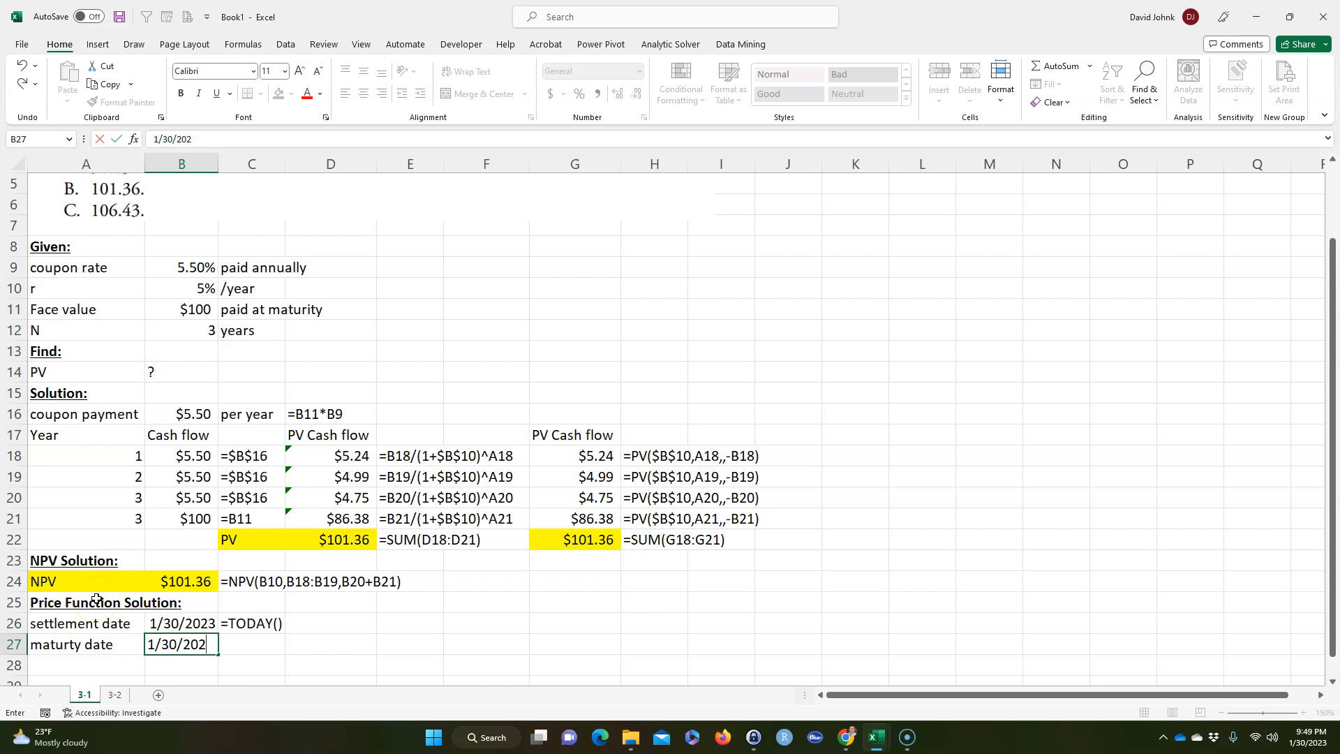
{"action": "left_click", "coordinate": [239, 669]}
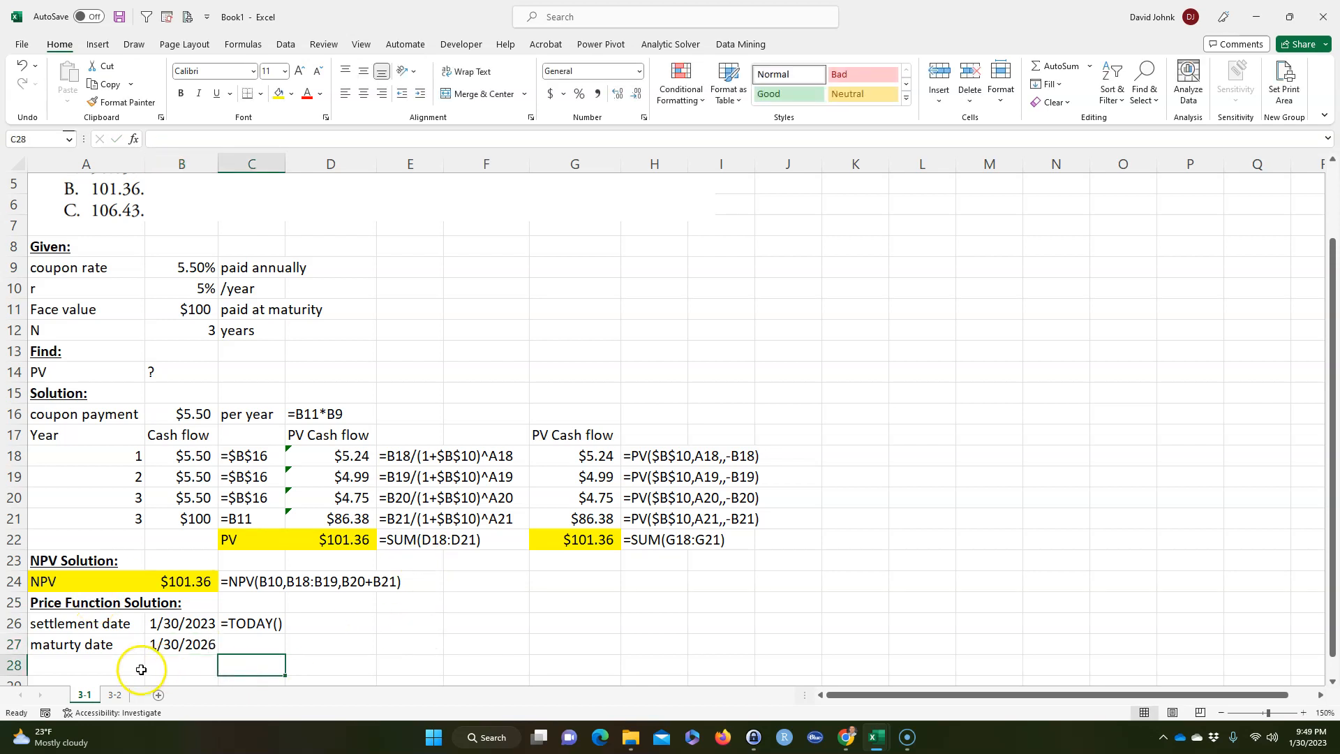
{"action": "left_click", "coordinate": [71, 667]}
{"action": "scroll", "coordinate": [71, 666], "scroll_direction": "down", "scroll_amount": 1}
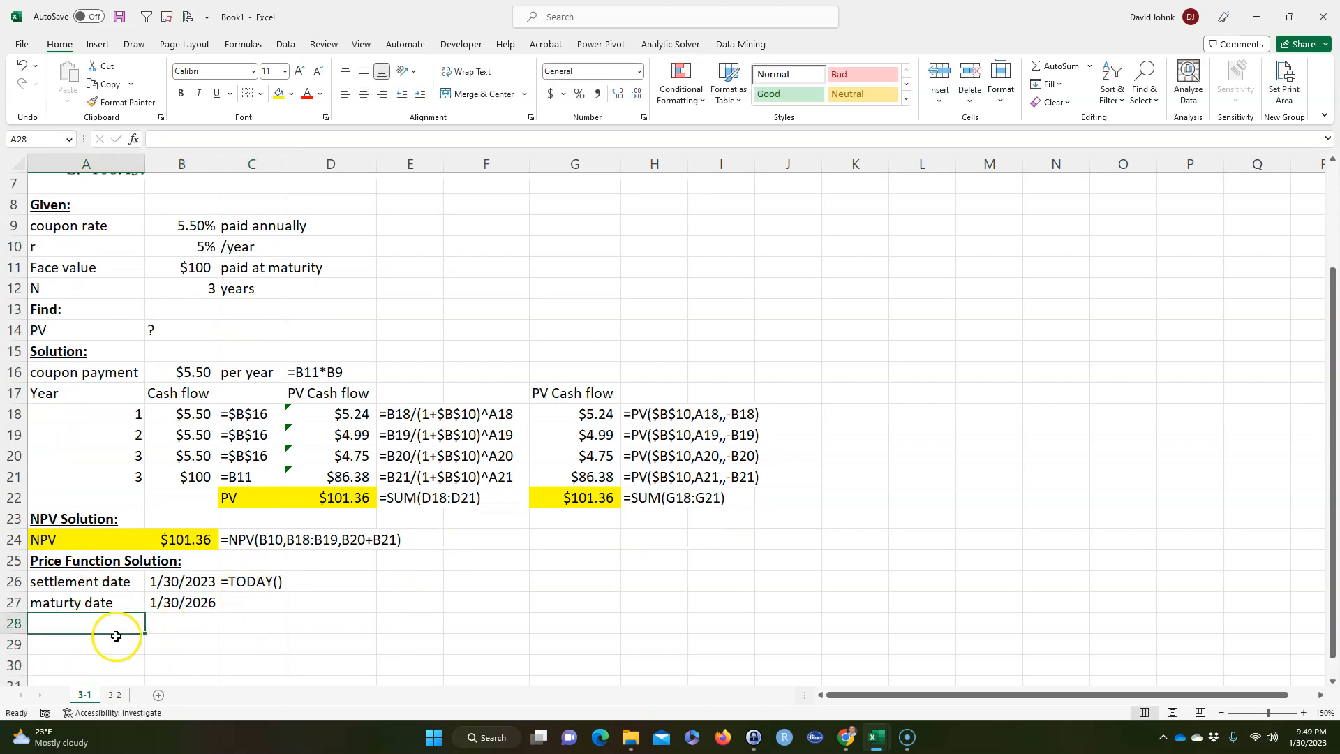
{"action": "double_click", "coordinate": [67, 604]}
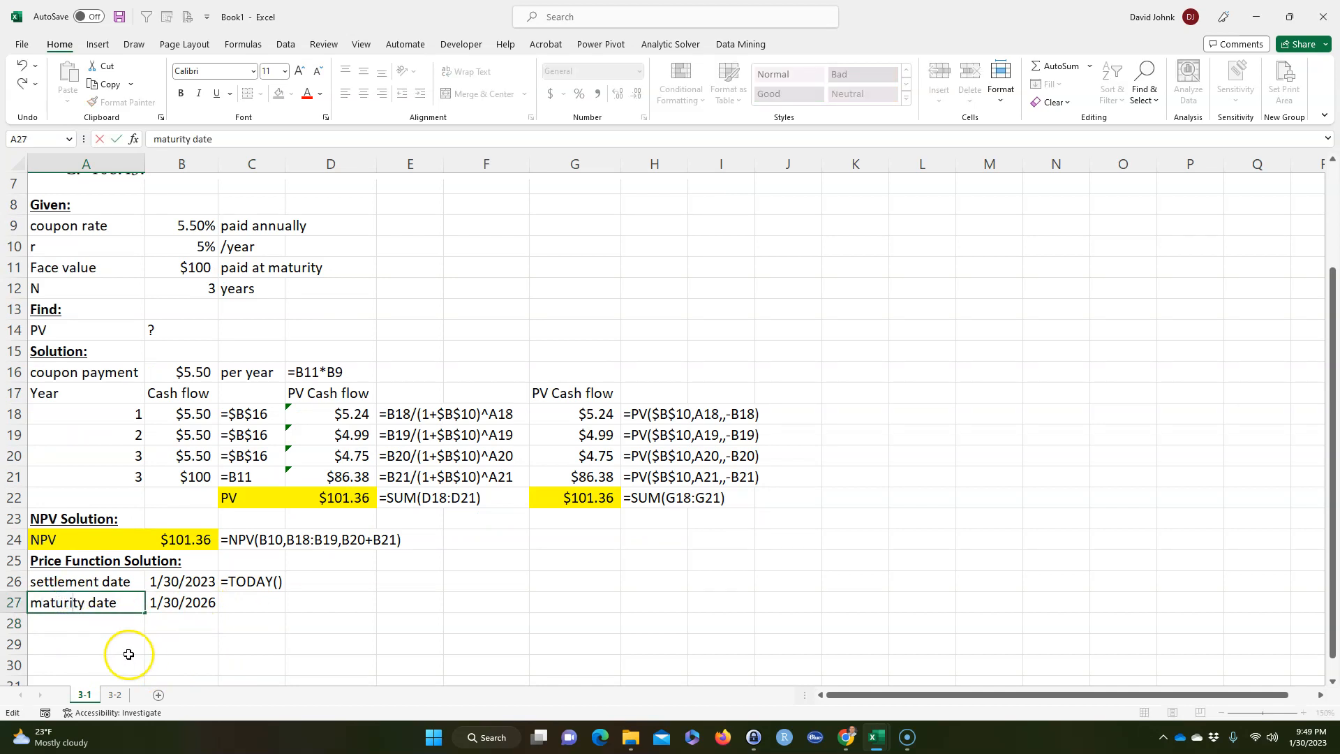
{"action": "left_click", "coordinate": [102, 649]}
- Label cell A28 "PV" for the price function result
{"action": "left_click", "coordinate": [87, 618]}
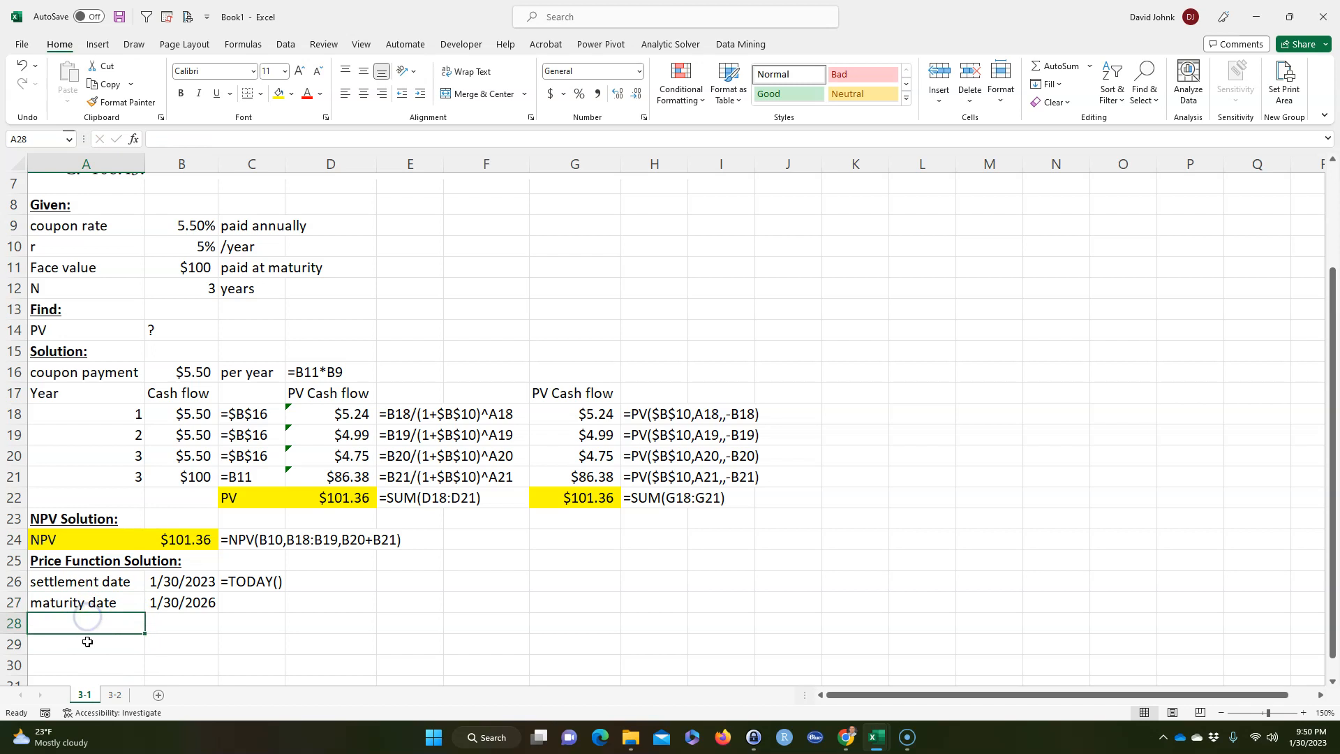
{"action": "type", "text": "PV"}
{"action": "key", "text": "Tab"}
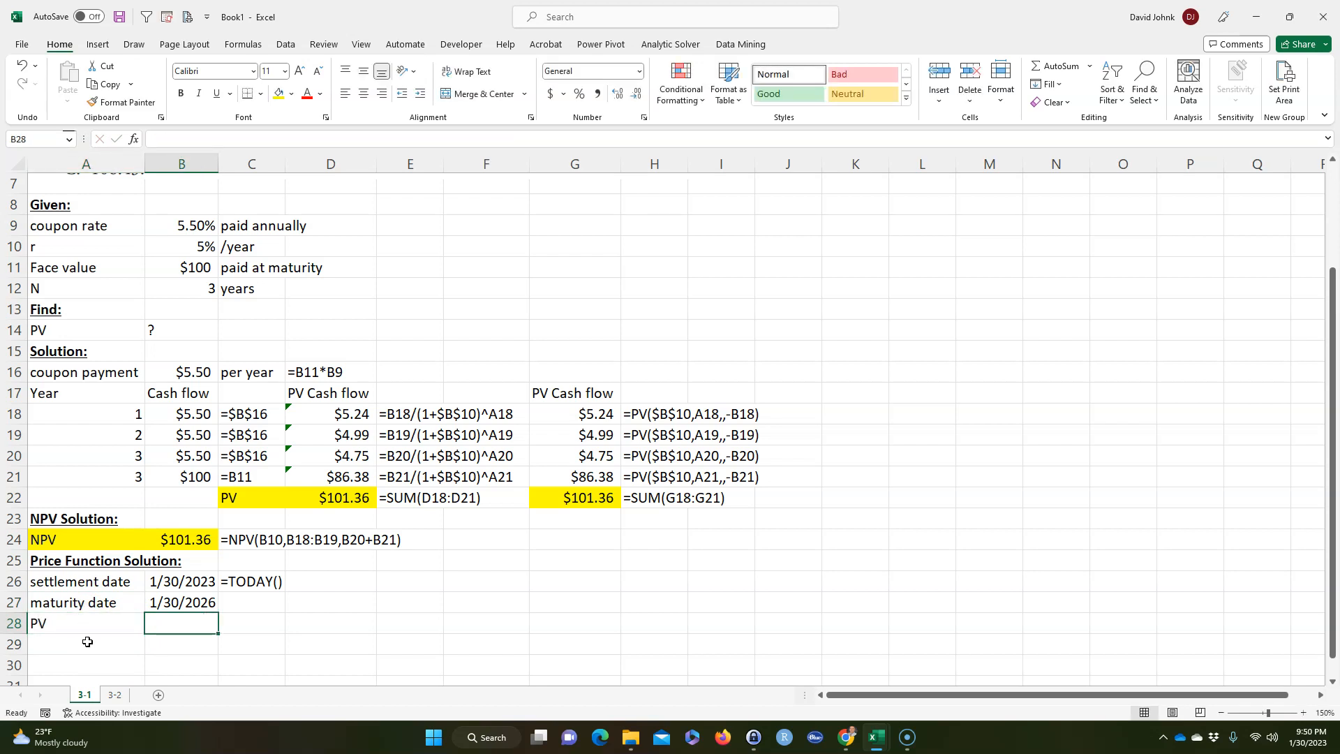
- Calculate the bond price in B28 with =PRICE(B26,B27,B9,B10,B11,1), using annual coupon frequency
{"action": "type", "text": "=price("}
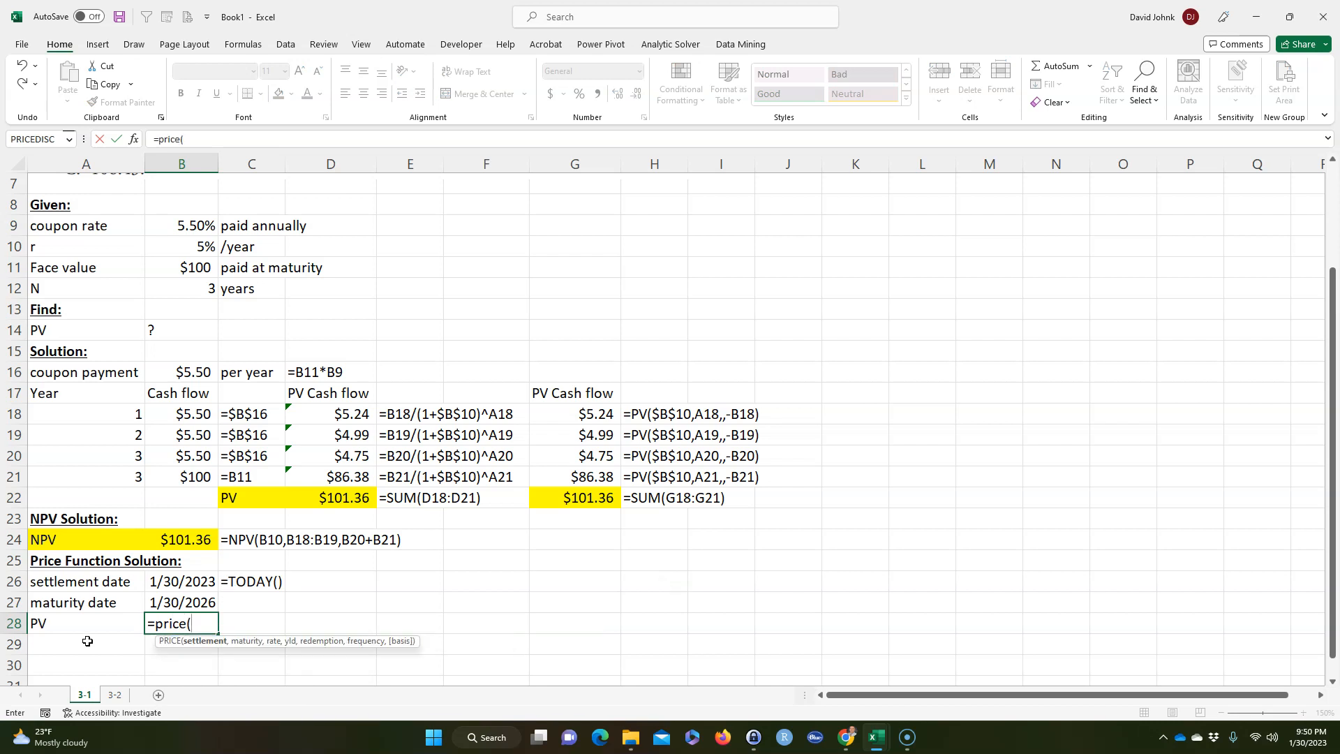
{"action": "left_click", "coordinate": [185, 576]}
{"action": "type", "text": "."}
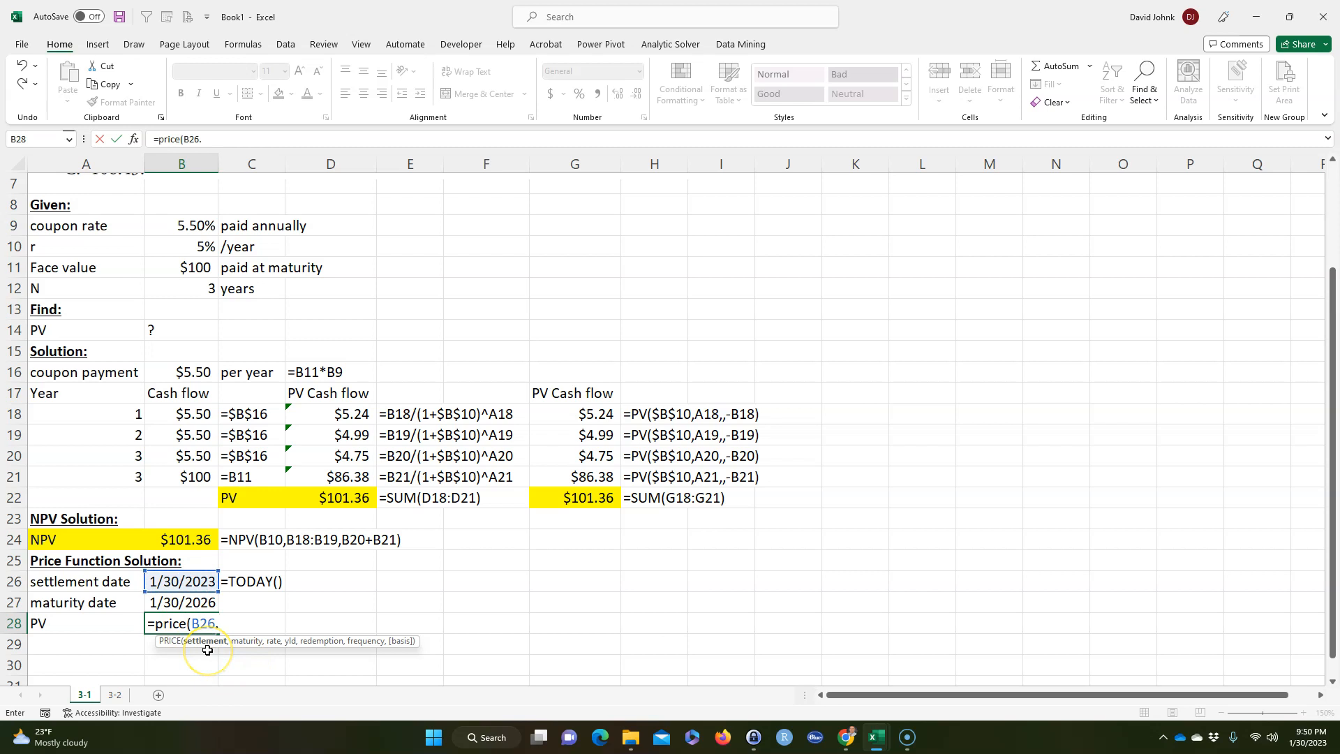
{"action": "key", "text": "BackSpace"}
{"action": "type", "text": ","}
{"action": "left_click", "coordinate": [183, 602]}
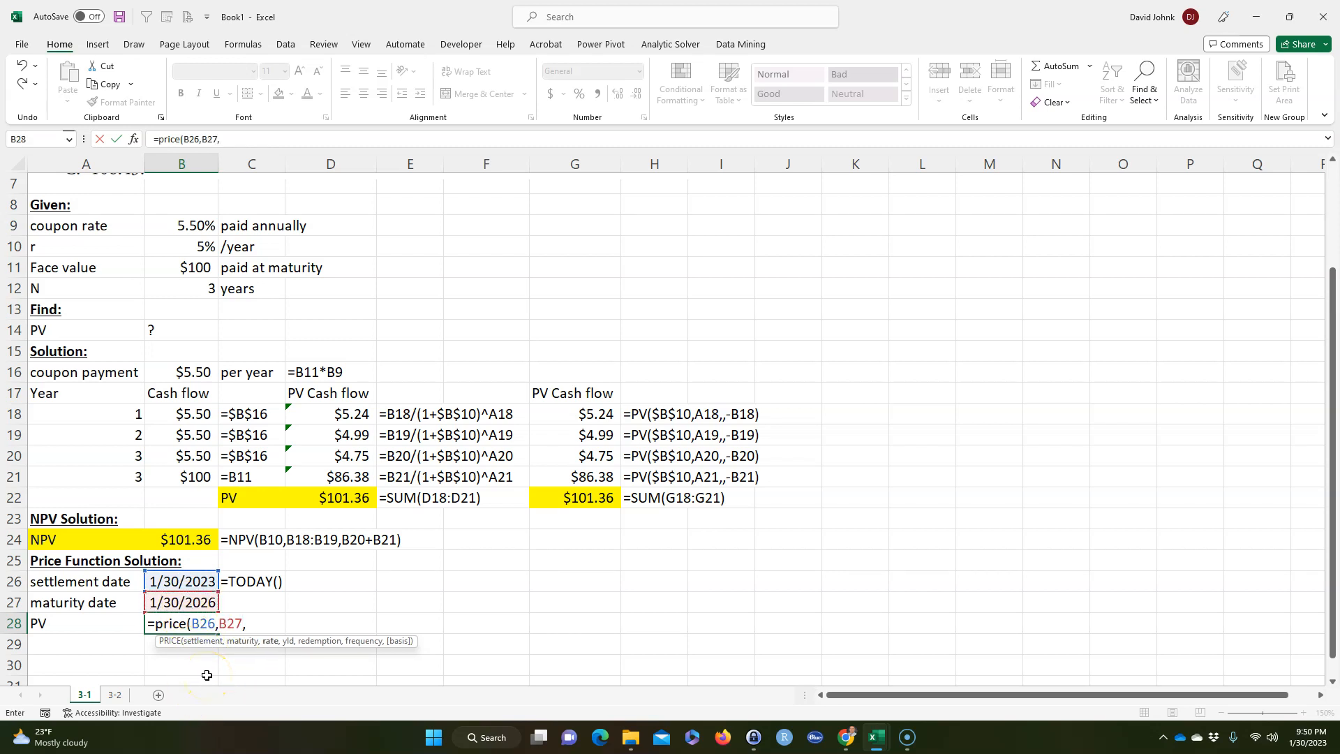
{"action": "left_click", "coordinate": [185, 246]}
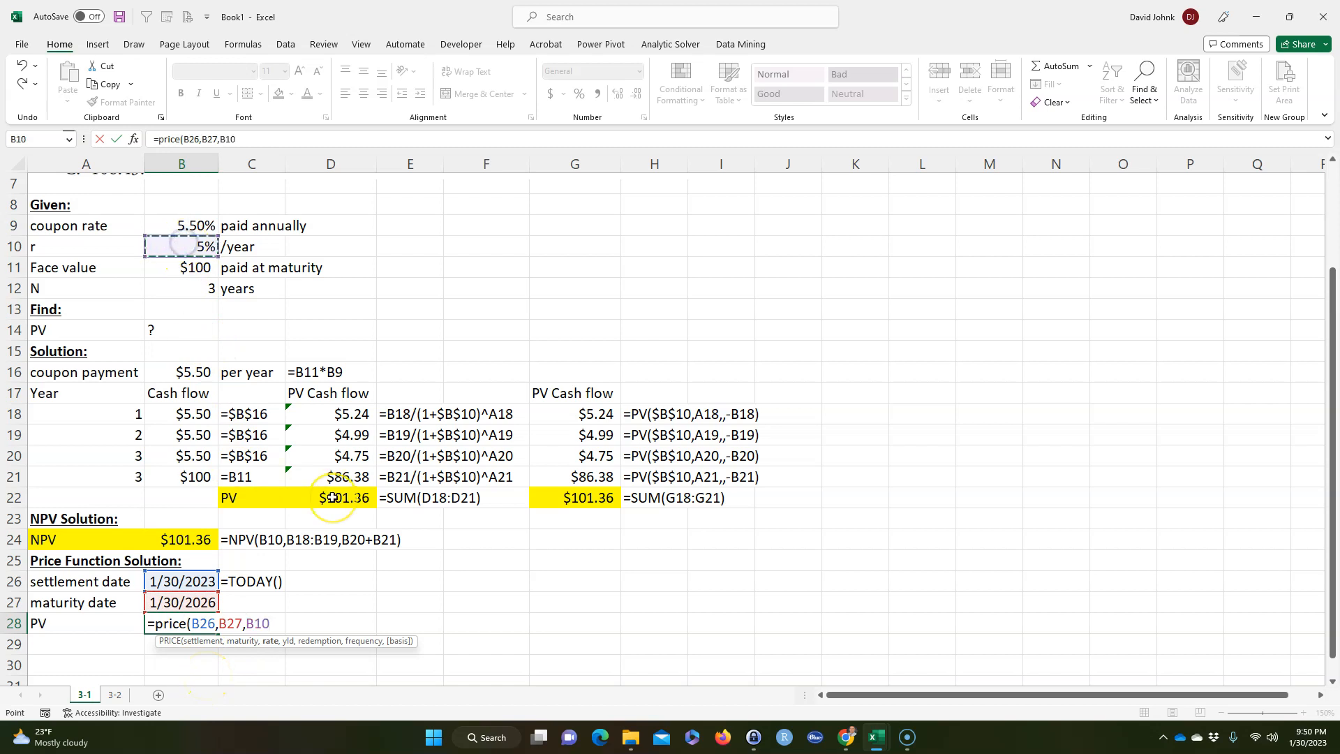
{"action": "left_click", "coordinate": [186, 225]}
{"action": "type", "text": ","}
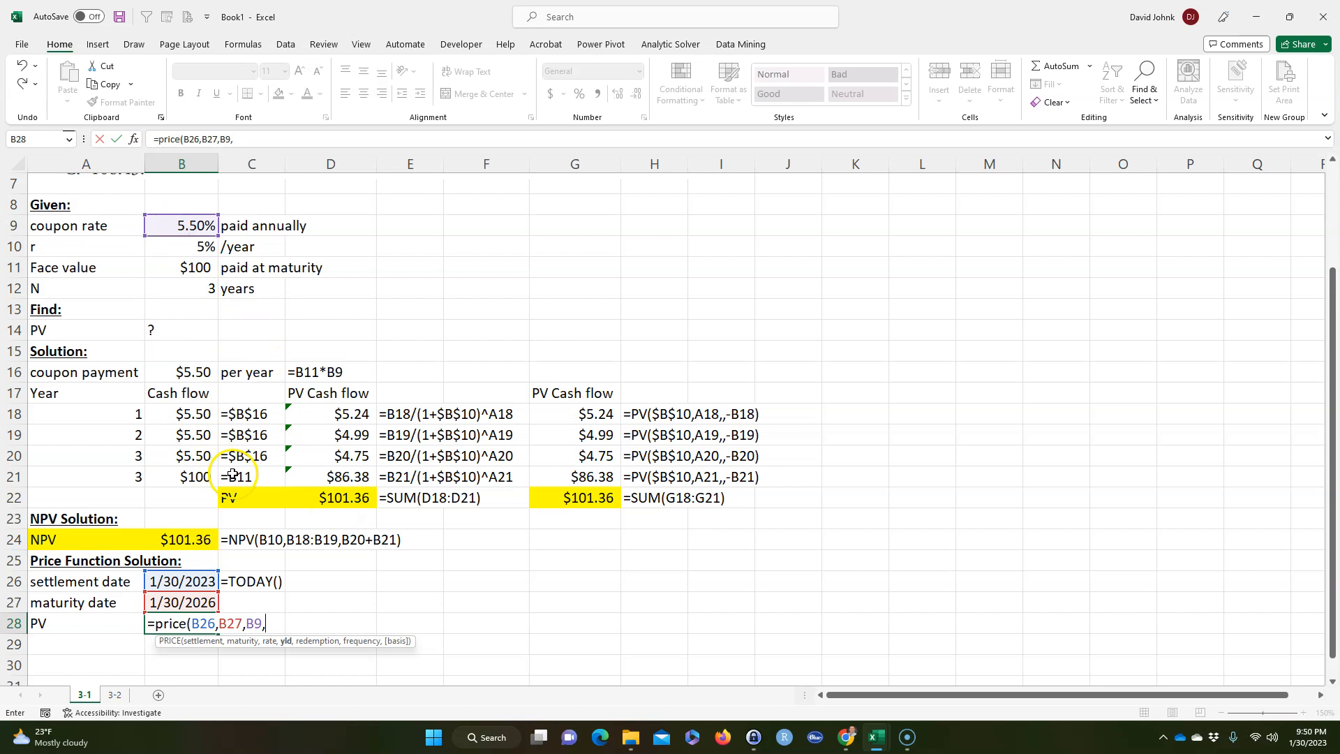
{"action": "left_click", "coordinate": [185, 248]}
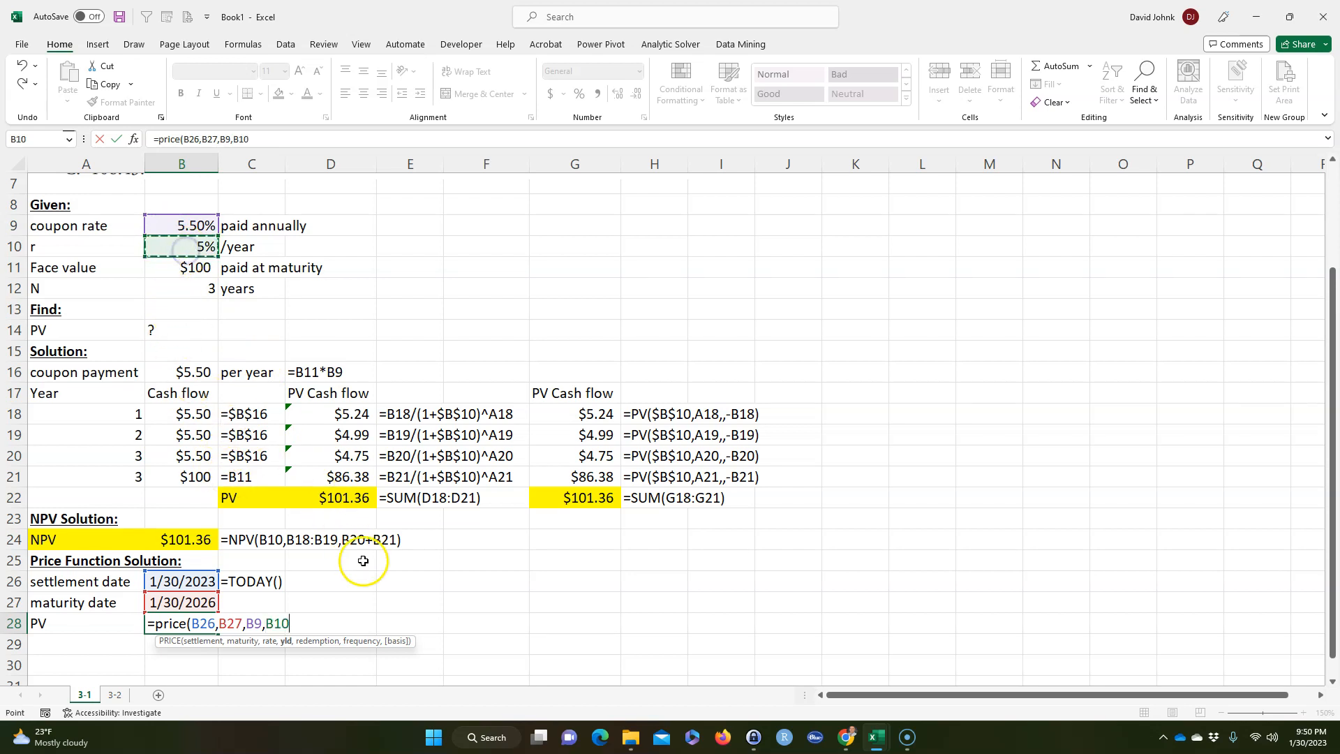
{"action": "type", "text": ","}
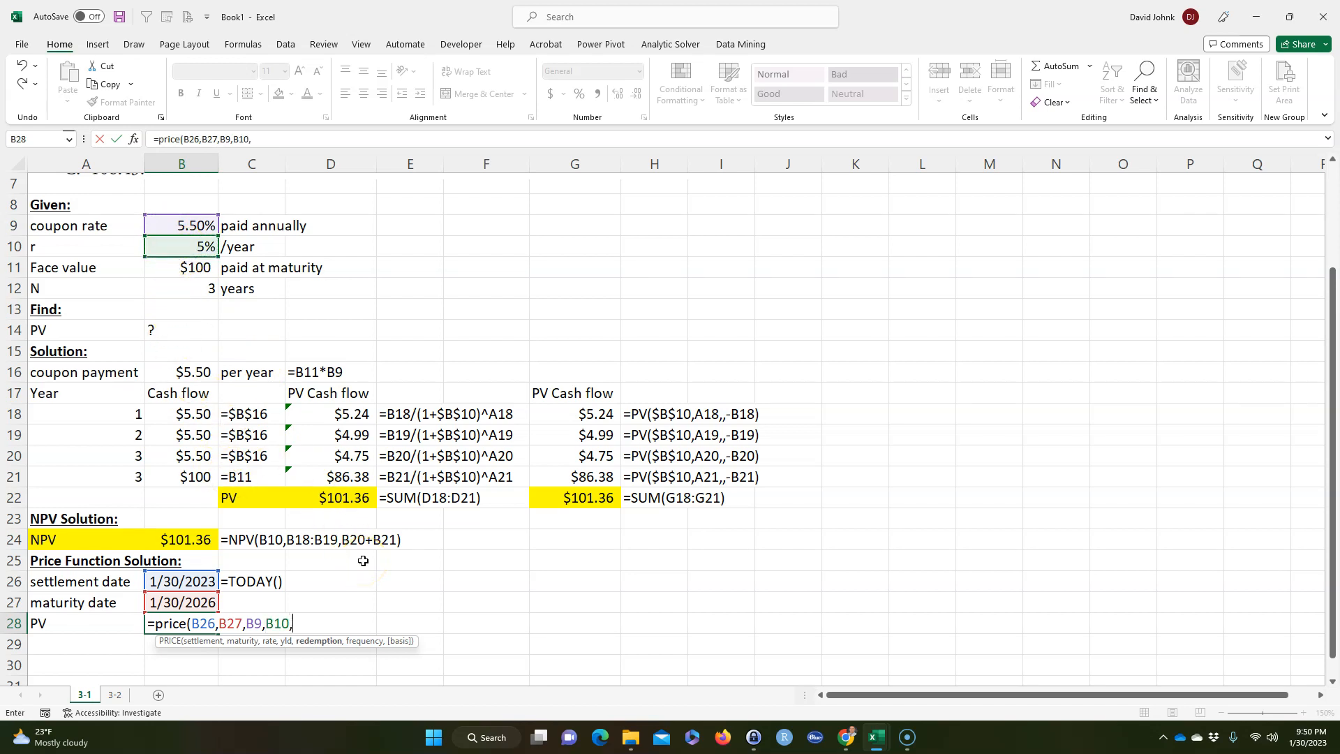
{"action": "left_click", "coordinate": [194, 268]}
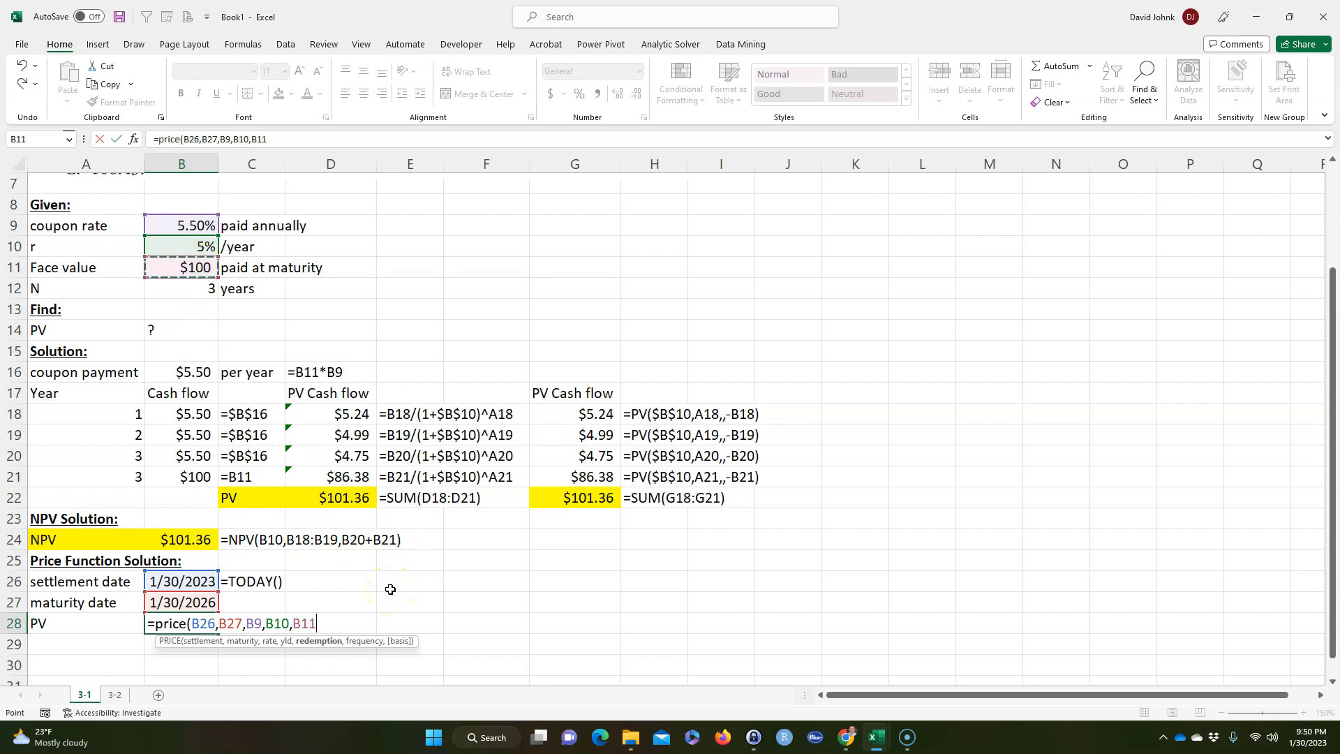
{"action": "type", "text": ","}
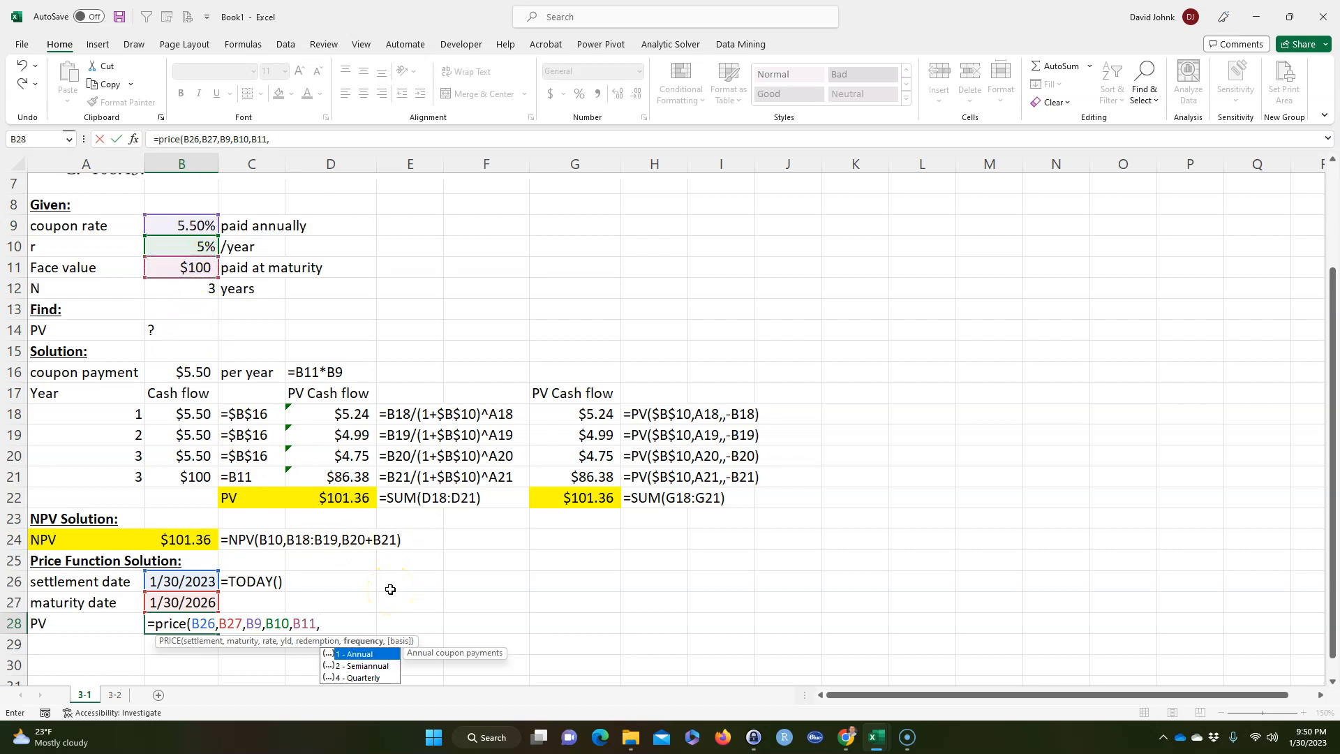
{"action": "double_click", "coordinate": [355, 658]}
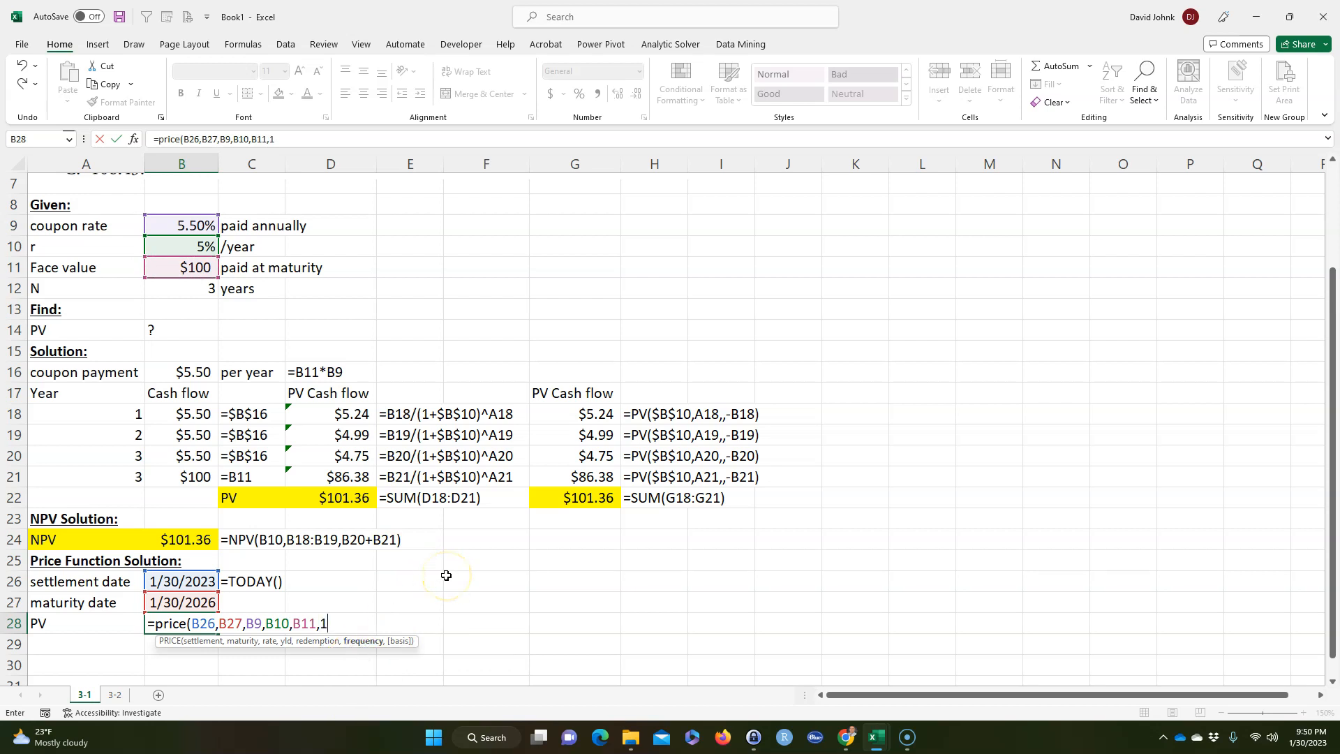
{"action": "key", "text": "Return"}
- Apply the currency format and yellow fill of B24 to the price result in B28
{"action": "left_click", "coordinate": [189, 541]}
{"action": "left_click", "coordinate": [120, 102]}
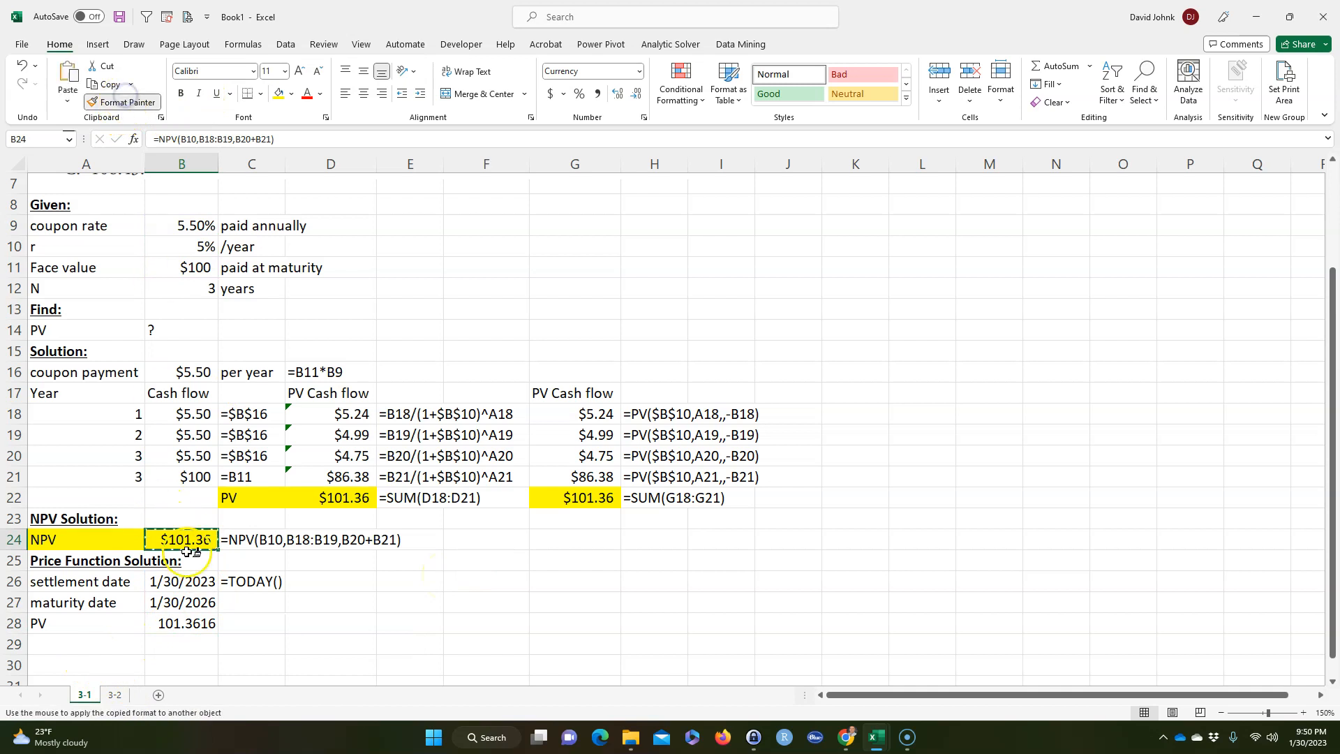
{"action": "left_click", "coordinate": [180, 623]}
- Show the text of the PRICE formula in C28 by copying the formula-text cell C24
{"action": "left_click", "coordinate": [242, 539]}
{"action": "key", "text": "ctrl+c"}
{"action": "left_click", "coordinate": [245, 621]}
{"action": "key", "text": "ctrl+v"}
- Highlight the PV label in A28 with a yellow fill
{"action": "left_click", "coordinate": [87, 628]}
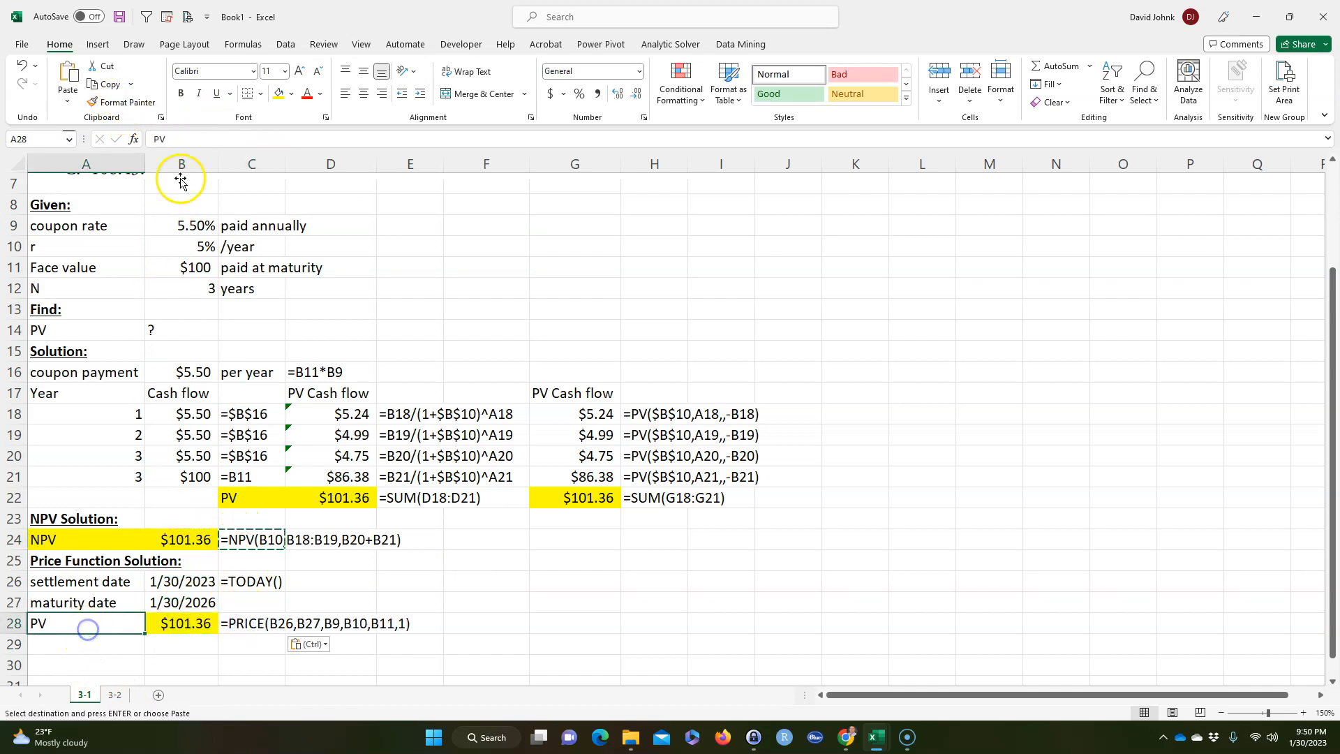
{"action": "left_click", "coordinate": [279, 93]}
{"action": "left_click", "coordinate": [590, 579]}
{"action": "left_click", "coordinate": [191, 678]}
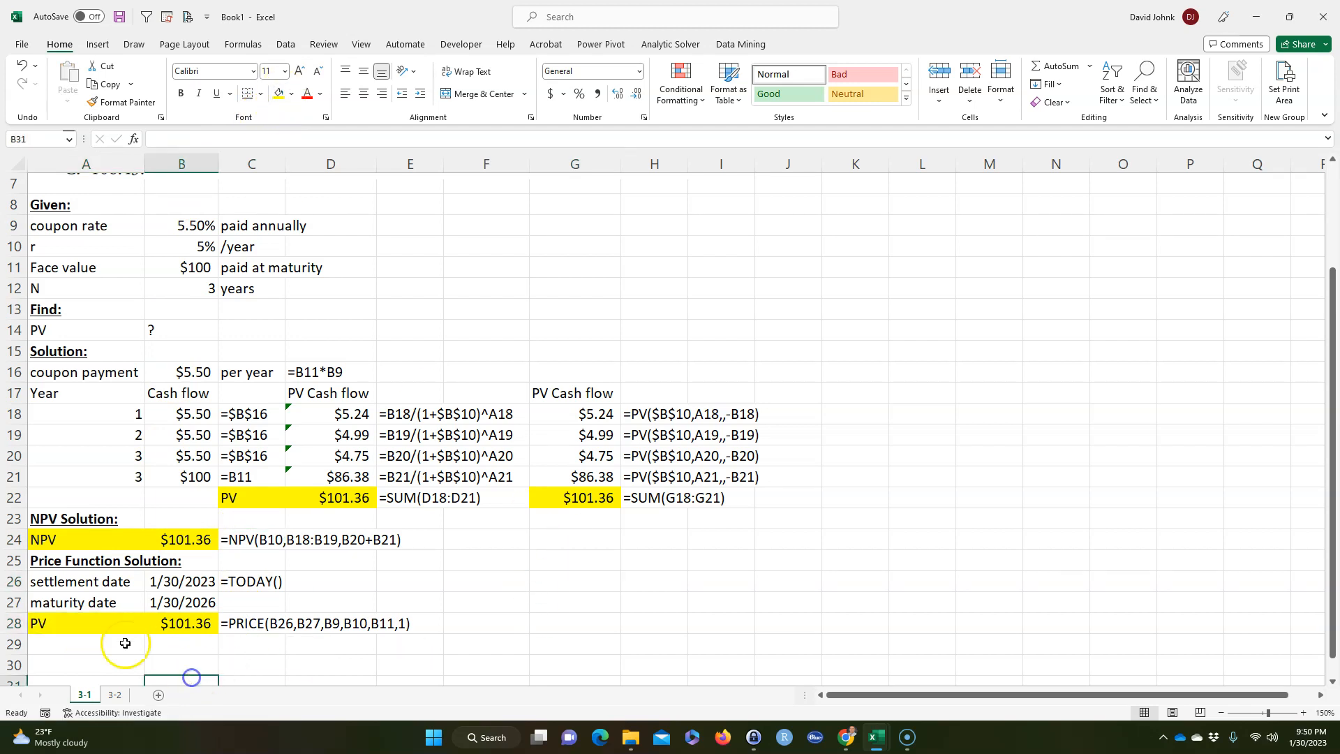
{"action": "left_click_drag", "start_coordinate": [106, 624], "coordinate": [174, 626]}
{"action": "left_click", "coordinate": [229, 644]}
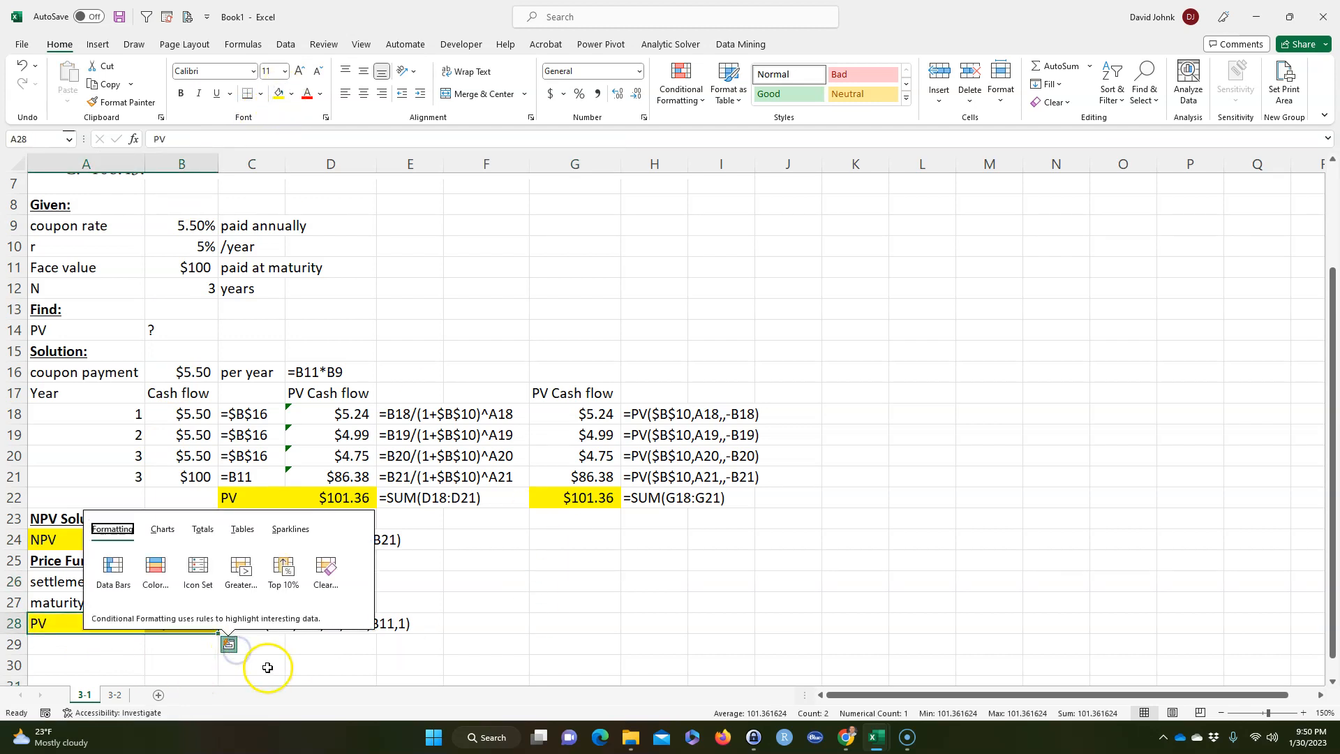
{"action": "left_click", "coordinate": [546, 579]}
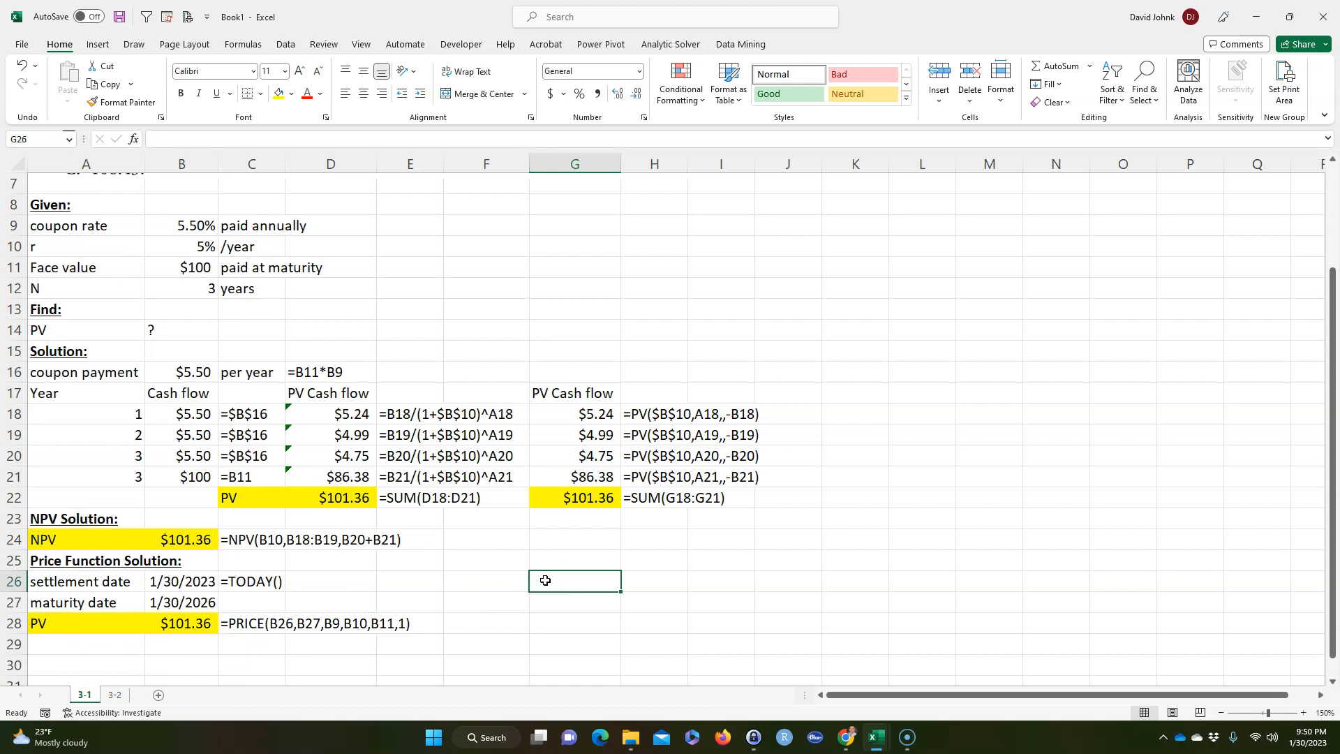
{"action": "scroll", "coordinate": [545, 580], "scroll_direction": "up", "scroll_amount": 5}
{"action": "scroll", "coordinate": [542, 577], "scroll_direction": "down", "scroll_amount": 3}
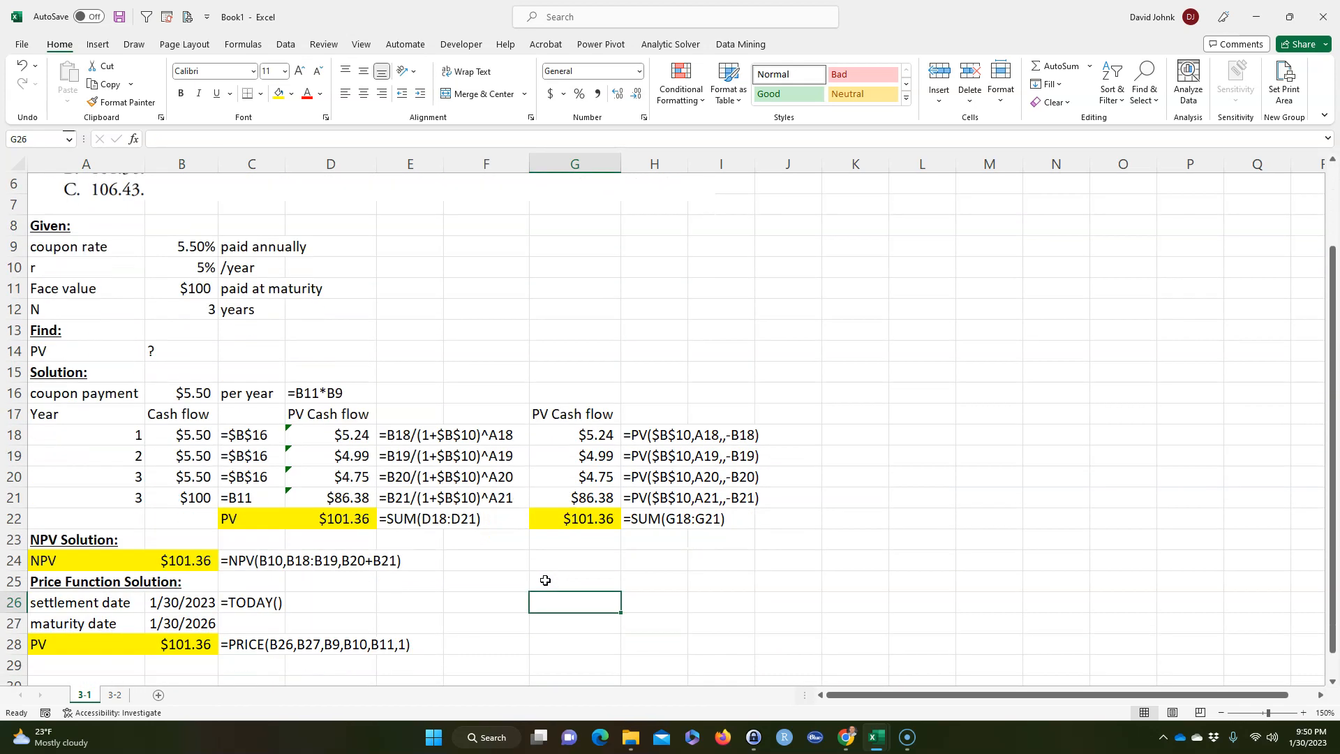
{"action": "left_click_drag", "start_coordinate": [76, 394], "coordinate": [708, 640]}
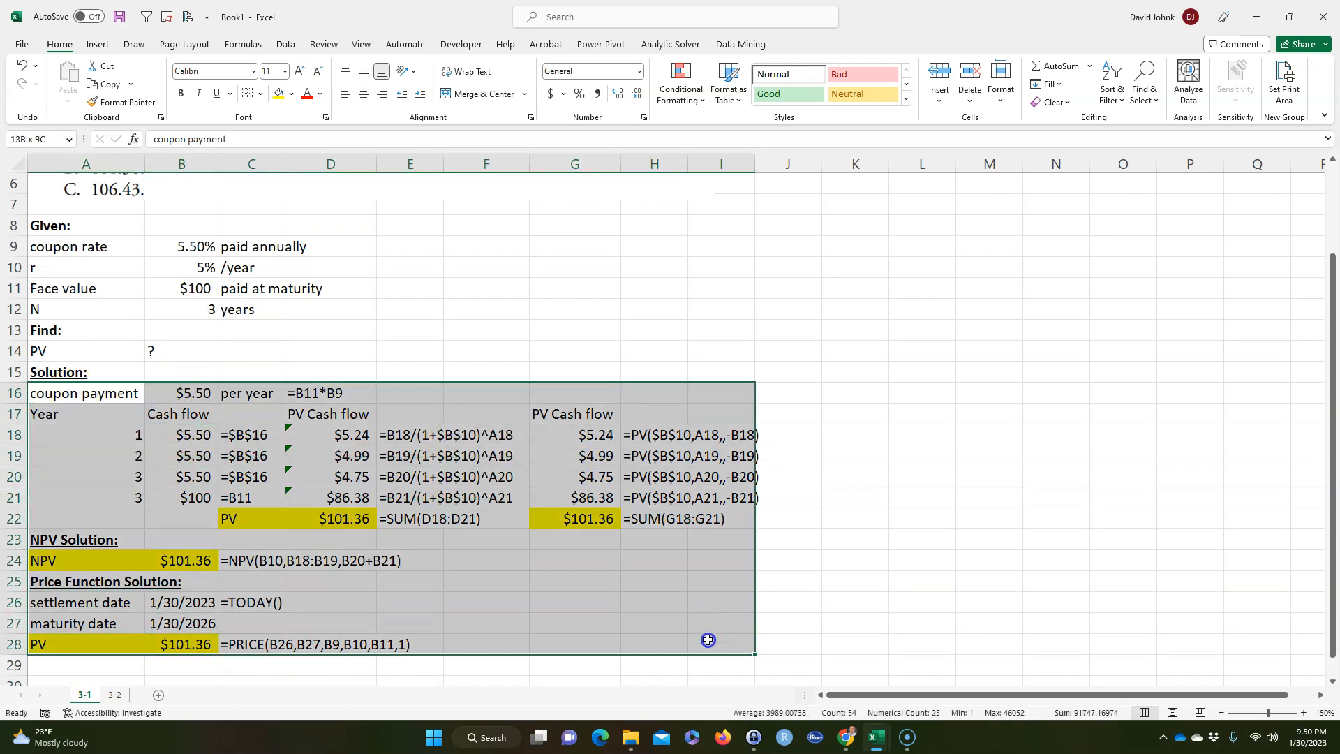
{"action": "left_click", "coordinate": [492, 585]}
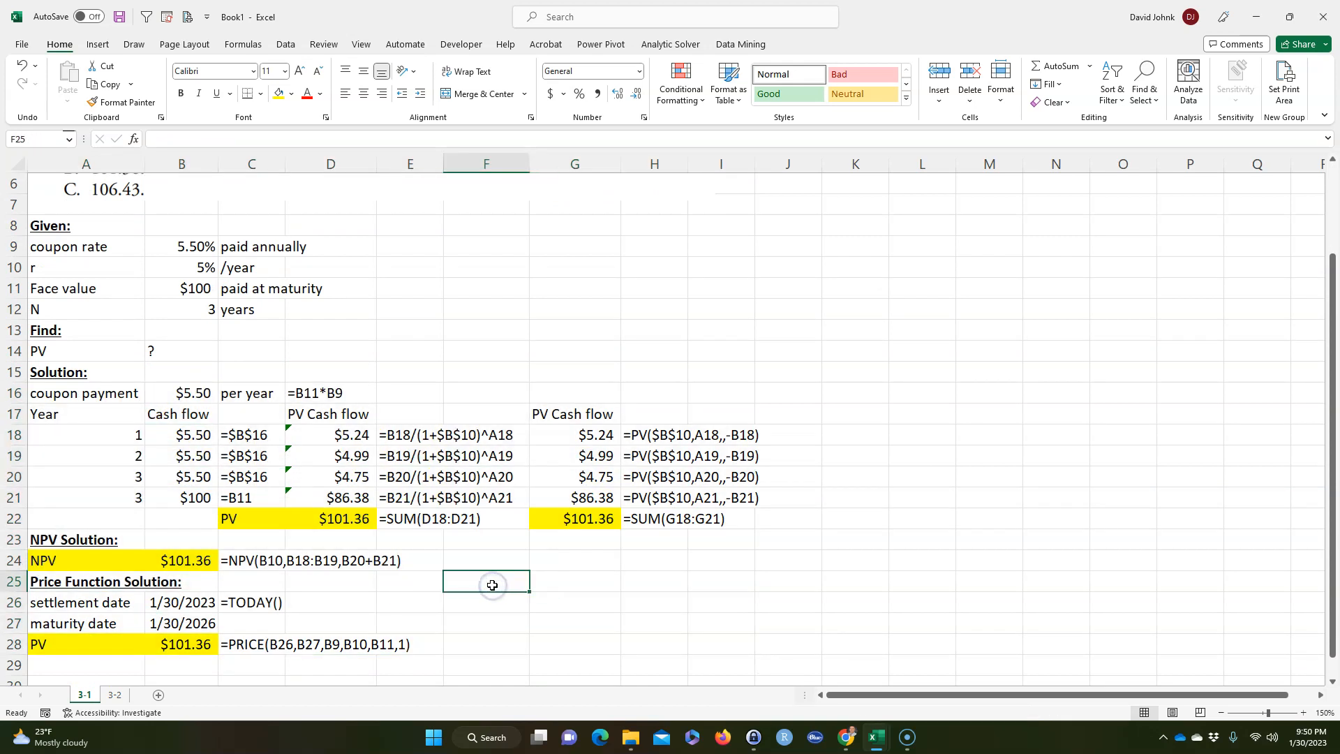
{"action": "scroll", "coordinate": [492, 585], "scroll_direction": "up", "scroll_amount": 2}
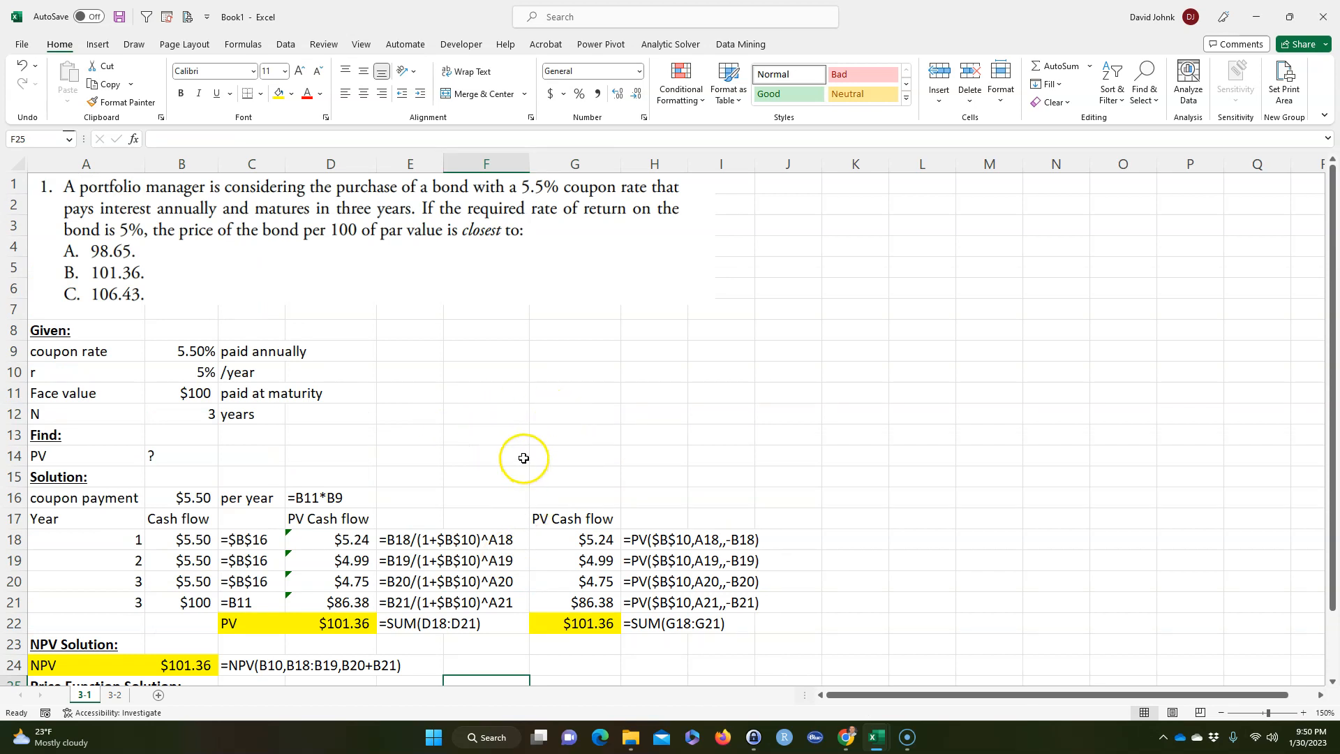
- Switch to the textbook PDF in the browser and locate the Chapter 3 solution to problem 1
{"action": "key", "text": "alt+Tab"}
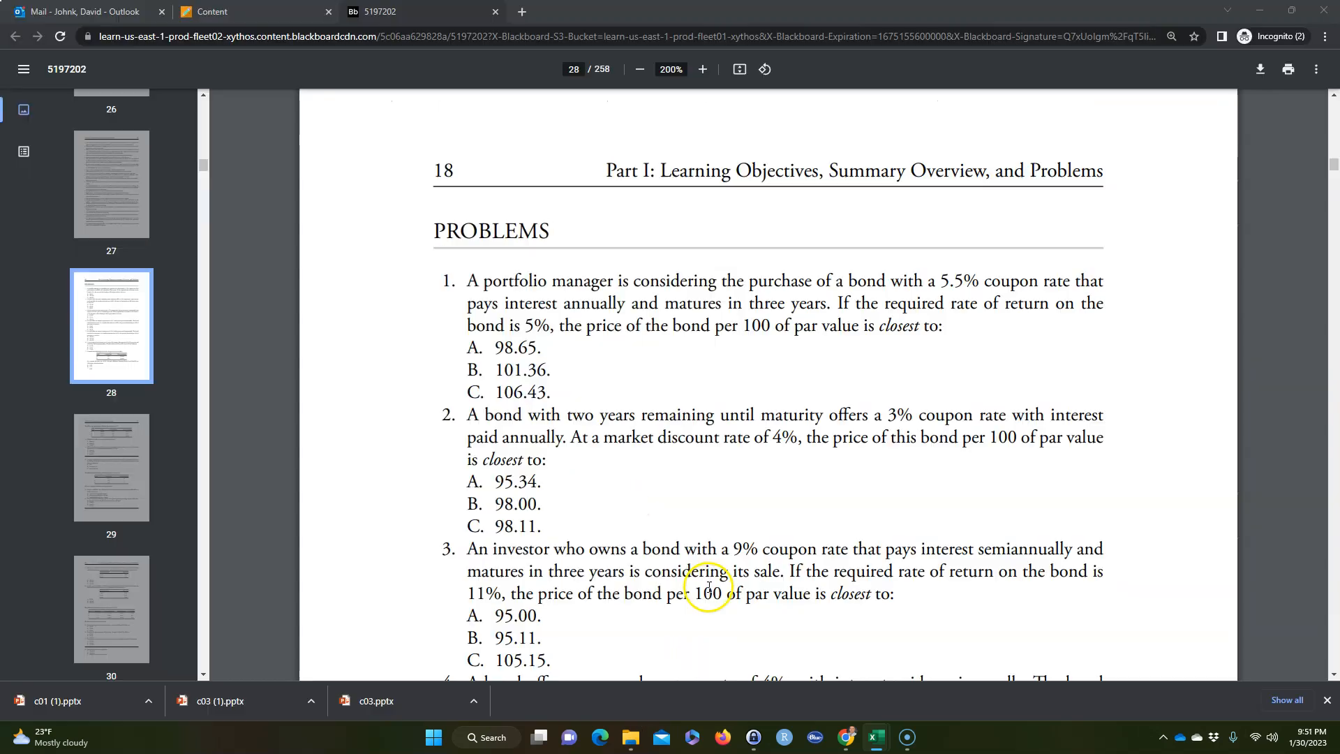
{"action": "scroll", "coordinate": [139, 453], "scroll_direction": "down", "scroll_amount": 20}
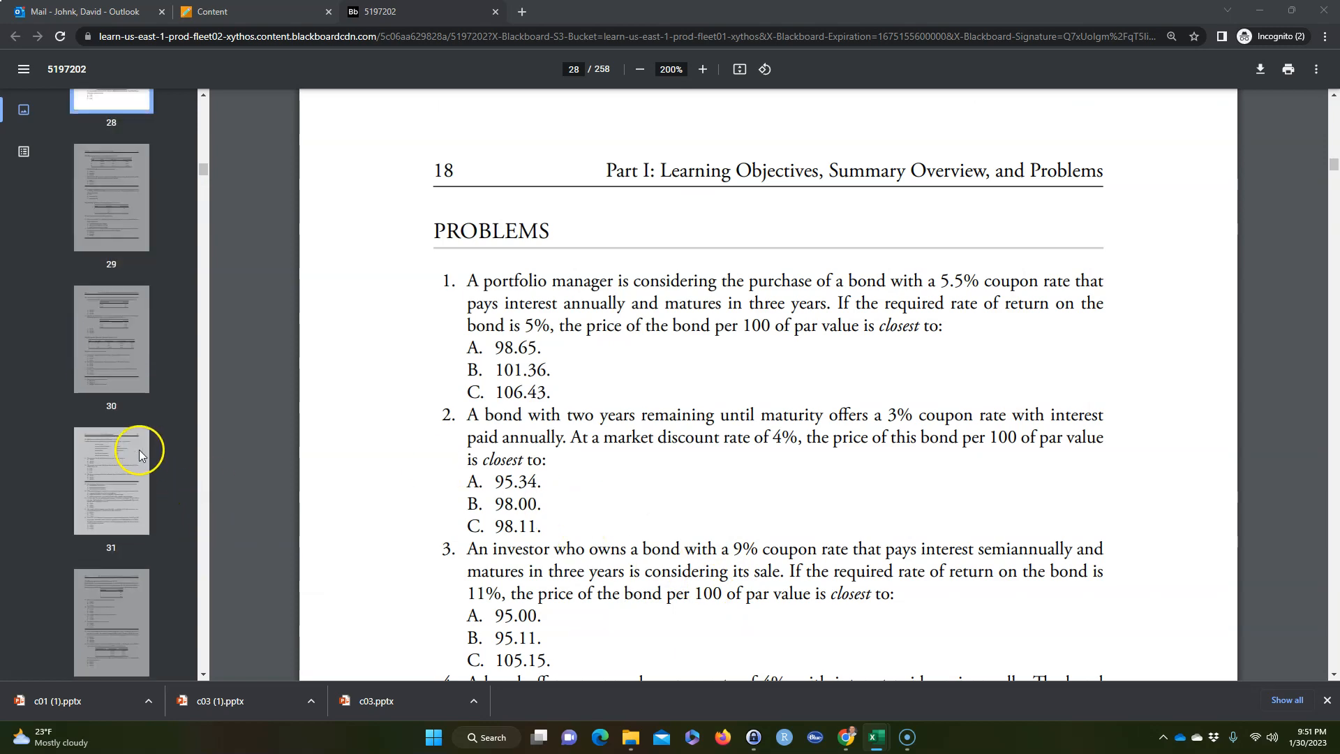
{"action": "scroll", "coordinate": [129, 468], "scroll_direction": "down", "scroll_amount": 20}
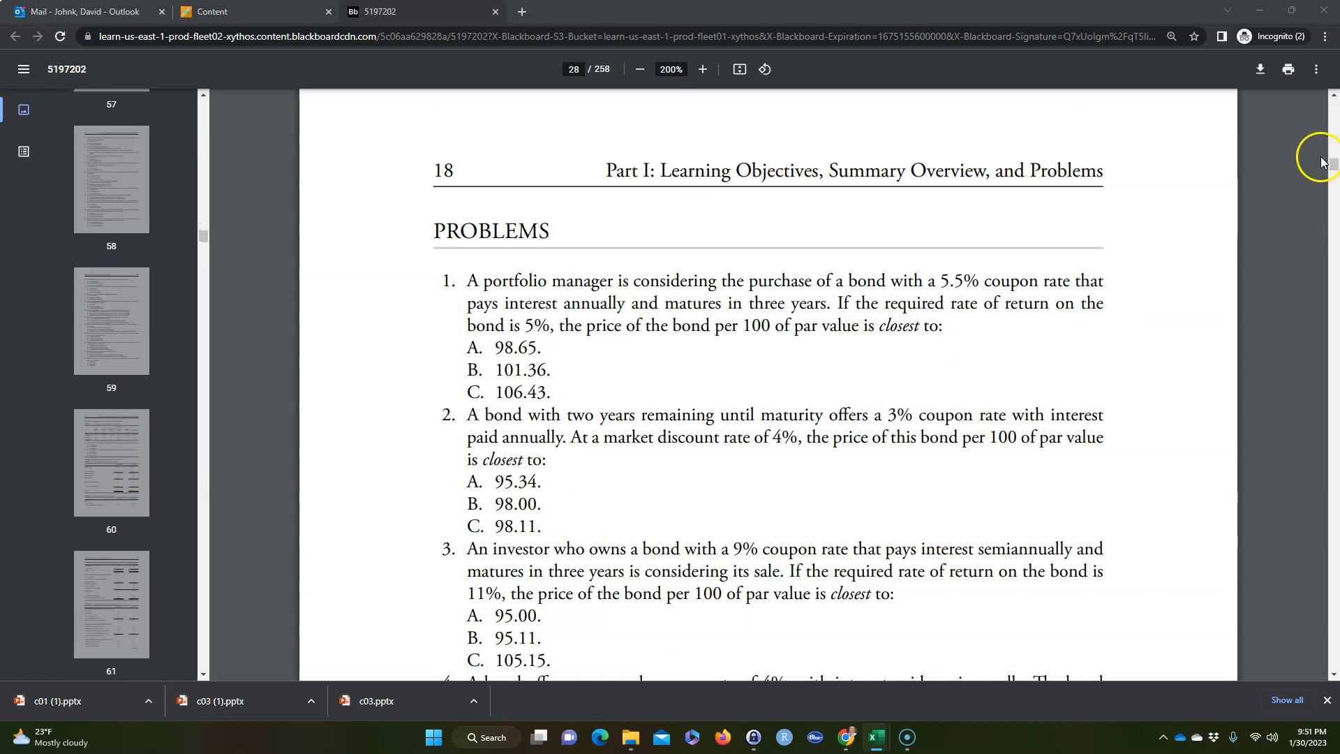
{"action": "left_click_drag", "start_coordinate": [1335, 164], "coordinate": [1244, 487]}
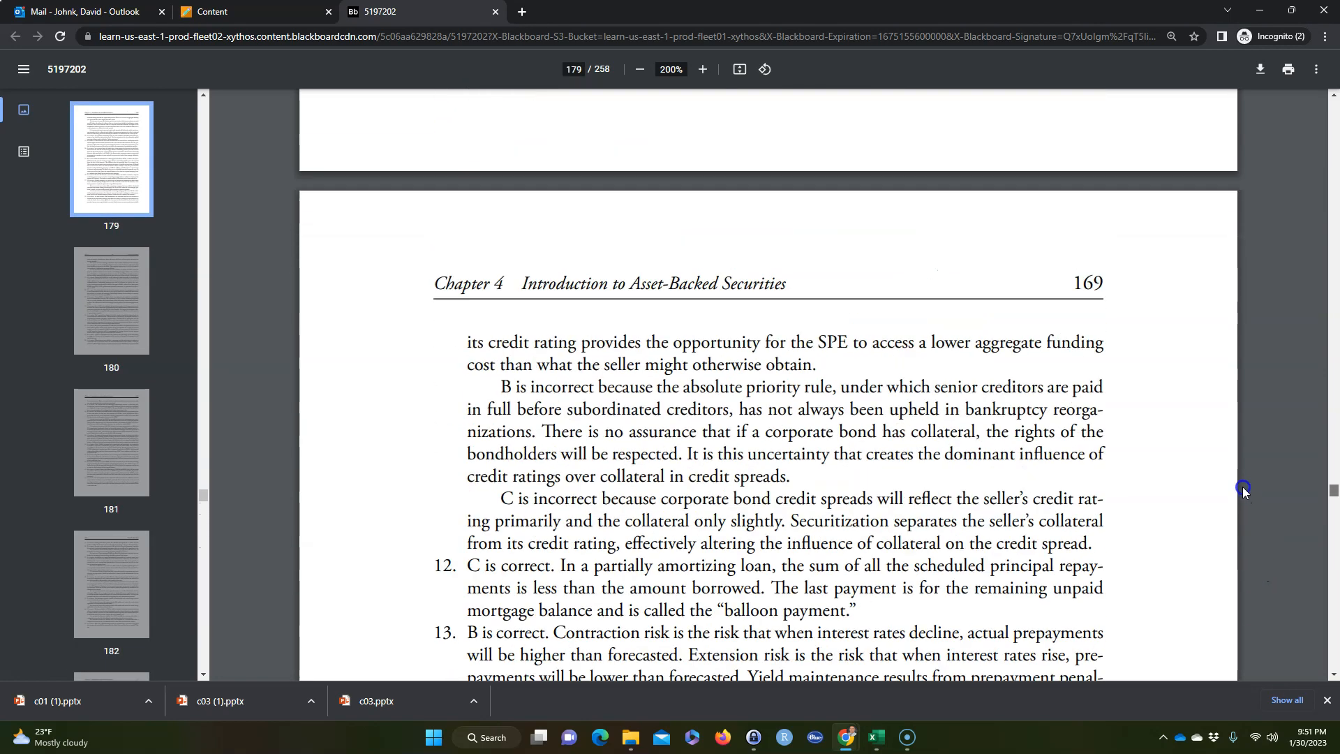
{"action": "scroll", "coordinate": [768, 500], "scroll_direction": "up", "scroll_amount": 20}
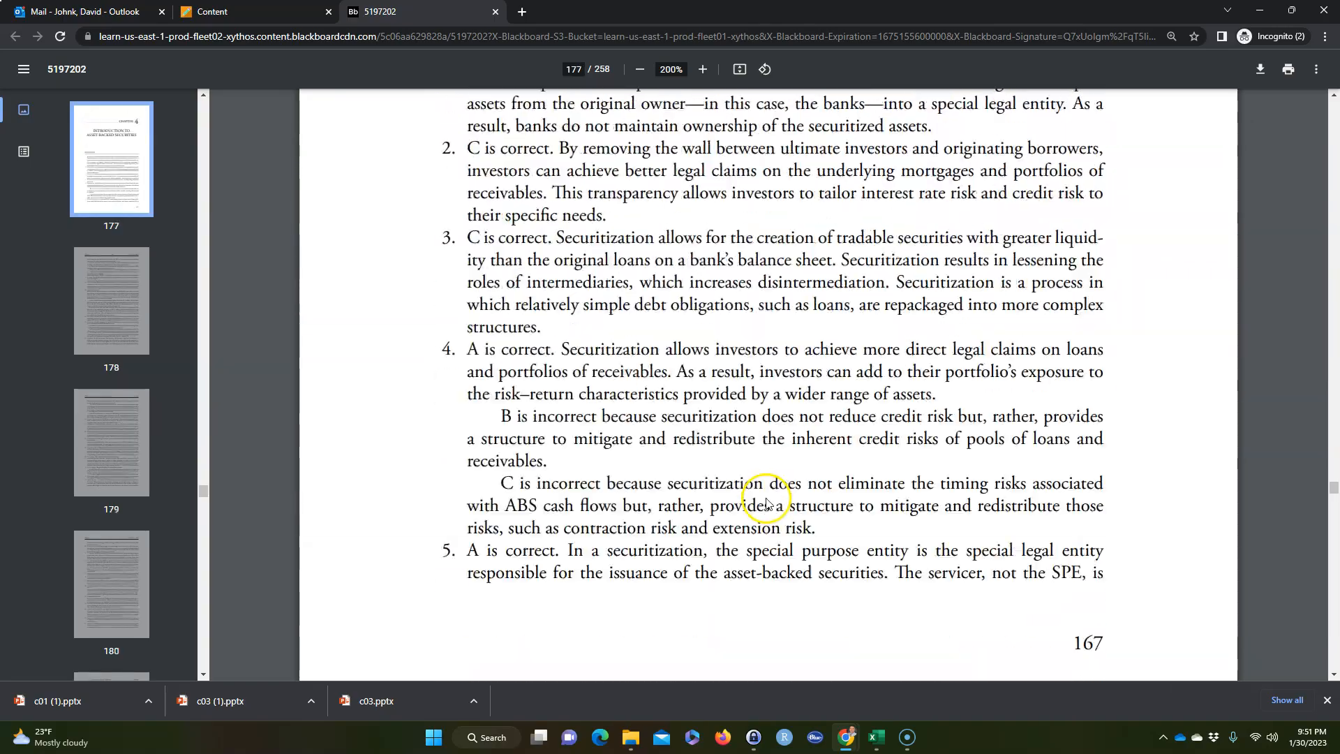
{"action": "scroll", "coordinate": [768, 503], "scroll_direction": "up", "scroll_amount": 20}
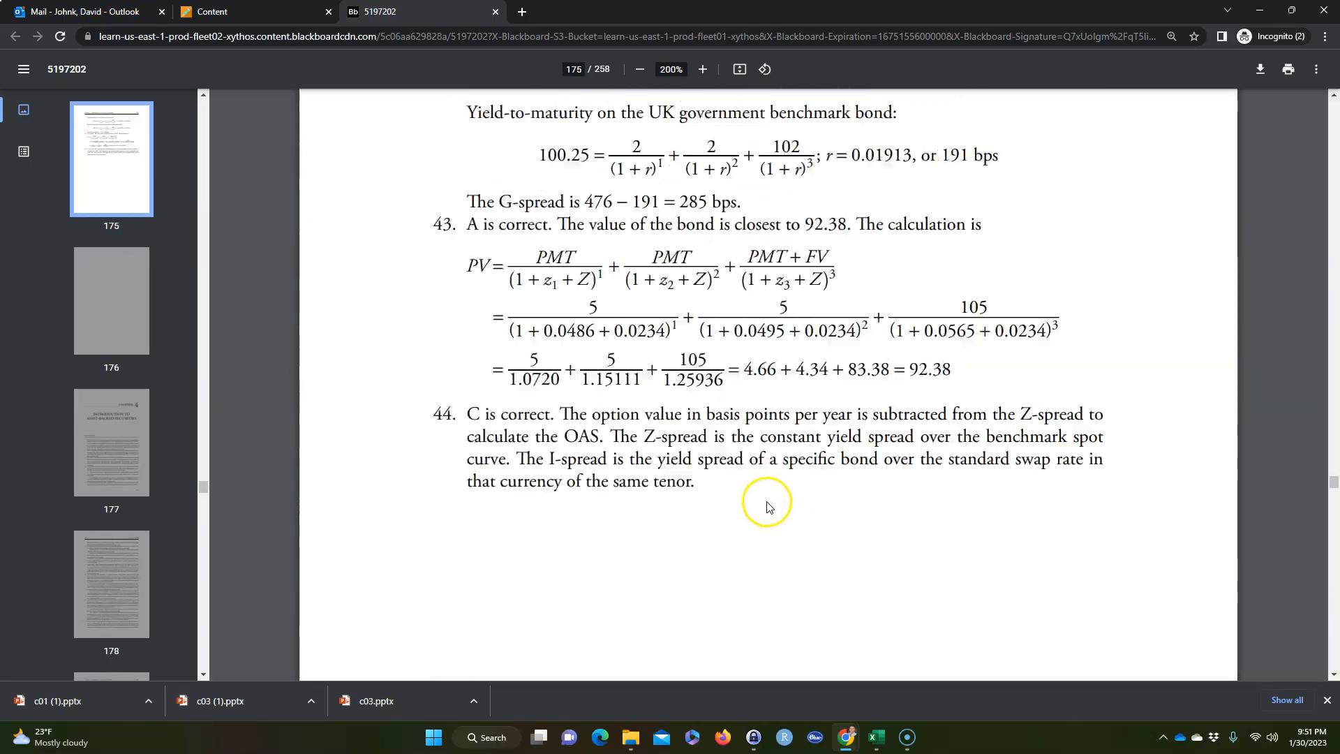
{"action": "scroll", "coordinate": [768, 502], "scroll_direction": "up", "scroll_amount": 20}
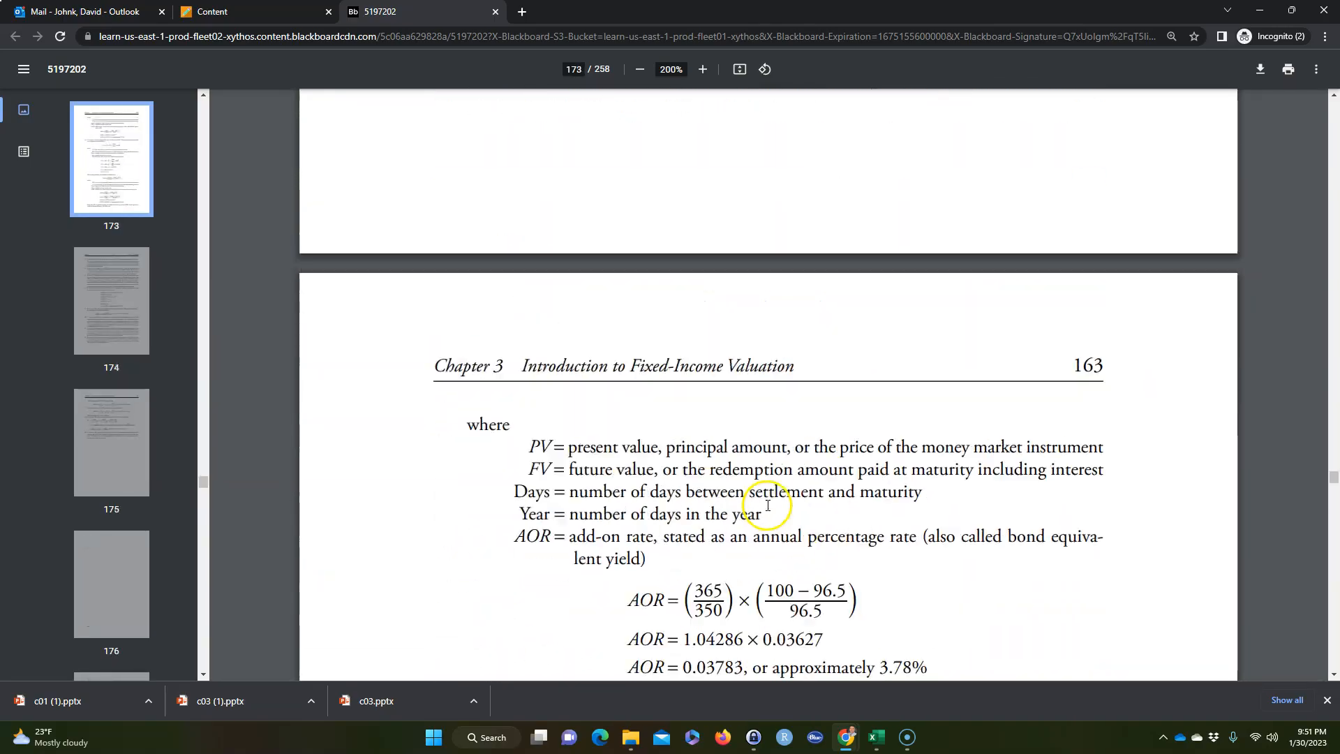
{"action": "scroll", "coordinate": [768, 508], "scroll_direction": "up", "scroll_amount": 20}
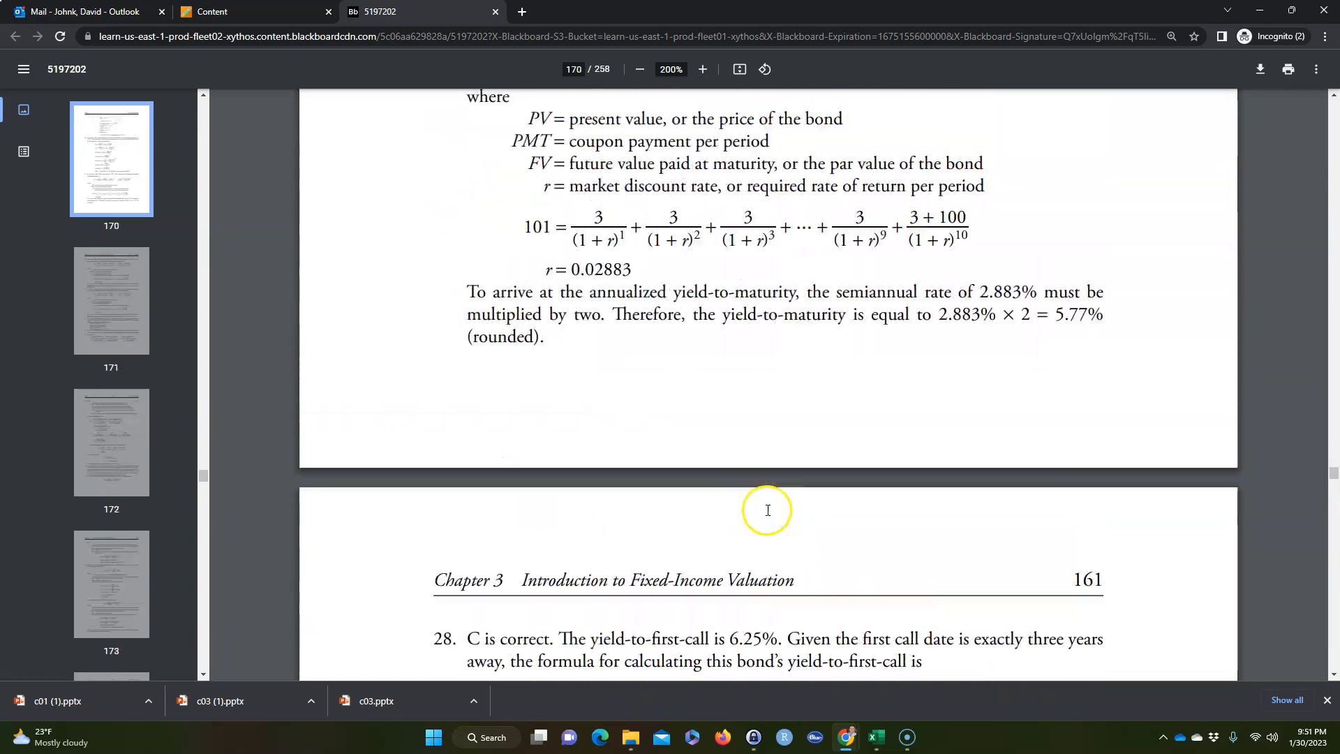
{"action": "scroll", "coordinate": [768, 513], "scroll_direction": "up", "scroll_amount": 20}
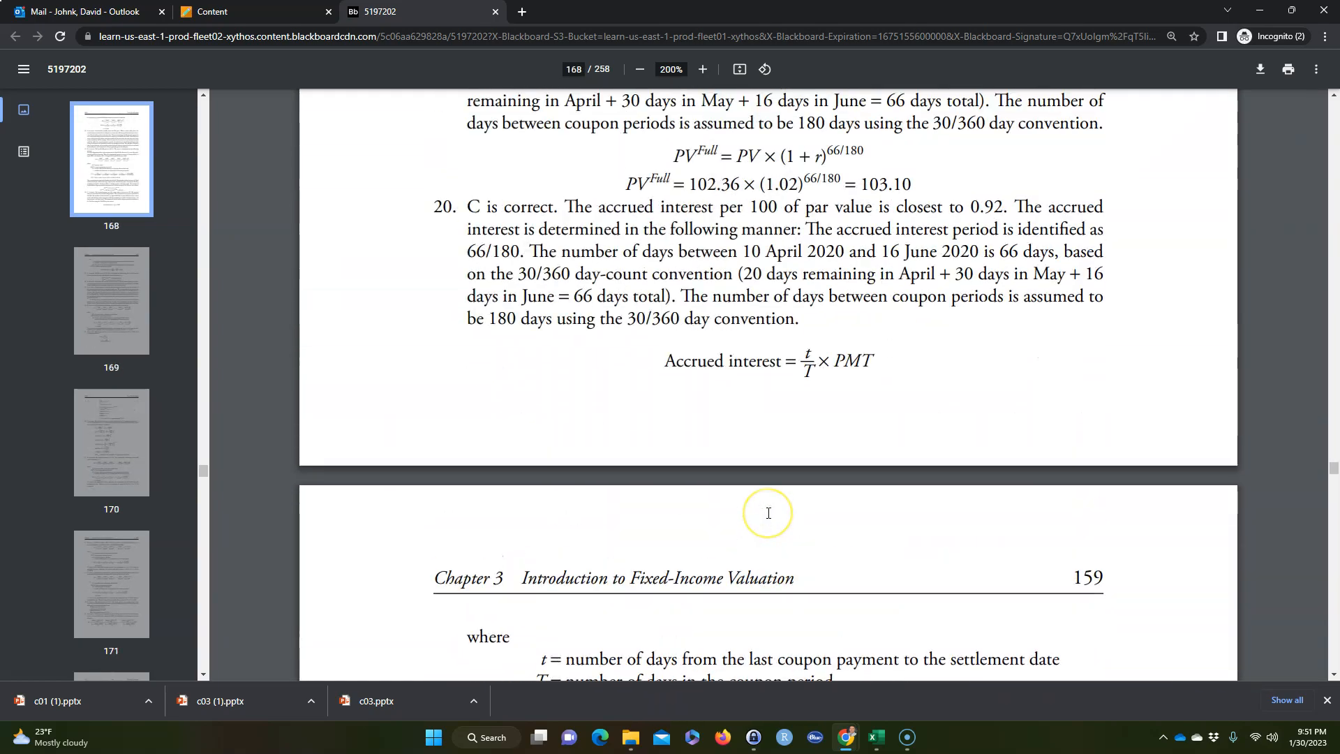
{"action": "scroll", "coordinate": [768, 514], "scroll_direction": "up", "scroll_amount": 20}
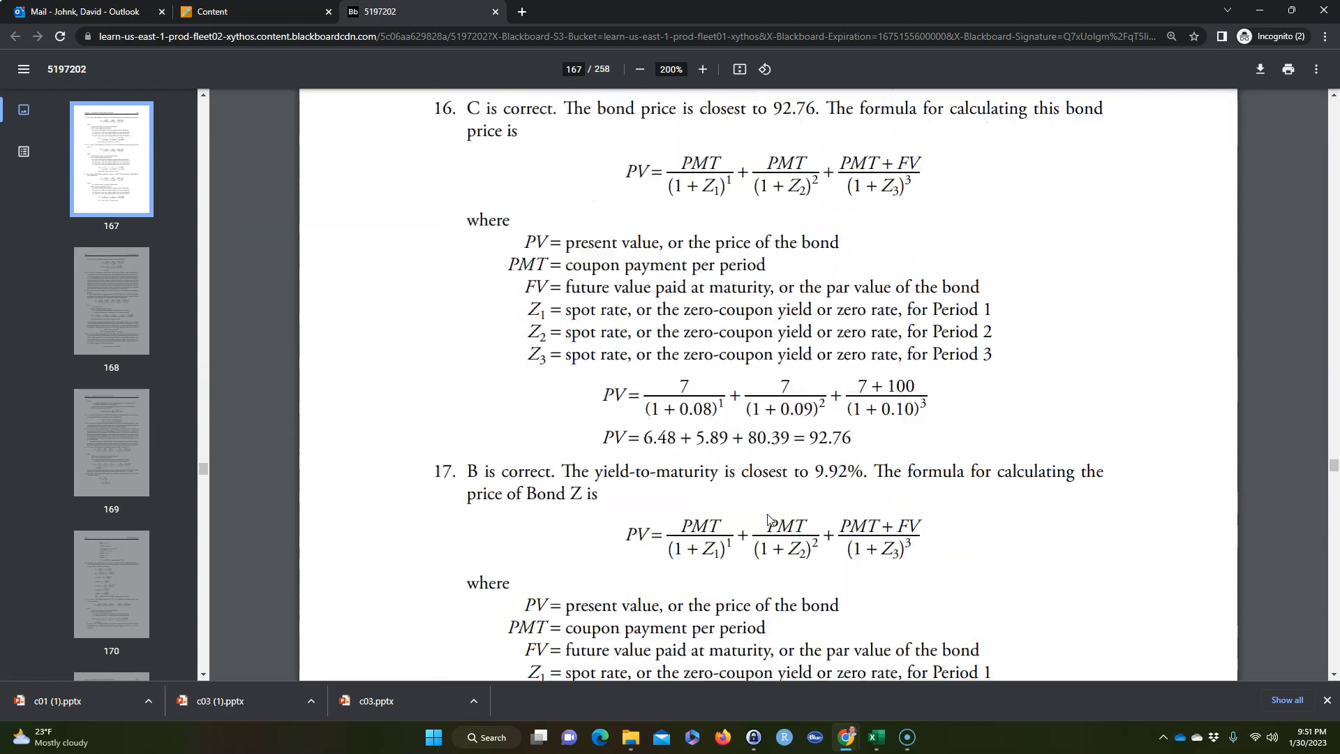
{"action": "scroll", "coordinate": [768, 517], "scroll_direction": "up", "scroll_amount": 10}
{"action": "scroll", "coordinate": [768, 517], "scroll_direction": "down", "scroll_amount": 20}
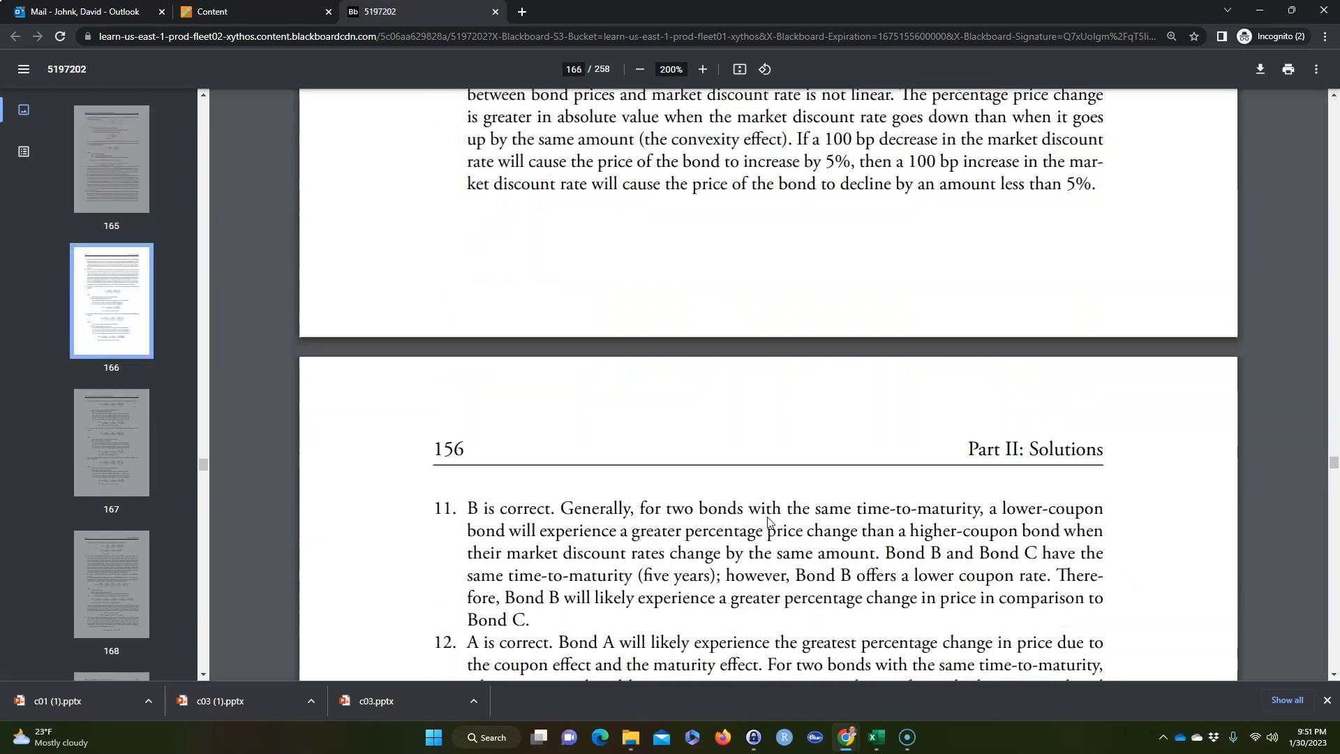
{"action": "scroll", "coordinate": [768, 518], "scroll_direction": "up", "scroll_amount": 15}
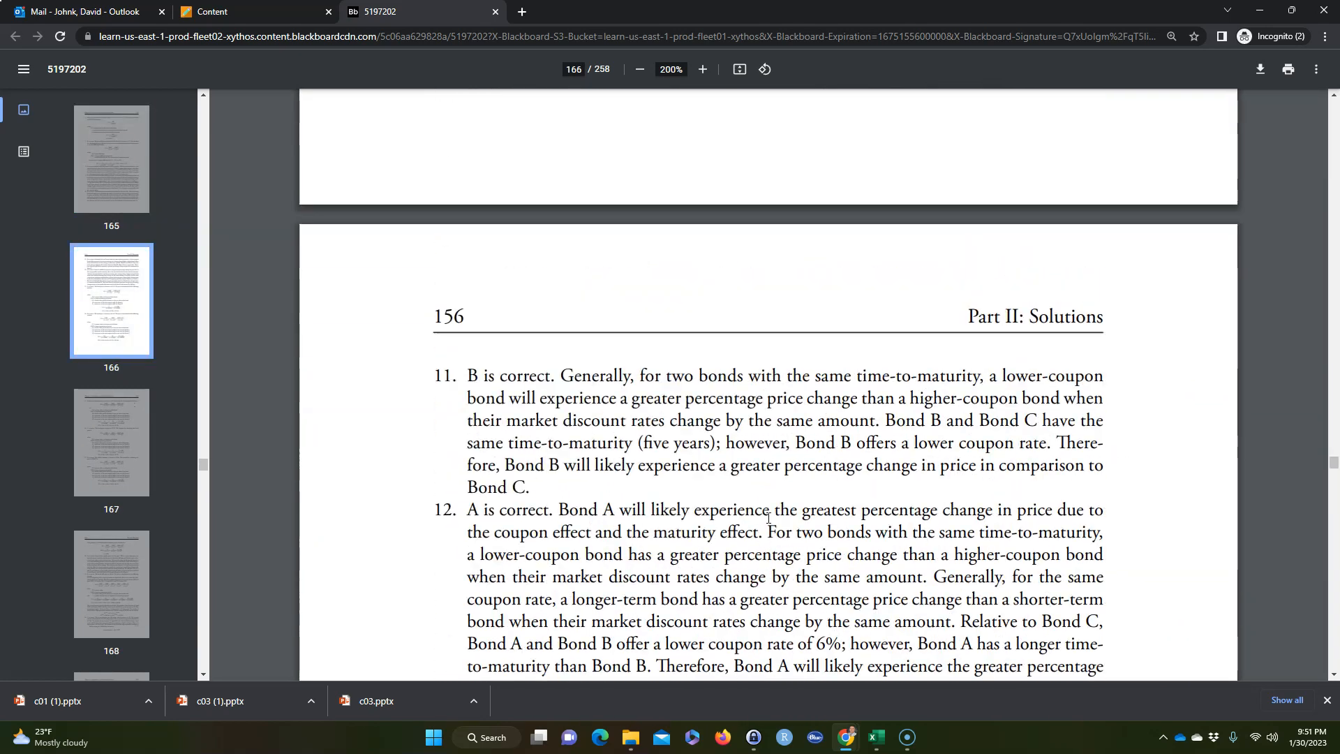
{"action": "scroll", "coordinate": [768, 518], "scroll_direction": "down", "scroll_amount": 3}
{"action": "scroll", "coordinate": [768, 520], "scroll_direction": "up", "scroll_amount": 10}
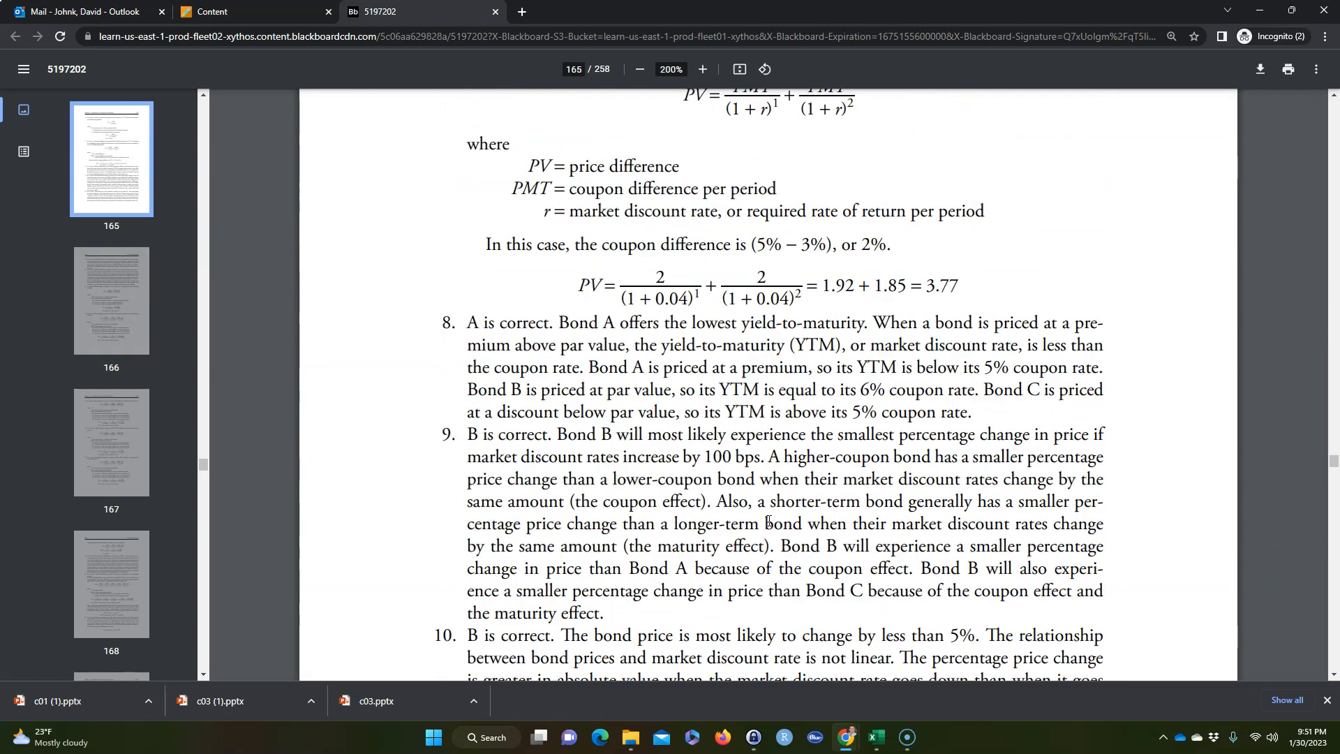
{"action": "scroll", "coordinate": [768, 523], "scroll_direction": "up", "scroll_amount": 15}
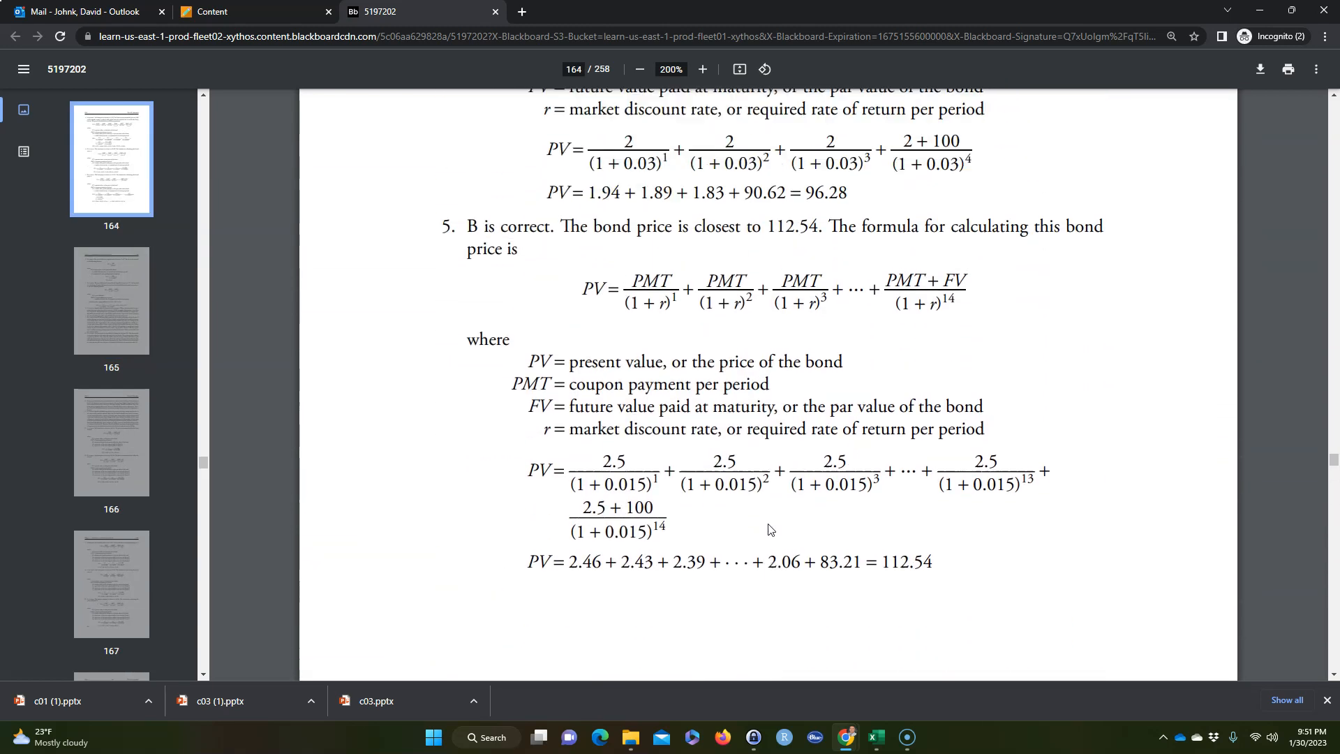
{"action": "scroll", "coordinate": [768, 524], "scroll_direction": "up", "scroll_amount": 15}
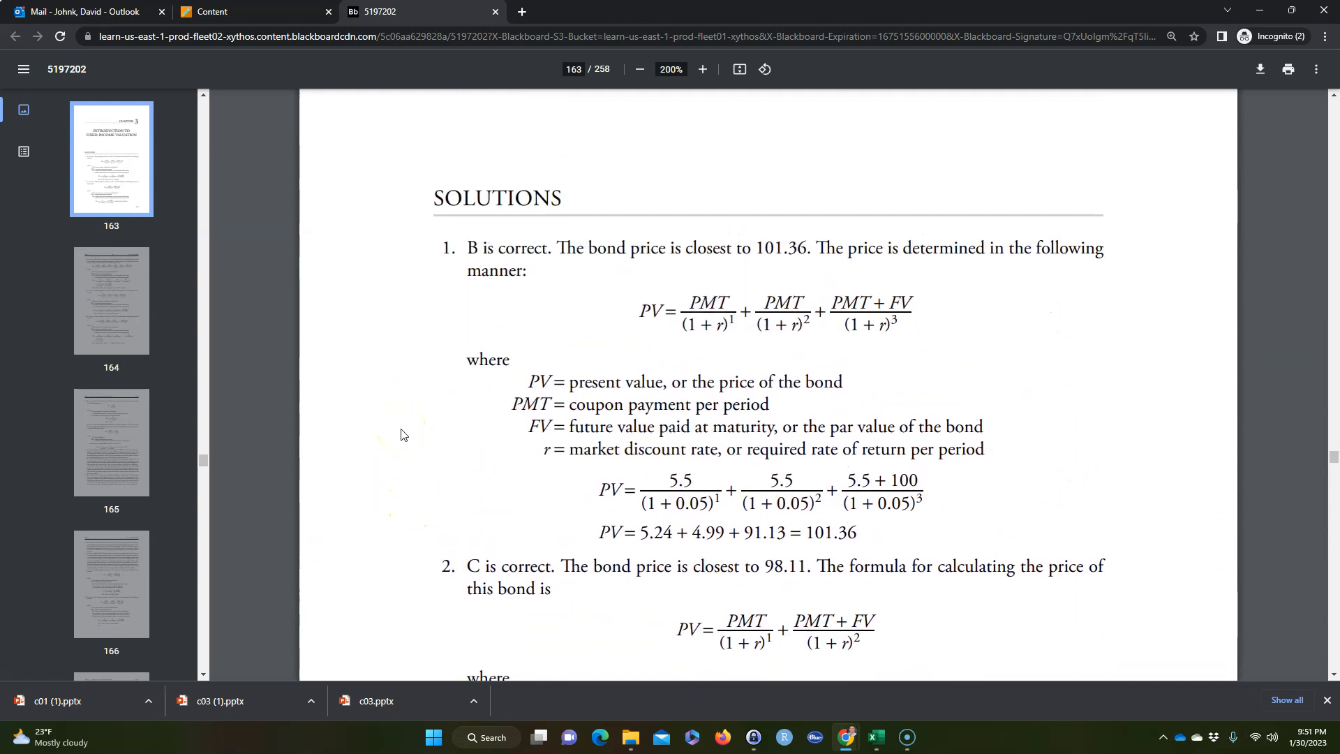
- Snip the complete problem 1 solution from the PDF and switch back to the Book1 workbook in Excel
{"action": "key", "text": "super+shift+s"}
{"action": "left_click_drag", "start_coordinate": [429, 228], "coordinate": [1151, 547]}
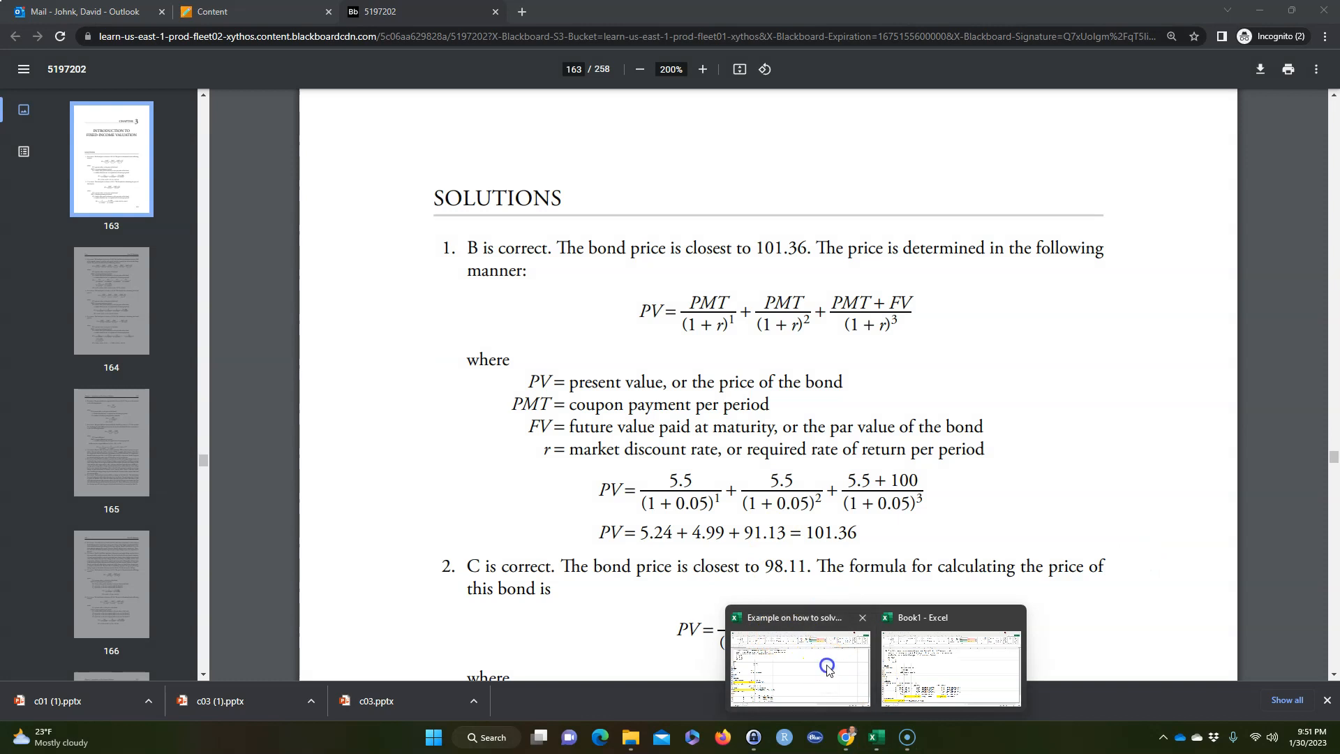
{"action": "mouse_move", "coordinate": [879, 747]}
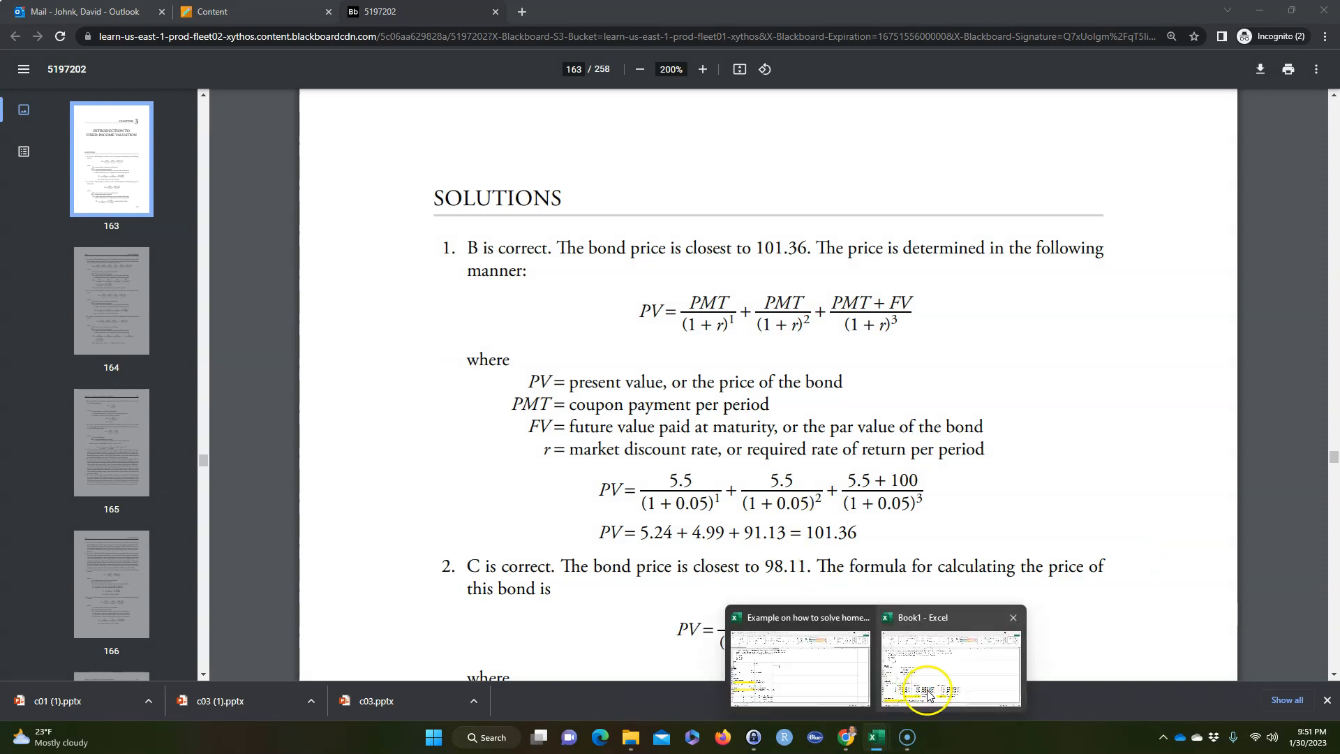
{"action": "left_click", "coordinate": [951, 668]}
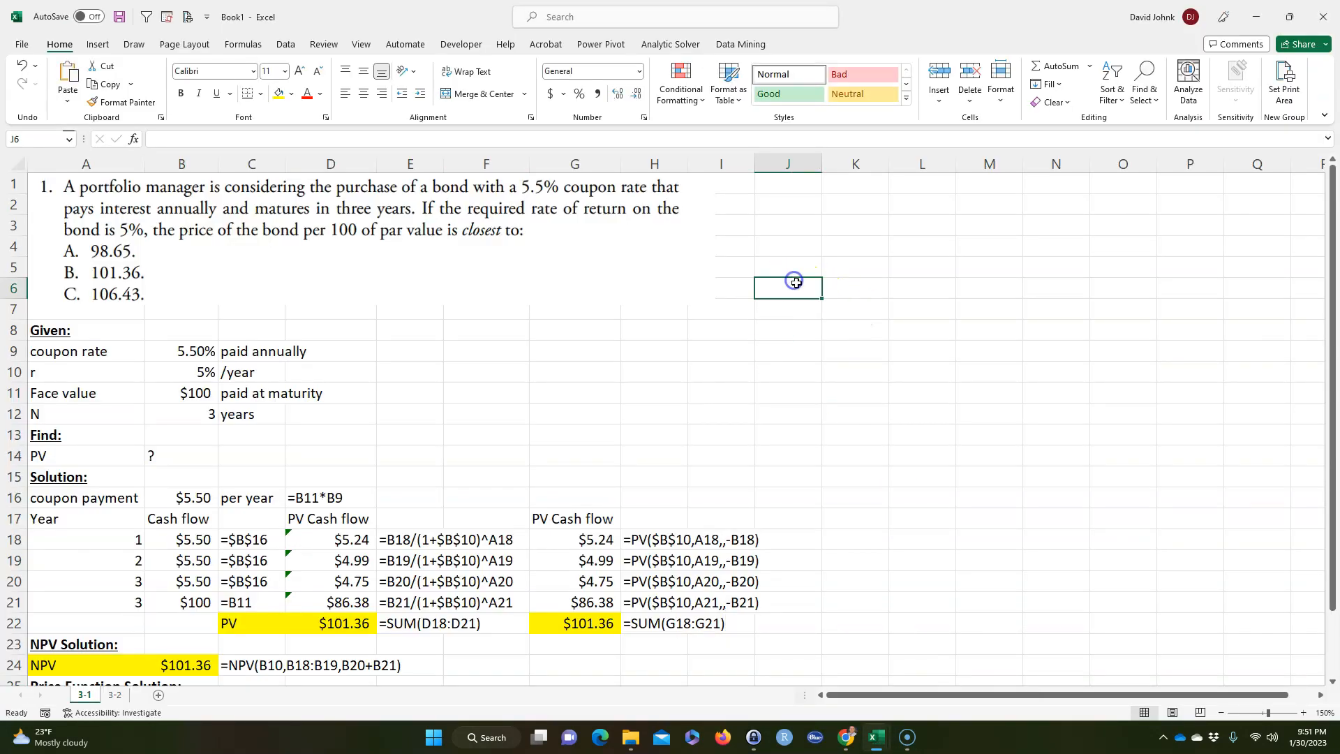
- Paste the captured solution image at A30 below the price calculation and shrink it to span about columns A to I
{"action": "scroll", "coordinate": [733, 517], "scroll_direction": "down", "scroll_amount": 7}
{"action": "left_click", "coordinate": [73, 370]}
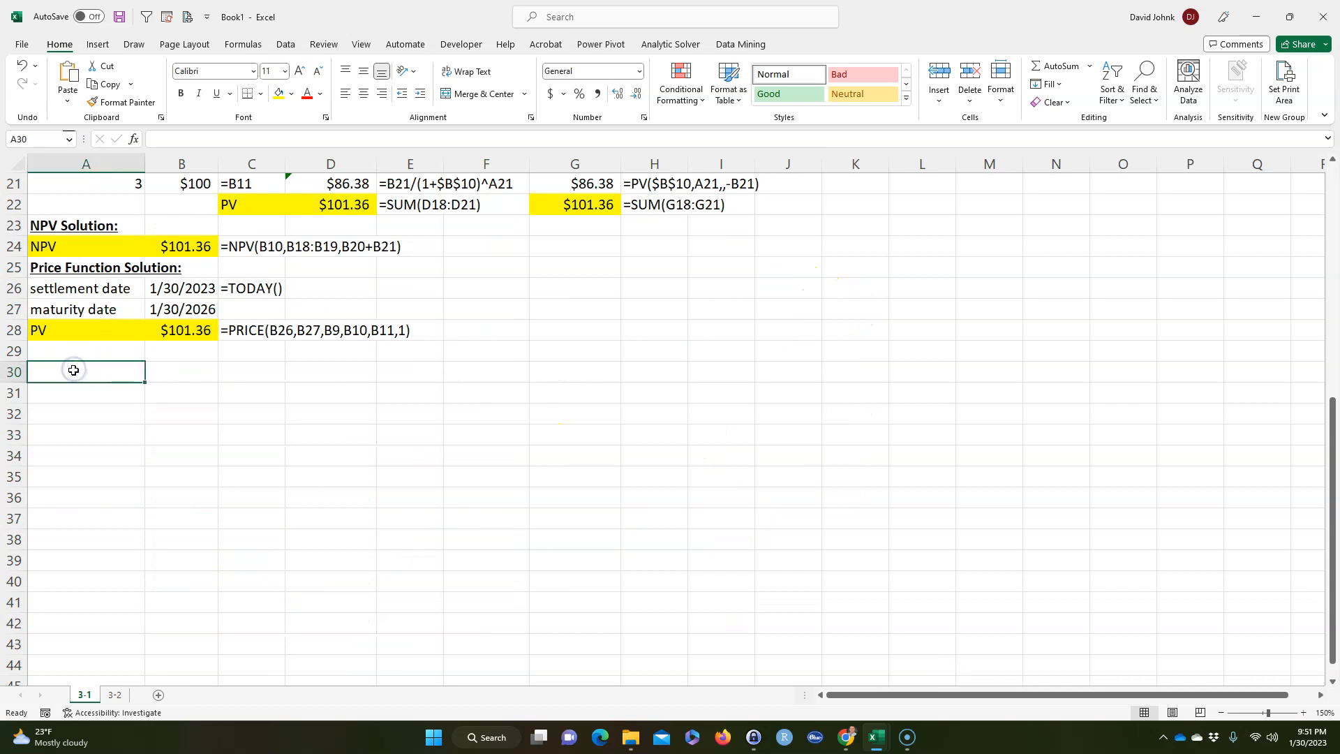
{"action": "key", "text": "ctrl+v"}
{"action": "left_click_drag", "start_coordinate": [1112, 362], "coordinate": [614, 437]}
{"action": "scroll", "coordinate": [840, 521], "scroll_direction": "down", "scroll_amount": 1}
{"action": "scroll", "coordinate": [840, 520], "scroll_direction": "down", "scroll_amount": 1}
- Compare the PV totals in D22 and G22 with the textbook solution pasted below
{"action": "scroll", "coordinate": [814, 509], "scroll_direction": "up", "scroll_amount": 8}
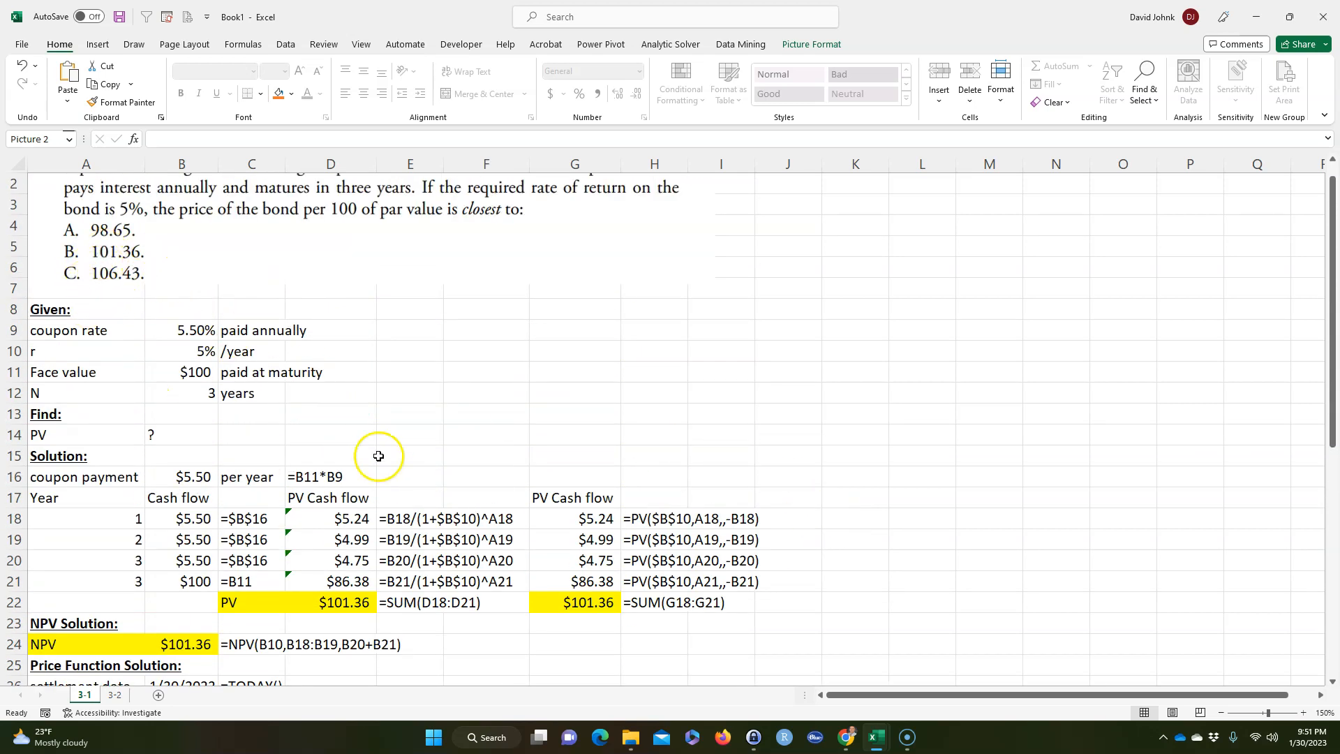
{"action": "scroll", "coordinate": [378, 456], "scroll_direction": "down", "scroll_amount": 2}
{"action": "left_click", "coordinate": [349, 494]}
{"action": "left_click", "coordinate": [573, 495]}
{"action": "scroll", "coordinate": [531, 573], "scroll_direction": "down", "scroll_amount": 6}
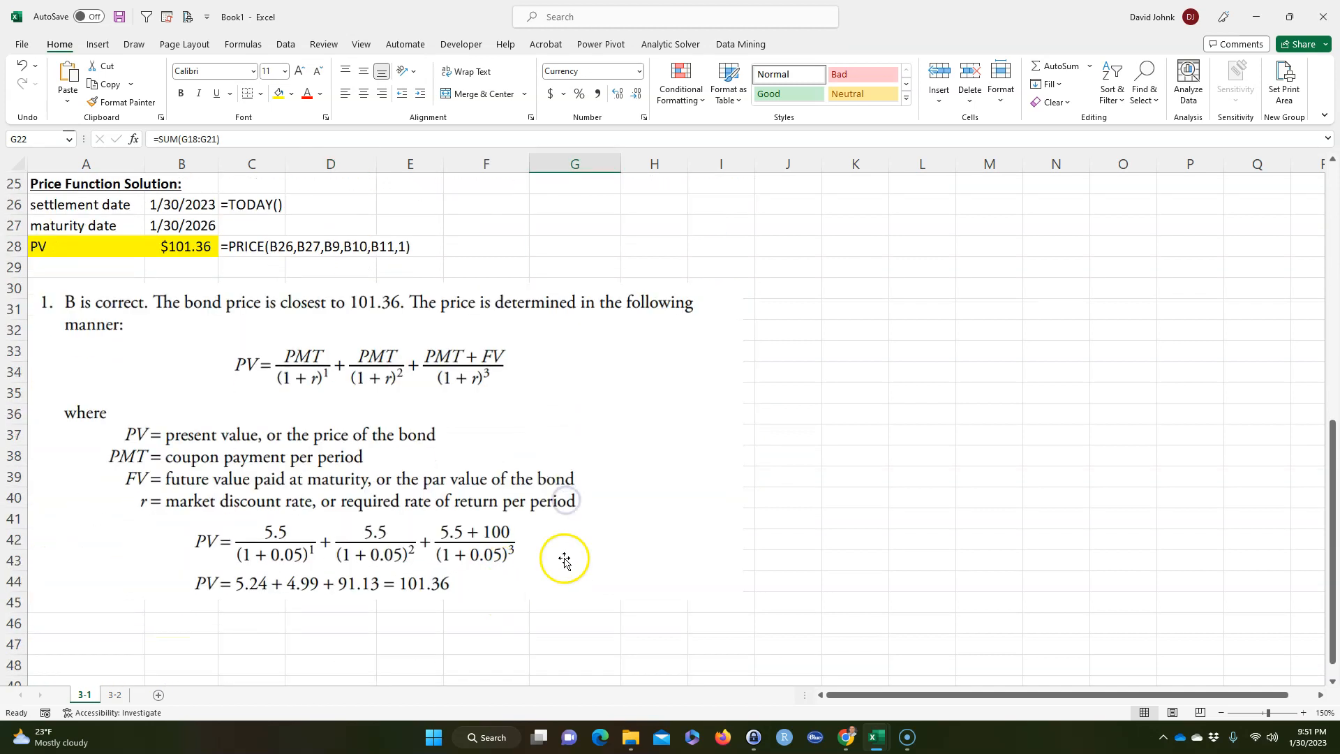
{"action": "left_click", "coordinate": [867, 511]}
- Review the discounted cash flows in column D and the displayed formula texts for the PV, NPV and PRICE solutions
{"action": "scroll", "coordinate": [867, 511], "scroll_direction": "up", "scroll_amount": 8}
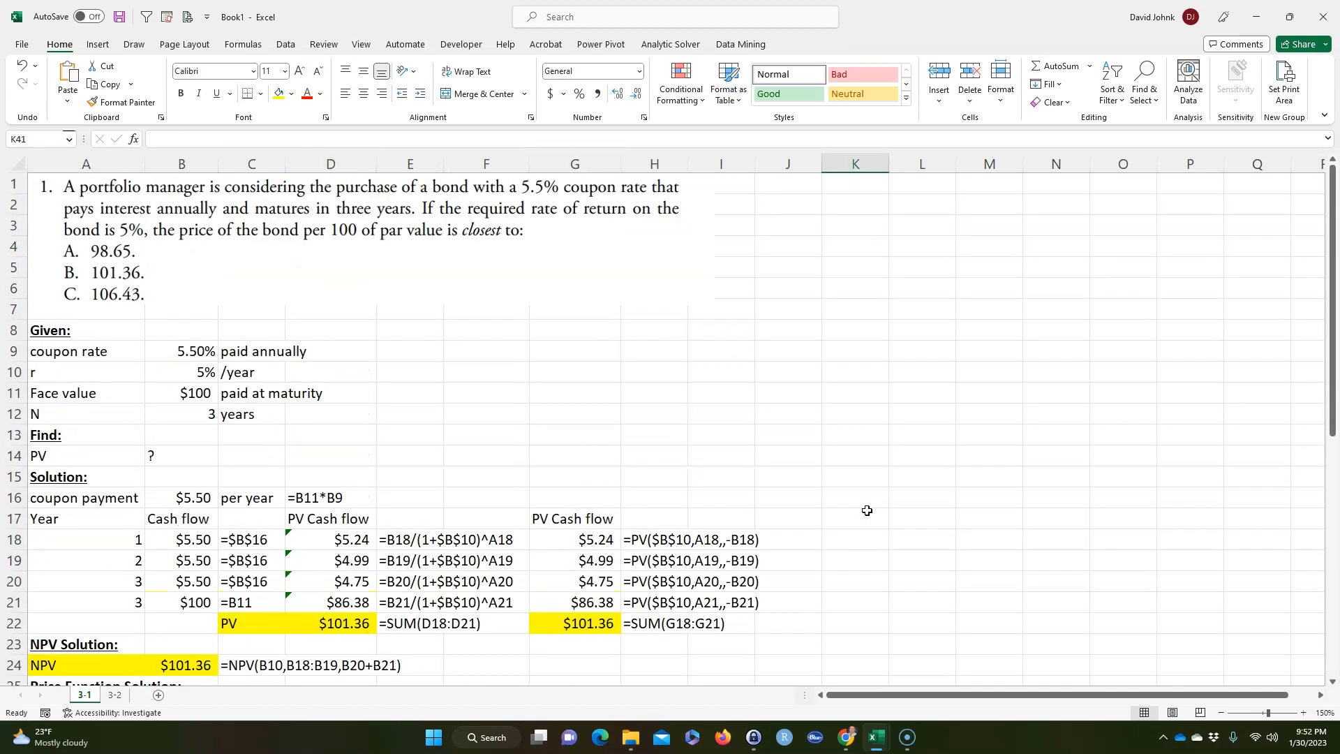
{"action": "scroll", "coordinate": [537, 454], "scroll_direction": "down", "scroll_amount": 2}
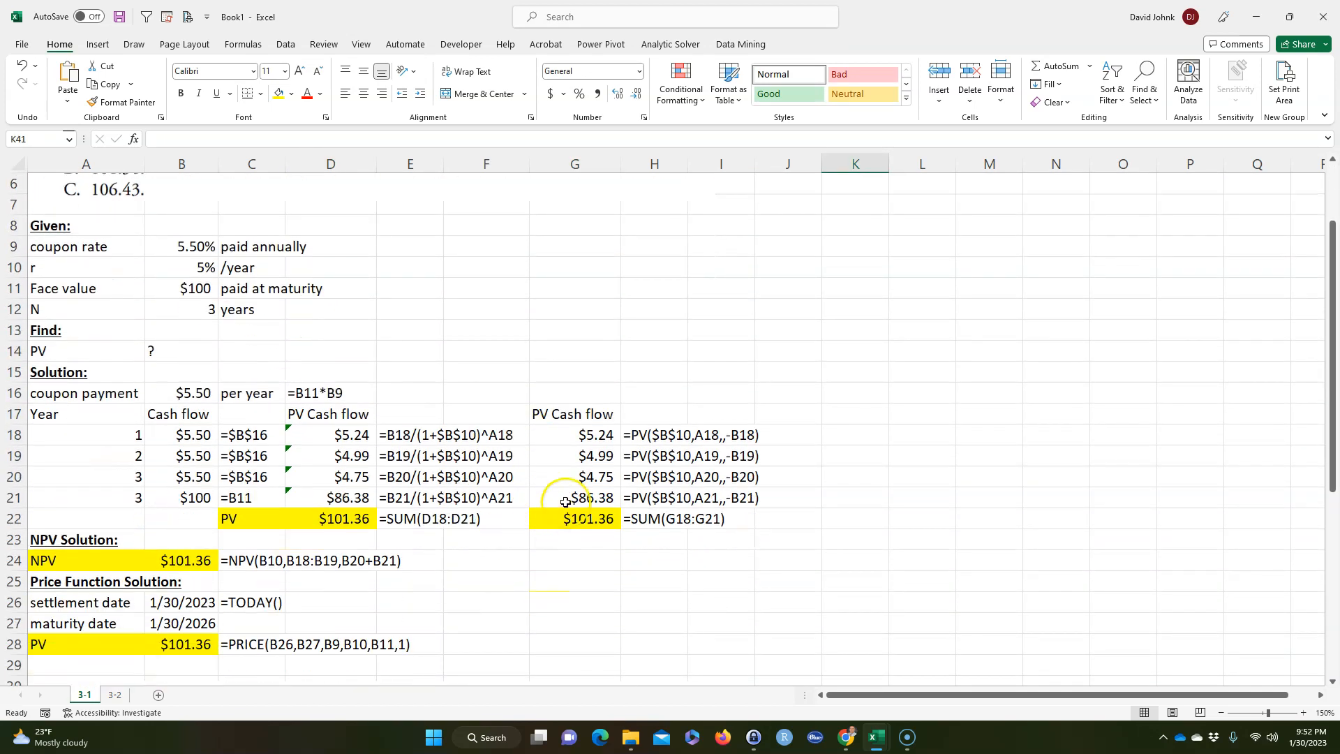
{"action": "left_click", "coordinate": [339, 439]}
{"action": "left_click", "coordinate": [347, 478]}
{"action": "left_click", "coordinate": [347, 499]}
{"action": "left_click", "coordinate": [344, 520]}
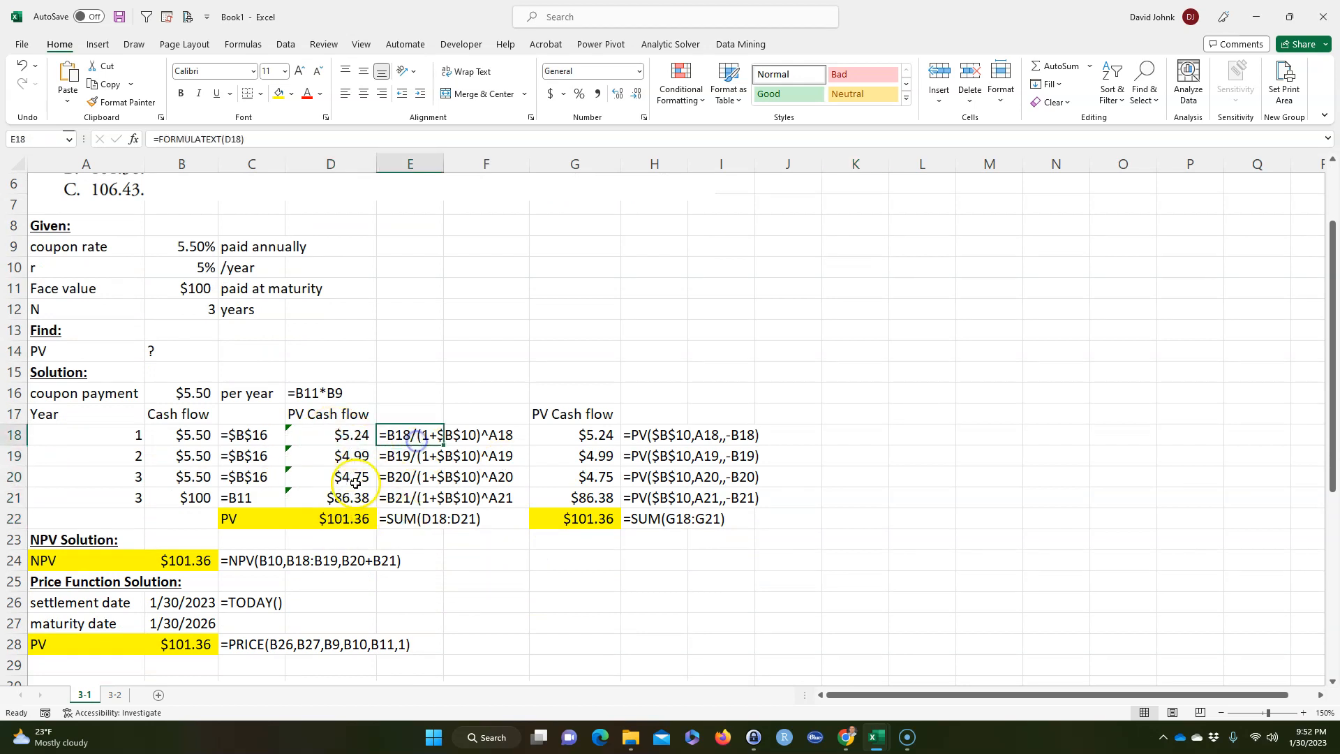
{"action": "left_click_drag", "start_coordinate": [411, 441], "coordinate": [405, 520]}
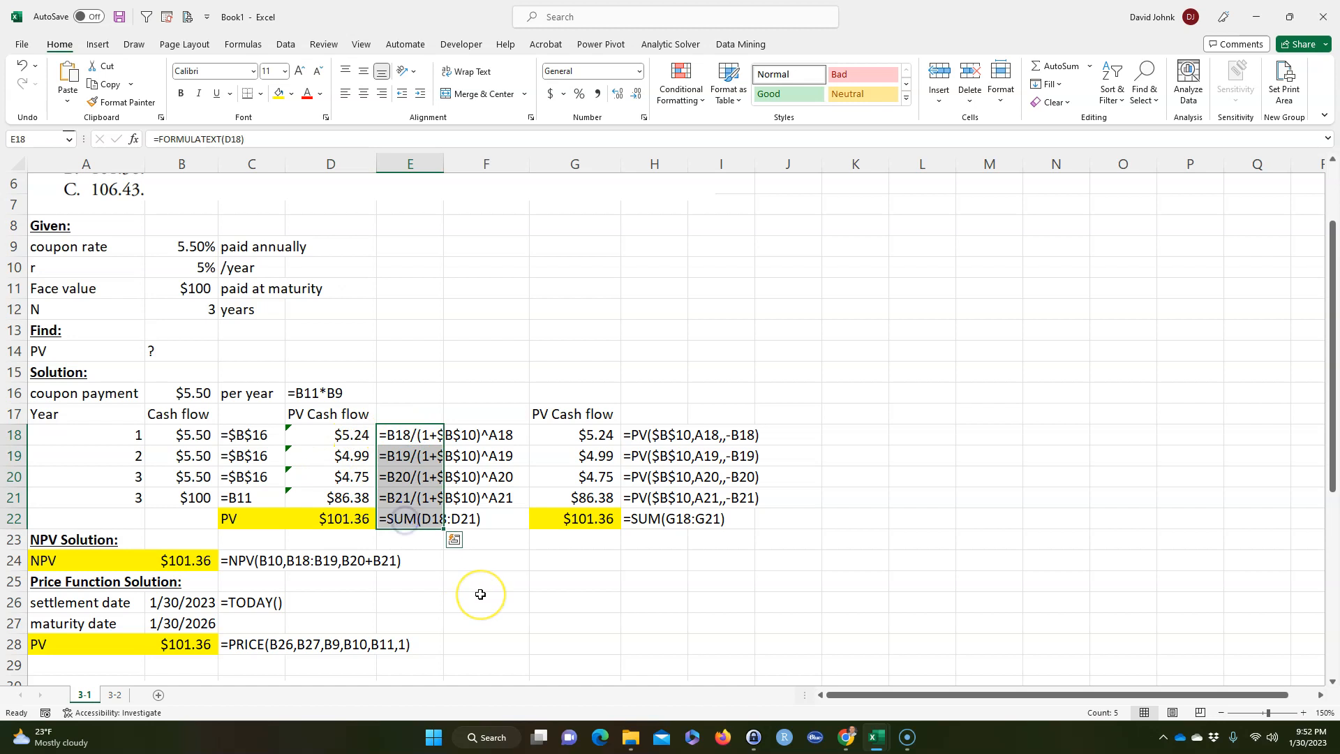
{"action": "scroll", "coordinate": [482, 592], "scroll_direction": "down", "scroll_amount": 1}
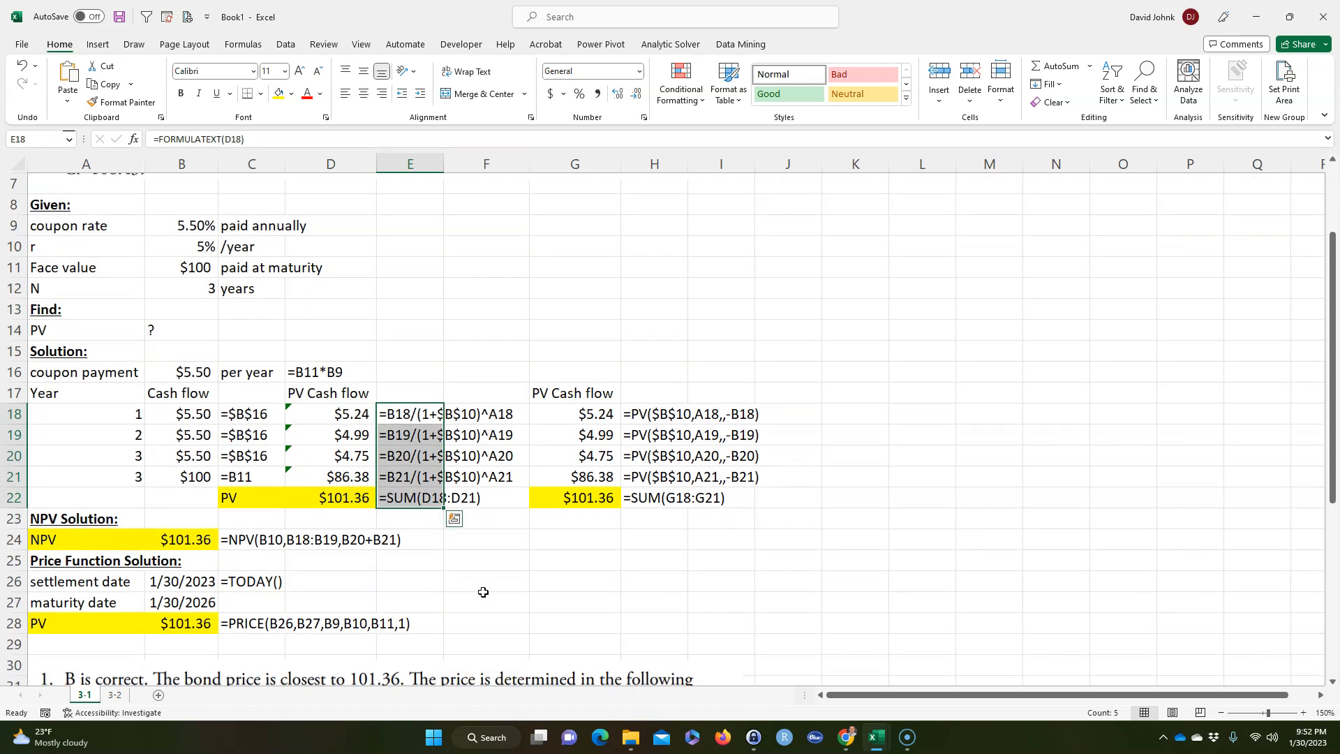
{"action": "left_click_drag", "start_coordinate": [649, 417], "coordinate": [656, 497]}
{"action": "left_click_drag", "start_coordinate": [418, 416], "coordinate": [404, 491]}
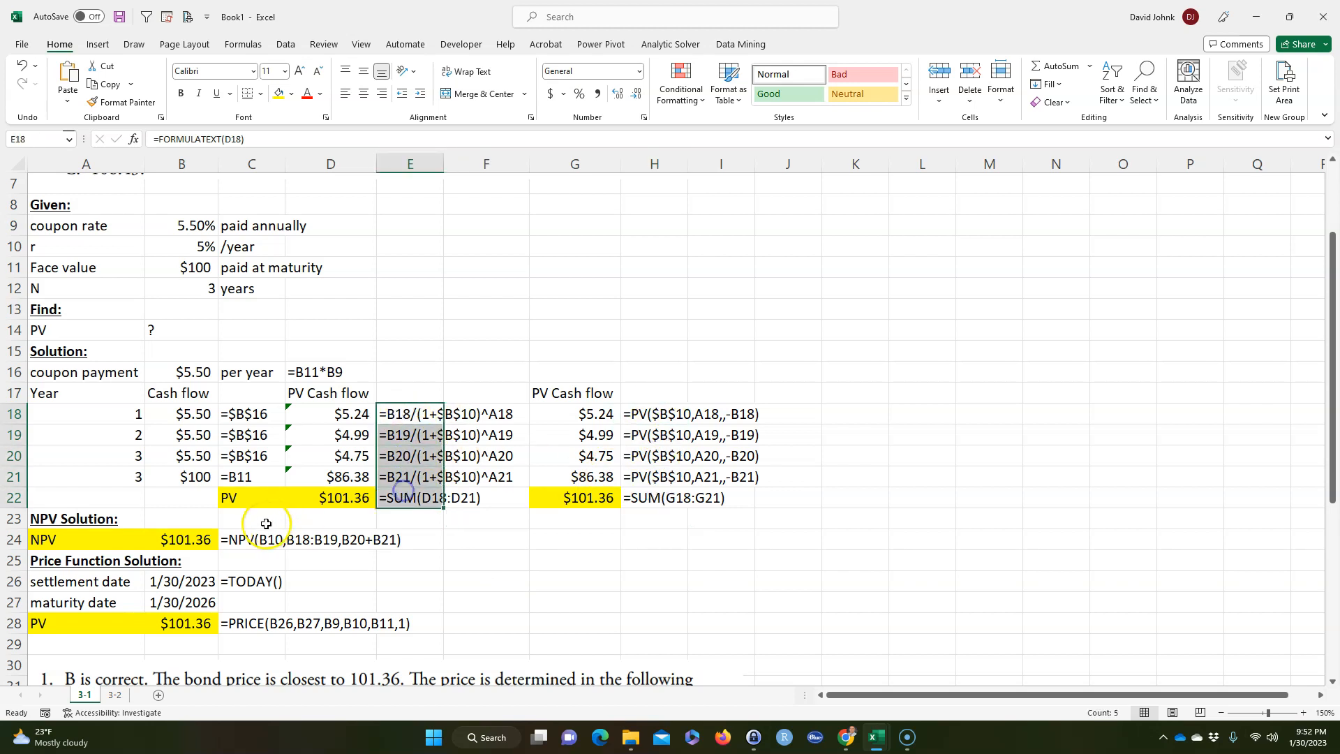
{"action": "left_click", "coordinate": [264, 540]}
{"action": "left_click", "coordinate": [252, 580]}
{"action": "left_click", "coordinate": [251, 623]}
{"action": "left_click", "coordinate": [424, 571]}
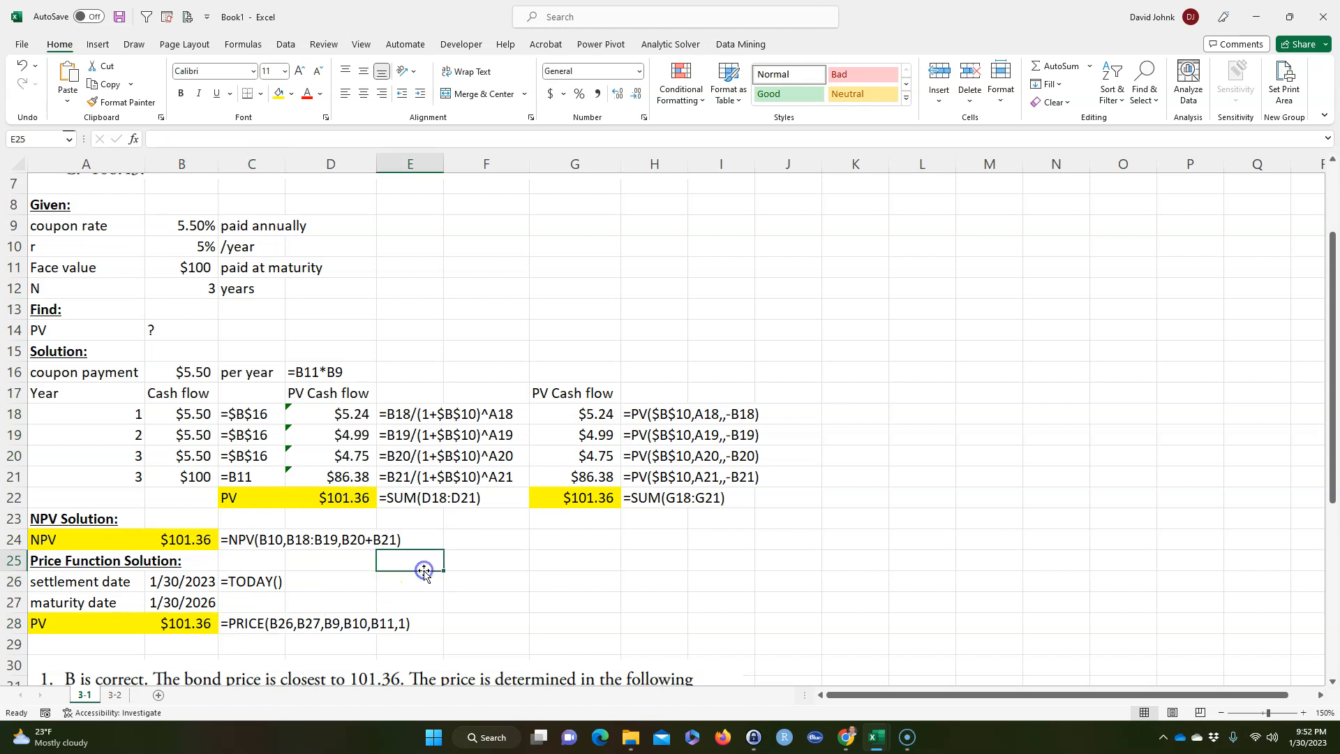
- Show the underlying formulas across the whole sheet to examine them and return to displaying values
{"action": "key", "text": "ctrl+grave"}
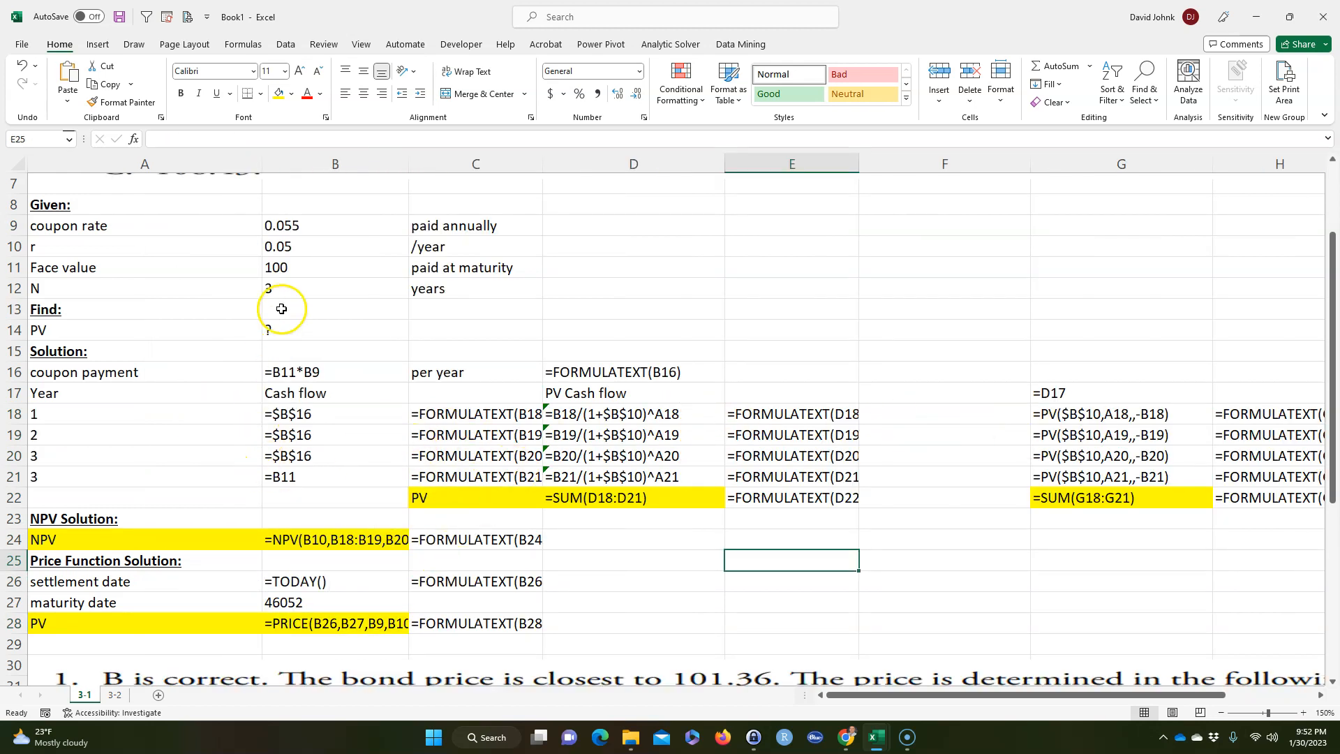
{"action": "key", "text": "ctrl+grave"}
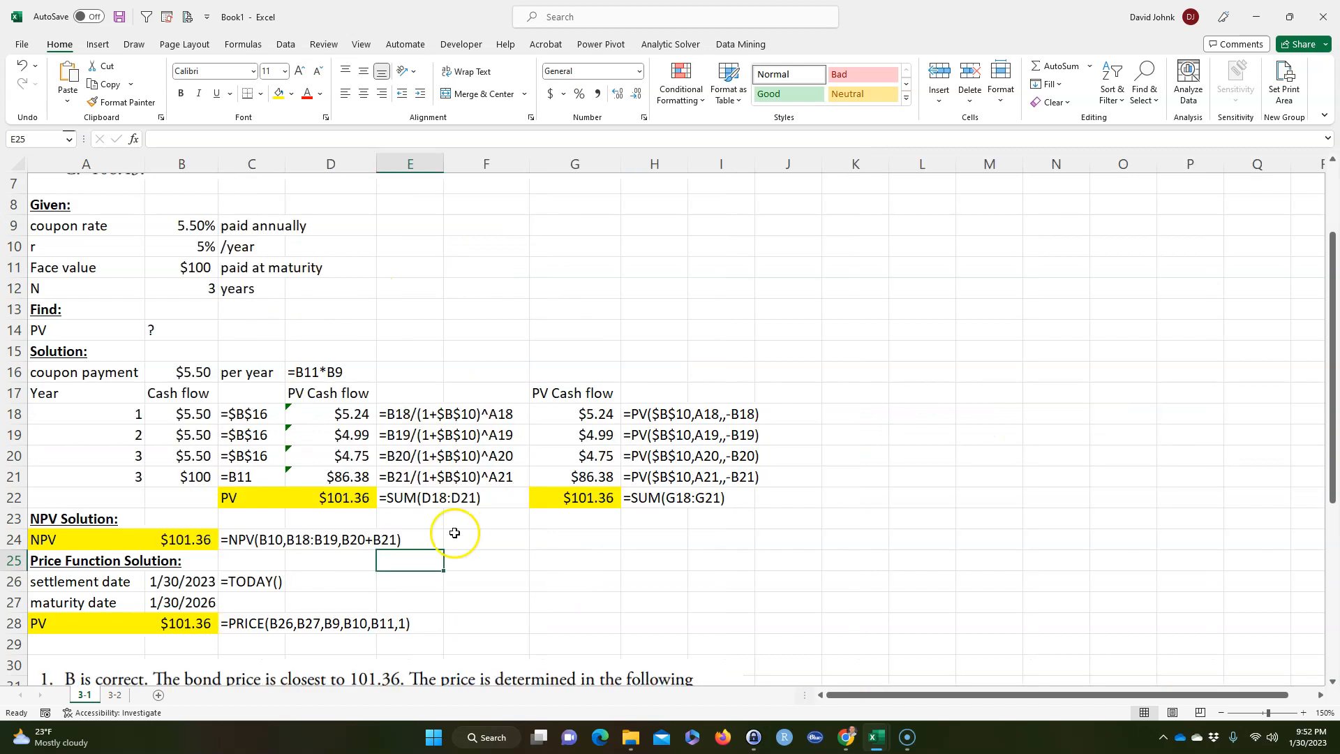
{"action": "scroll", "coordinate": [346, 560], "scroll_direction": "up", "scroll_amount": 2}
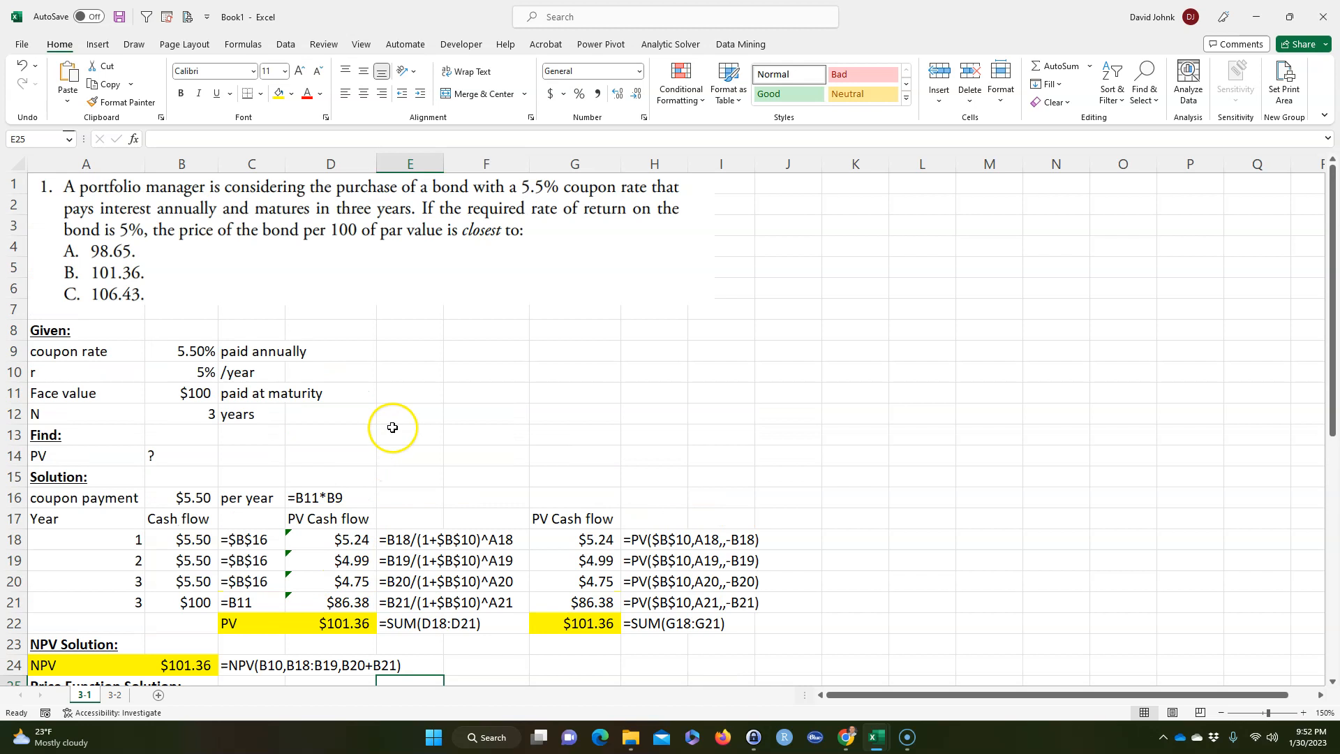
- Review the problem 1 statement against the given coupon rate, required return, face value and years in B9:B12
{"action": "scroll", "coordinate": [224, 479], "scroll_direction": "down", "scroll_amount": 1}
{"action": "scroll", "coordinate": [224, 479], "scroll_direction": "up", "scroll_amount": 1}
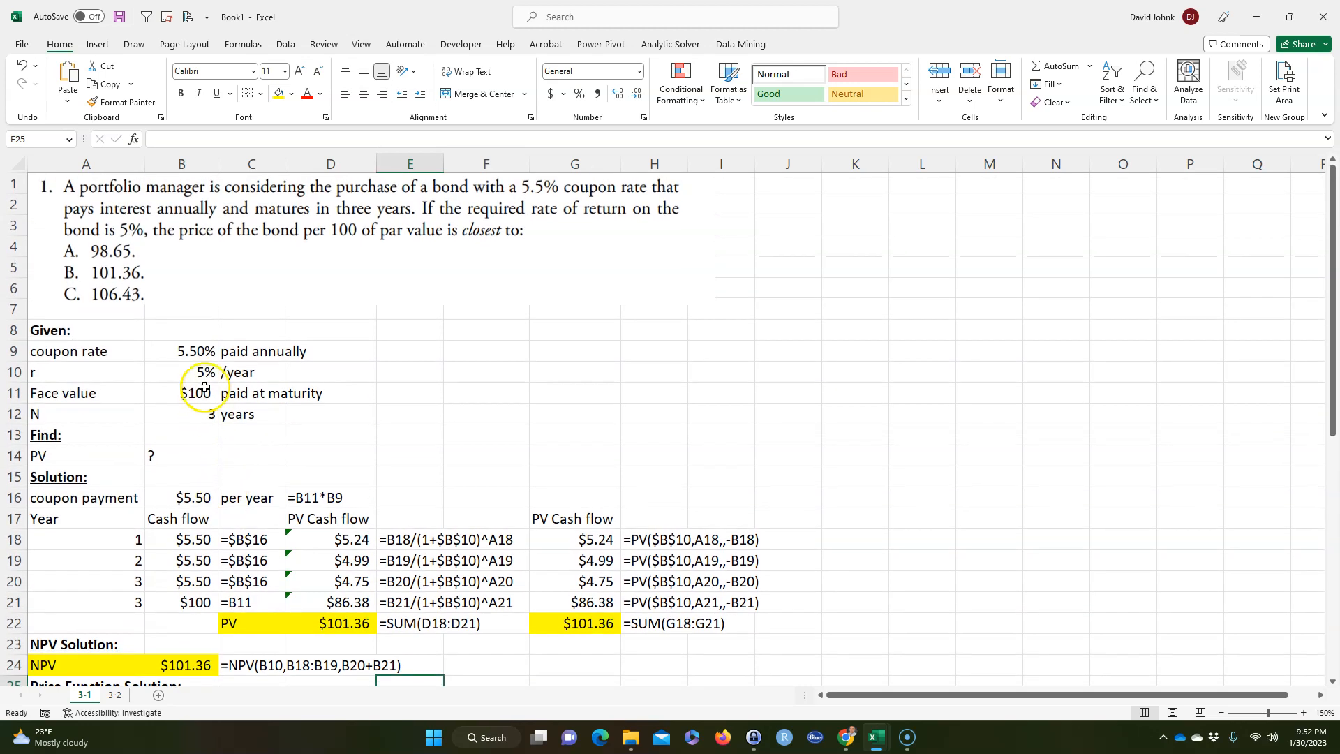
{"action": "left_click", "coordinate": [354, 278]}
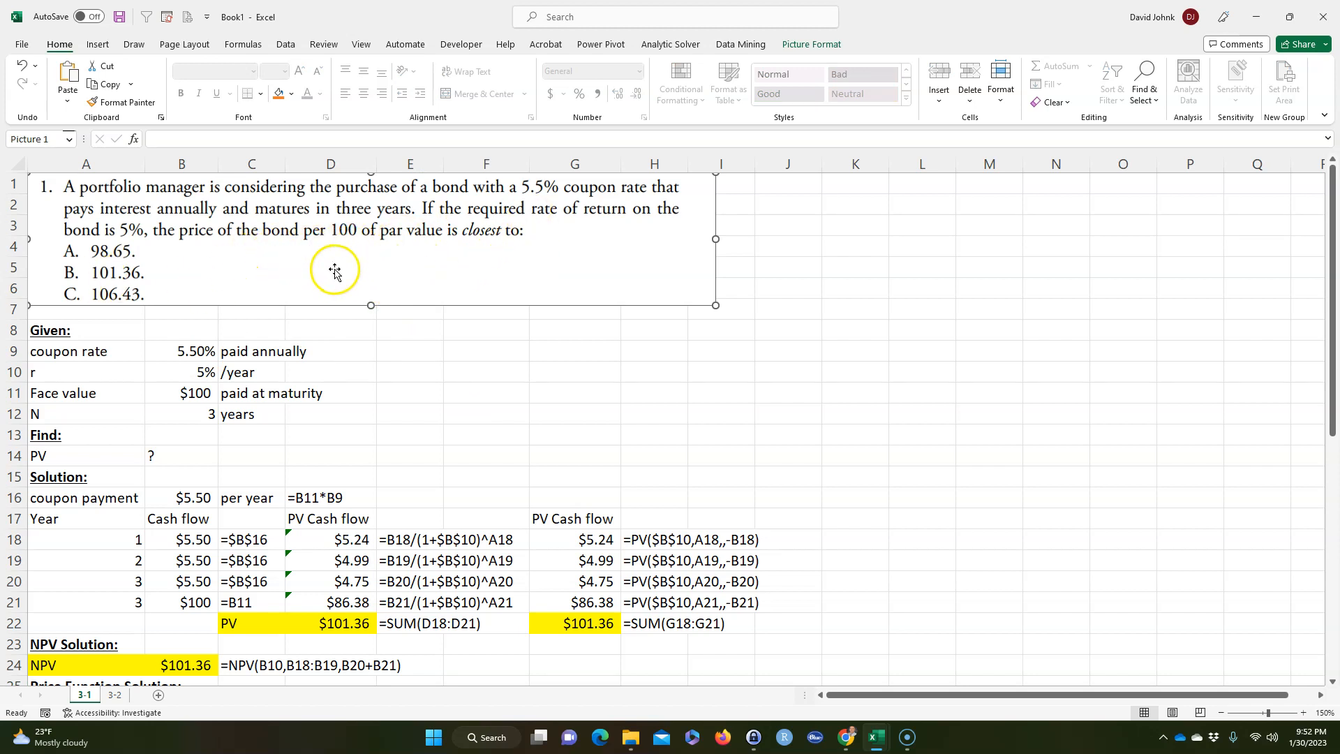
{"action": "left_click", "coordinate": [197, 351]}
{"action": "left_click", "coordinate": [186, 381]}
{"action": "left_click_drag", "start_coordinate": [186, 396], "coordinate": [187, 405]}
{"action": "left_click", "coordinate": [186, 414]}
{"action": "left_click", "coordinate": [431, 272]}
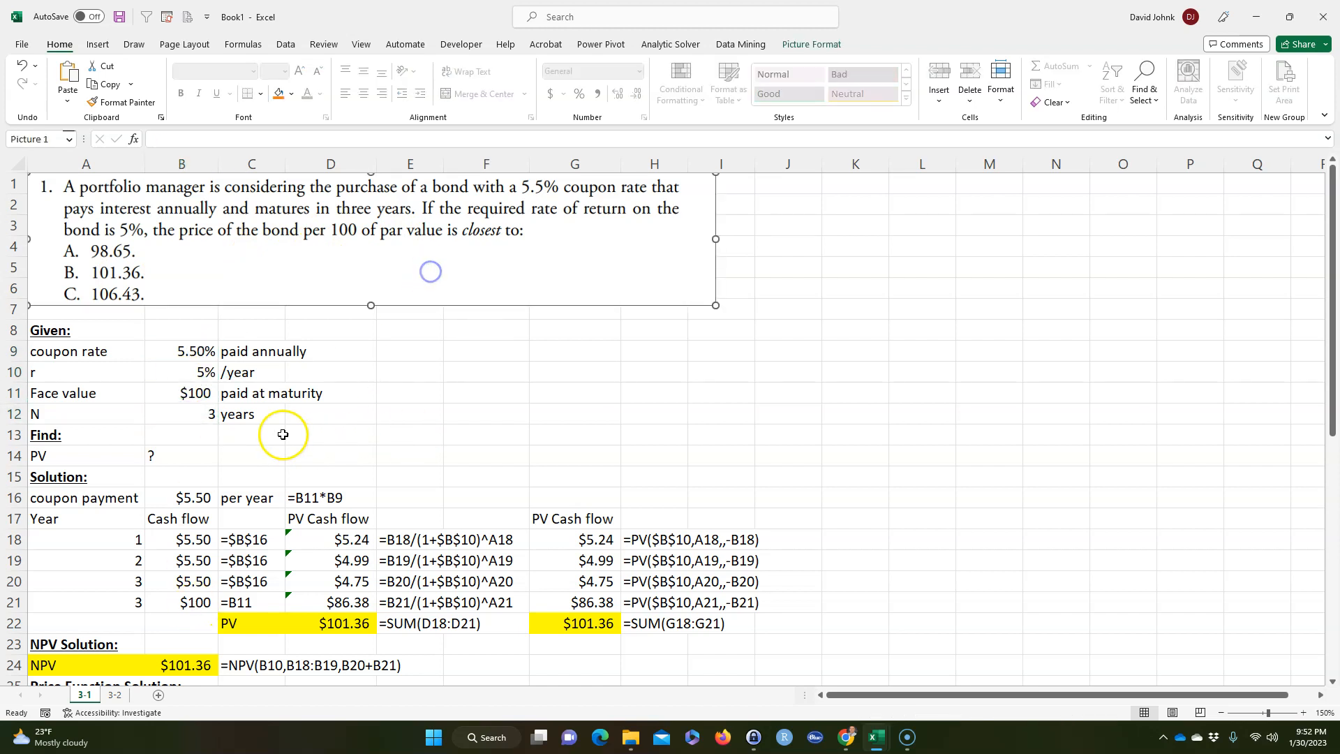
{"action": "left_click", "coordinate": [283, 434]}
{"action": "scroll", "coordinate": [202, 558], "scroll_direction": "down", "scroll_amount": 3}
{"action": "scroll", "coordinate": [225, 393], "scroll_direction": "up", "scroll_amount": 1}
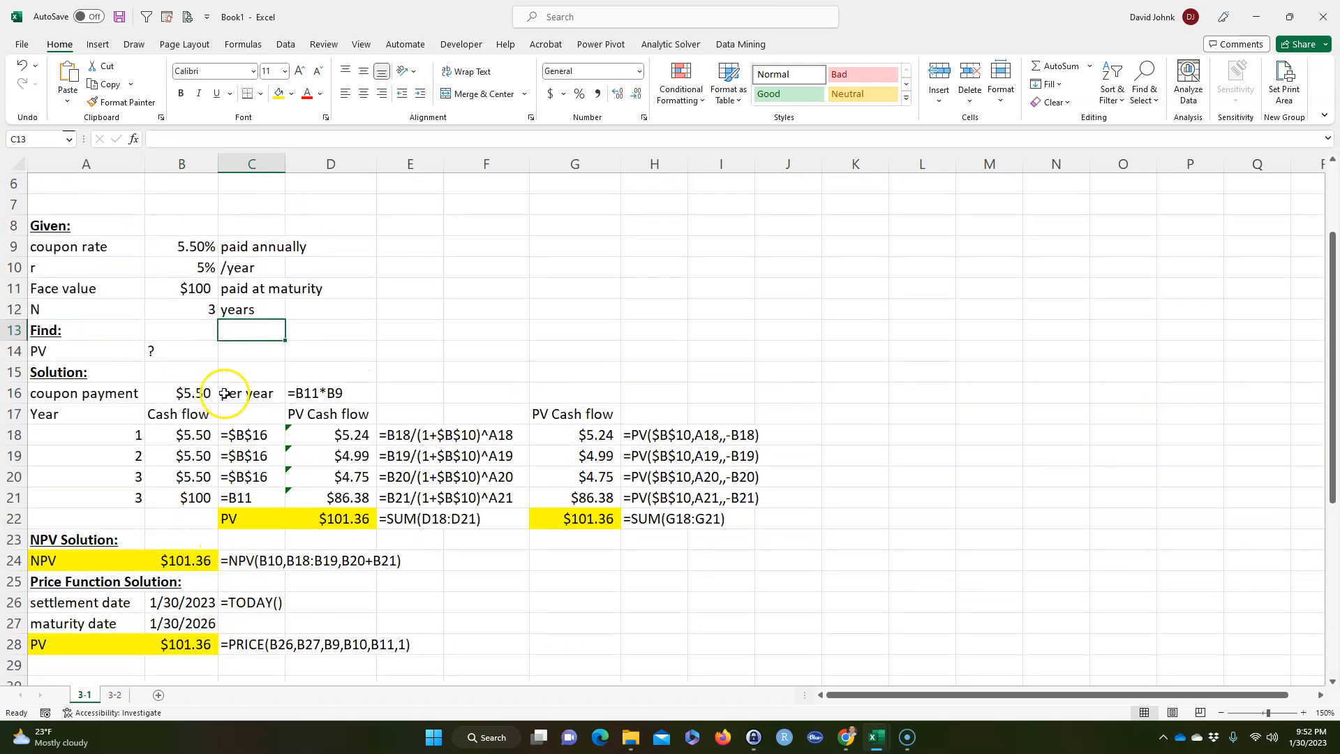
- Set the coupon rate in B9 to 6% to test how the bond prices recalculate
{"action": "scroll", "coordinate": [225, 393], "scroll_direction": "up", "scroll_amount": 1}
{"action": "left_click", "coordinate": [183, 309]}
{"action": "type", "text": "6"}
{"action": "key", "text": "Return"}
{"action": "scroll", "coordinate": [183, 419], "scroll_direction": "down", "scroll_amount": 2}
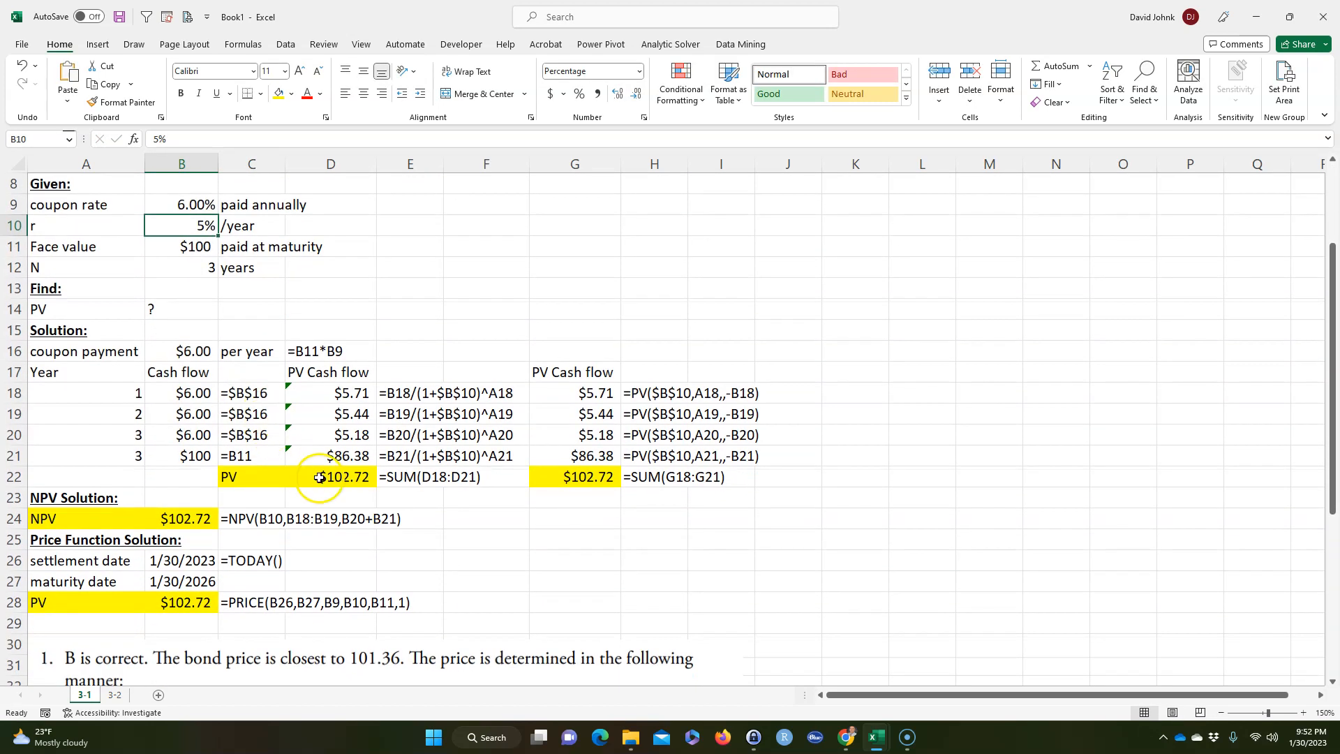
- Check the recalculated prices in D22, G22, B24 and B28, and undo the coupon rate change
{"action": "left_click", "coordinate": [319, 477]}
{"action": "left_click", "coordinate": [606, 478]}
{"action": "left_click", "coordinate": [272, 517]}
{"action": "left_click", "coordinate": [179, 609]}
{"action": "left_click", "coordinate": [198, 519]}
{"action": "scroll", "coordinate": [434, 489], "scroll_direction": "up", "scroll_amount": 3}
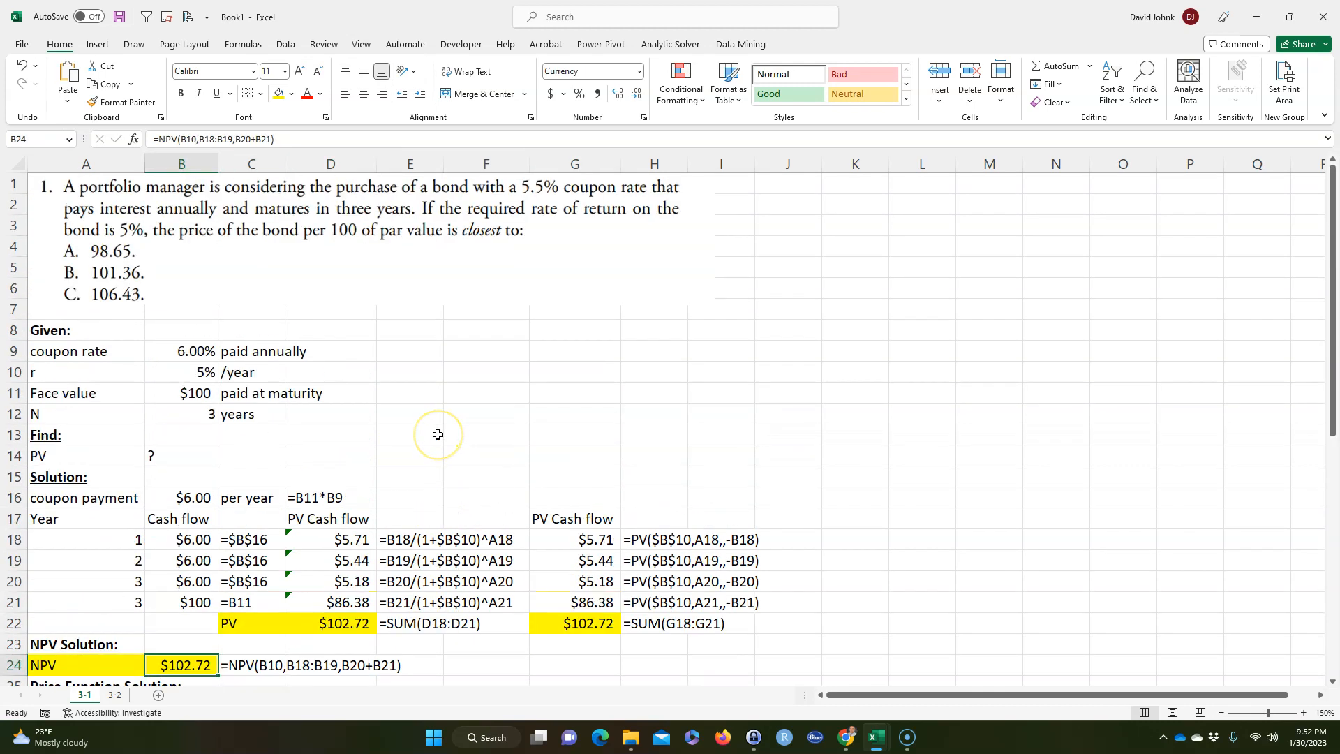
{"action": "key", "text": "ctrl+z"}
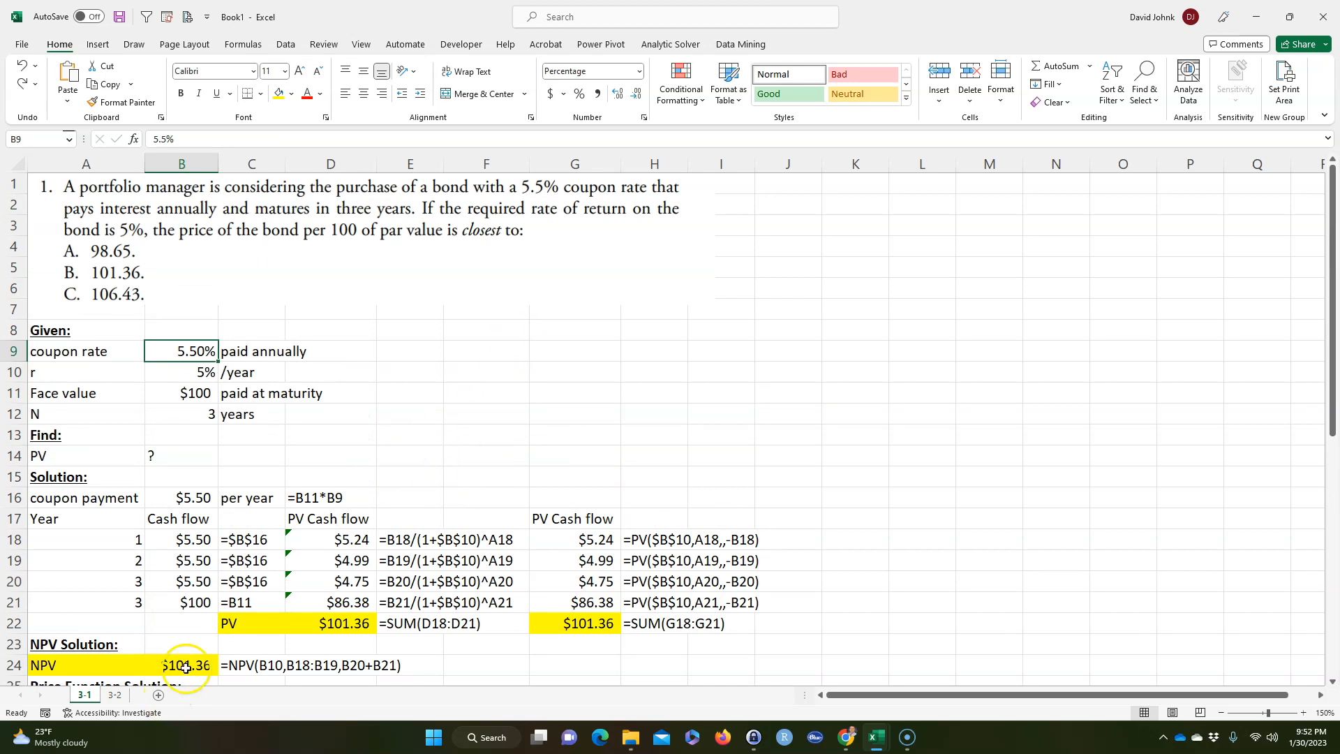
- Switch to the textbook PDF in the browser and capture a screenshot of the problem 2 solution on page 163
{"action": "key", "text": "alt+Tab"}
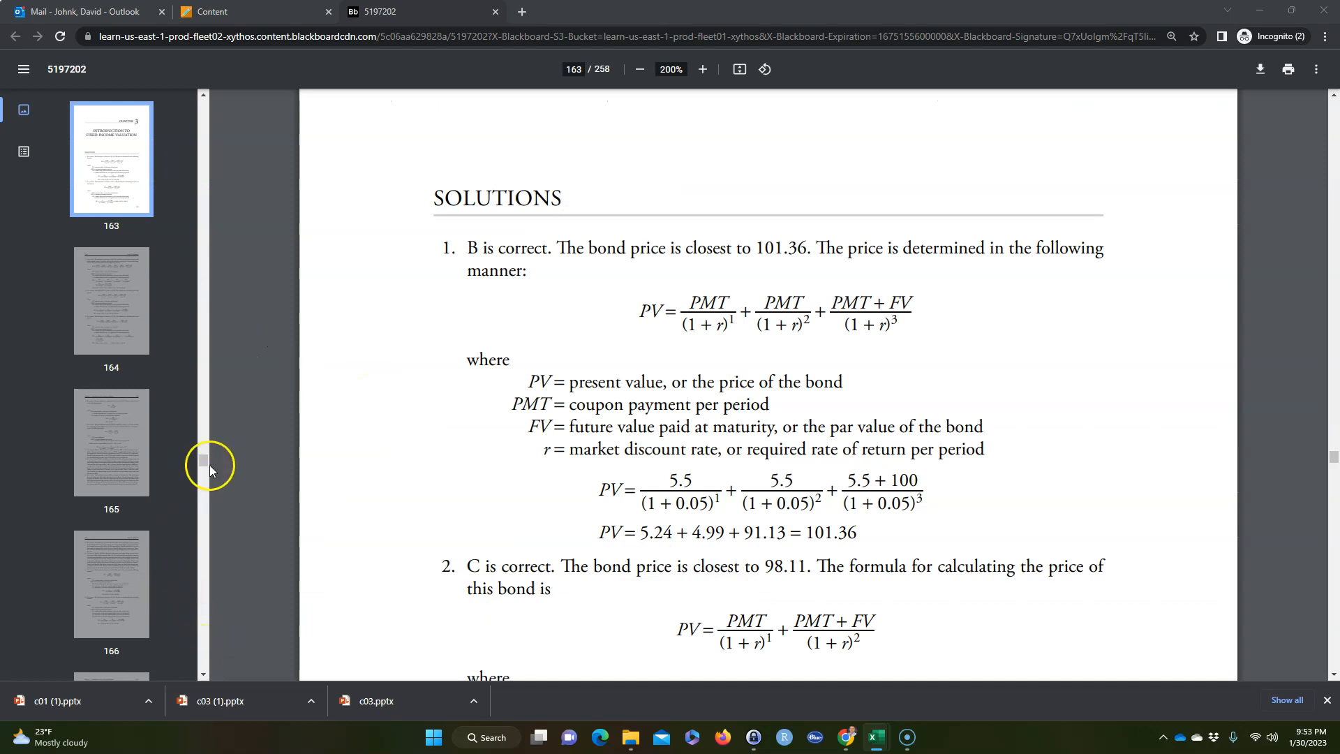
{"action": "scroll", "coordinate": [533, 502], "scroll_direction": "down", "scroll_amount": 4}
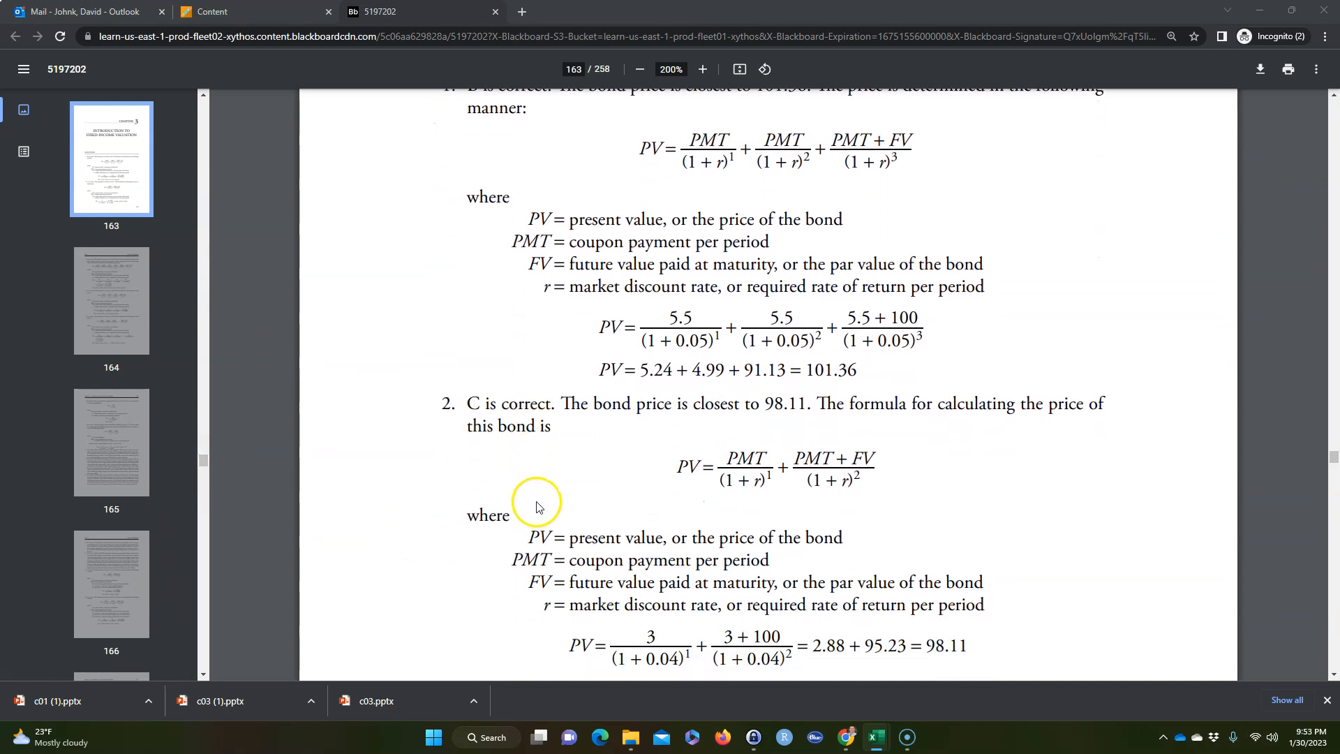
{"action": "scroll", "coordinate": [551, 398], "scroll_direction": "down", "scroll_amount": 7}
{"action": "scroll", "coordinate": [553, 412], "scroll_direction": "up", "scroll_amount": 3}
{"action": "scroll", "coordinate": [555, 417], "scroll_direction": "up", "scroll_amount": 3}
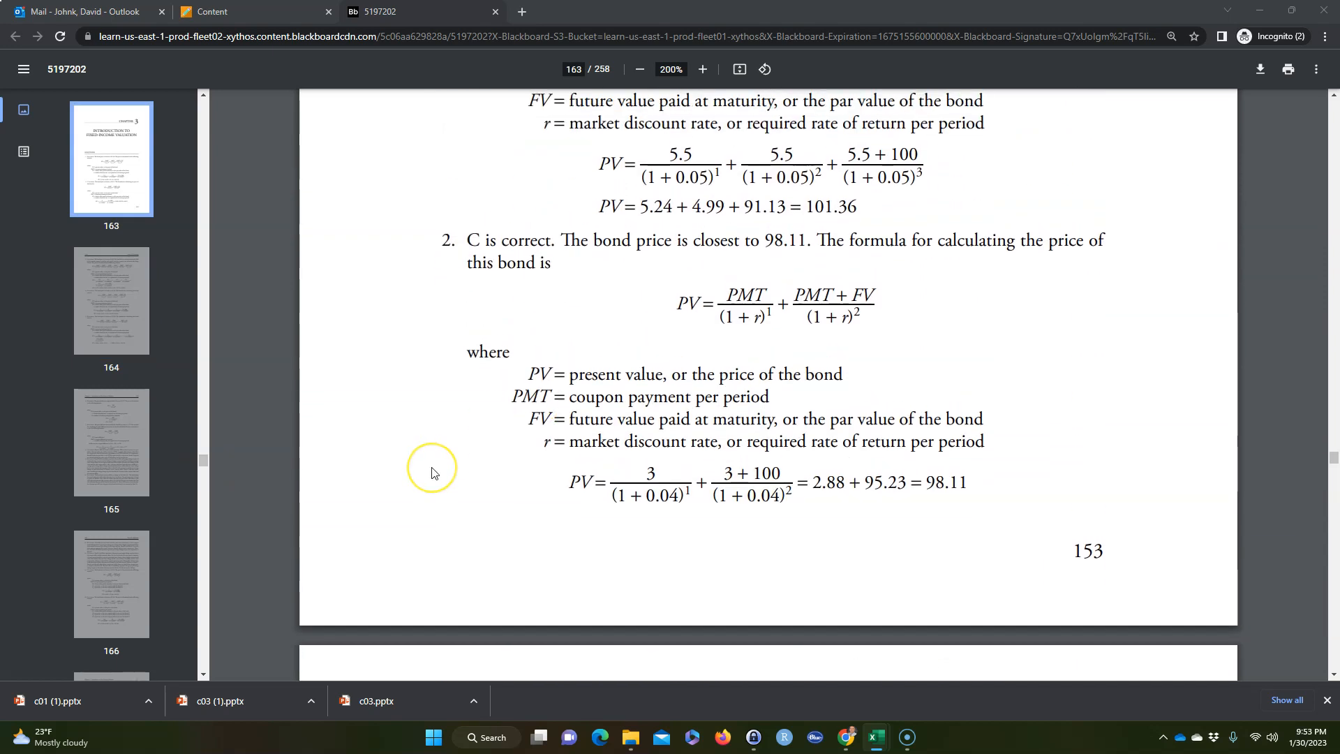
{"action": "key", "text": "super+shift+s"}
{"action": "left_click_drag", "start_coordinate": [430, 224], "coordinate": [1146, 516]}
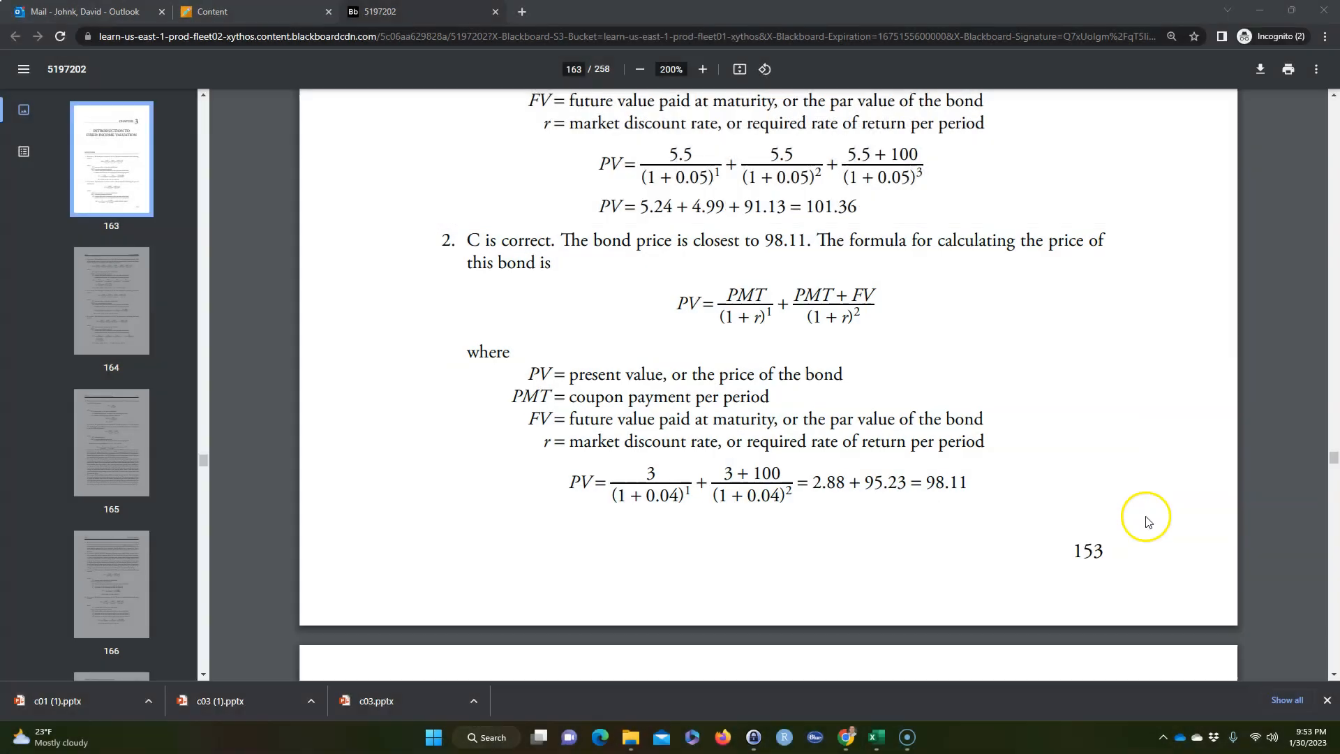
- Switch back to the Excel workbook and paste the solution image on sheet 3-2, placing it from about column M near row 1
{"action": "mouse_move", "coordinate": [874, 737]}
{"action": "left_click", "coordinate": [761, 688]}
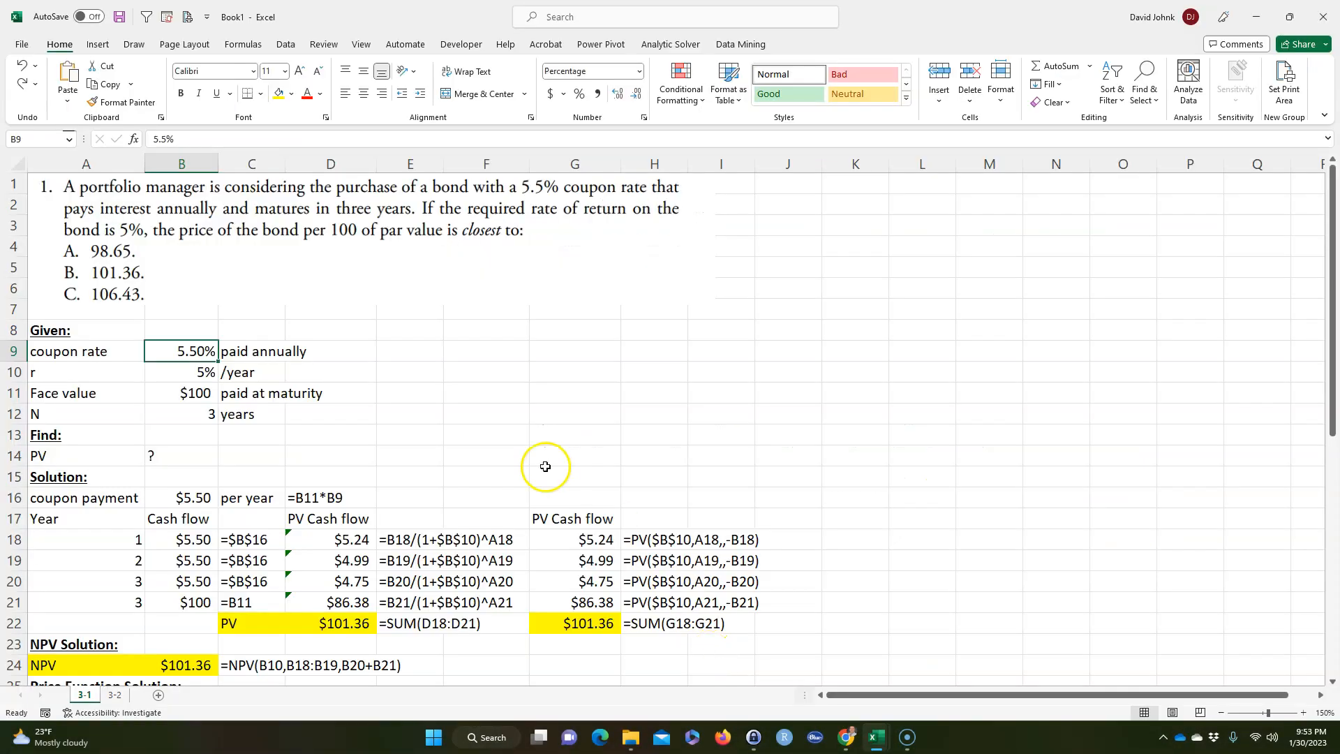
{"action": "left_click", "coordinate": [130, 702]}
{"action": "left_click", "coordinate": [610, 184]}
{"action": "key", "text": "ctrl+v"}
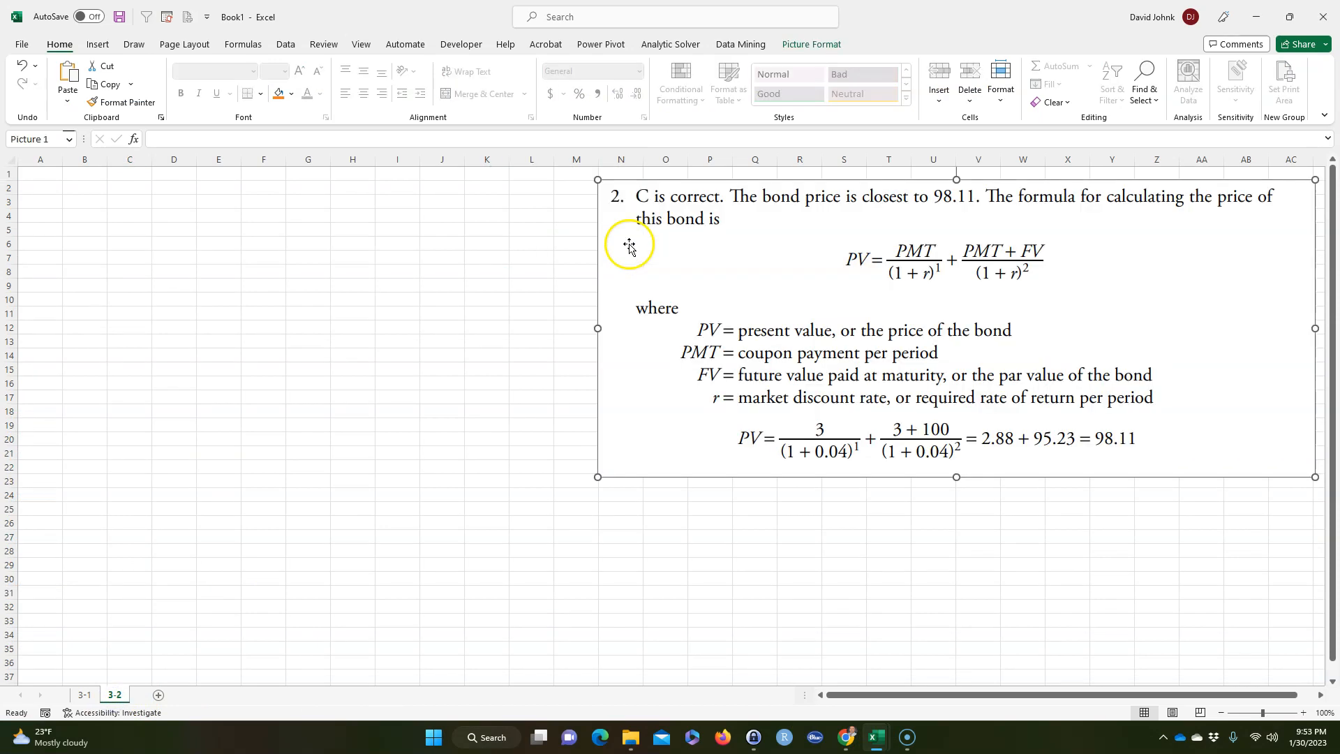
{"action": "left_click_drag", "start_coordinate": [719, 240], "coordinate": [688, 213]}
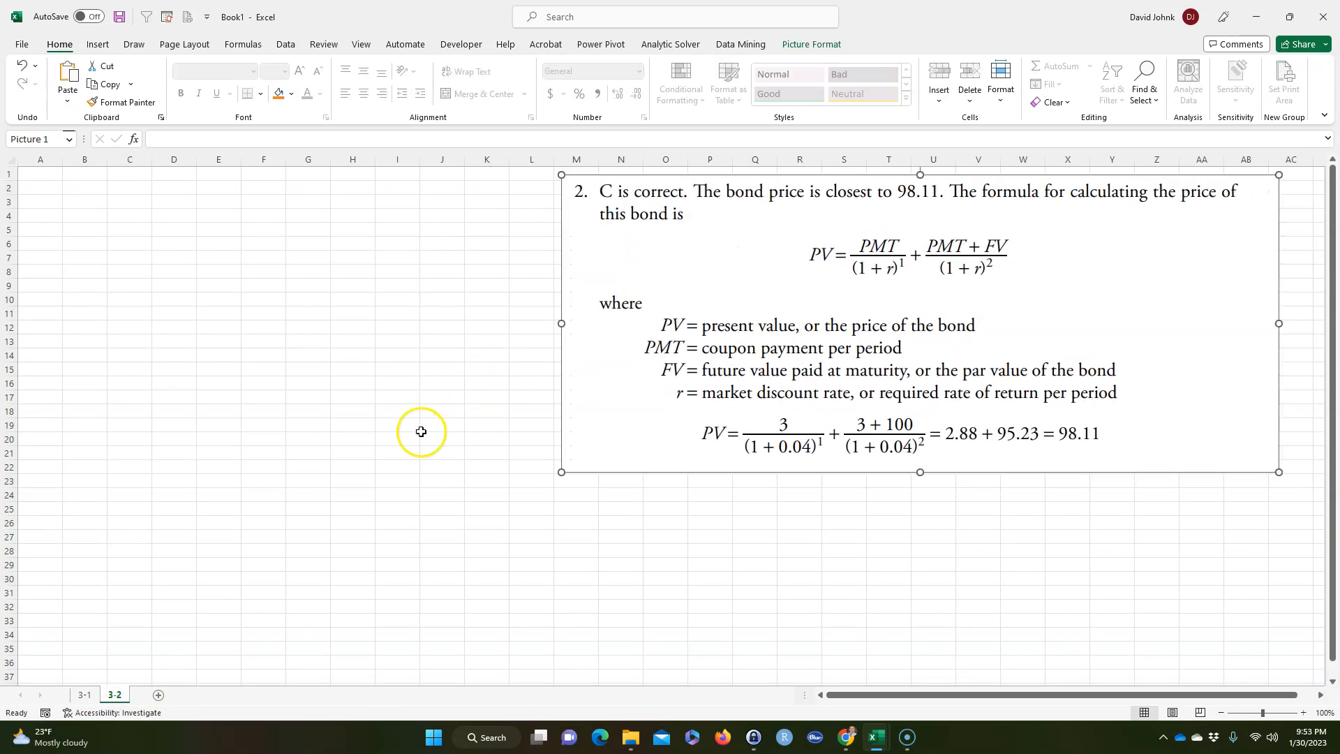
- Return to the textbook PDF in the browser, find the Problems section on page 28, and capture the problem 2 text
{"action": "key", "text": "alt+Tab"}
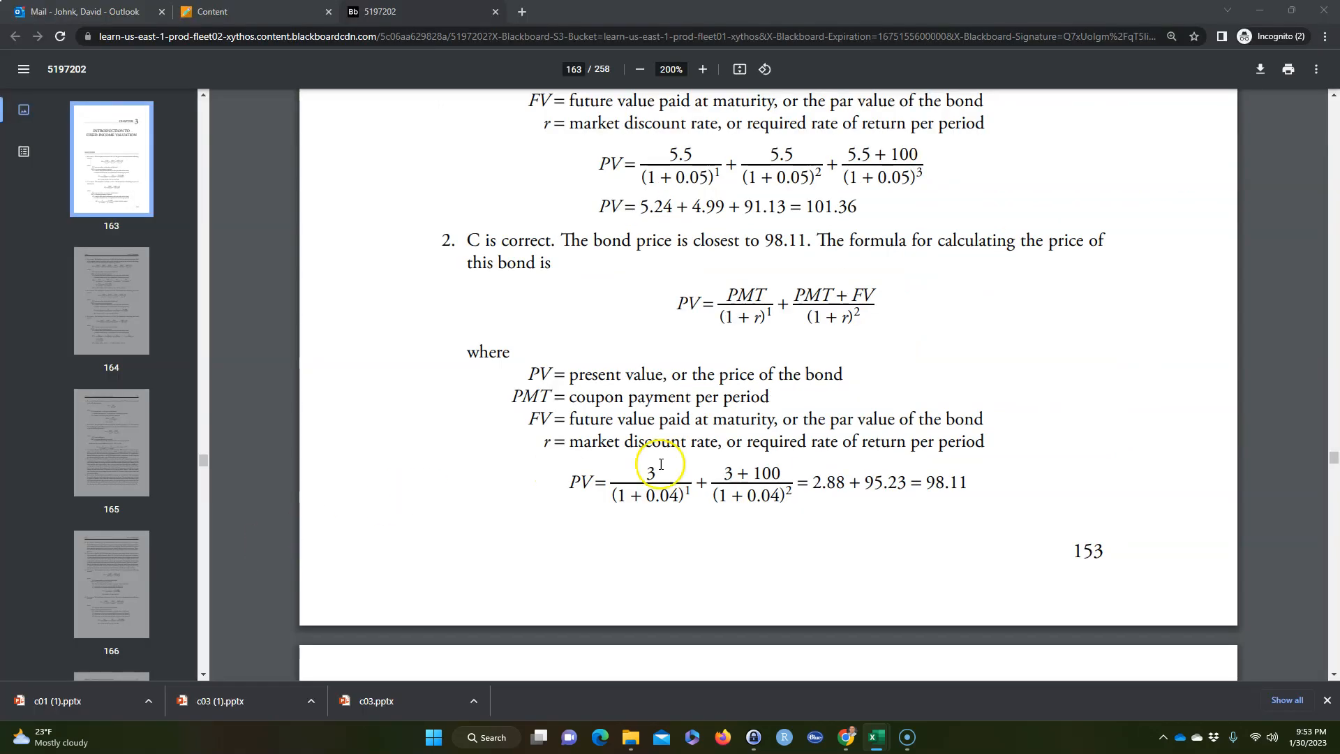
{"action": "left_click_drag", "start_coordinate": [1333, 458], "coordinate": [1266, 158]}
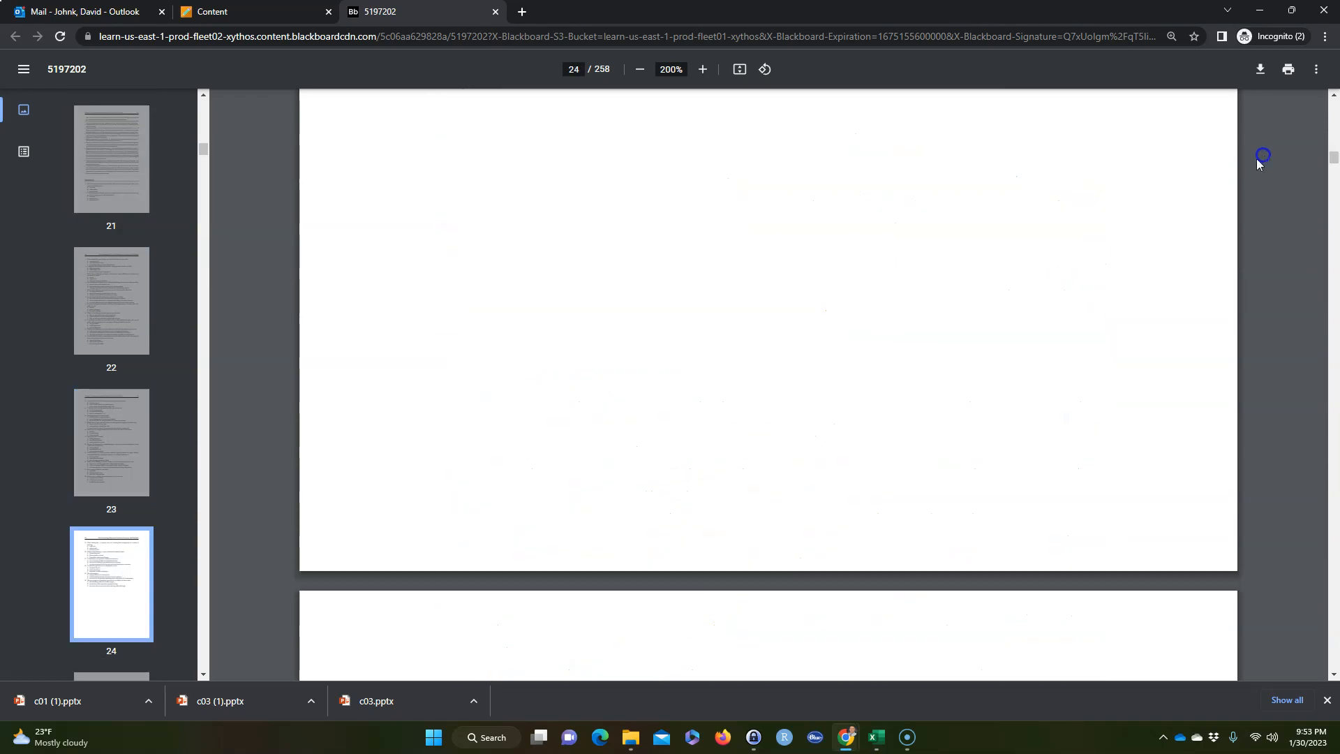
{"action": "scroll", "coordinate": [883, 374], "scroll_direction": "down", "scroll_amount": 15}
{"action": "scroll", "coordinate": [862, 383], "scroll_direction": "down", "scroll_amount": 15}
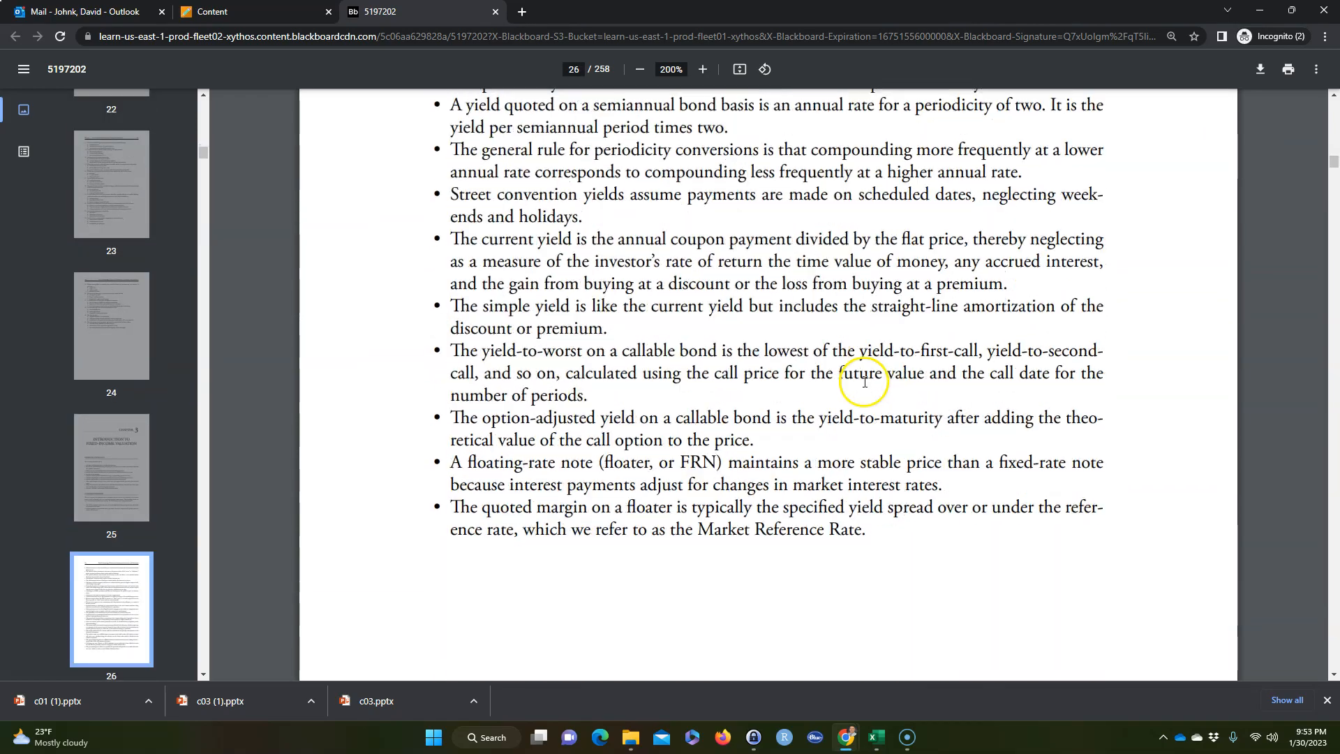
{"action": "scroll", "coordinate": [866, 399], "scroll_direction": "down", "scroll_amount": 1}
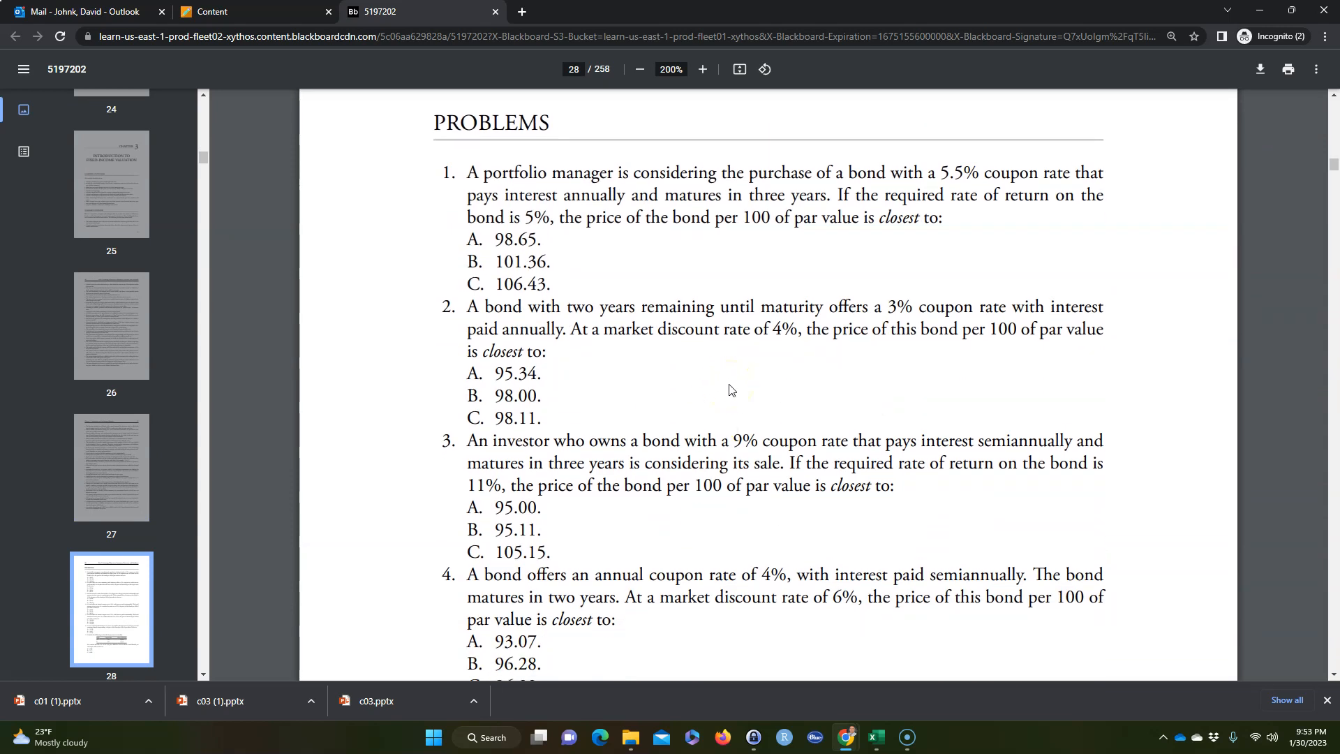
{"action": "key", "text": "super+shift+s"}
{"action": "left_click_drag", "start_coordinate": [435, 293], "coordinate": [1132, 430]}
- Switch to Excel, paste the problem 2 image at A1 of sheet 3-2, and move the solution image over to about column V
{"action": "left_click", "coordinate": [877, 736]}
{"action": "left_click", "coordinate": [911, 677]}
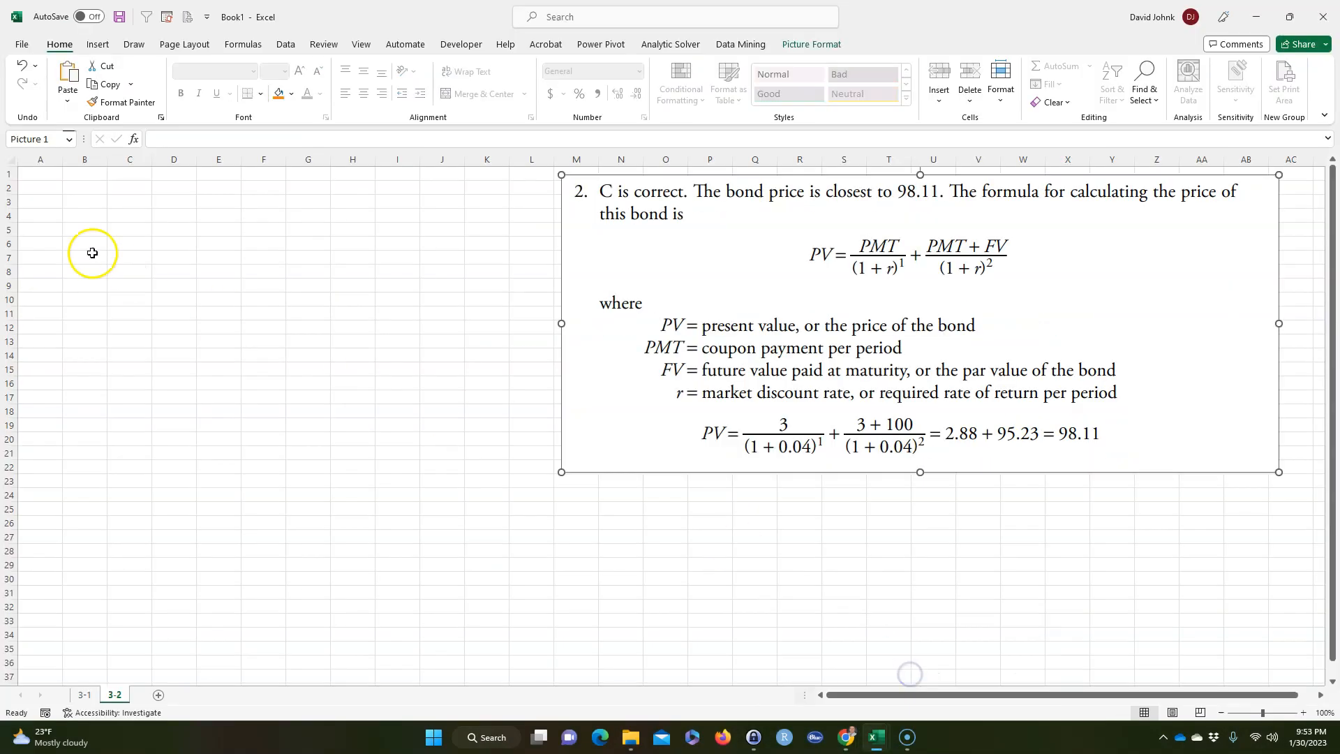
{"action": "left_click", "coordinate": [34, 170]}
{"action": "key", "text": "ctrl+v"}
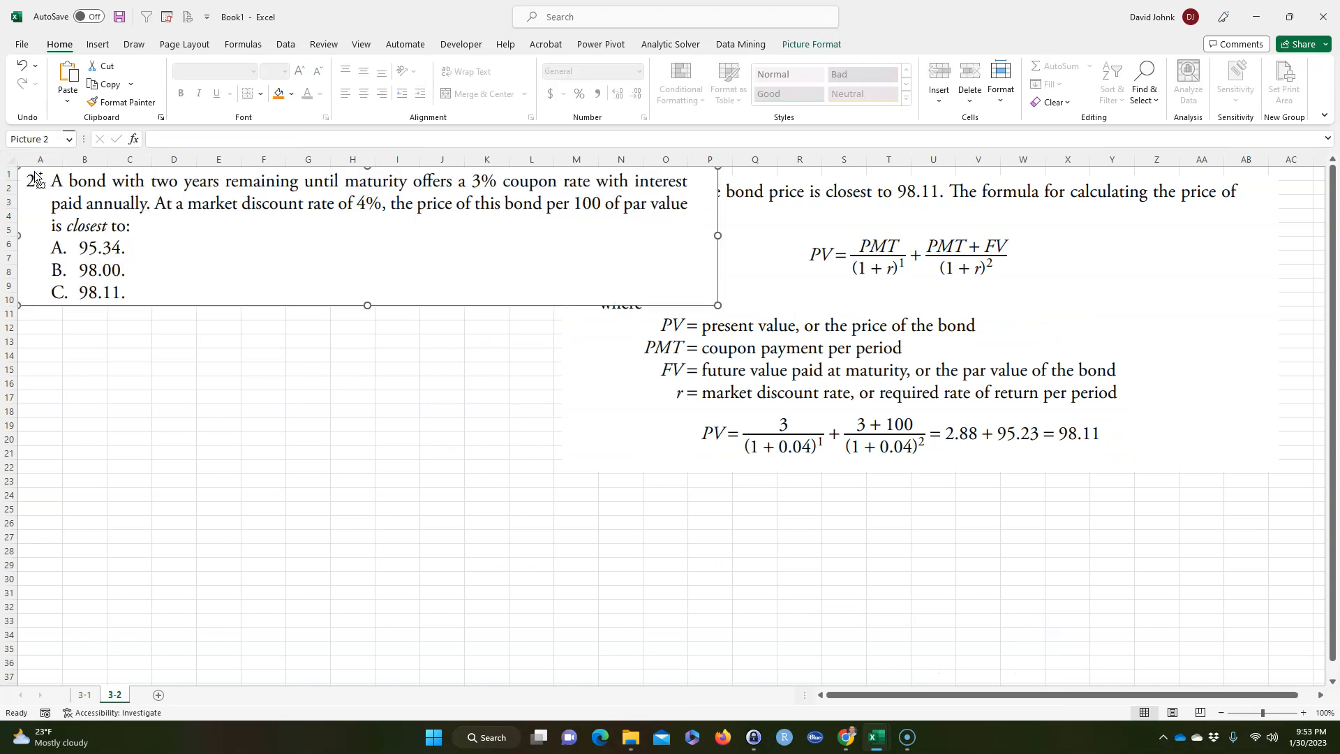
{"action": "left_click_drag", "start_coordinate": [799, 264], "coordinate": [1164, 266]}
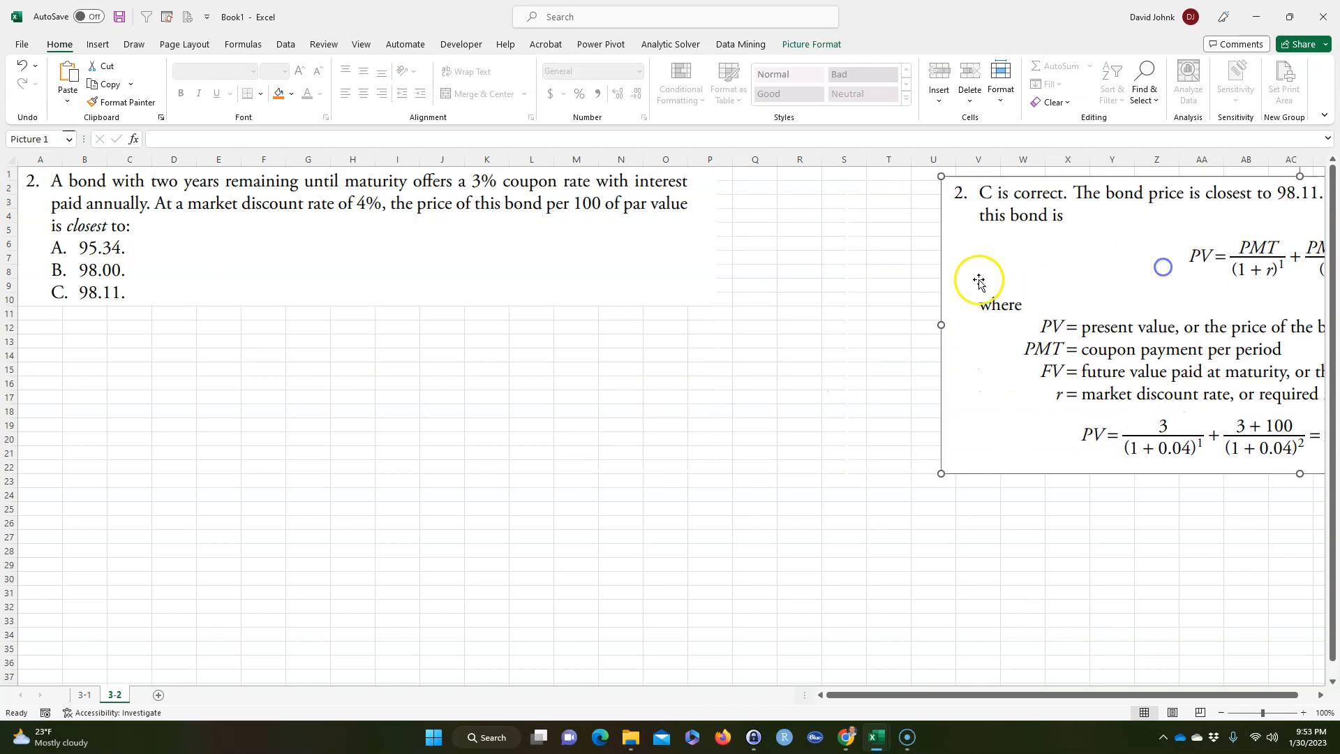
- Shrink the problem 2 image to span about columns A to M and rows 1 to 8
{"action": "left_click", "coordinate": [398, 354]}
{"action": "left_click", "coordinate": [585, 276]}
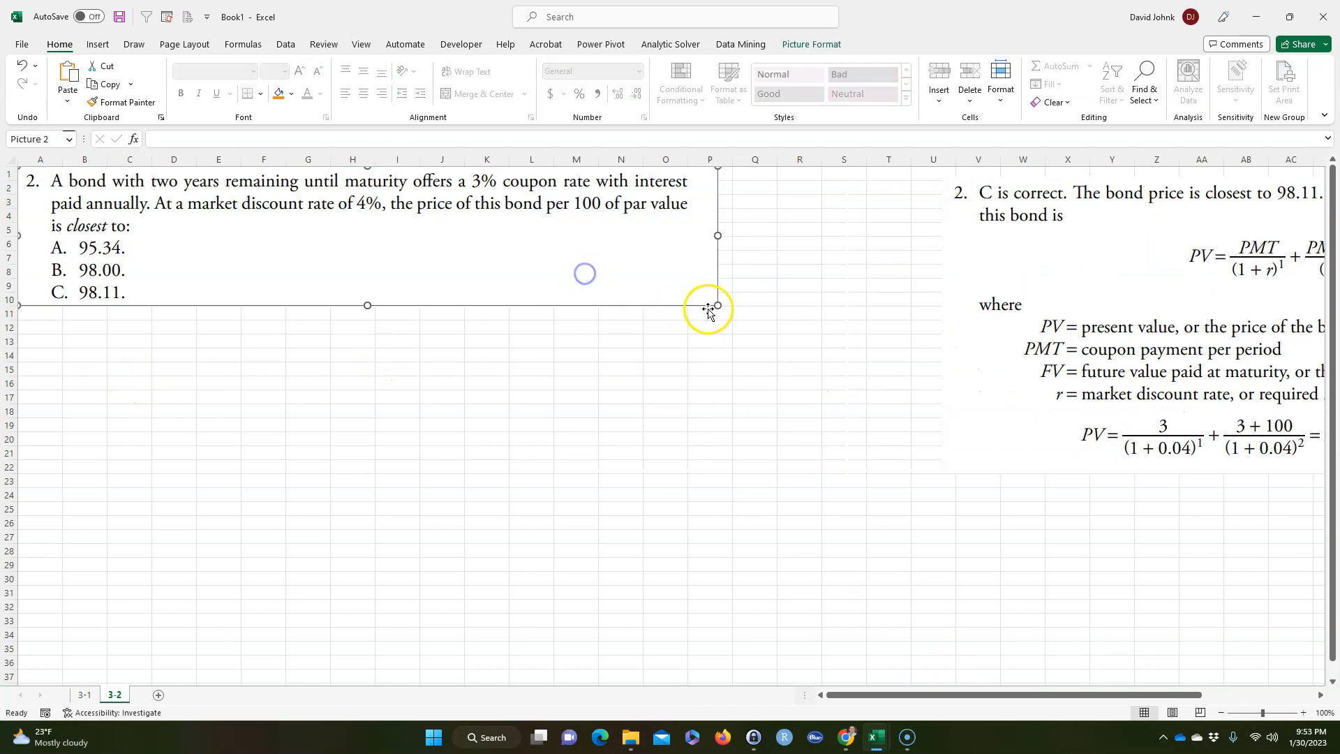
{"action": "left_click_drag", "start_coordinate": [722, 306], "coordinate": [574, 276]}
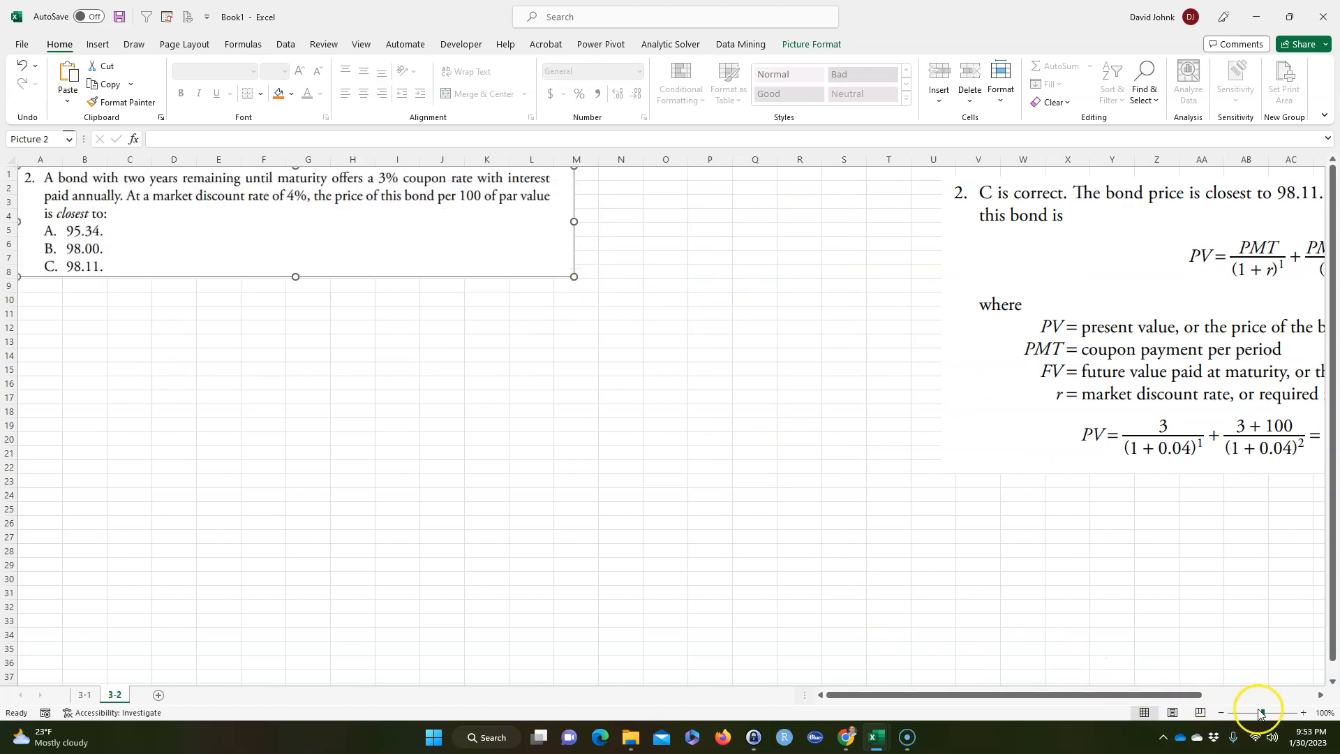
{"action": "left_click", "coordinate": [1303, 713]}
{"action": "left_click", "coordinate": [1304, 712]}
{"action": "left_click", "coordinate": [1303, 713]}
{"action": "left_click", "coordinate": [1304, 712]}
{"action": "left_click", "coordinate": [311, 496]}
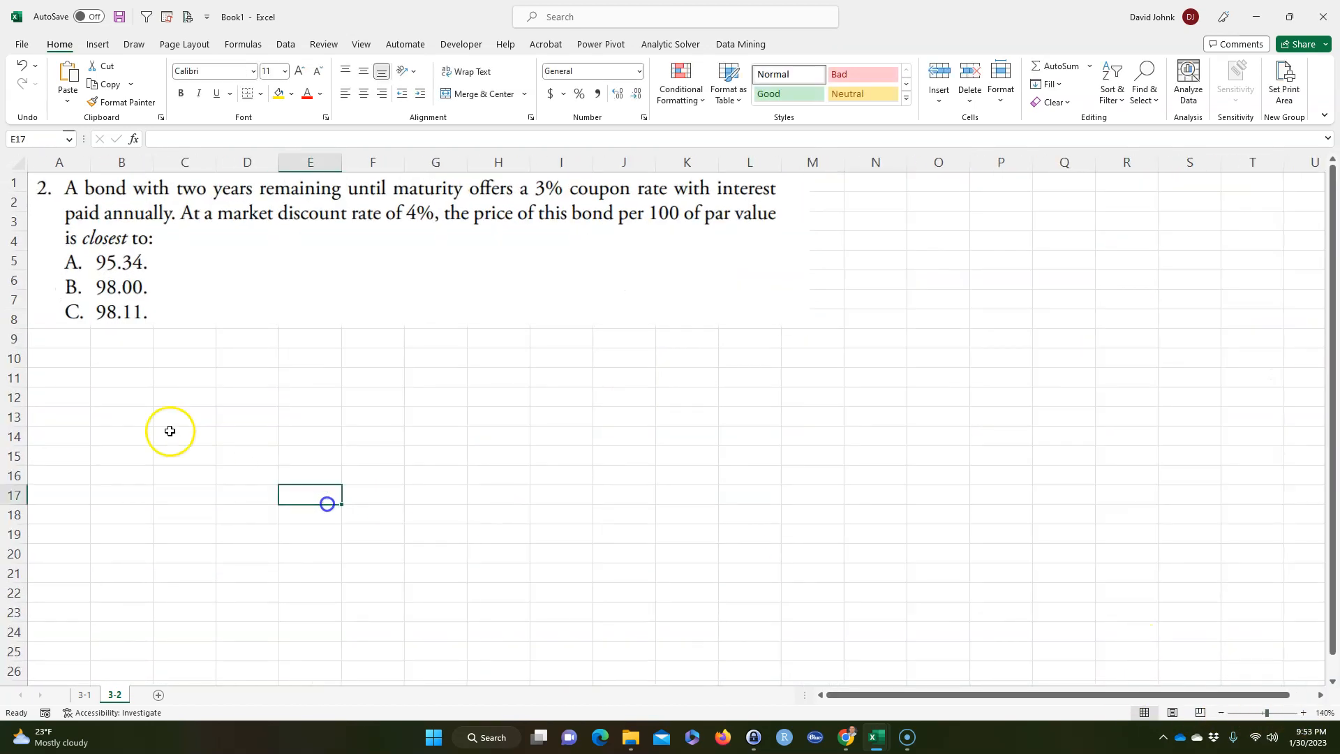
{"action": "left_click", "coordinate": [50, 332]}
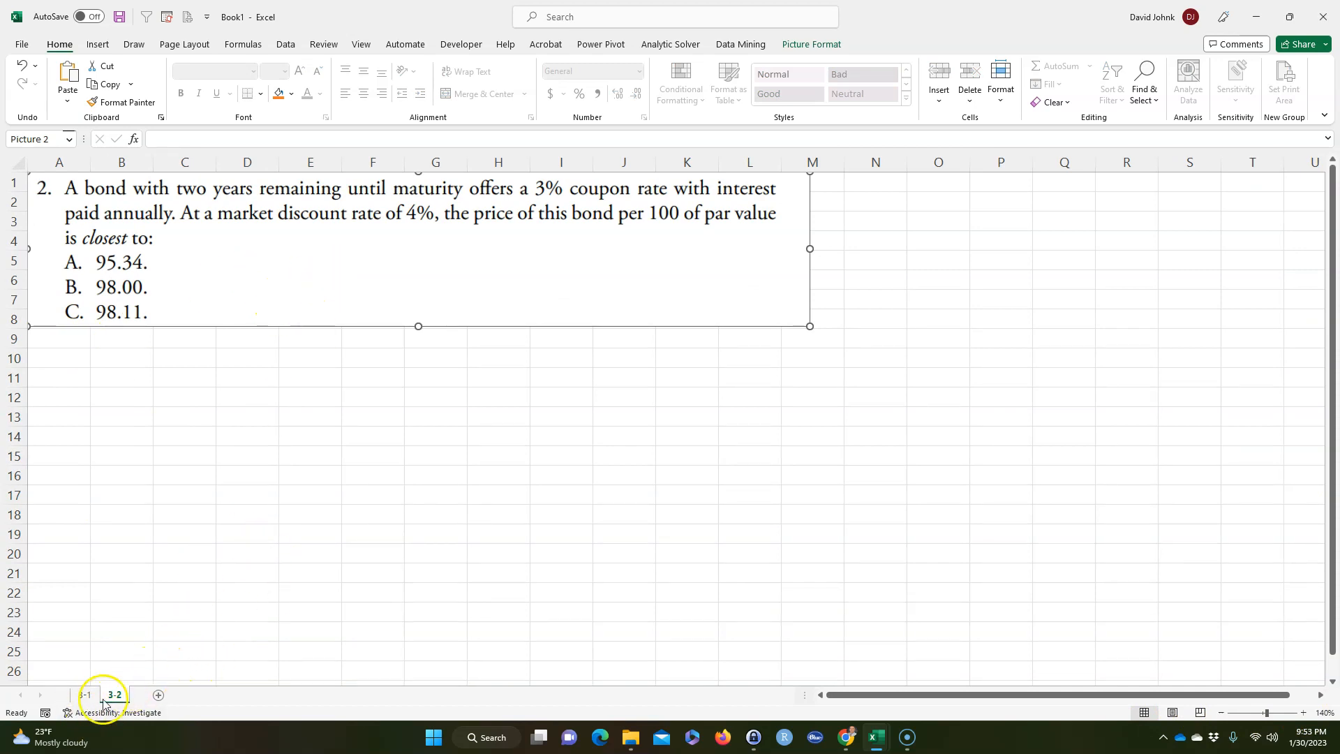
- Copy the problem 1 setup in A8:D16 of sheet 3-1, from the Given heading through the coupon payment row
{"action": "left_click", "coordinate": [83, 695]}
{"action": "left_click_drag", "start_coordinate": [66, 330], "coordinate": [595, 485]}
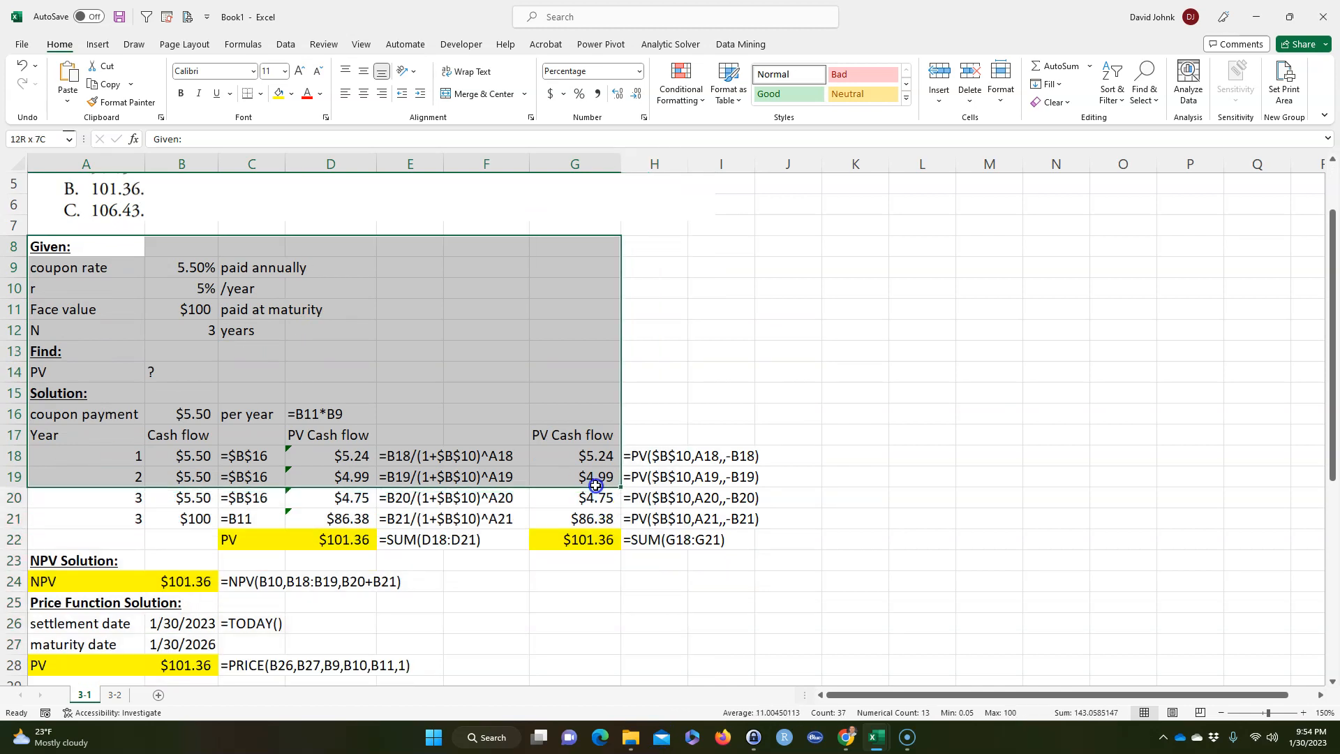
{"action": "left_click_drag", "start_coordinate": [596, 485], "coordinate": [376, 413]}
{"action": "right_click", "coordinate": [257, 359]}
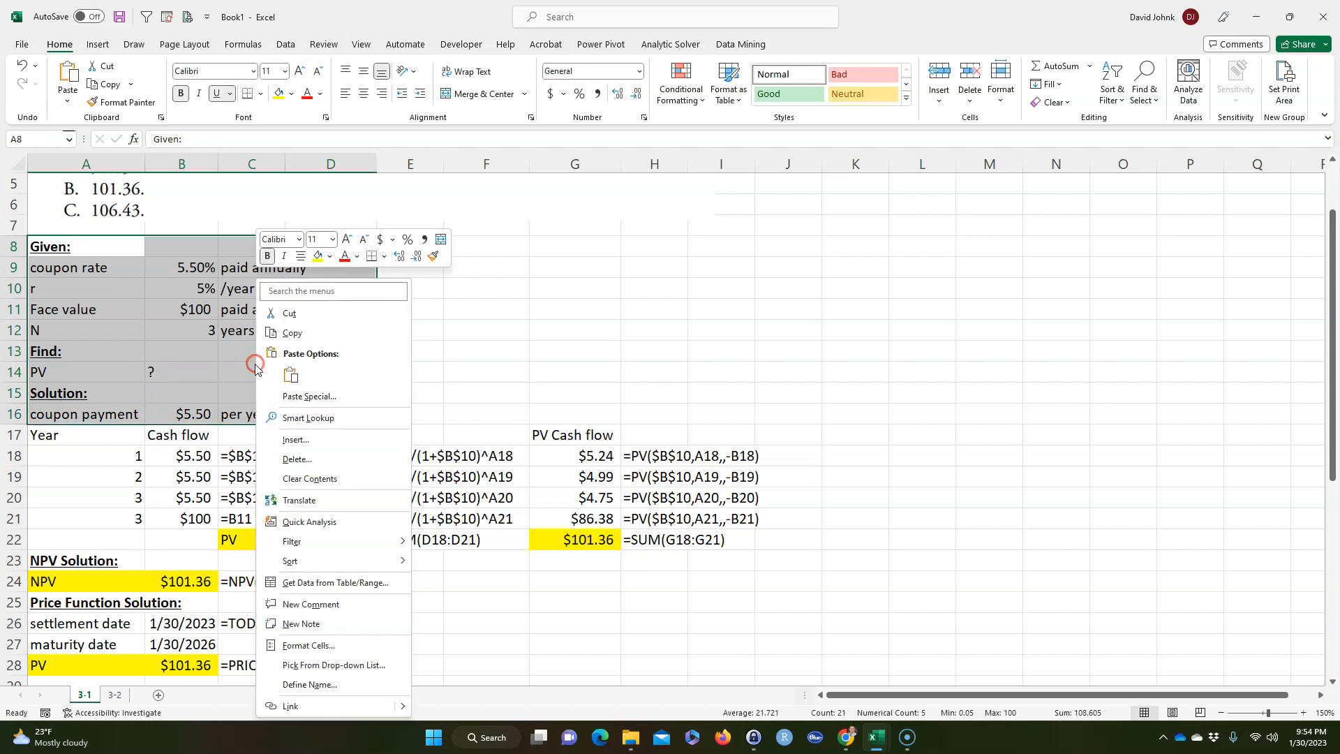
{"action": "left_click", "coordinate": [289, 333]}
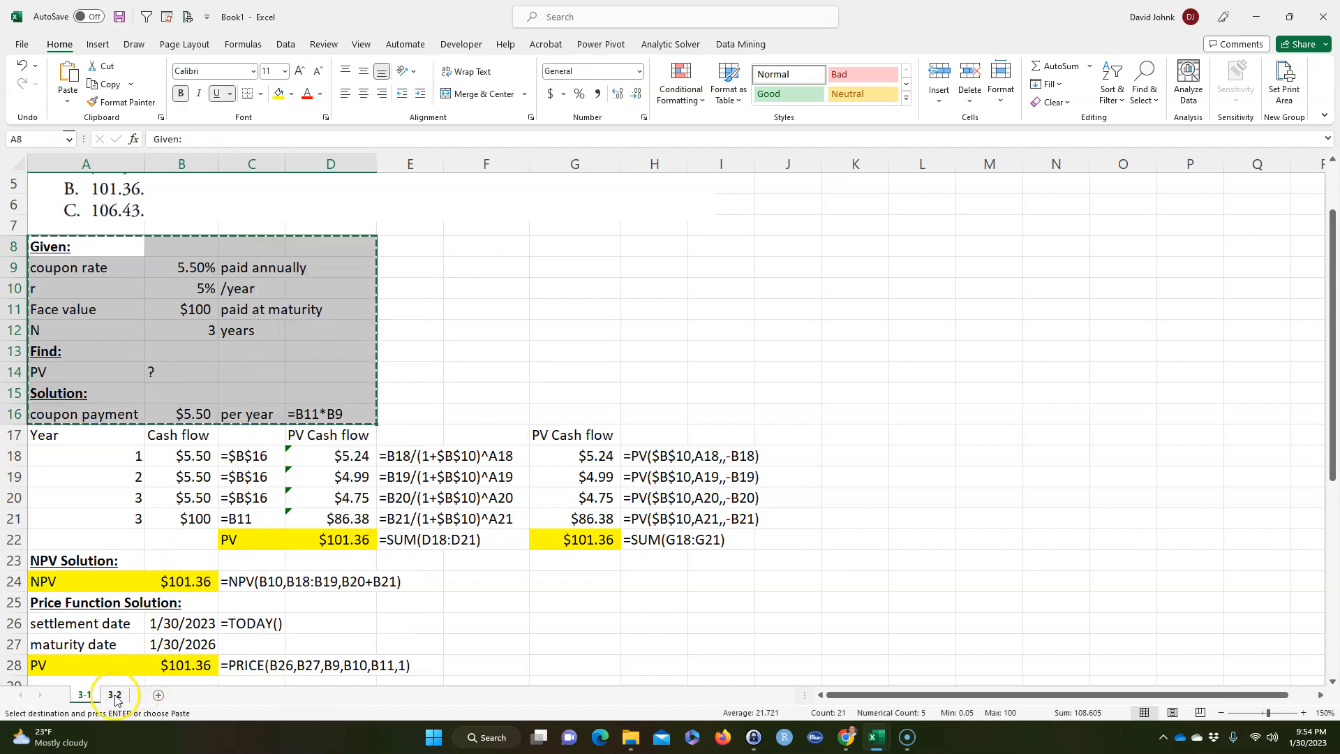
- Paste the copied setup at A9 of sheet 3-2 and fit column A's width to its labels
{"action": "left_click", "coordinate": [116, 695]}
{"action": "left_click", "coordinate": [61, 343]}
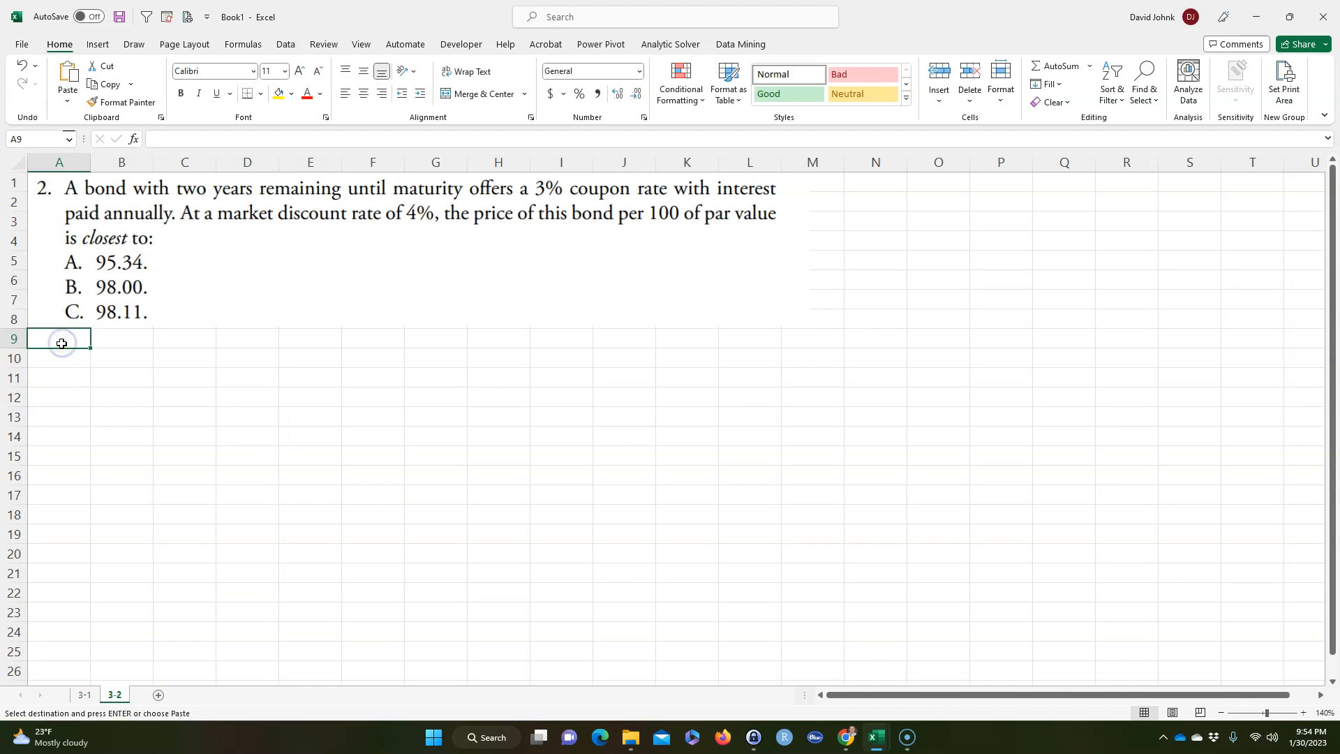
{"action": "key", "text": "ctrl+v"}
{"action": "left_click", "coordinate": [130, 534]}
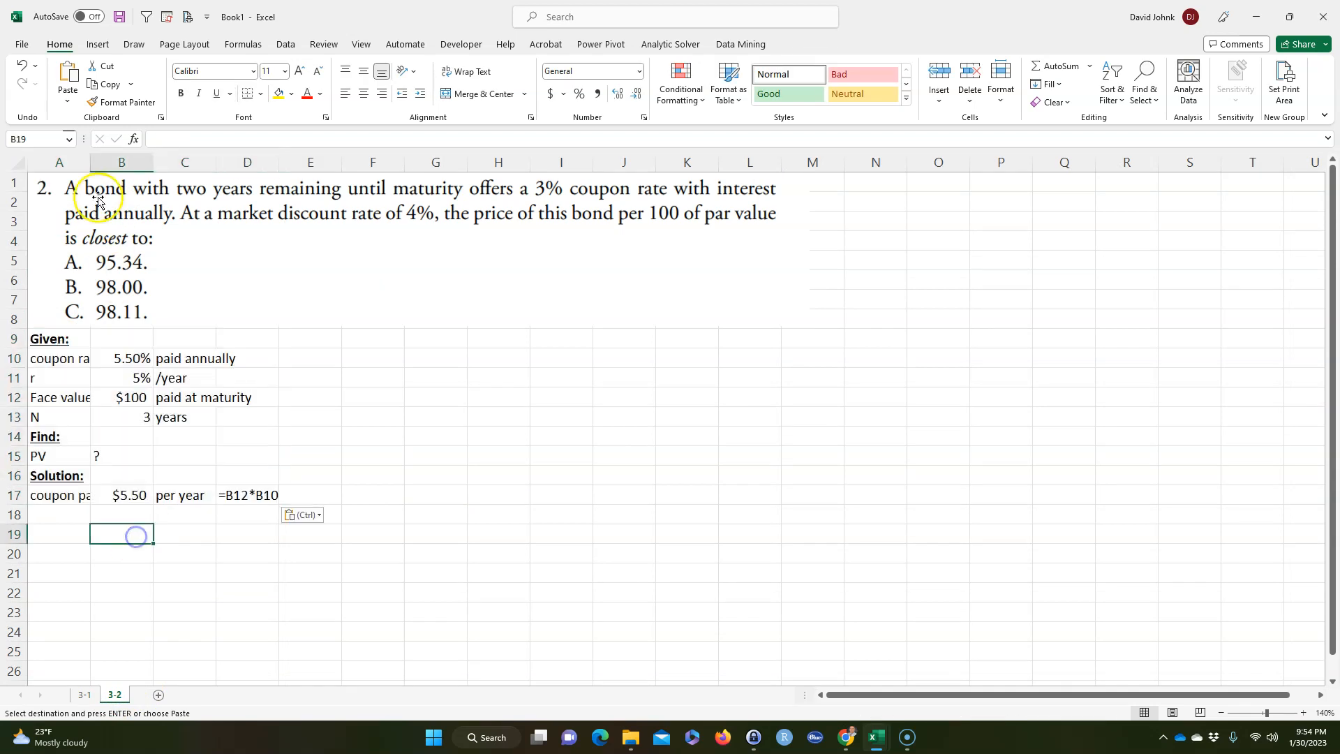
{"action": "double_click", "coordinate": [94, 162]}
{"action": "left_click", "coordinate": [162, 572]}
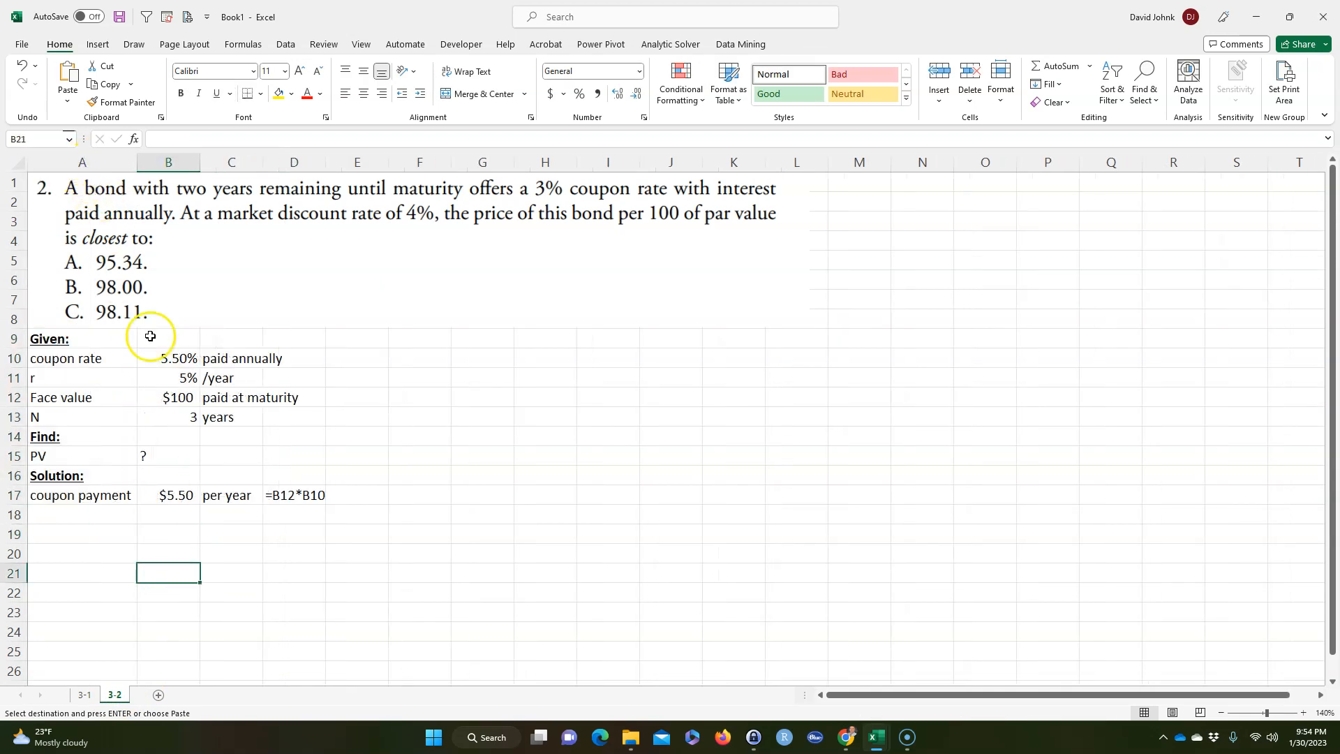
- Enter problem 2's given values: coupon rate 3% in B10, r 4% in B11 and N 2 years in B13
{"action": "left_click", "coordinate": [174, 358]}
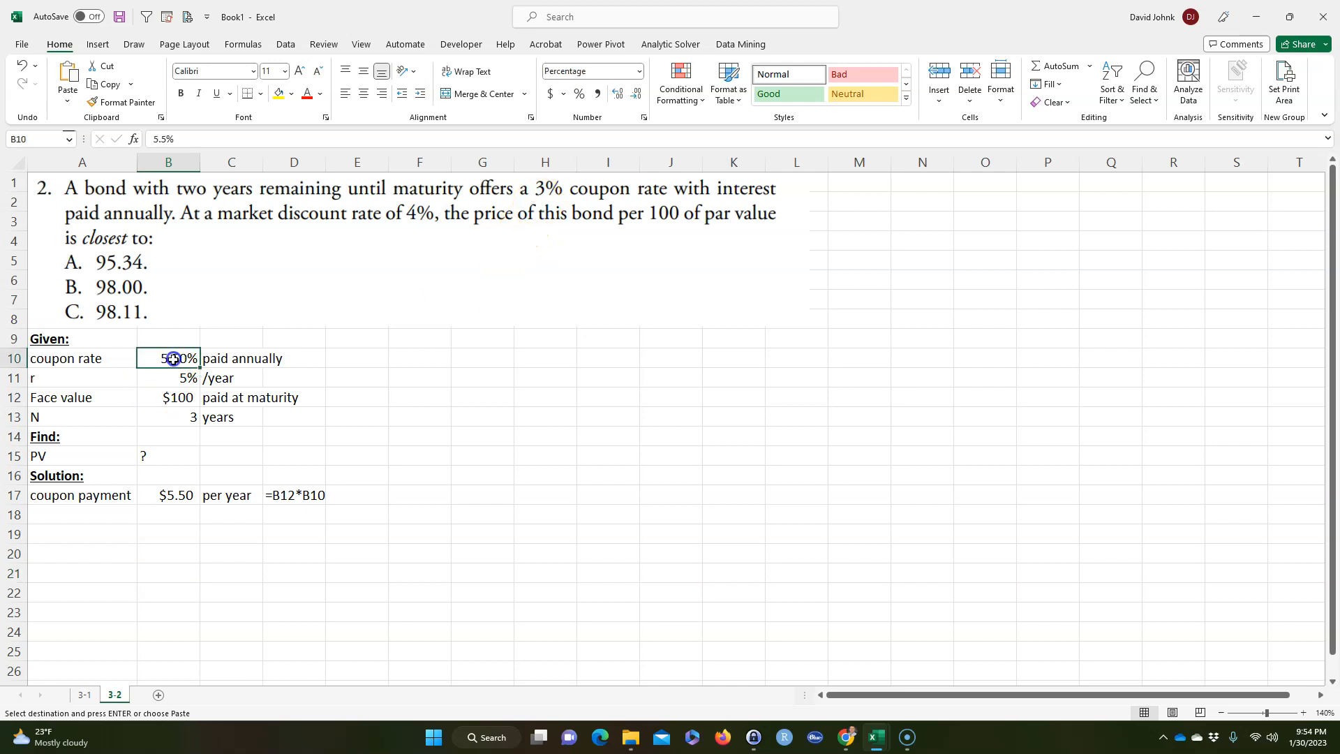
{"action": "type", "text": "3"}
{"action": "key", "text": "Return"}
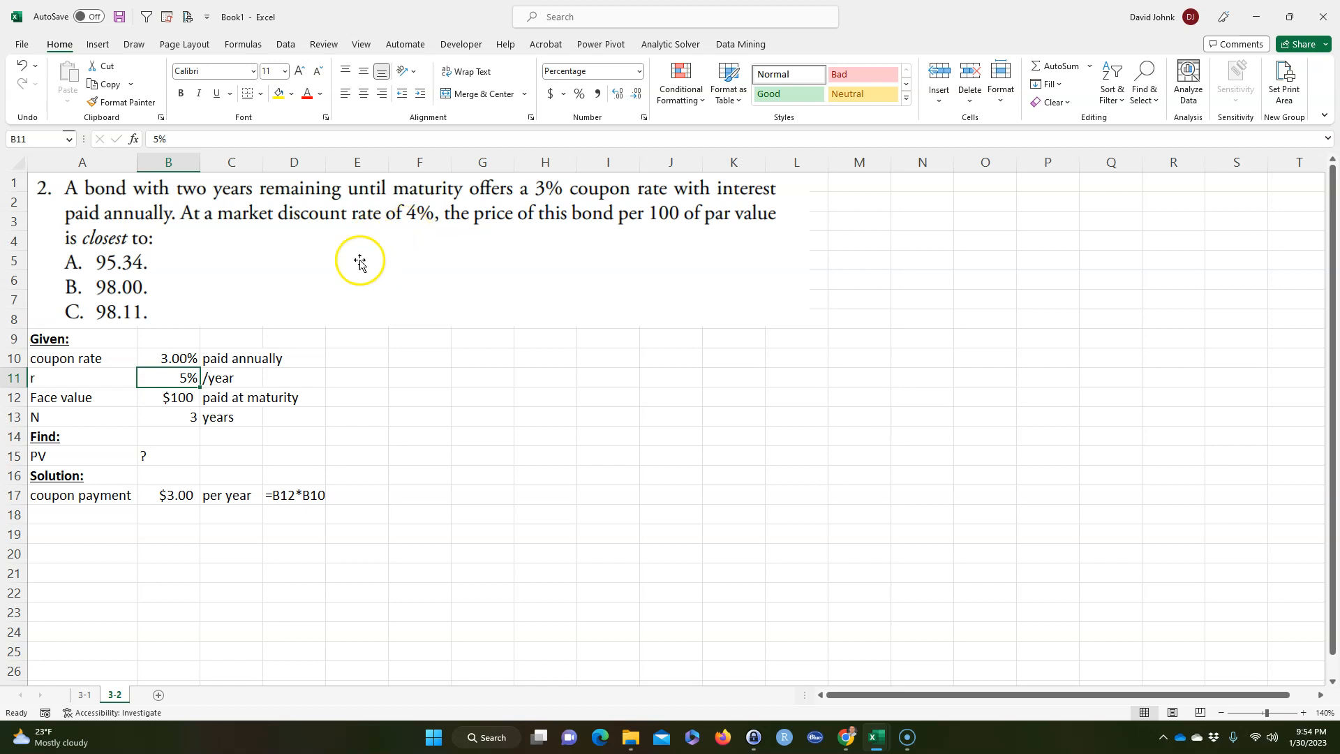
{"action": "type", "text": "4"}
{"action": "key", "text": "Return"}
{"action": "left_click", "coordinate": [184, 419]}
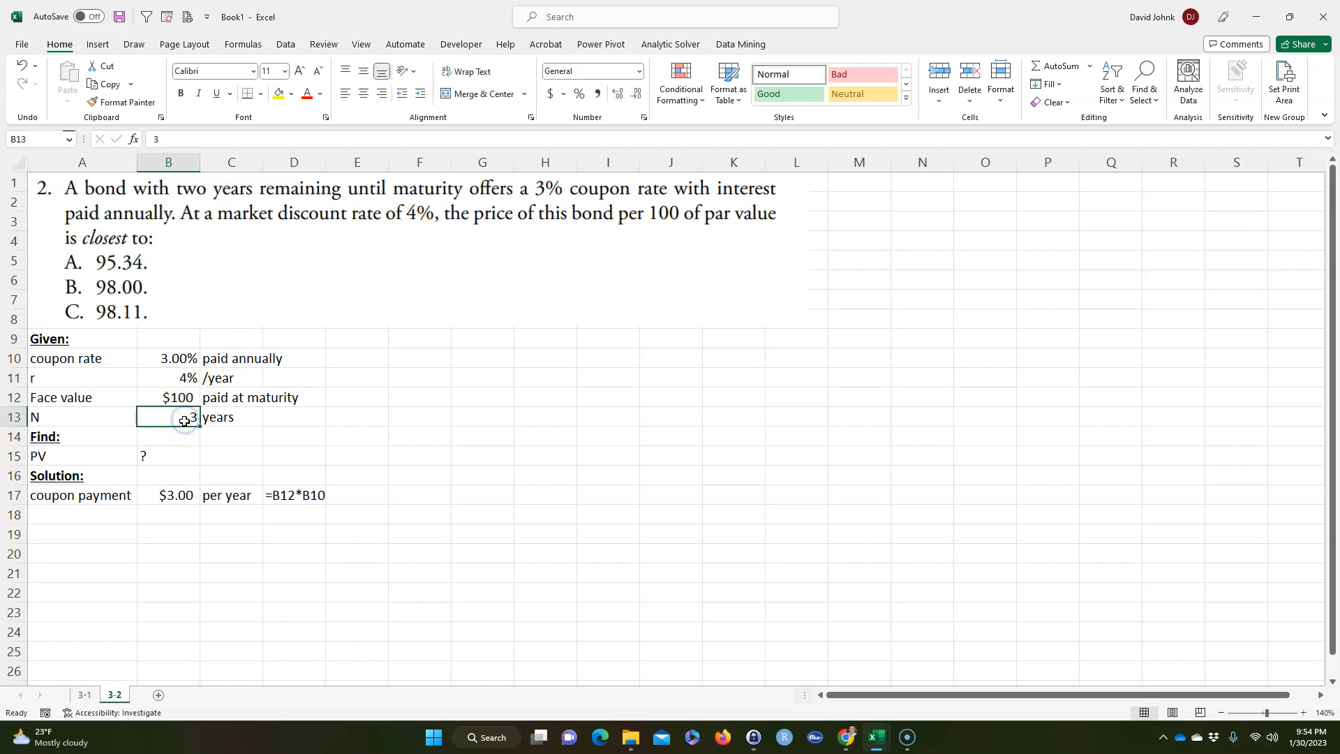
{"action": "type", "text": "2"}
{"action": "key", "text": "Return"}
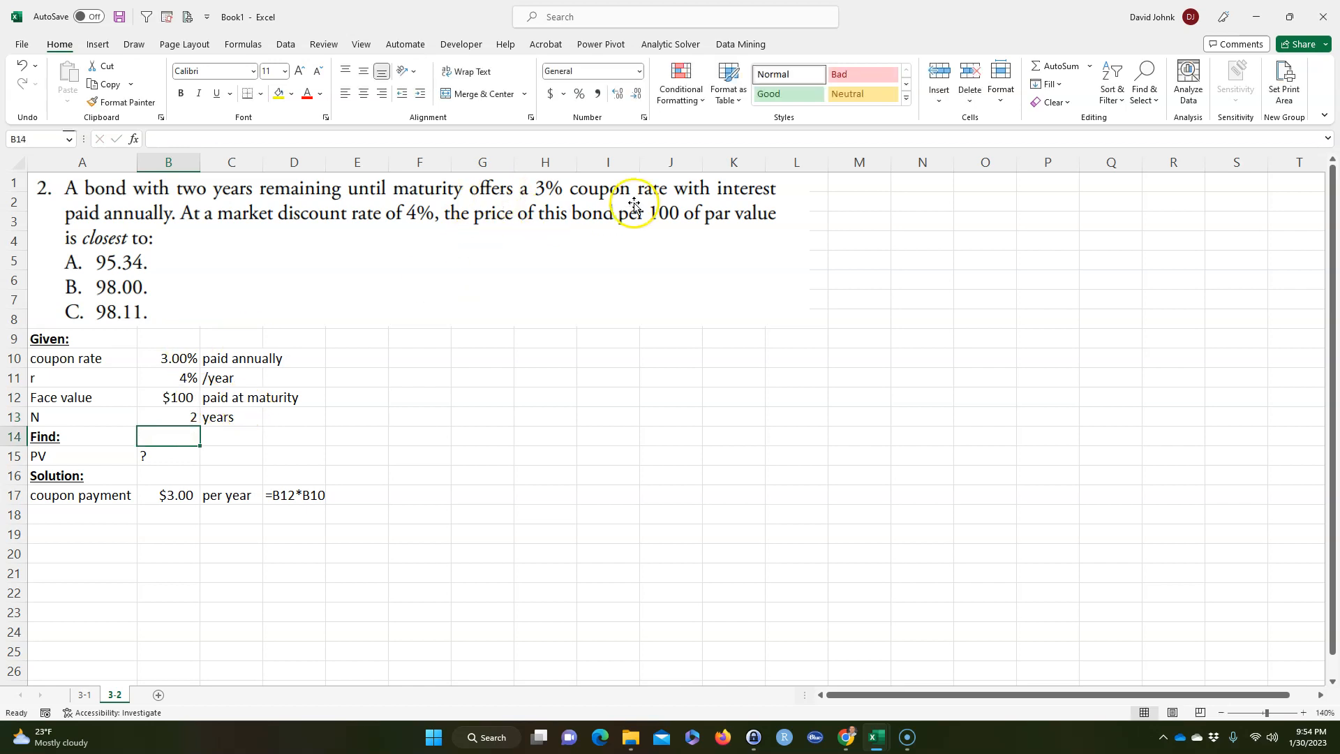
- Label A18 of sheet 3-2 as PV and remove its bold and underline formatting
{"action": "left_click", "coordinate": [185, 398]}
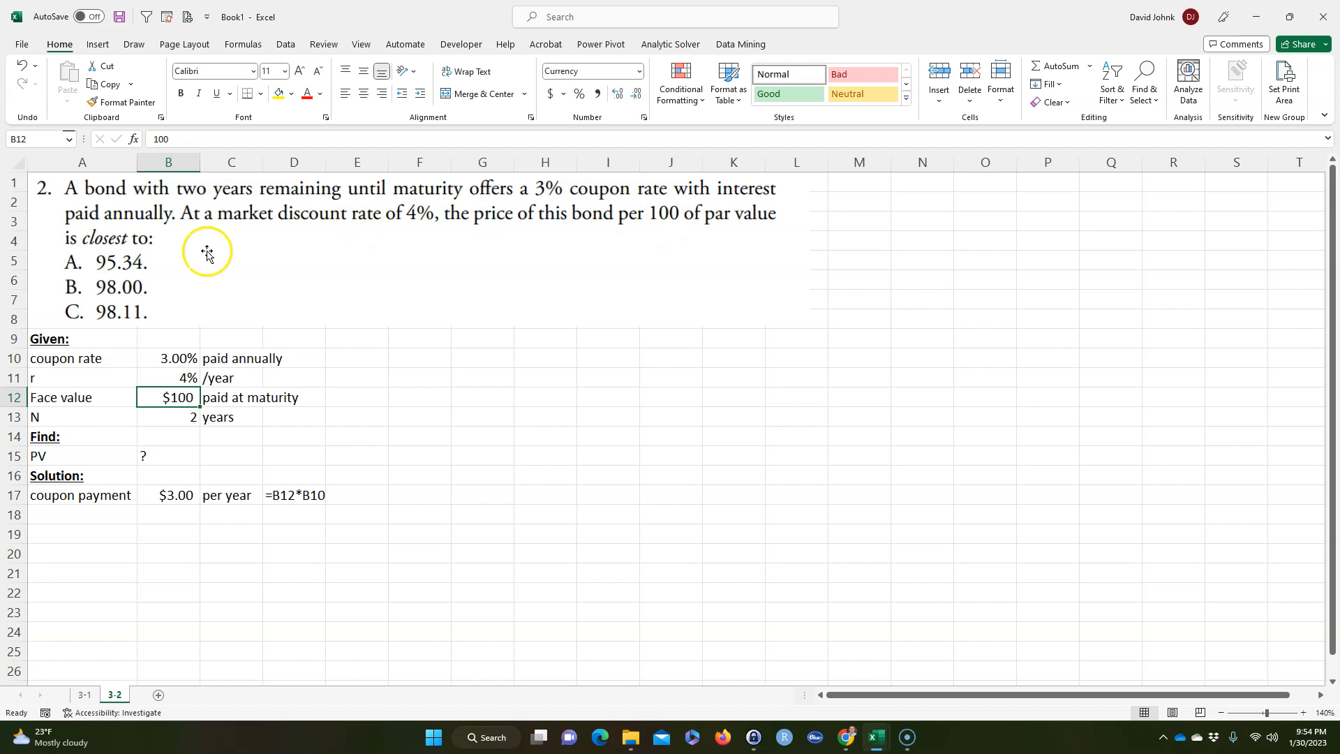
{"action": "left_click_drag", "start_coordinate": [157, 594], "coordinate": [152, 584]}
{"action": "left_click", "coordinate": [70, 513]}
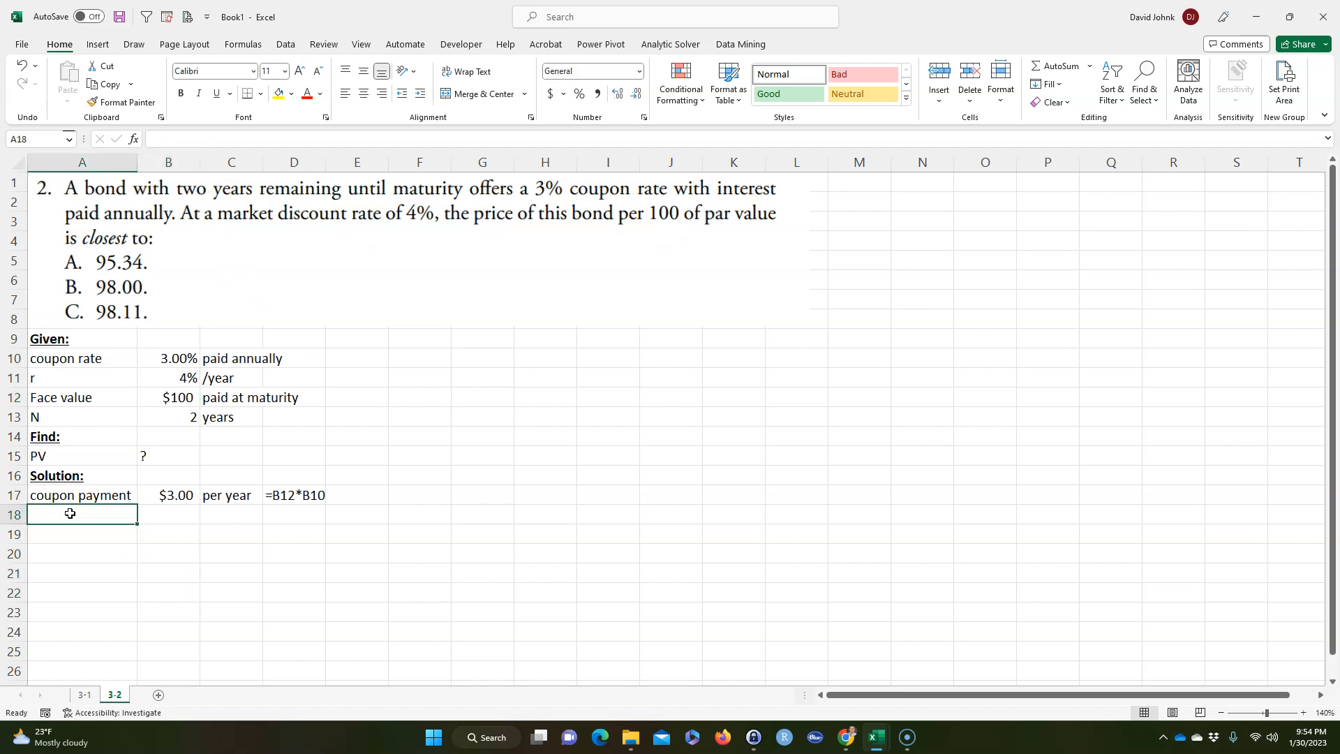
{"action": "type", "text": "PV"}
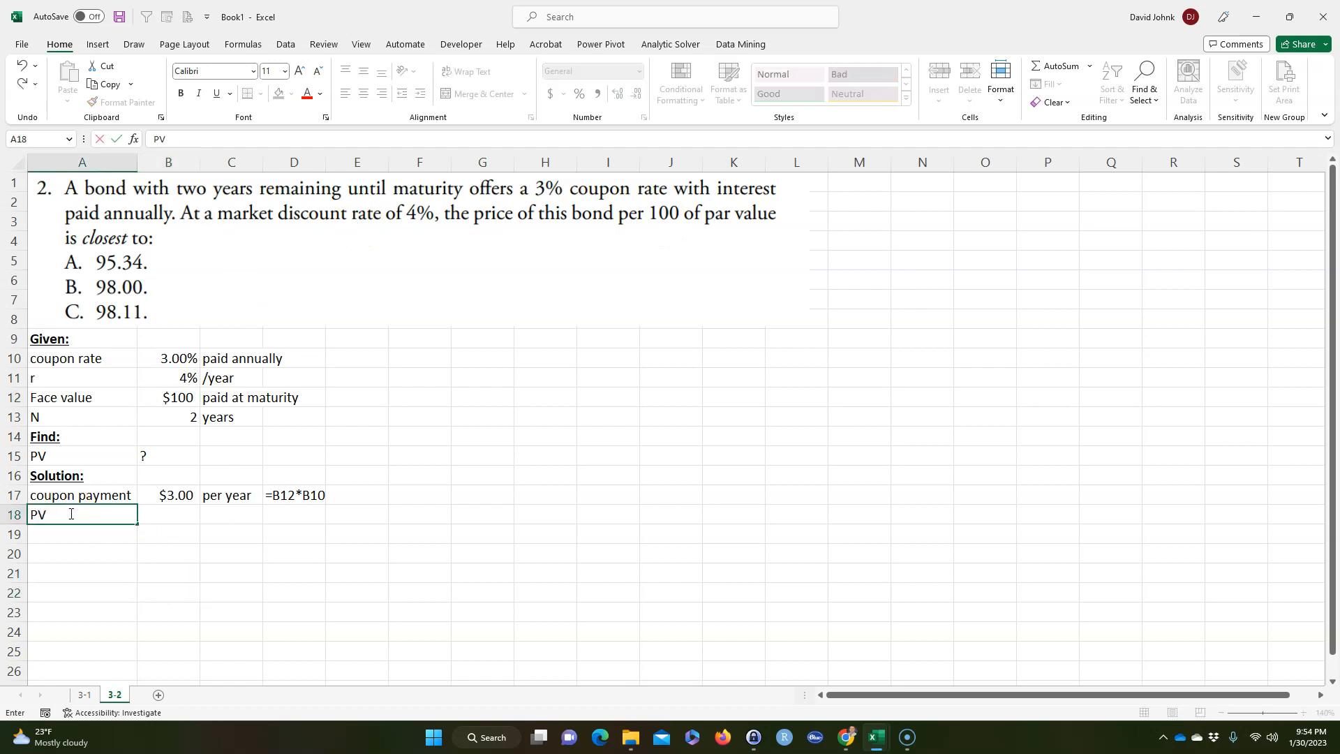
{"action": "key", "text": "Tab"}
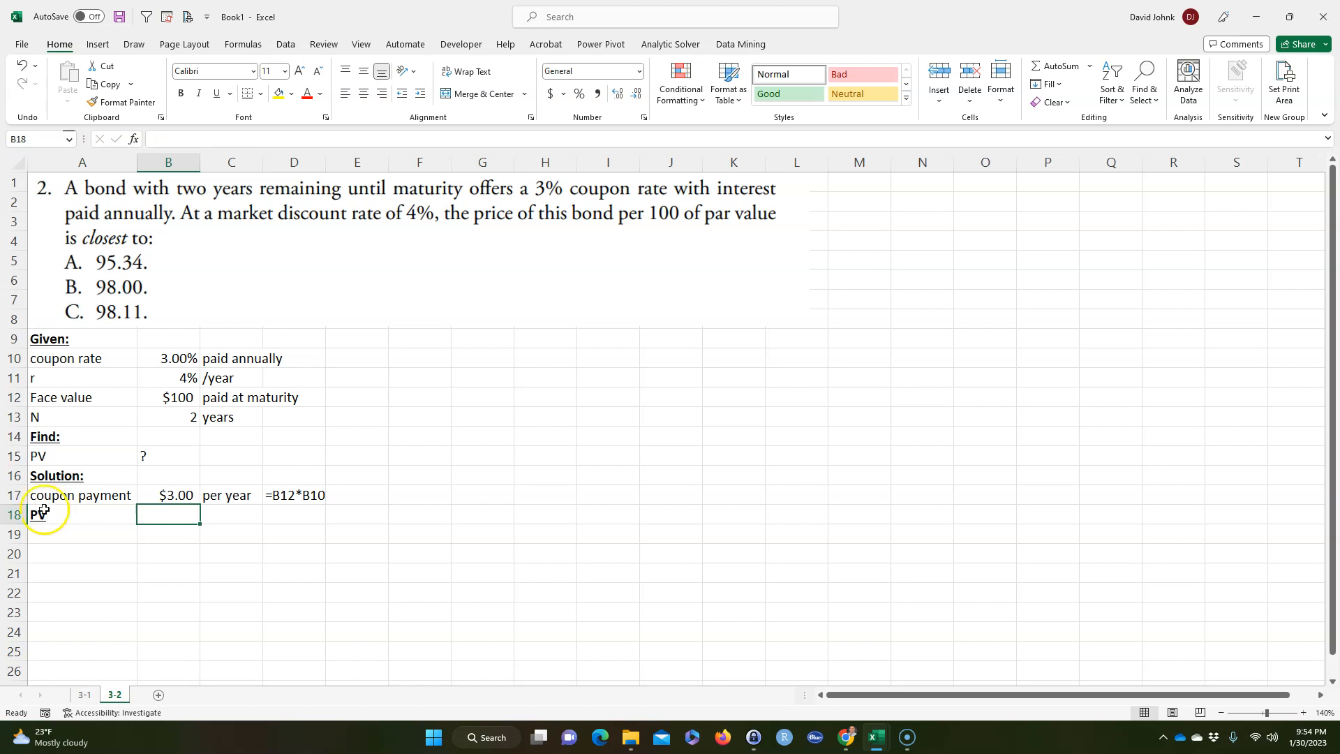
{"action": "left_click", "coordinate": [43, 514]}
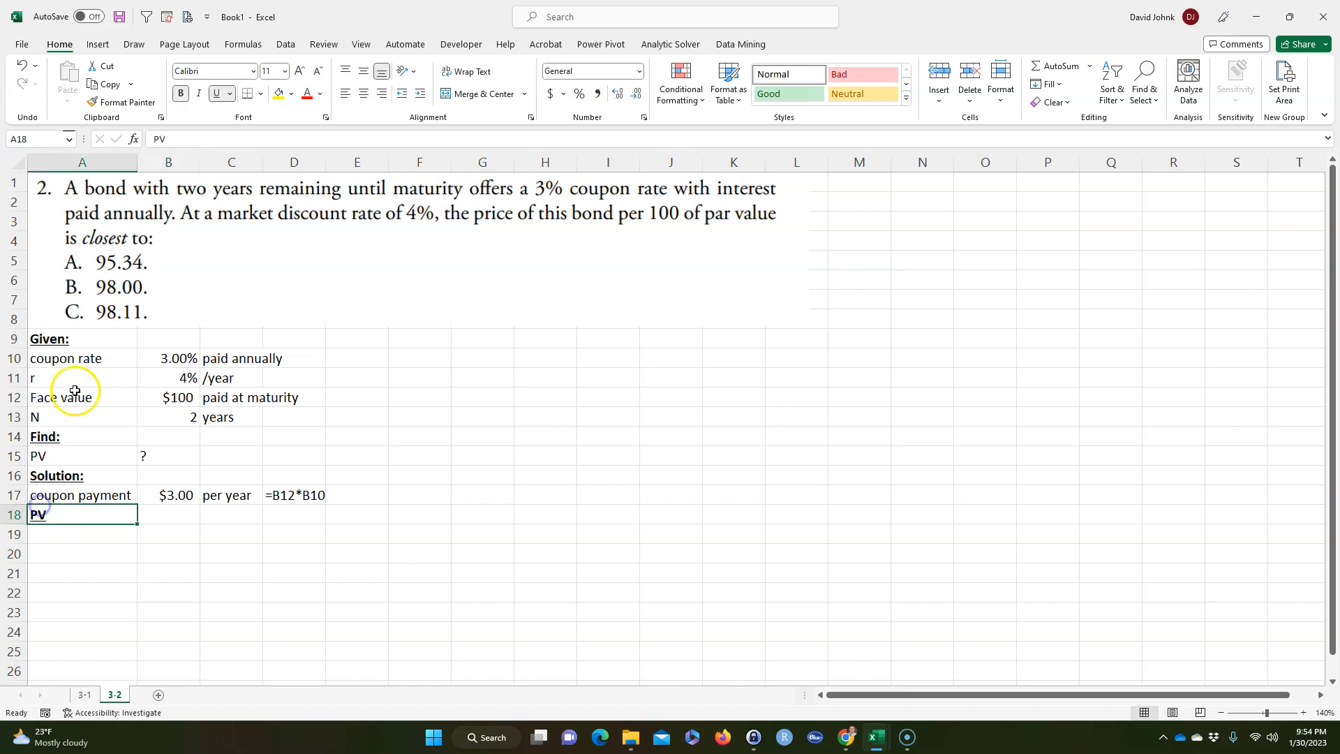
{"action": "left_click", "coordinate": [218, 95]}
{"action": "left_click", "coordinate": [168, 593]}
- Calculate the bond's present value in B18 with =PV(B11,B13,B17,B12), using r, N, the coupon payment and the face value
{"action": "left_click", "coordinate": [168, 515]}
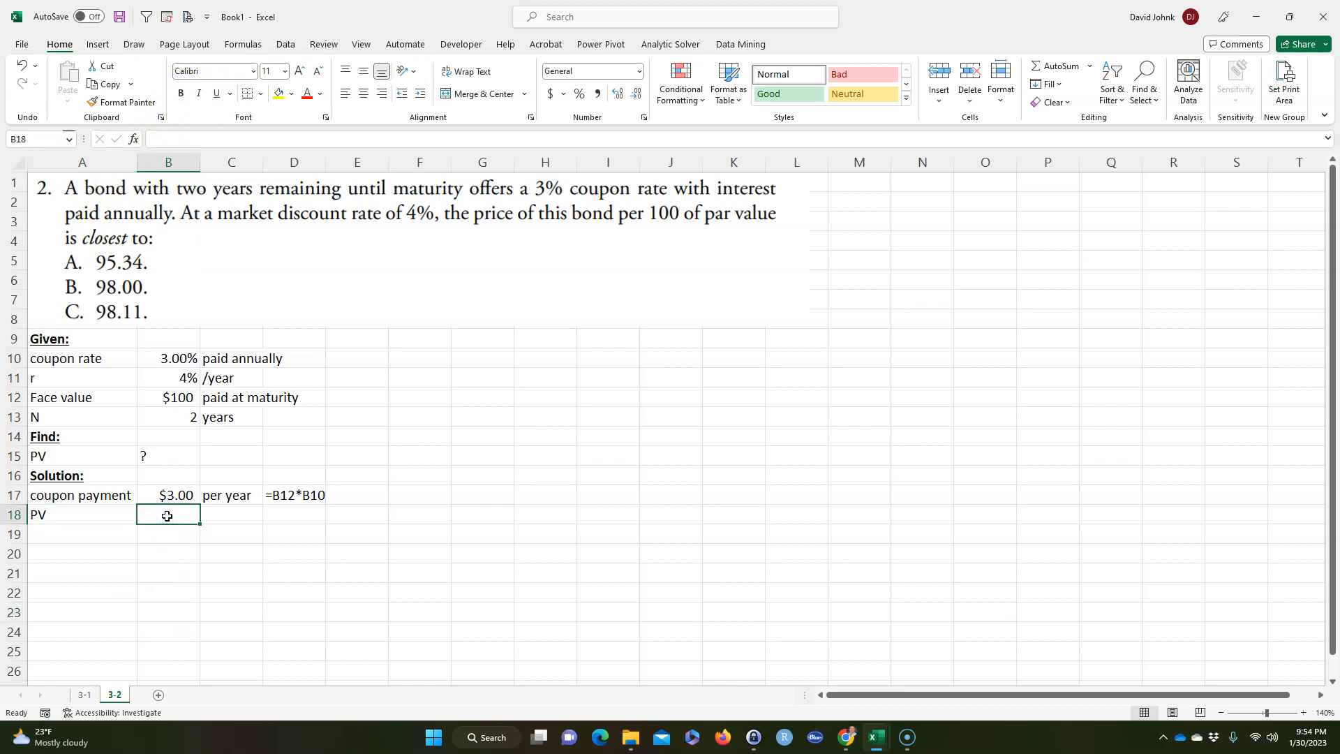
{"action": "type", "text": "=pv("}
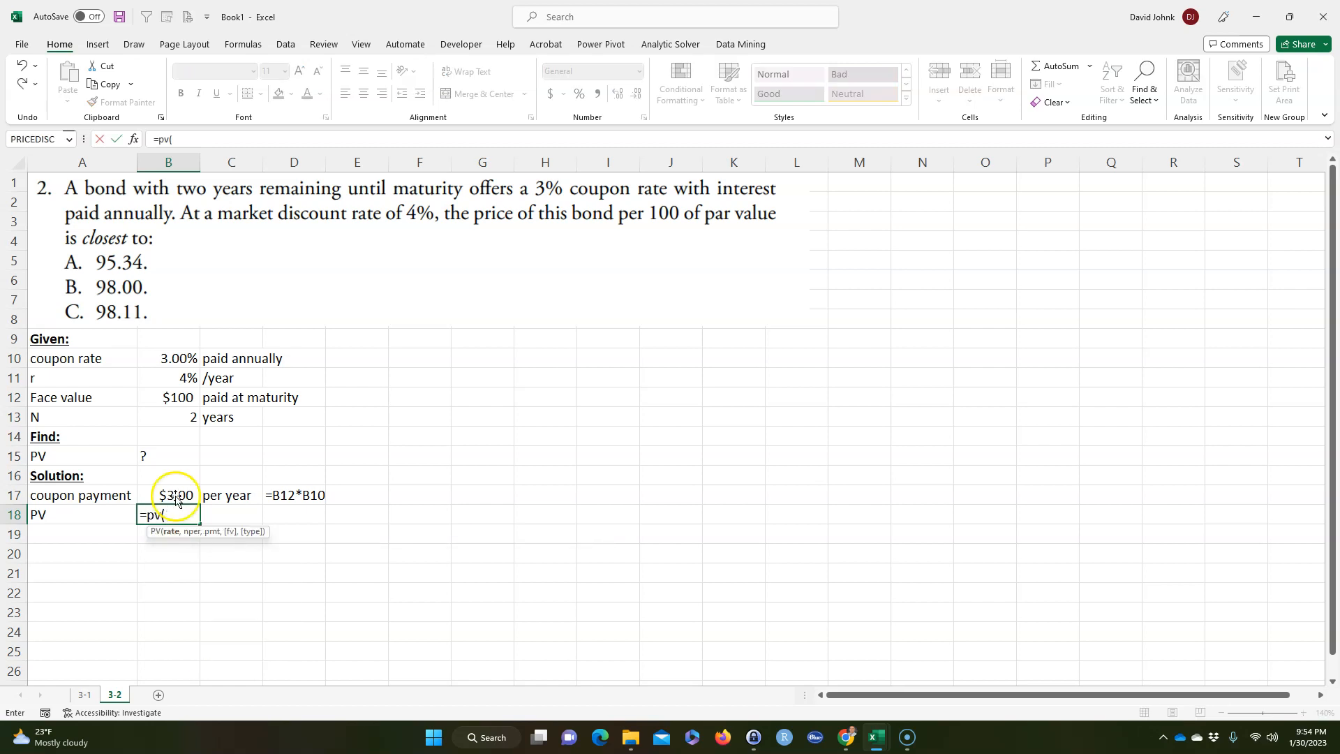
{"action": "left_click", "coordinate": [171, 379]}
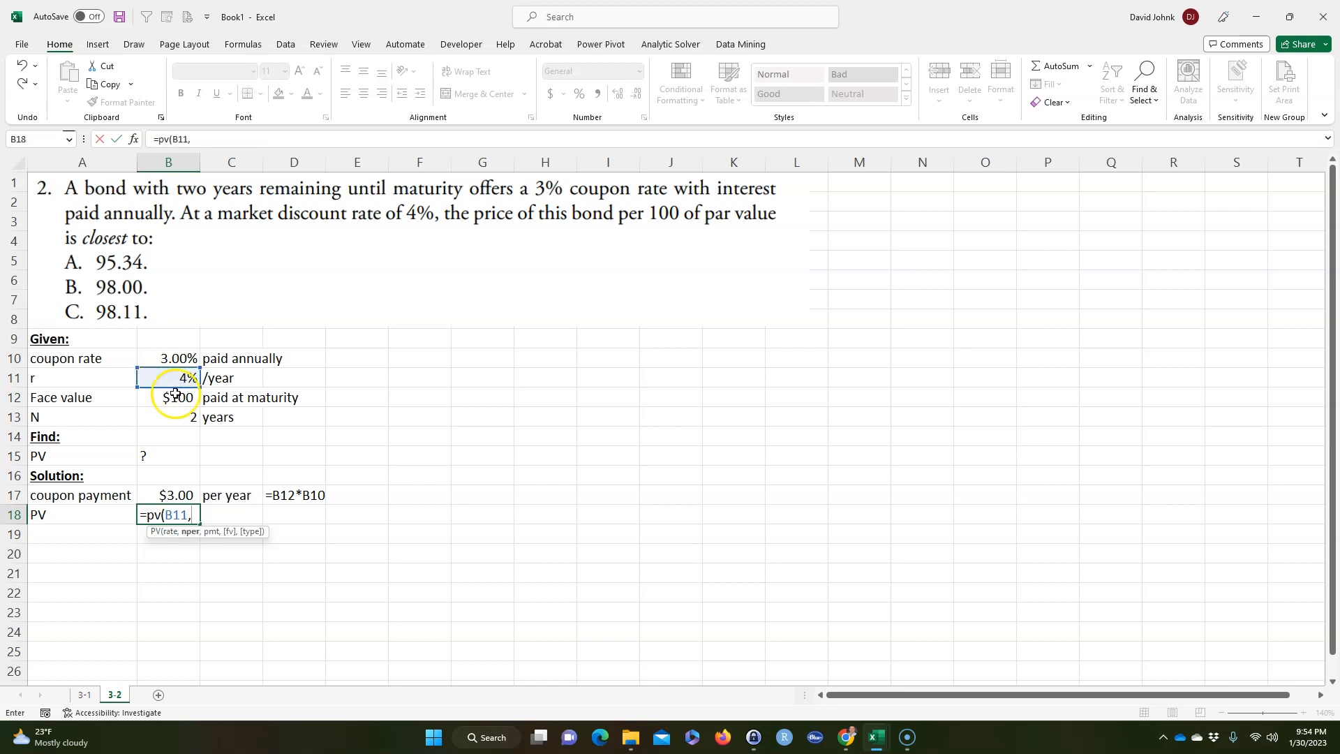
{"action": "left_click", "coordinate": [185, 419]}
{"action": "type", "text": ","}
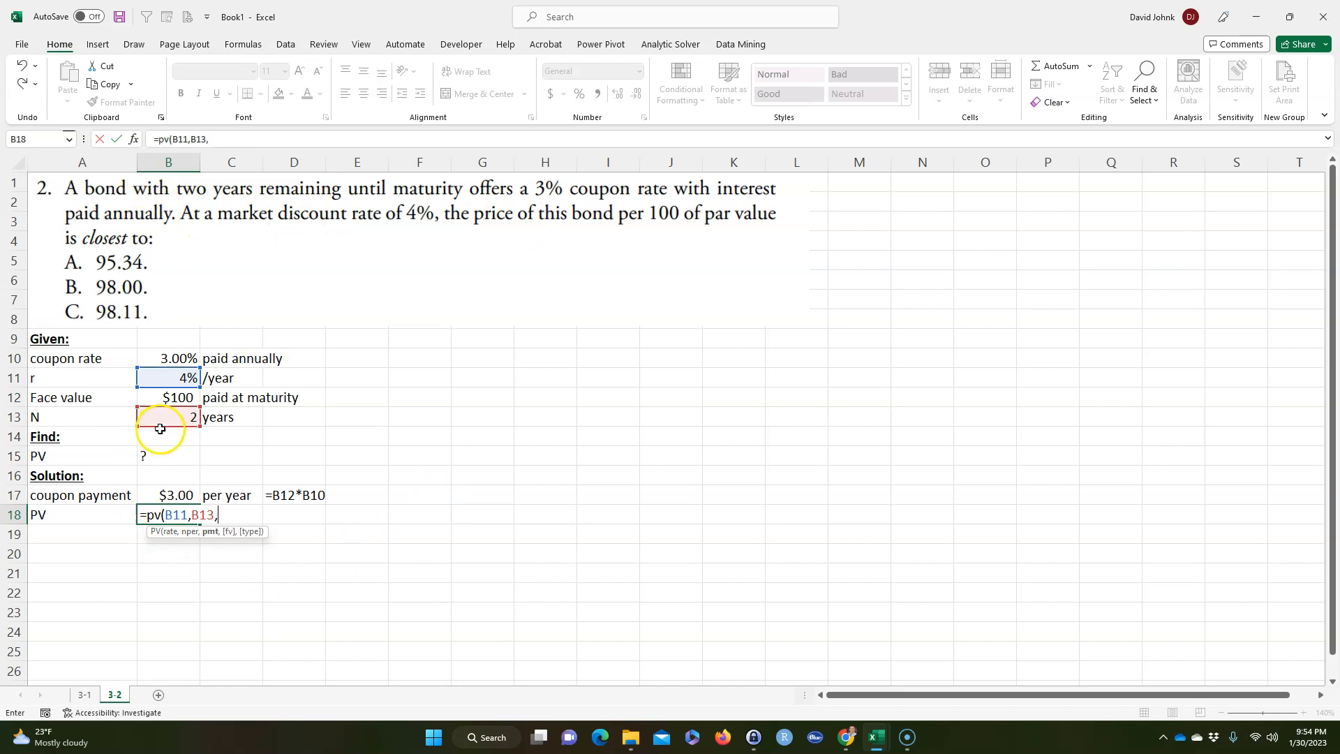
{"action": "left_click", "coordinate": [174, 495]}
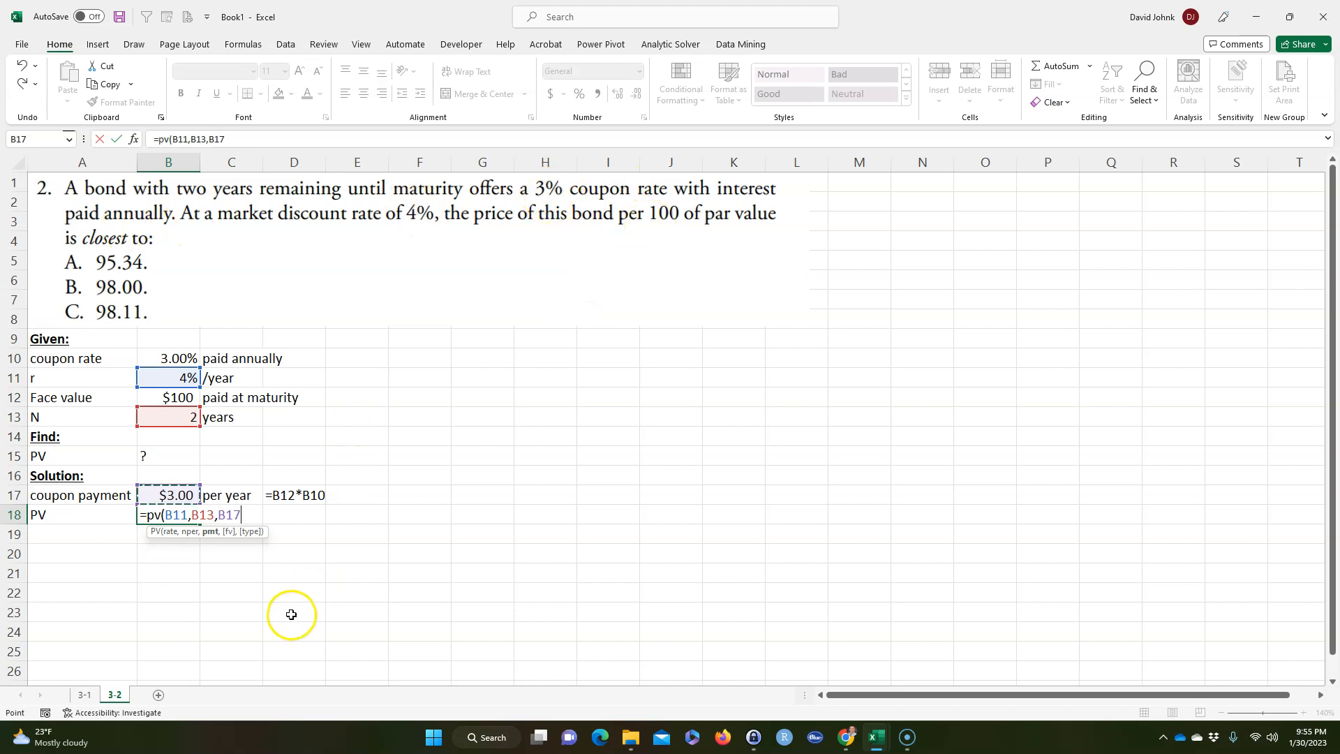
{"action": "left_click", "coordinate": [167, 398]}
{"action": "type", "text": ")"}
{"action": "key", "text": "Return"}
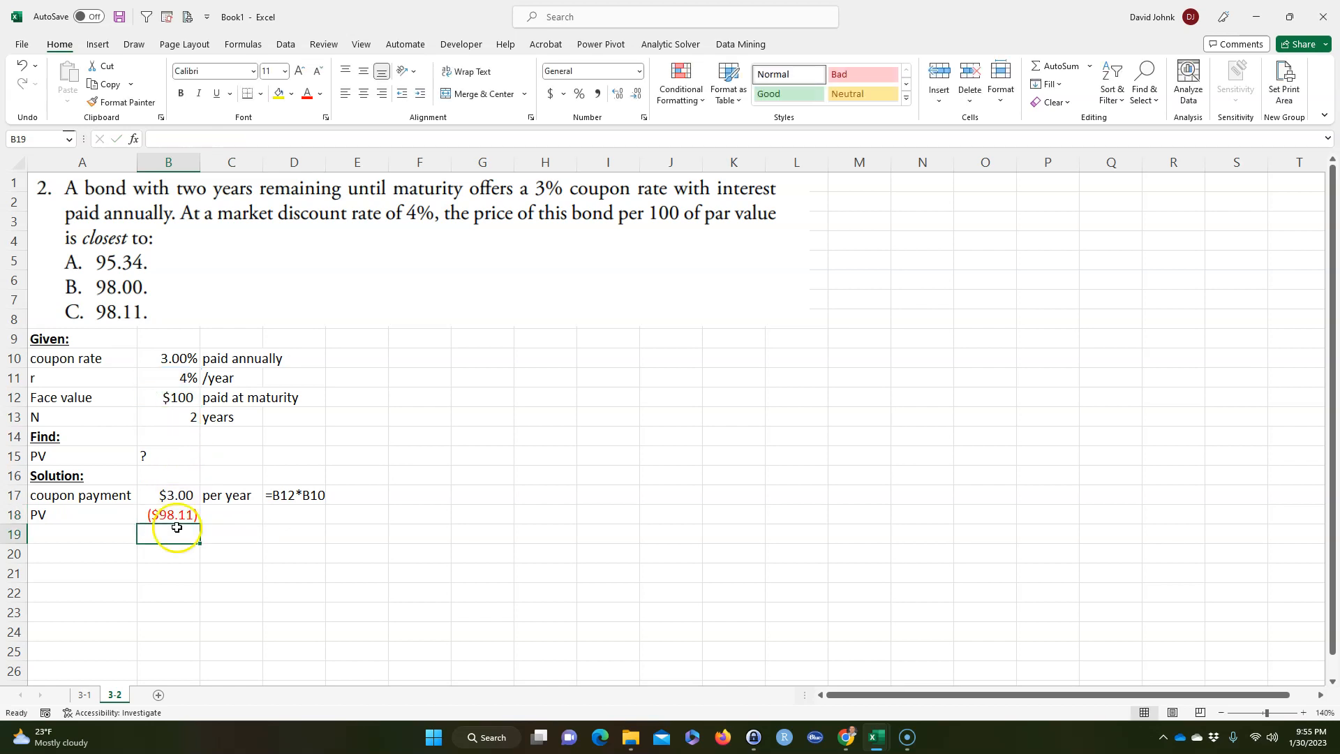
- Highlight the PV label and result in A18:B18 with a yellow fill
{"action": "left_click_drag", "start_coordinate": [85, 514], "coordinate": [151, 513]}
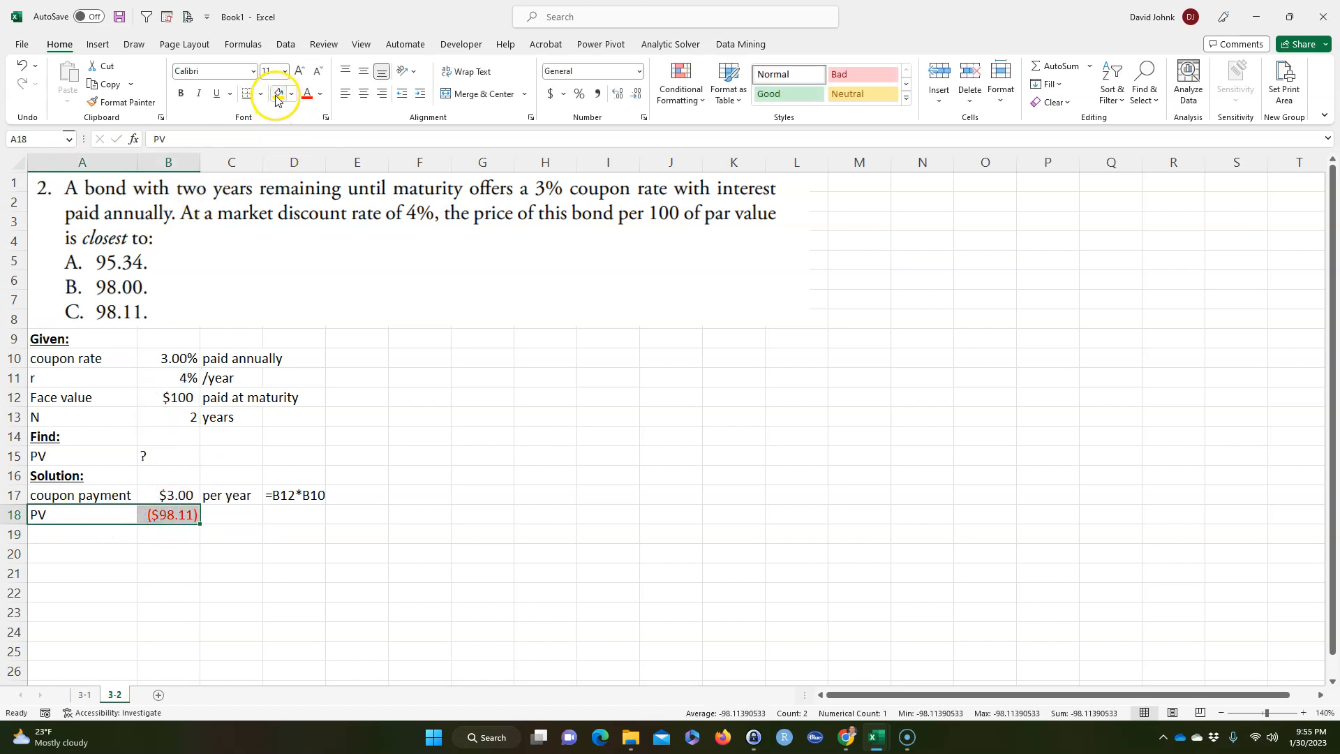
{"action": "left_click", "coordinate": [278, 95]}
{"action": "left_click", "coordinate": [297, 495]}
- Show the PV formula as text in C18 with FORMULATEXT referencing B18
{"action": "left_click", "coordinate": [239, 512]}
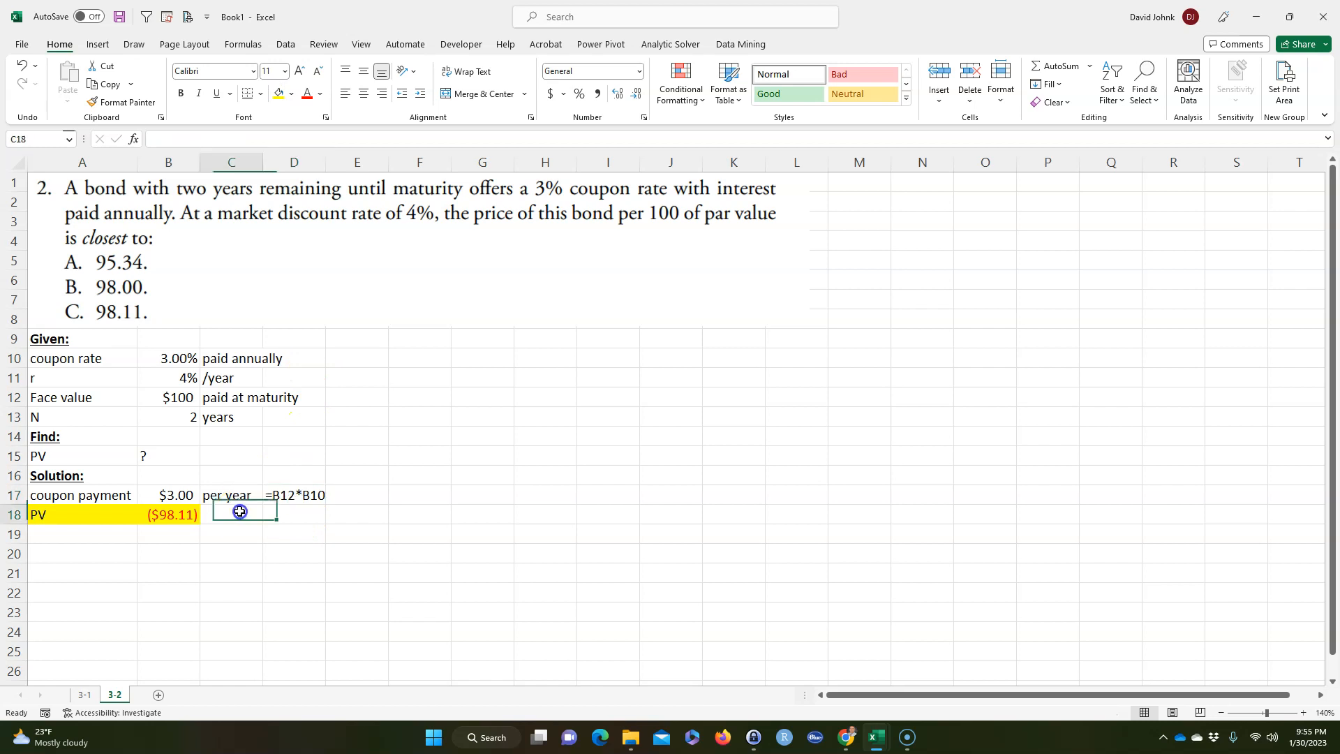
{"action": "type", "text": "=fporm"}
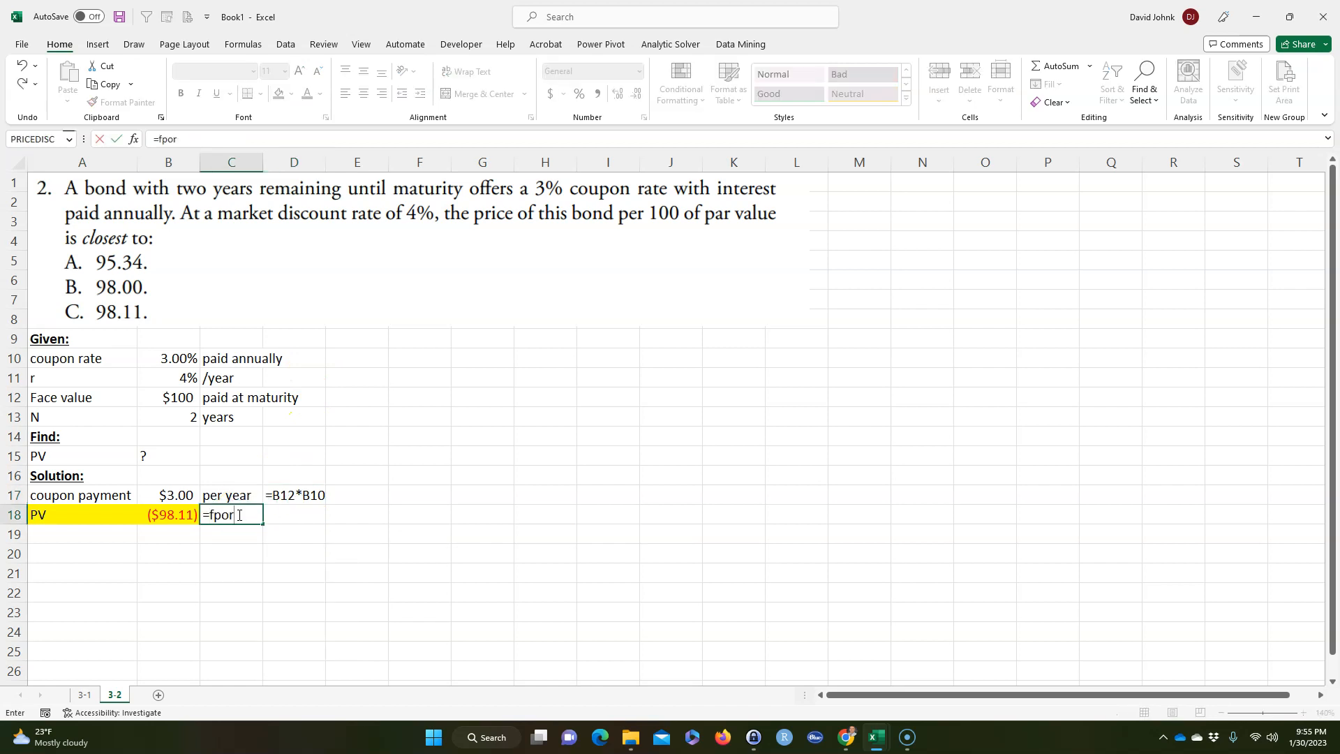
{"action": "key", "text": "BackSpace"}
{"action": "key", "text": "BackSpace"}
{"action": "key", "text": "BackSpace"}
{"action": "type", "text": "orm"}
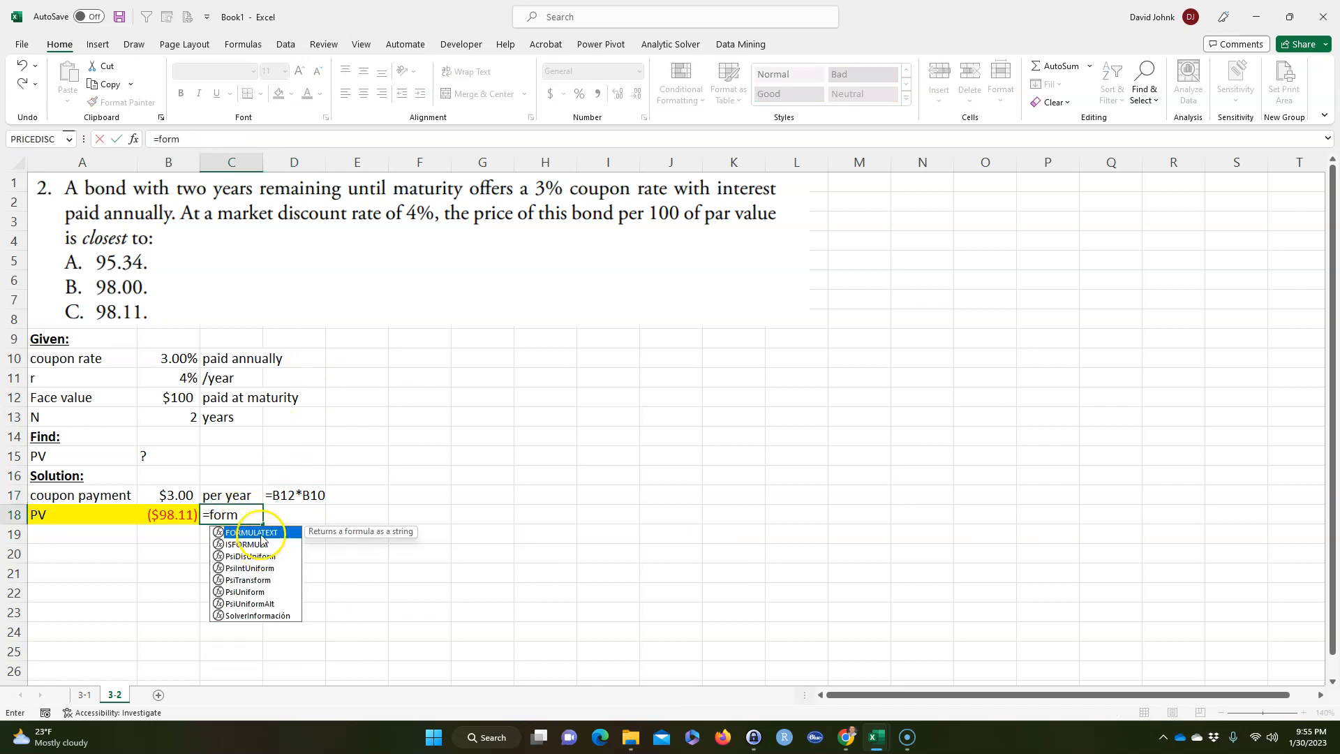
{"action": "double_click", "coordinate": [261, 532]}
{"action": "left_click", "coordinate": [173, 517]}
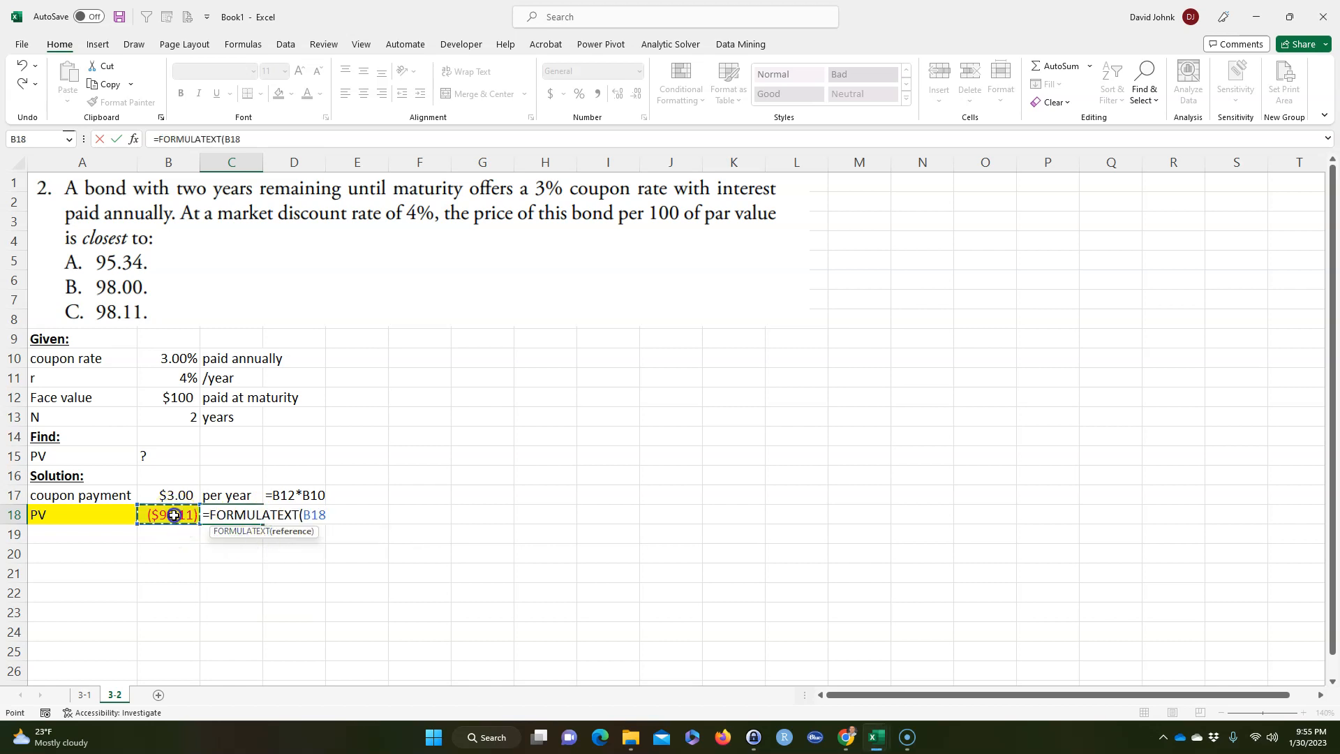
{"action": "key", "text": "Return"}
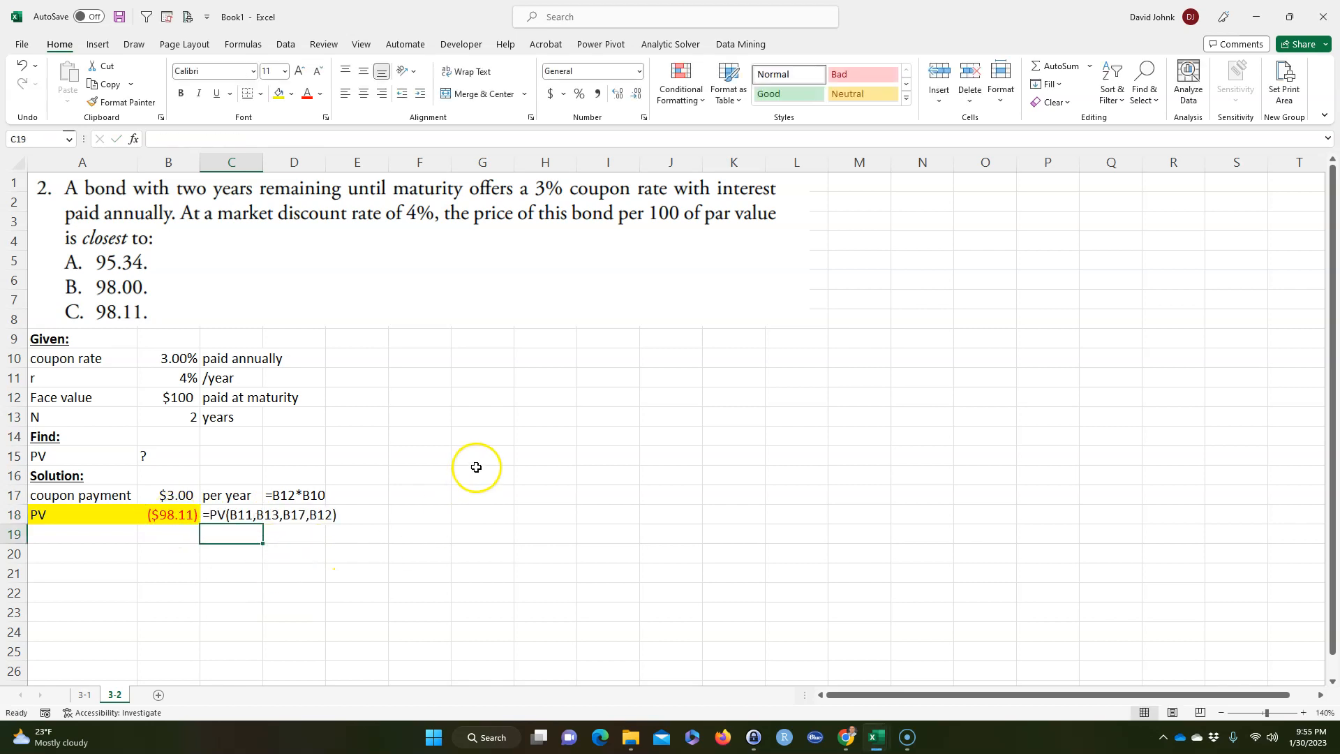
- Shrink the textbook solution image and place it beside the calculations, spanning about columns F to N and rows 9 to 22
{"action": "left_click", "coordinate": [1221, 712]}
{"action": "left_click", "coordinate": [1221, 712]}
{"action": "left_click_drag", "start_coordinate": [550, 571], "coordinate": [384, 587]}
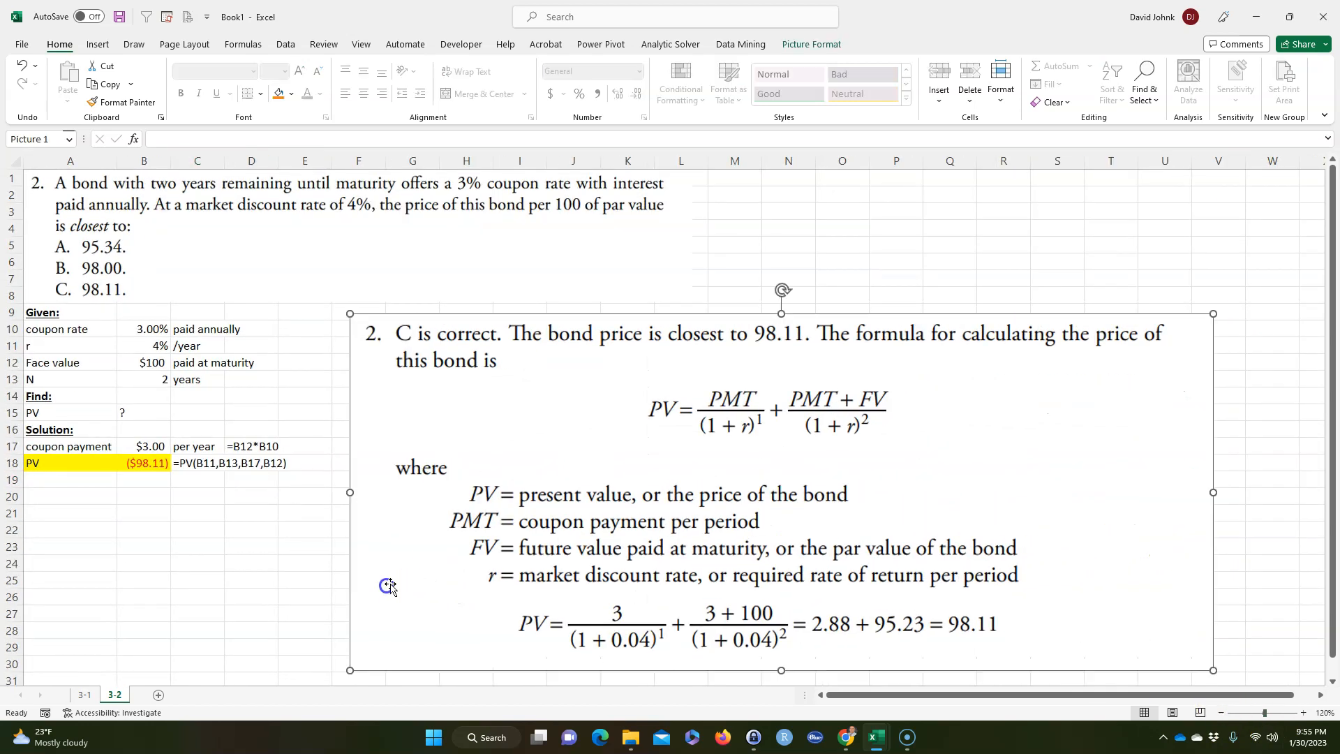
{"action": "left_click_drag", "start_coordinate": [1212, 314], "coordinate": [863, 482]}
{"action": "left_click_drag", "start_coordinate": [773, 541], "coordinate": [733, 397]}
{"action": "left_click", "coordinate": [154, 599]}
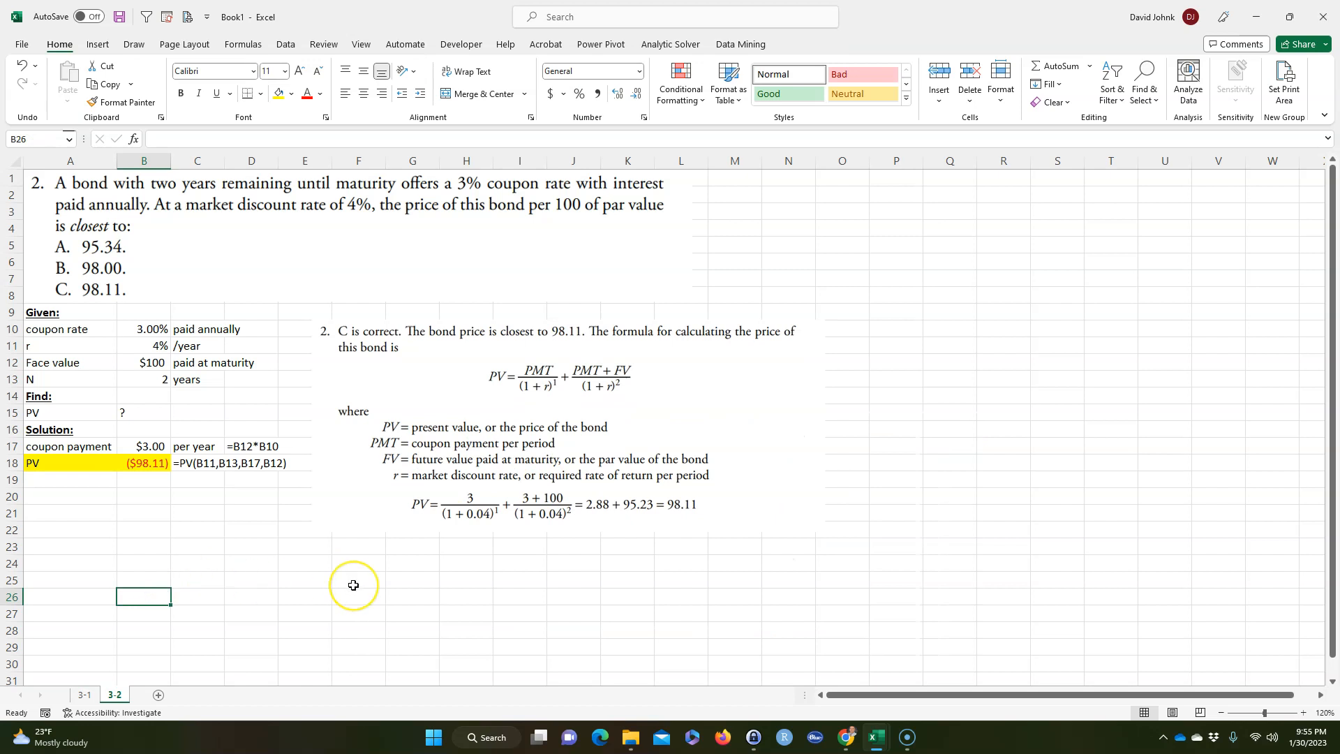
{"action": "left_click", "coordinate": [155, 496]}
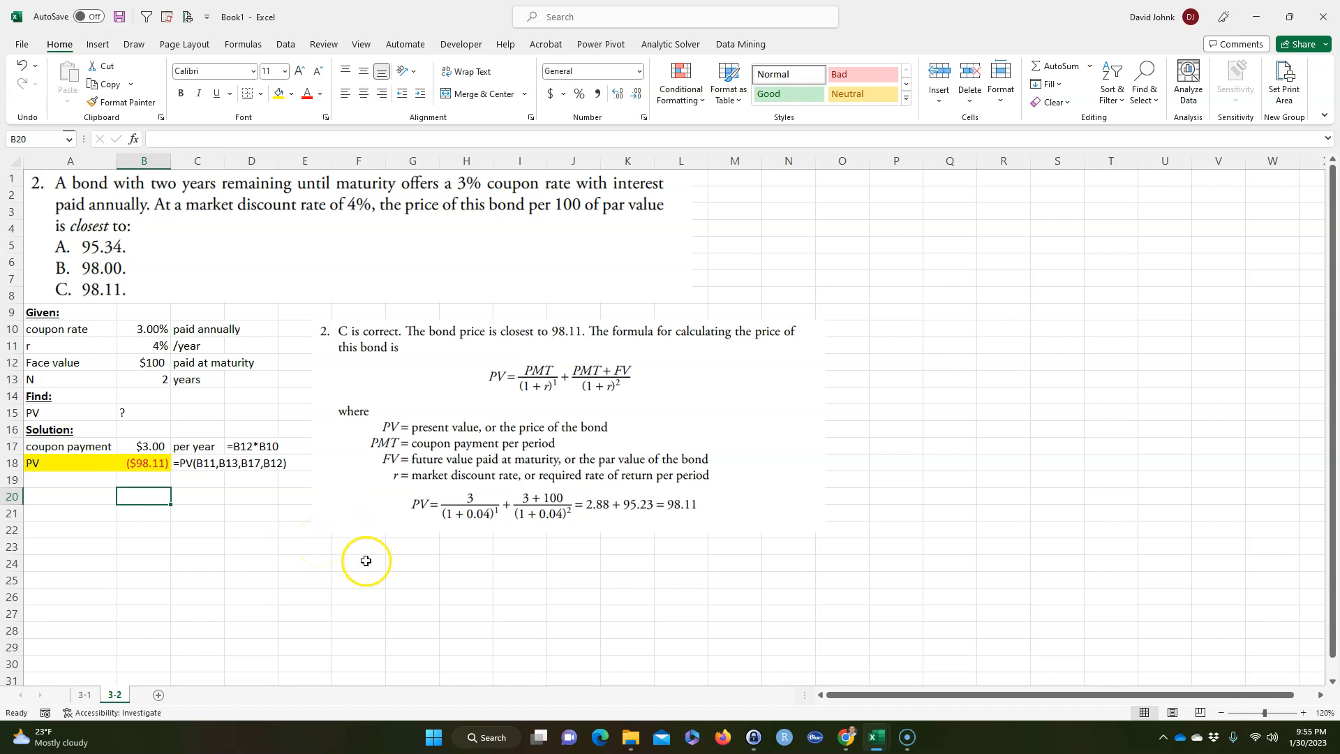
- Switch to Chrome, search for "hp12c emulator" in a new tab and open the Web Palladium calculator from STENDEC
{"action": "mouse_move", "coordinate": [847, 736]}
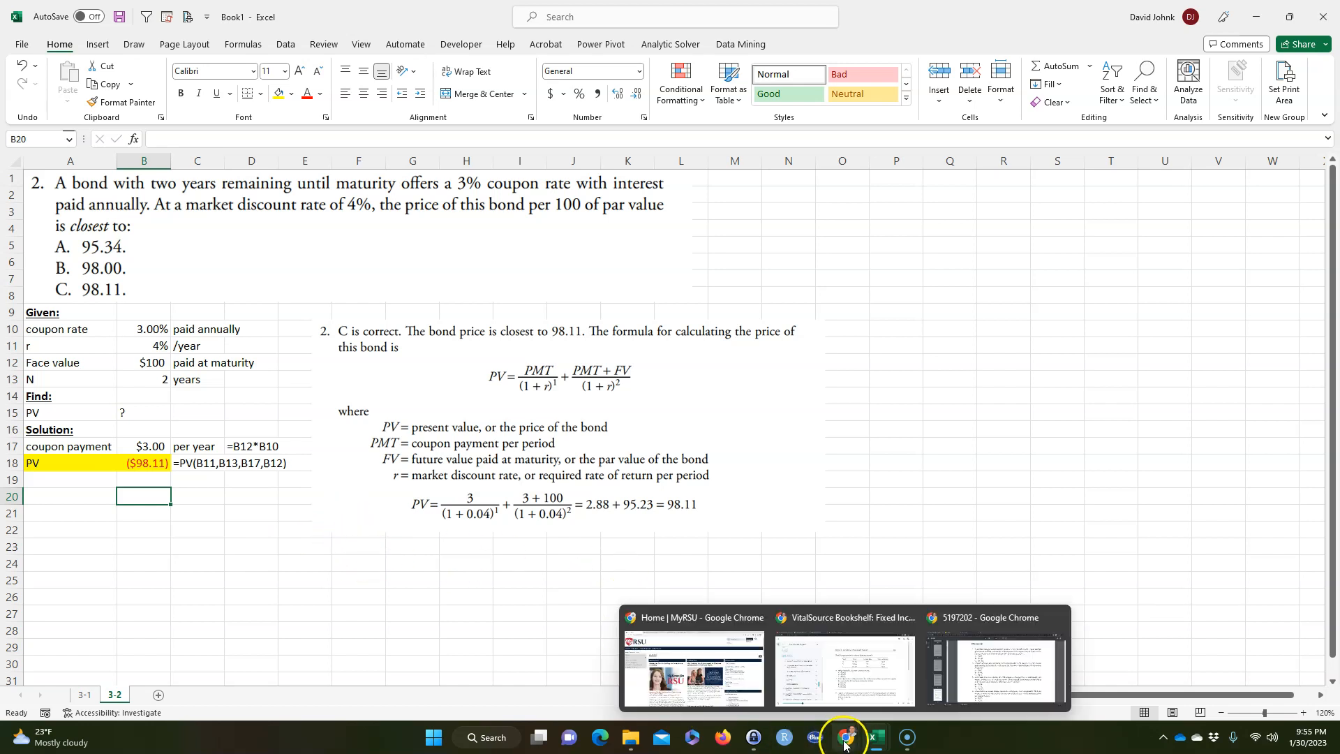
{"action": "left_click", "coordinate": [841, 681]}
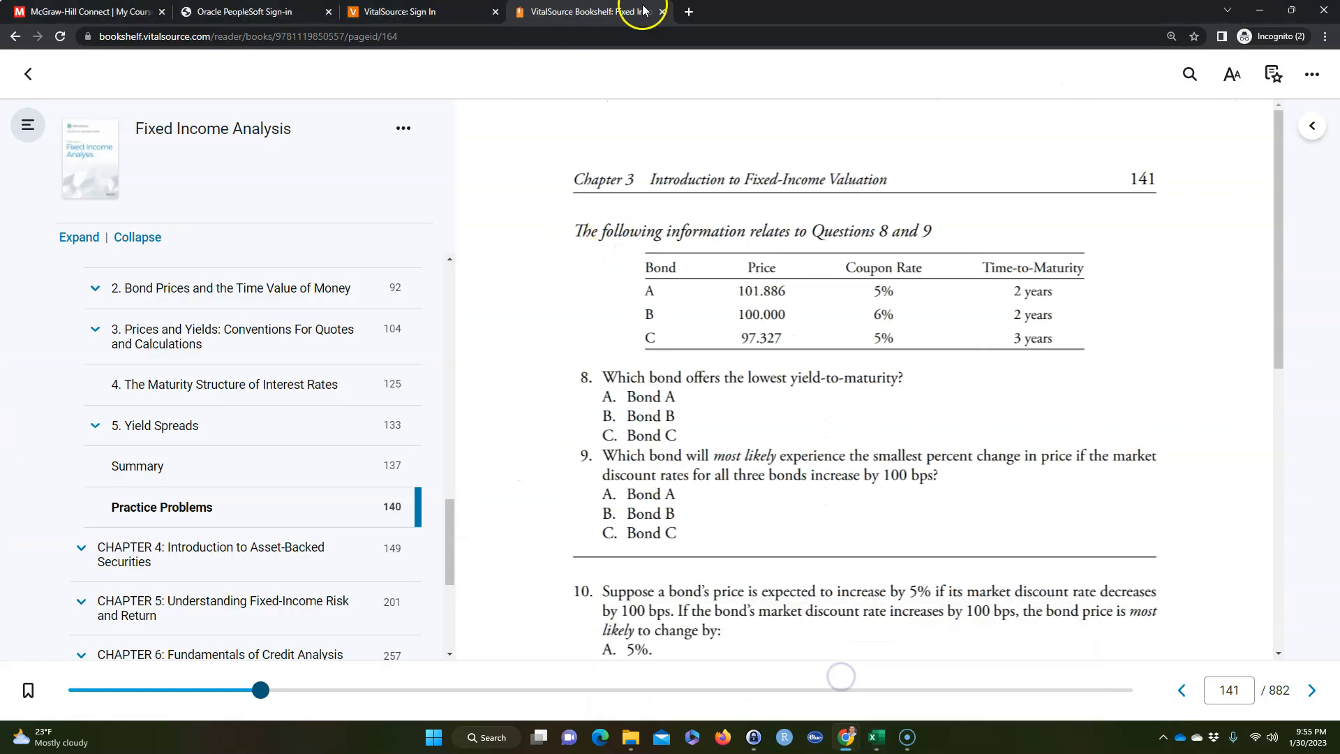
{"action": "left_click", "coordinate": [688, 12]}
{"action": "type", "text": "hp12"}
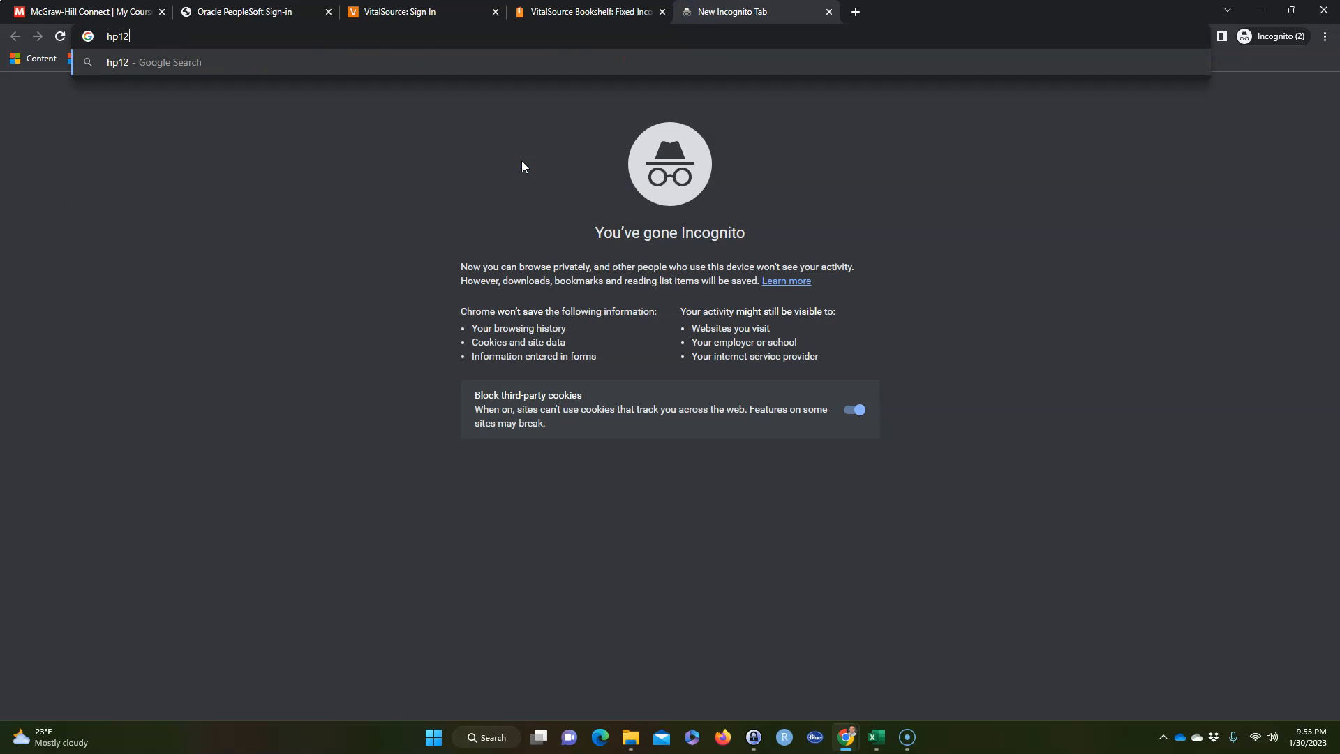
{"action": "type", "text": "c emulator"}
{"action": "key", "text": "Return"}
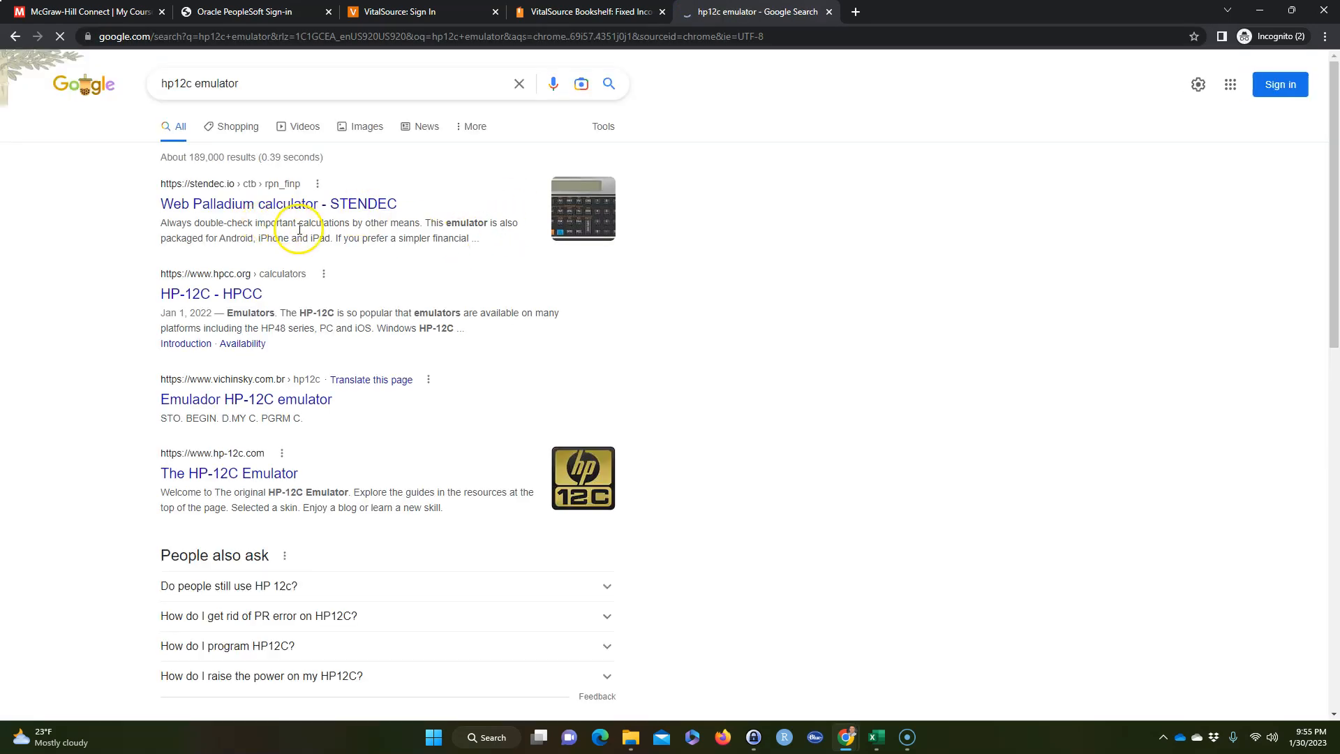
{"action": "left_click", "coordinate": [322, 202]}
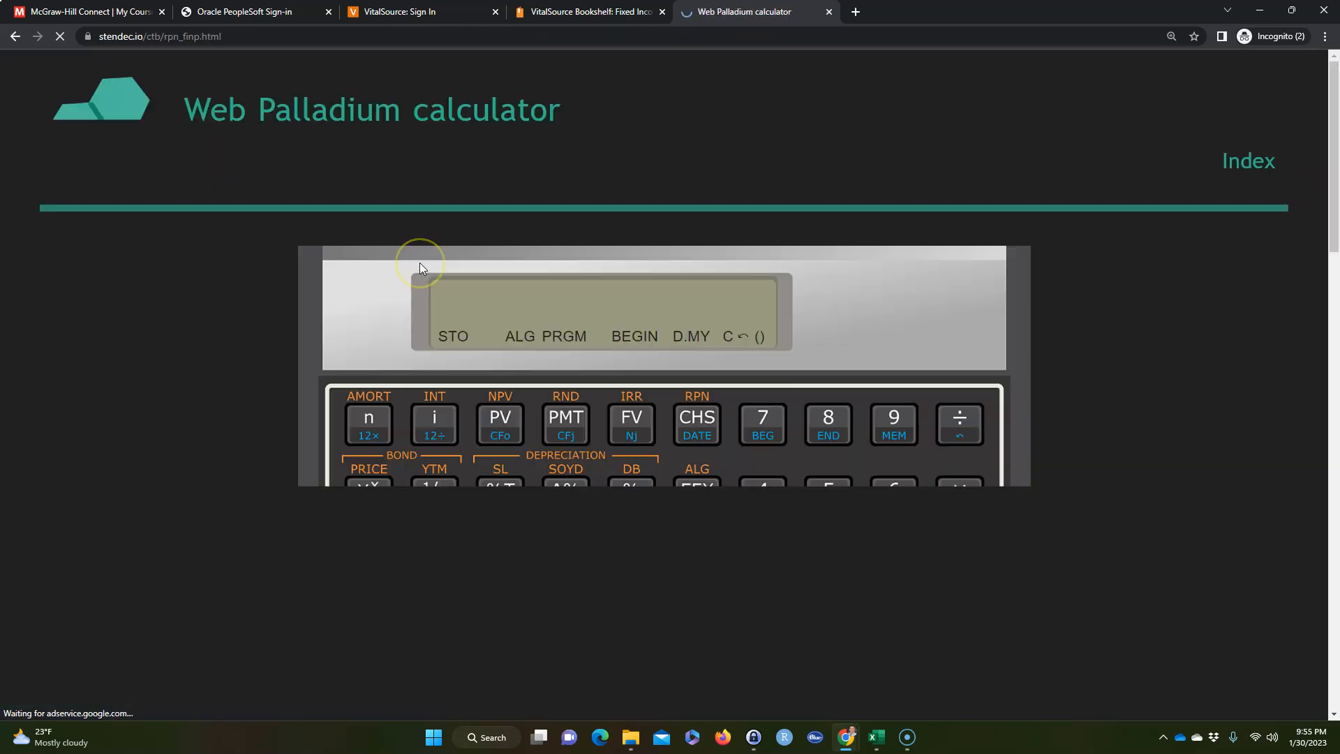
{"action": "scroll", "coordinate": [530, 385], "scroll_direction": "down", "scroll_amount": 5}
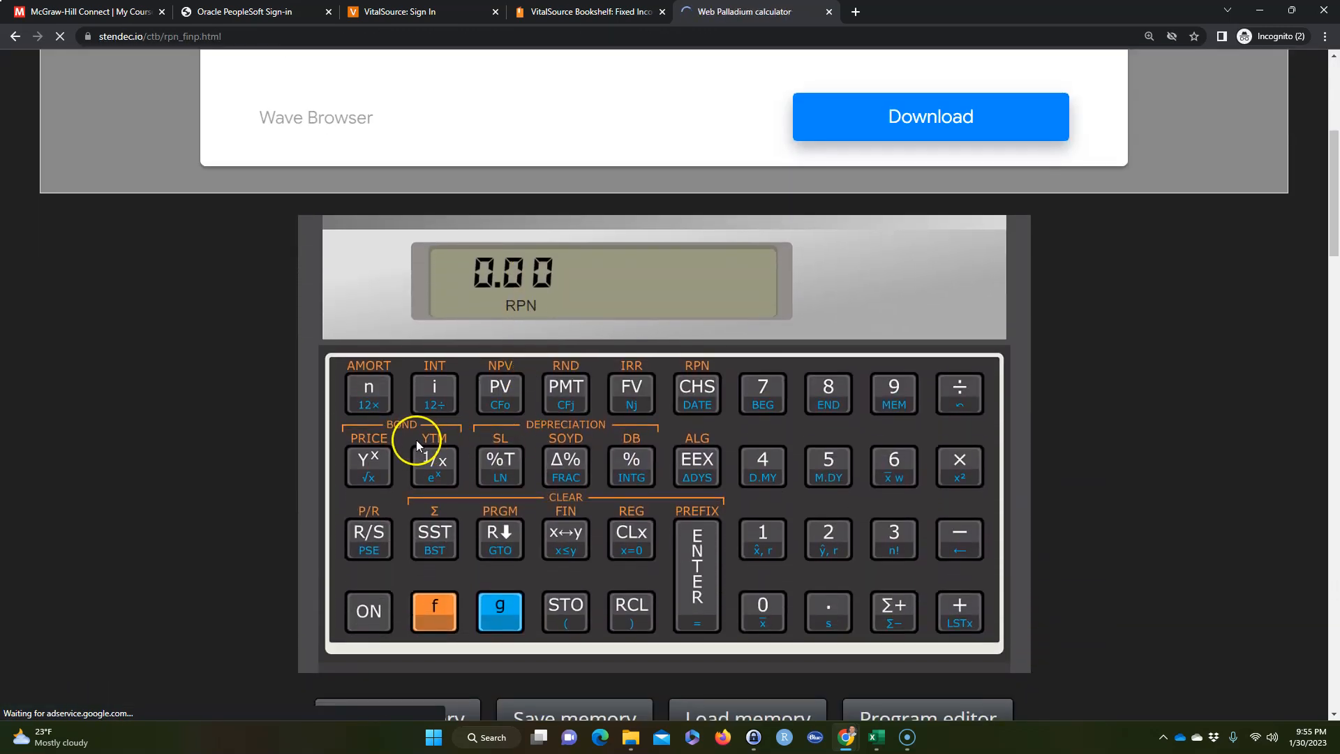
- Store 2 as n and 4 as i in the calculator, checking the given values against sheet 3-2 in Excel
{"action": "left_click", "coordinate": [826, 543]}
{"action": "left_click", "coordinate": [374, 396]}
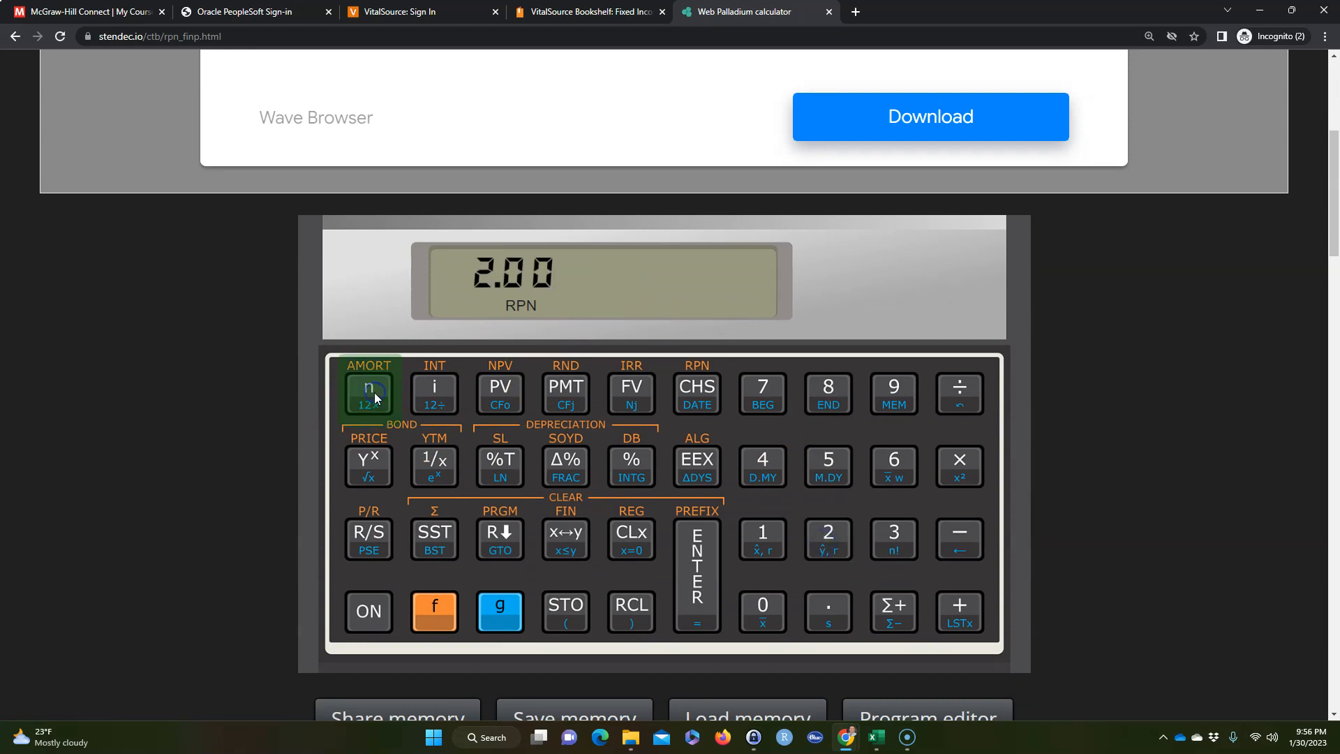
{"action": "key", "text": "ctrl+Tab"}
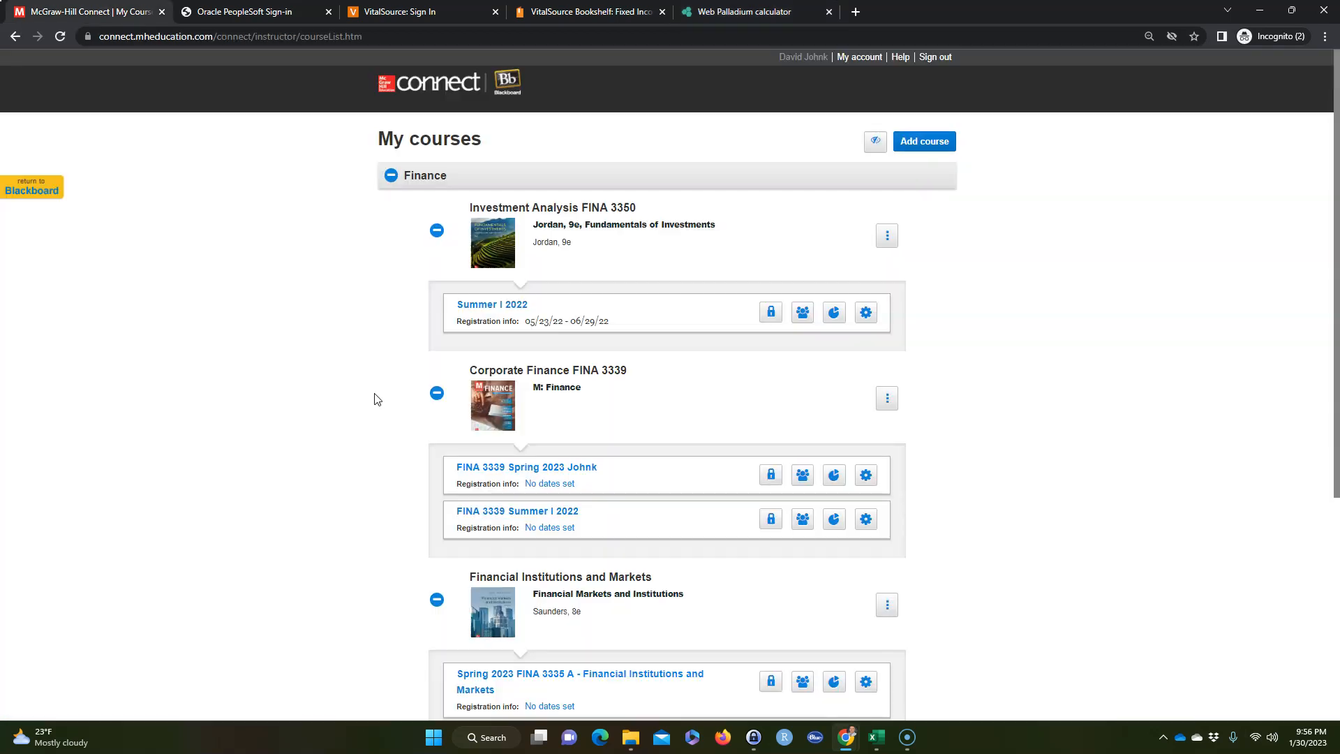
{"action": "key", "text": "ctrl+Tab"}
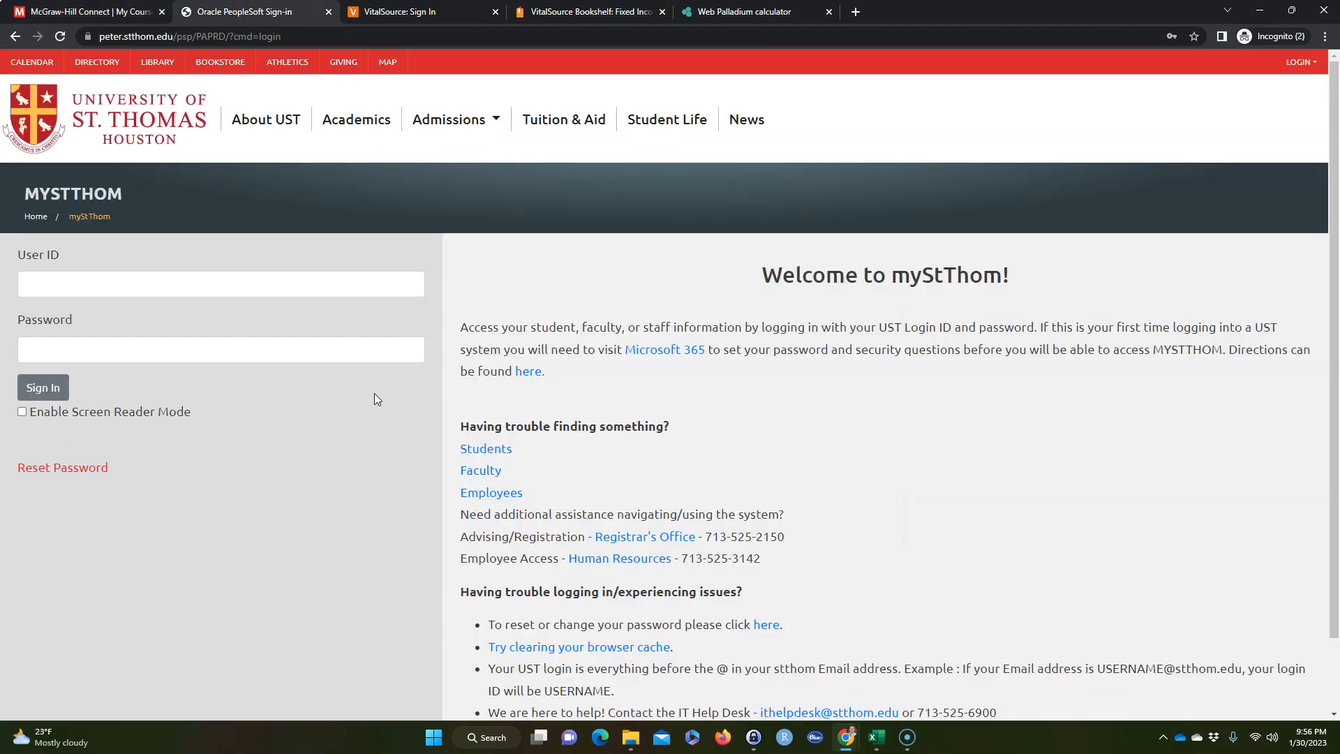
{"action": "left_click", "coordinate": [706, 14]}
{"action": "key", "text": "alt+Tab"}
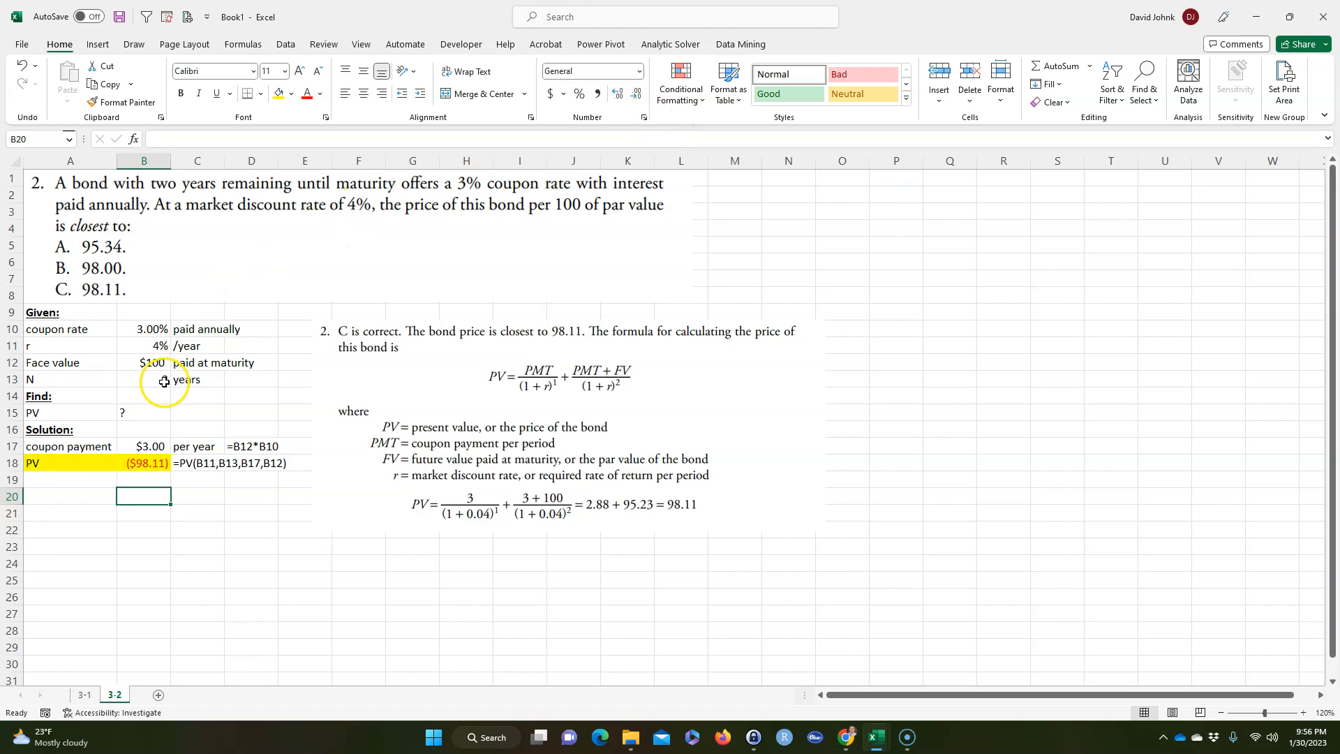
{"action": "key", "text": "alt+Tab"}
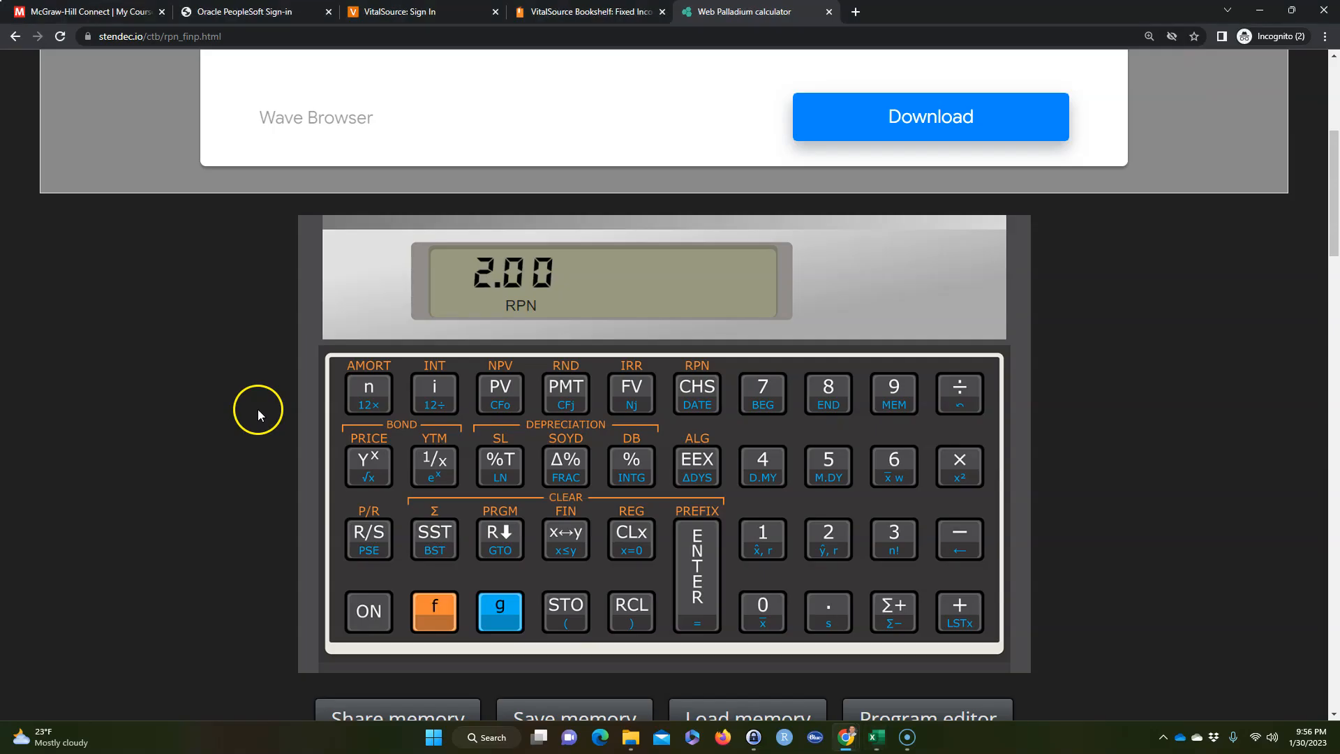
{"action": "left_click", "coordinate": [761, 466]}
{"action": "left_click", "coordinate": [436, 392]}
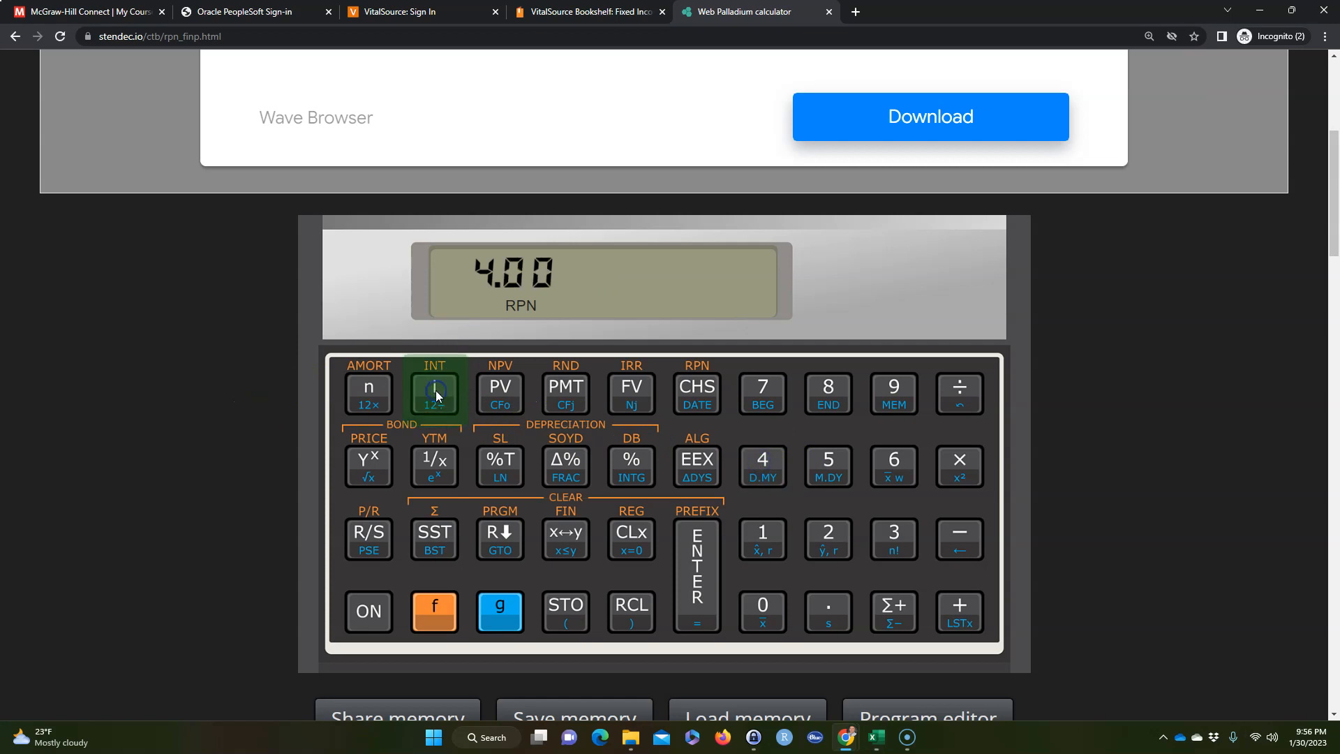
- Store 3 as PMT in the calculator, checking the coupon payment on sheet 3-2 in Excel
{"action": "left_click", "coordinate": [501, 389]}
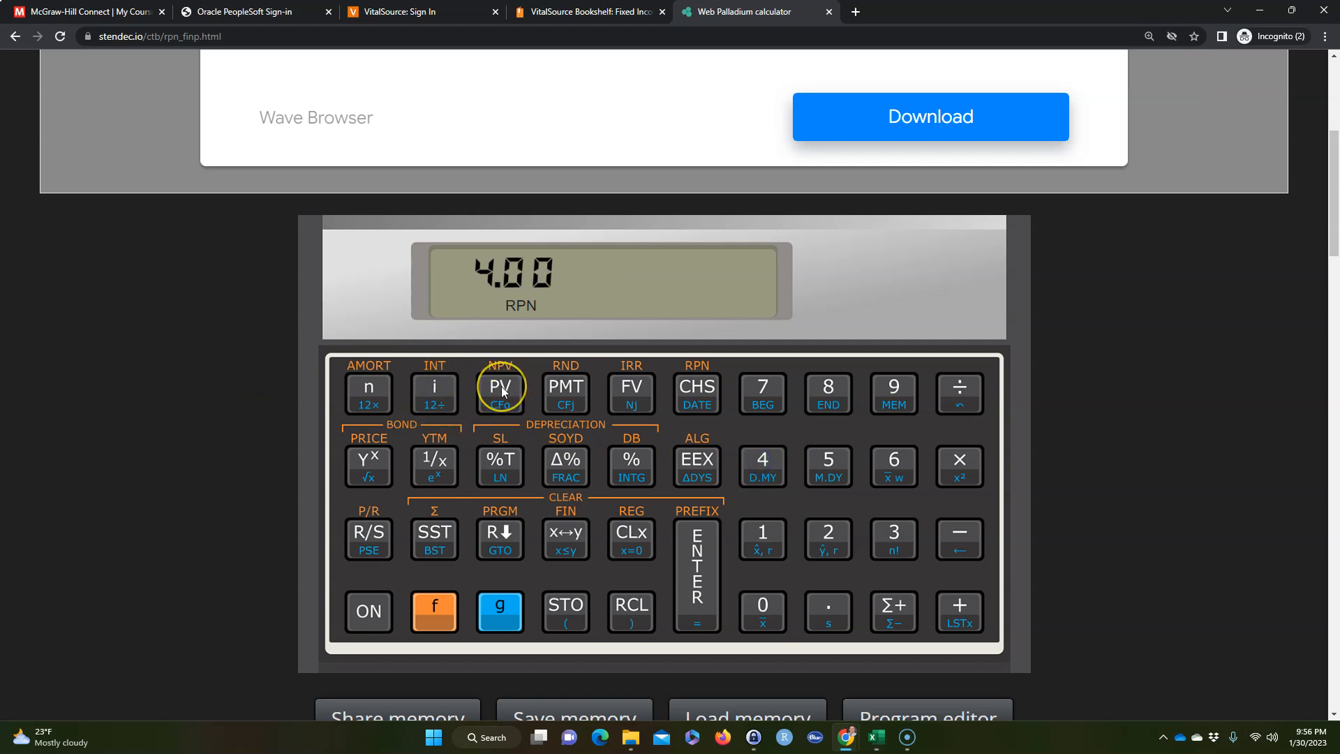
{"action": "left_click", "coordinate": [565, 390]}
{"action": "key", "text": "alt+Tab"}
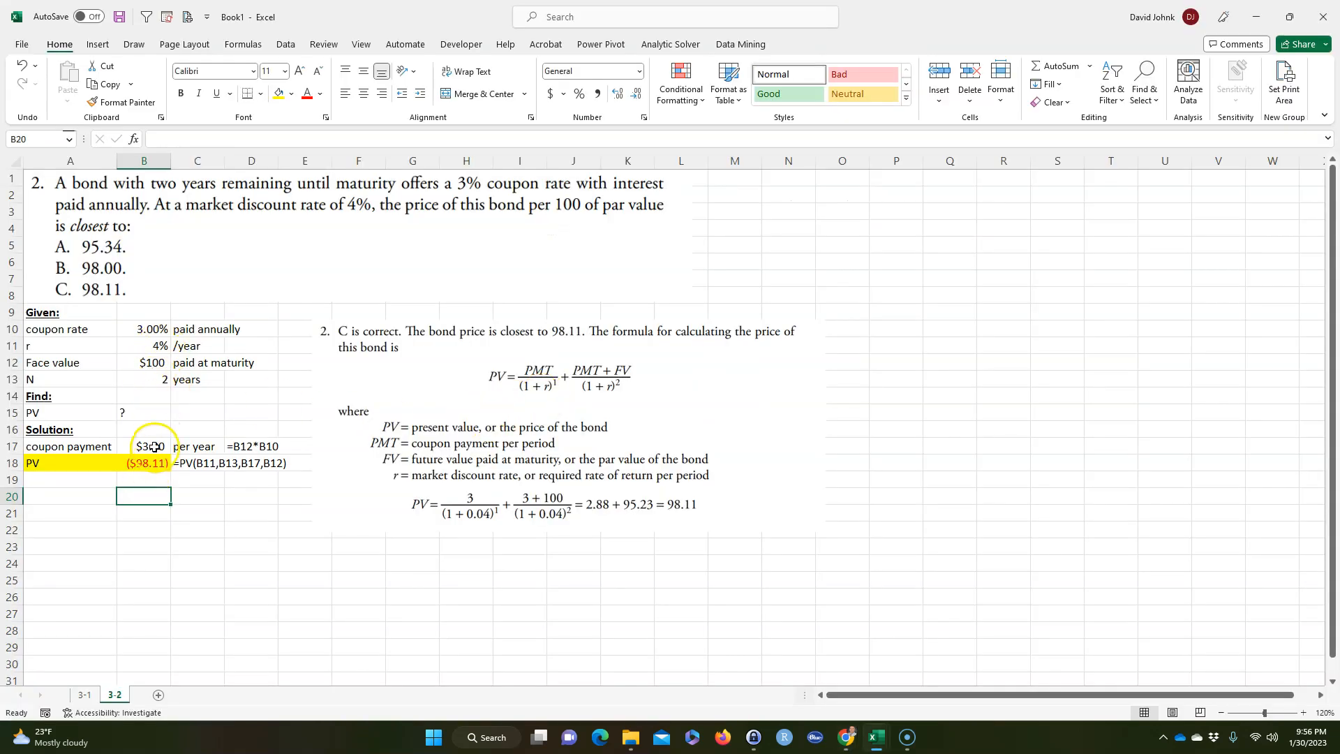
{"action": "key", "text": "alt+Tab"}
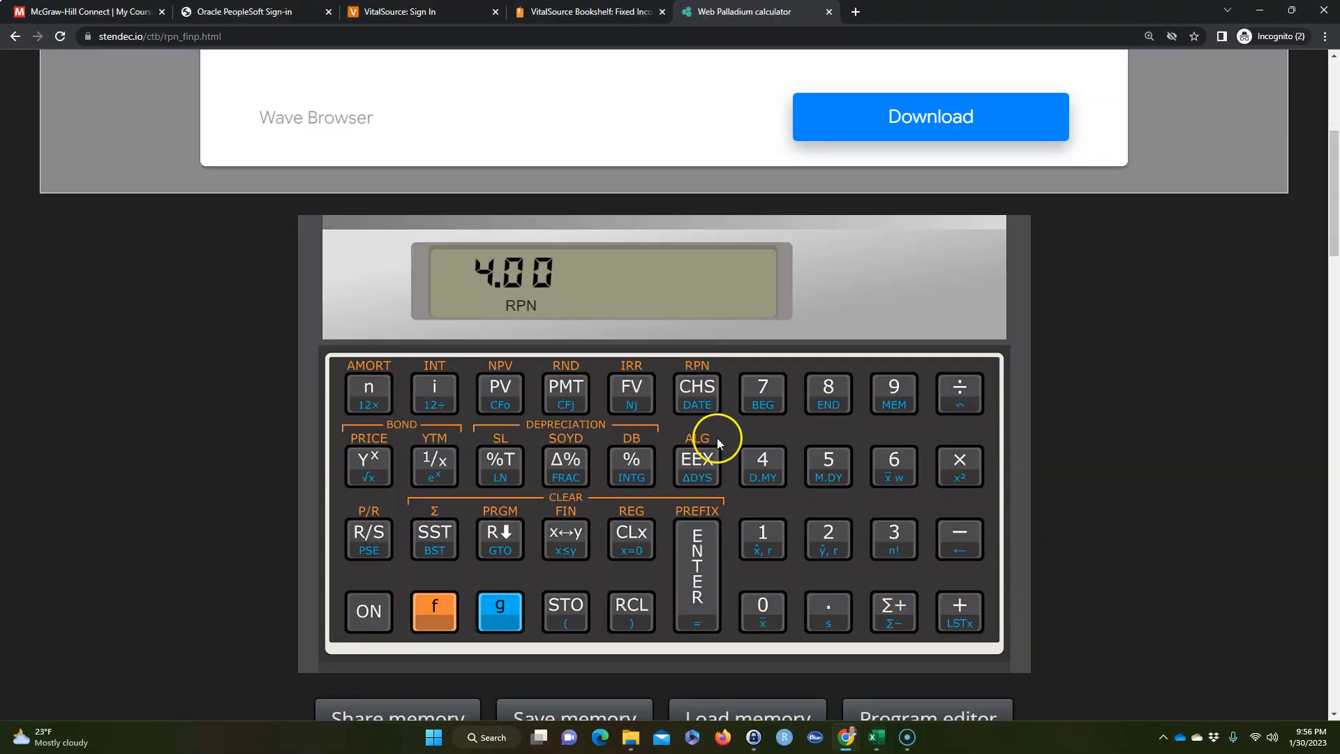
{"action": "left_click", "coordinate": [885, 538]}
{"action": "left_click", "coordinate": [566, 391]}
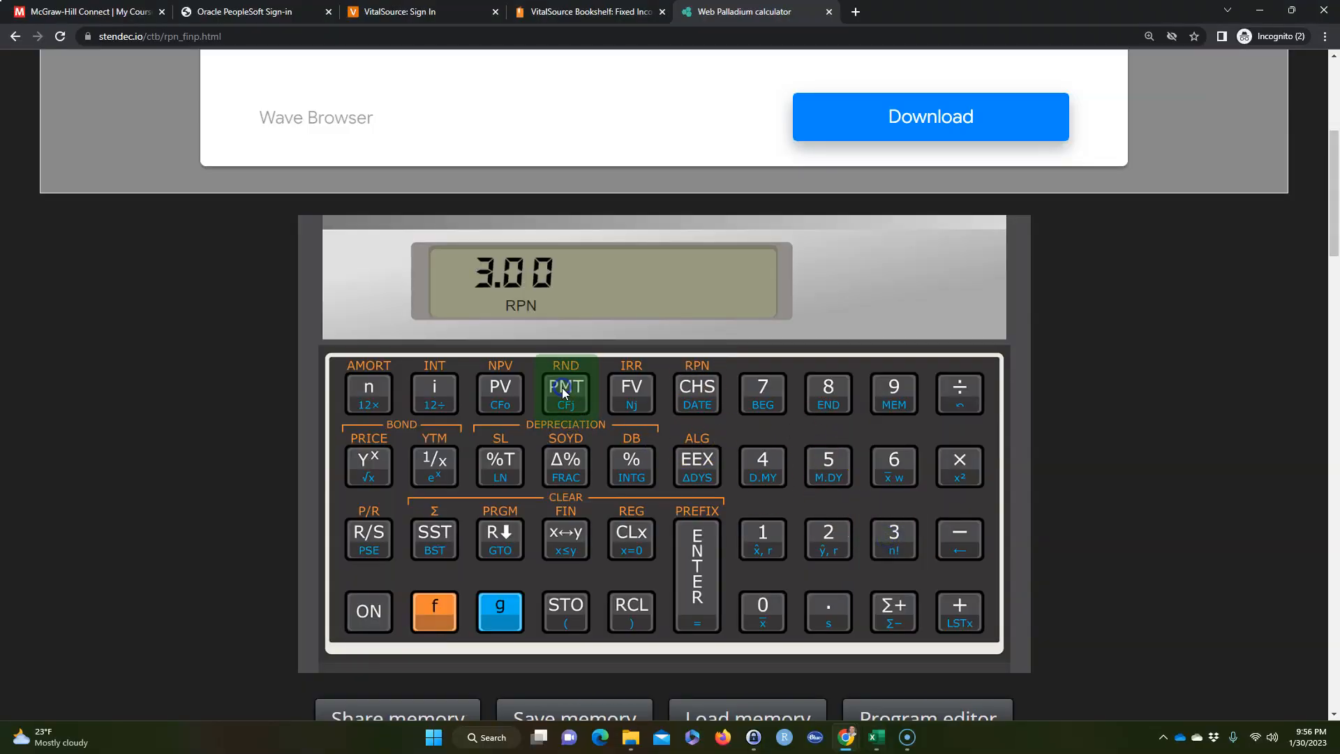
- Store 100 as FV in the calculator and solve for PV
{"action": "left_click", "coordinate": [761, 534]}
{"action": "left_click", "coordinate": [758, 611]}
{"action": "left_click", "coordinate": [761, 611]}
{"action": "left_click", "coordinate": [642, 410]}
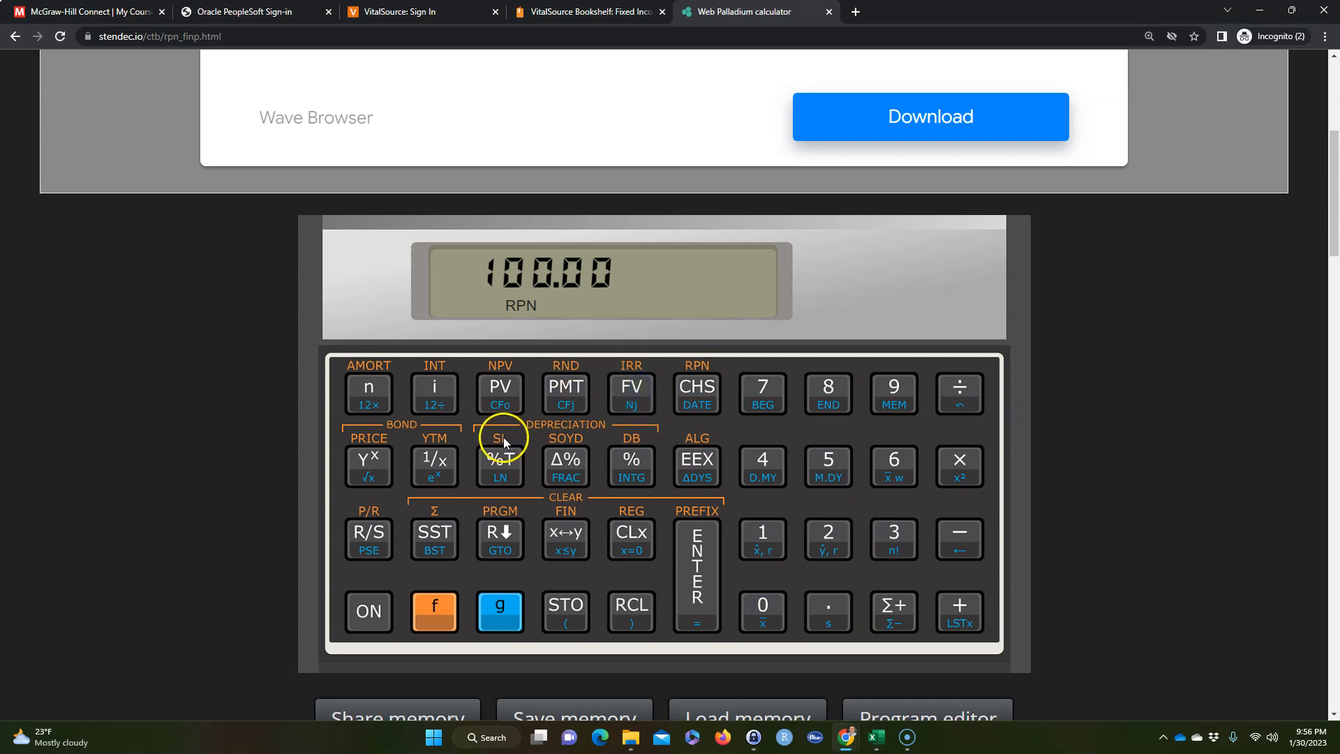
{"action": "left_click", "coordinate": [502, 402]}
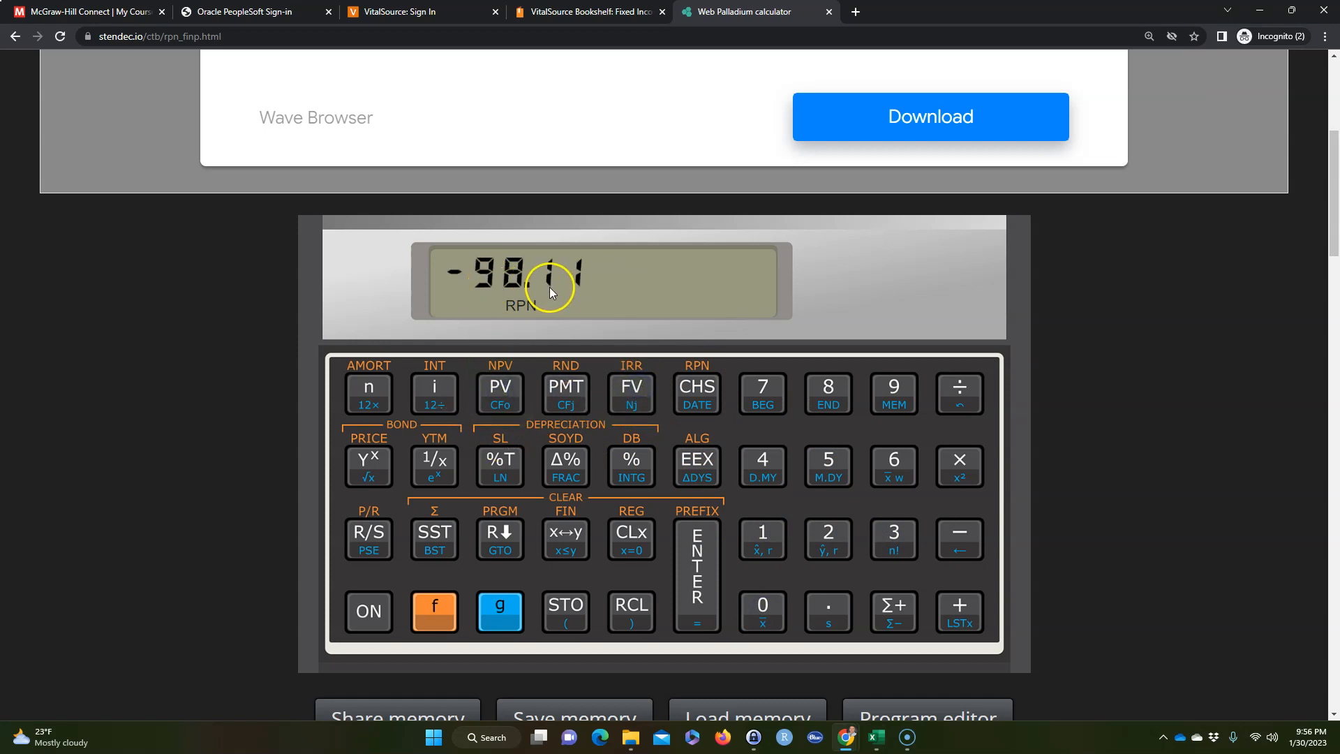
- Switch to Excel to compare the calculator's PV with B18 on sheet 3-2, and review the solution methods on sheet 3-1
{"action": "key", "text": "alt+Tab"}
{"action": "left_click", "coordinate": [148, 463]}
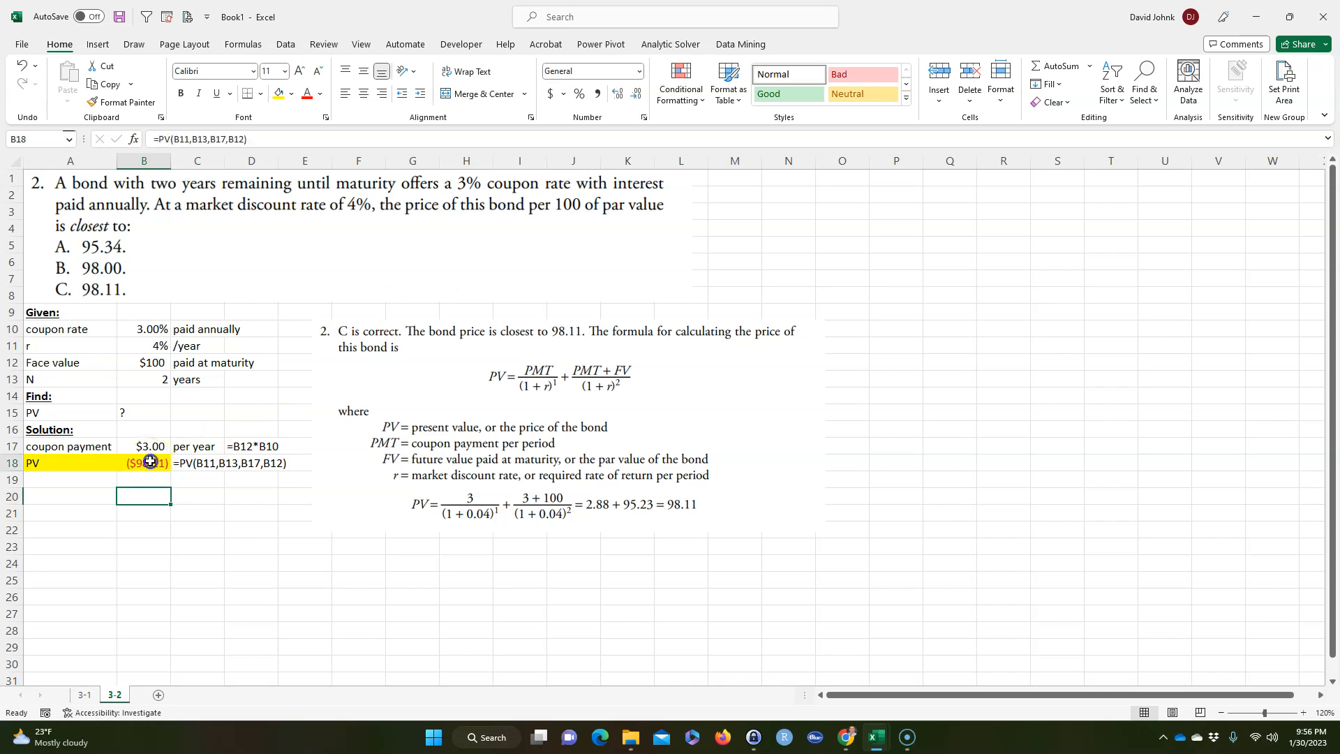
{"action": "key", "text": "alt+Tab"}
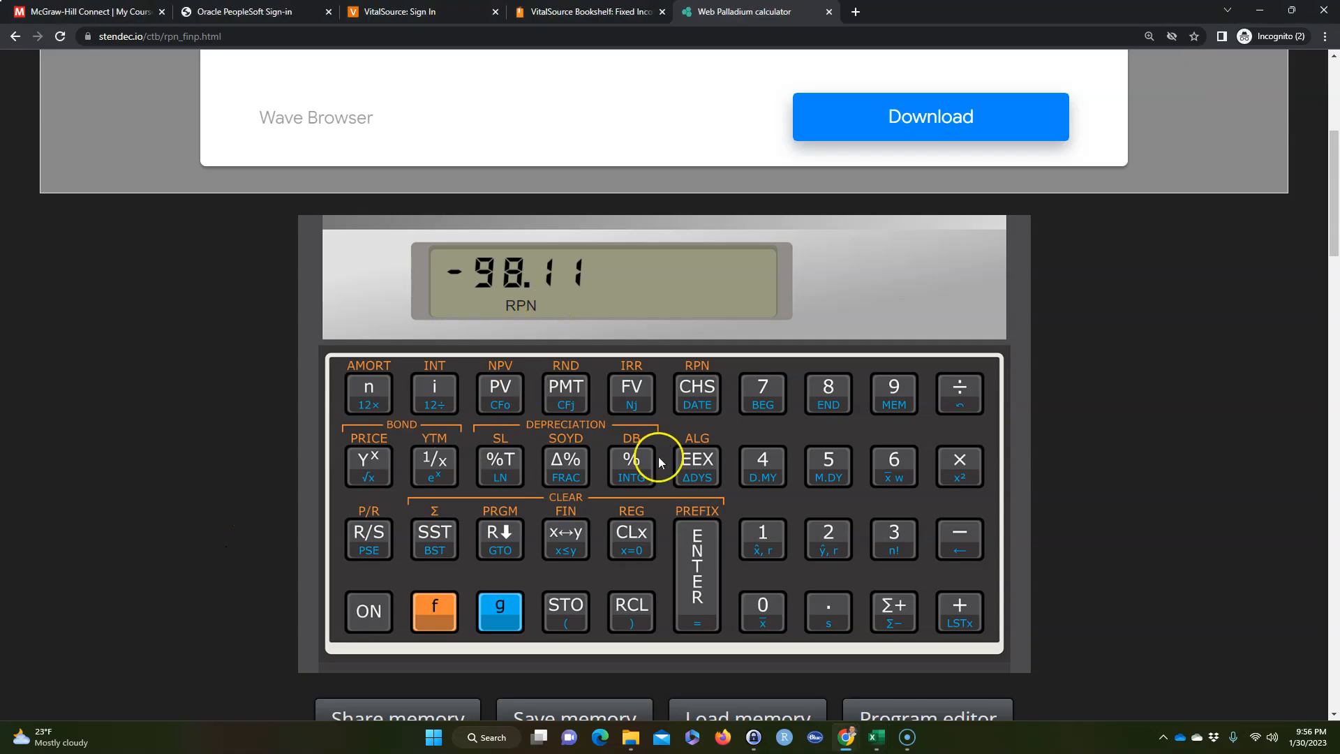
{"action": "key", "text": "alt+Tab"}
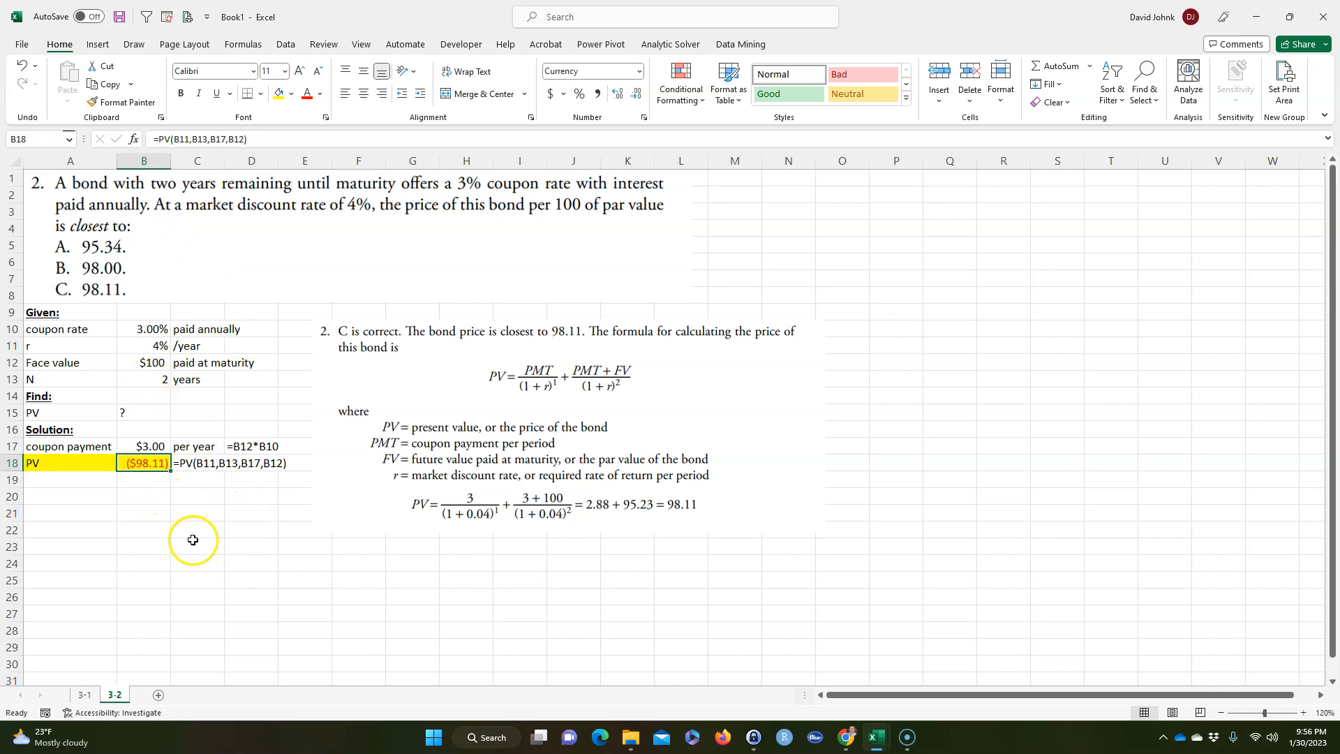
{"action": "left_click", "coordinate": [85, 694]}
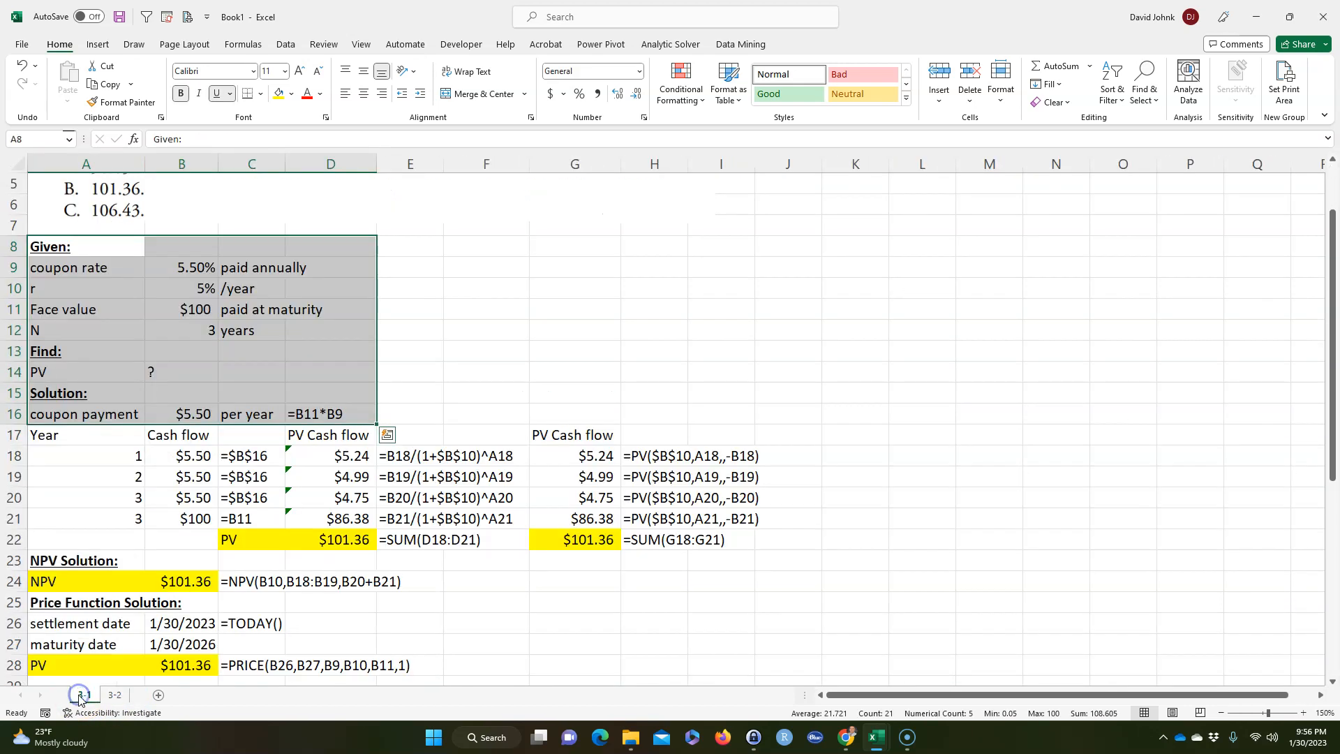
{"action": "left_click", "coordinate": [115, 695]}
{"action": "left_click", "coordinate": [186, 398]}
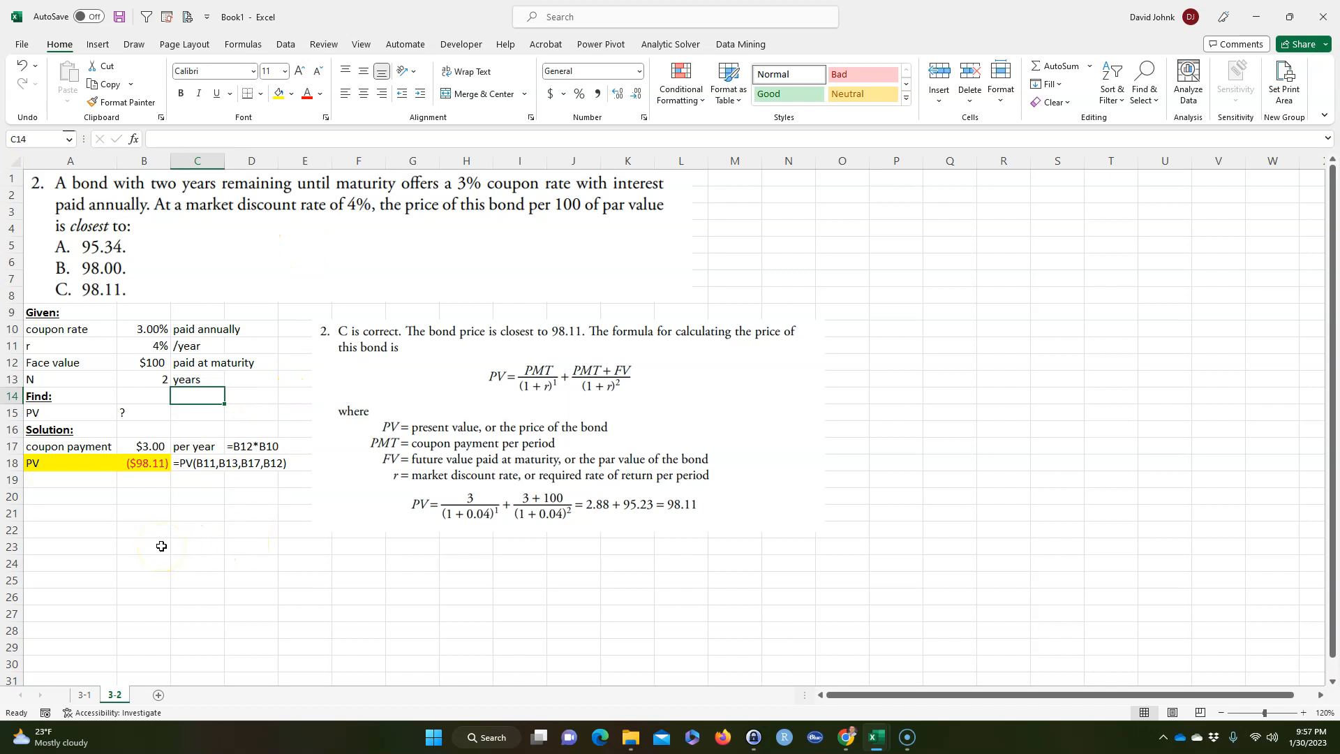
{"action": "left_click", "coordinate": [166, 261]}
{"action": "left_click", "coordinate": [354, 531]}
{"action": "left_click", "coordinate": [276, 272]}
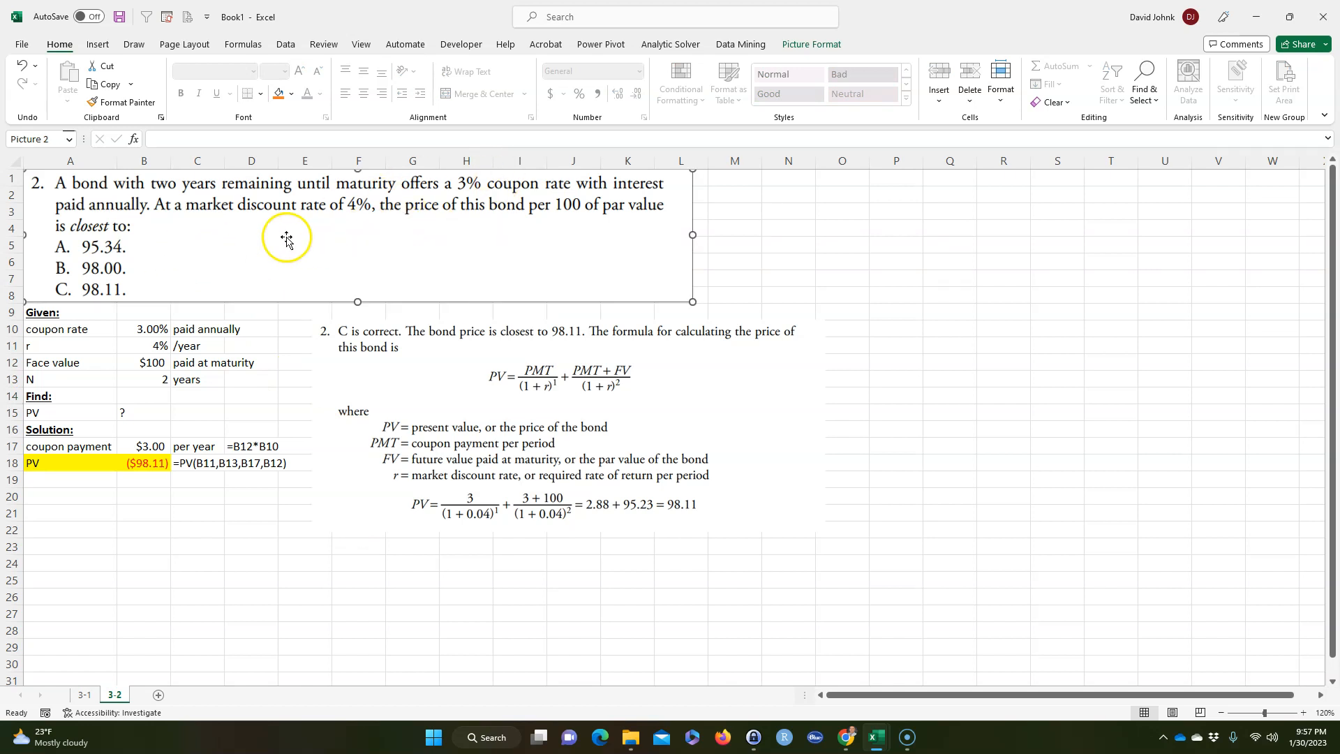
{"action": "left_click", "coordinate": [219, 559]}
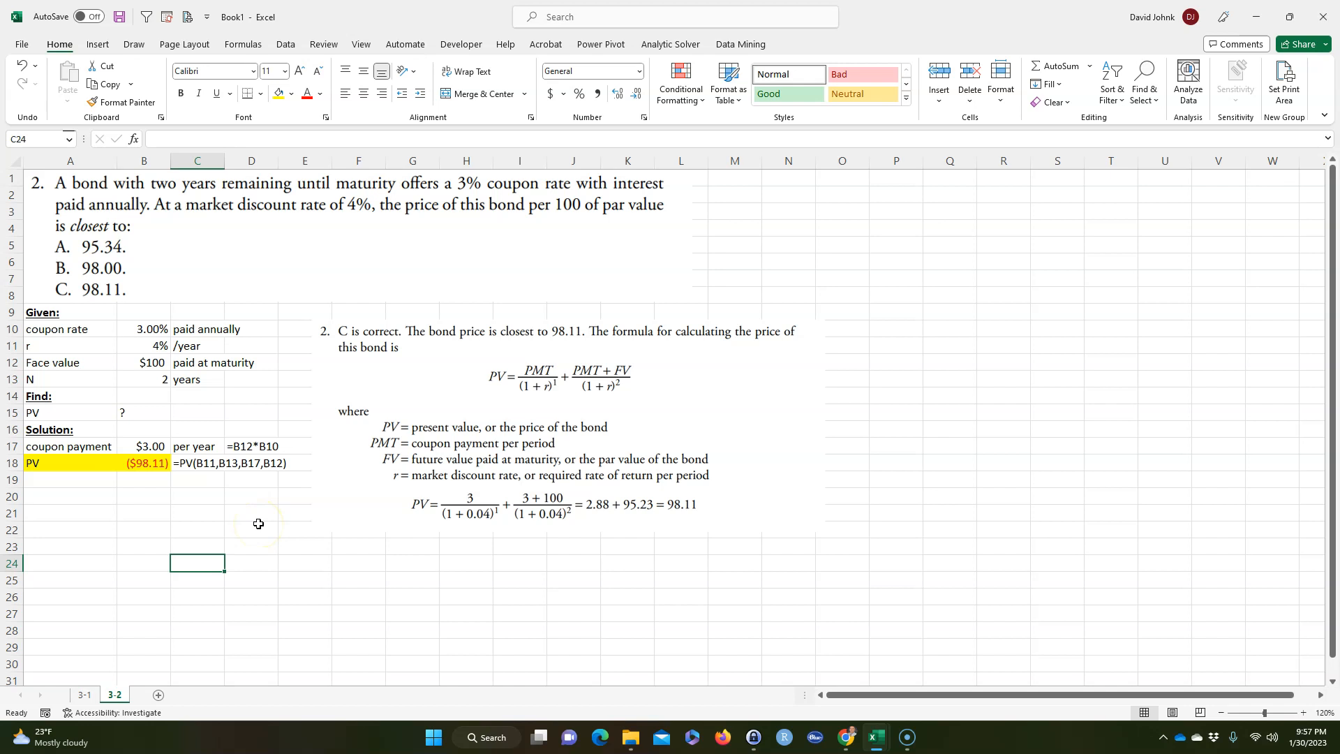
{"action": "left_click", "coordinate": [907, 737]}
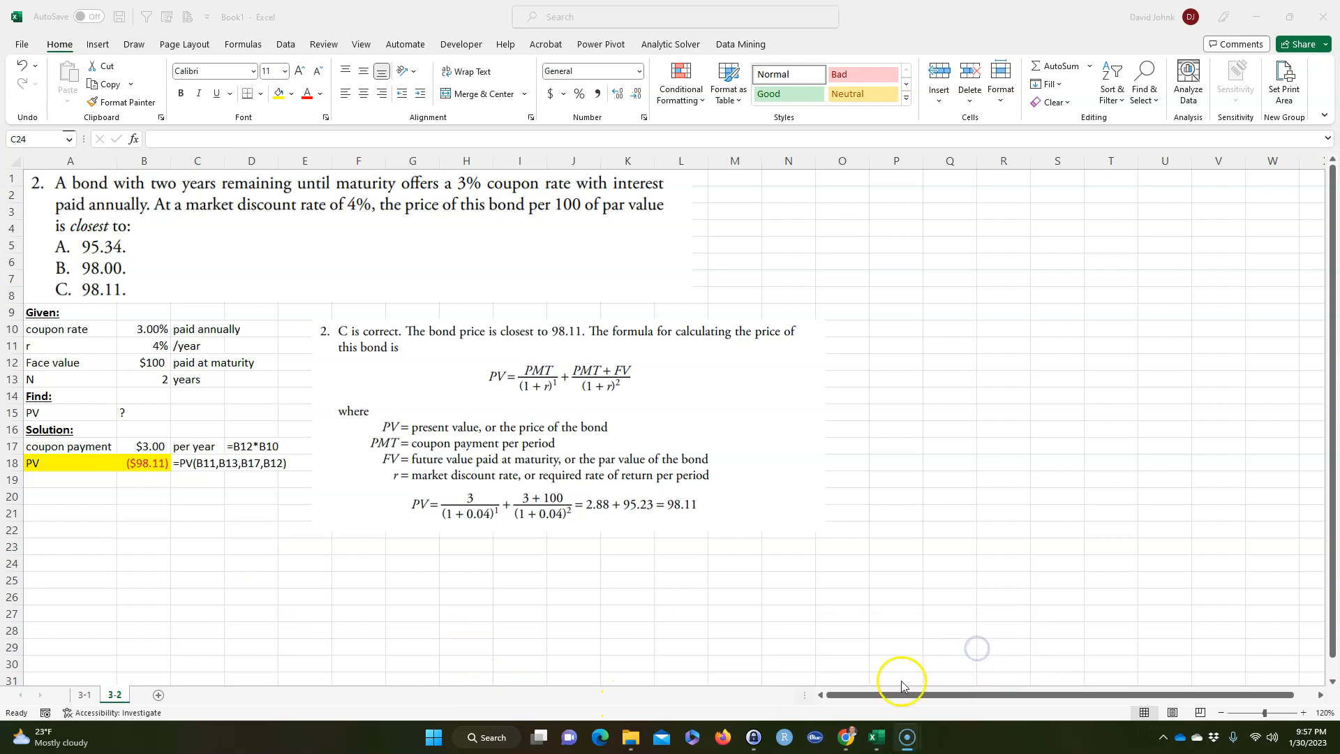
{"action": "left_click", "coordinate": [860, 613]}
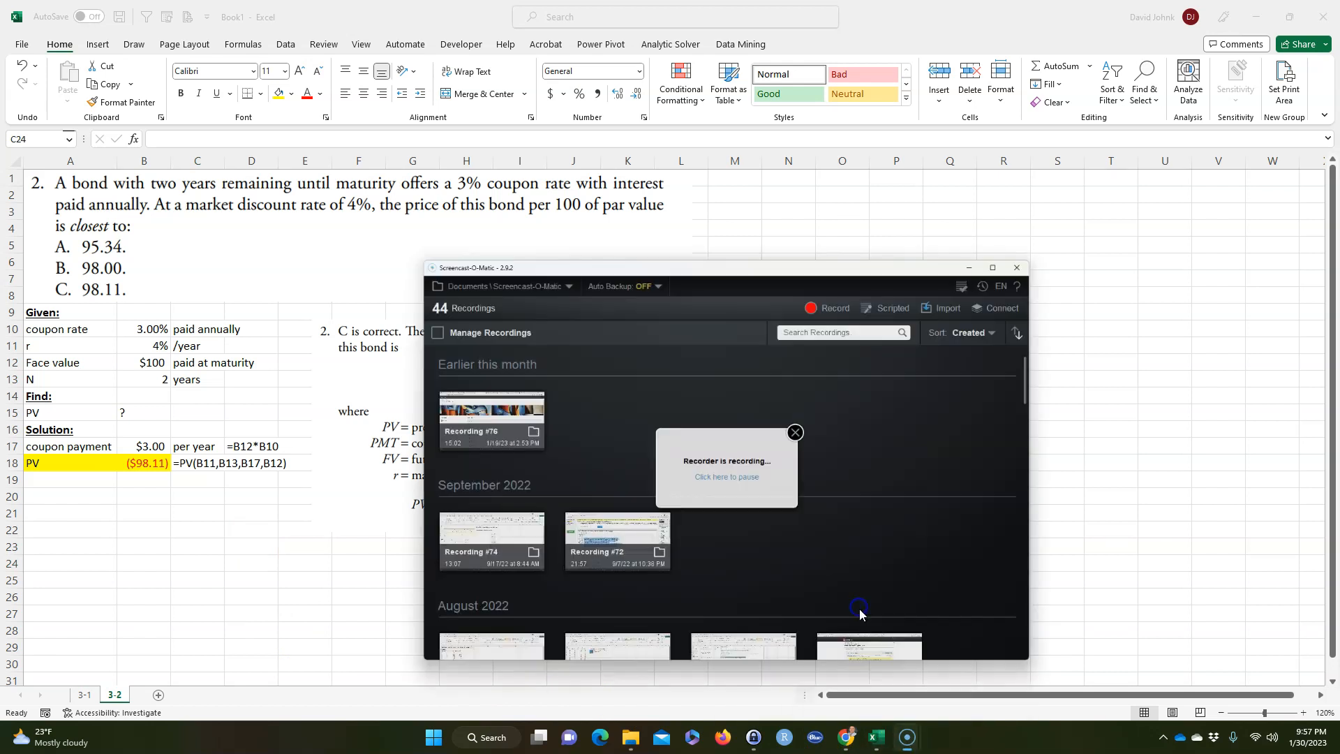